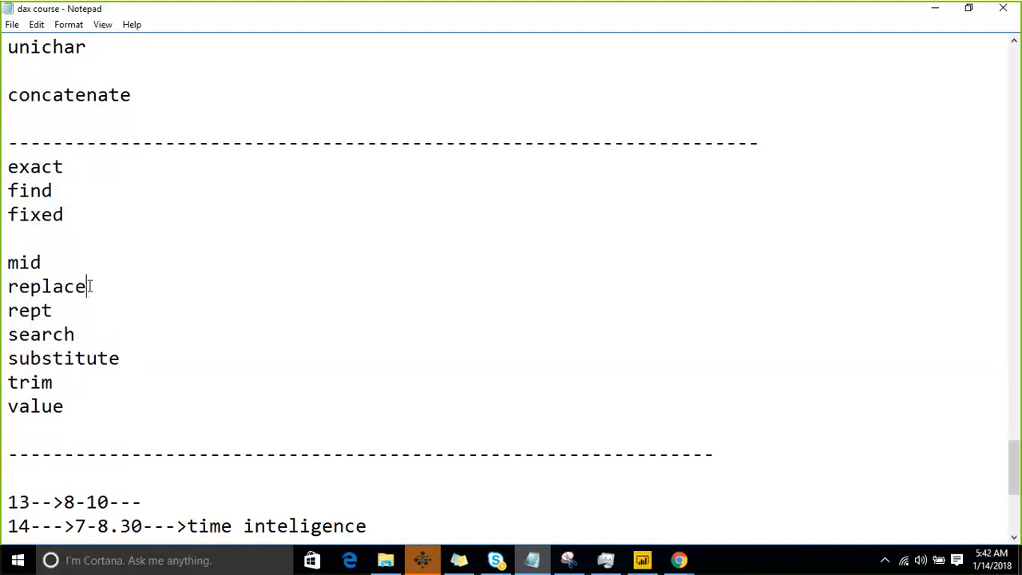
Highlight the function name exact in the DAX course notes
double_click(87, 288)
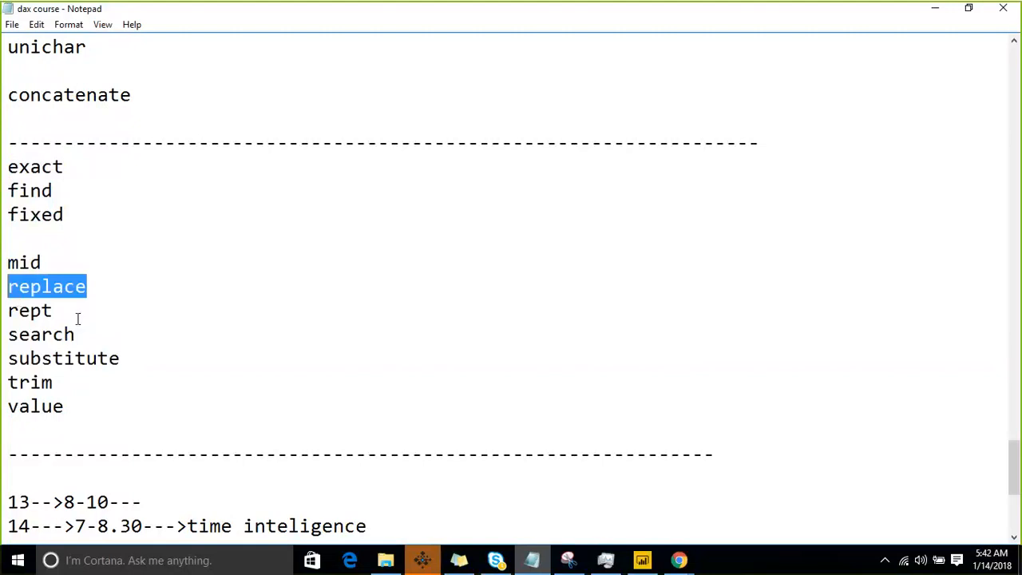
click(66, 199)
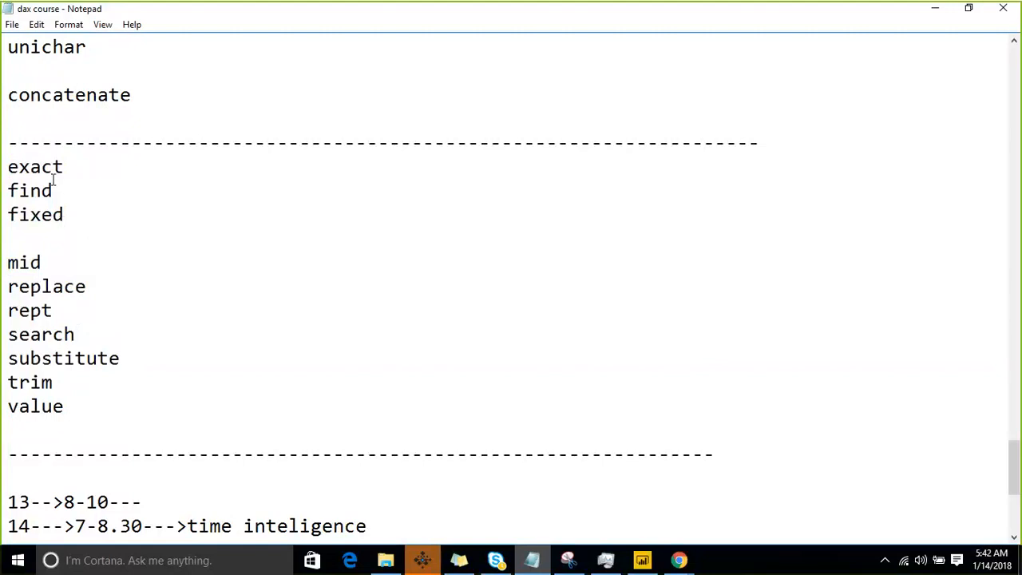
click(98, 168)
key(shift+Home)
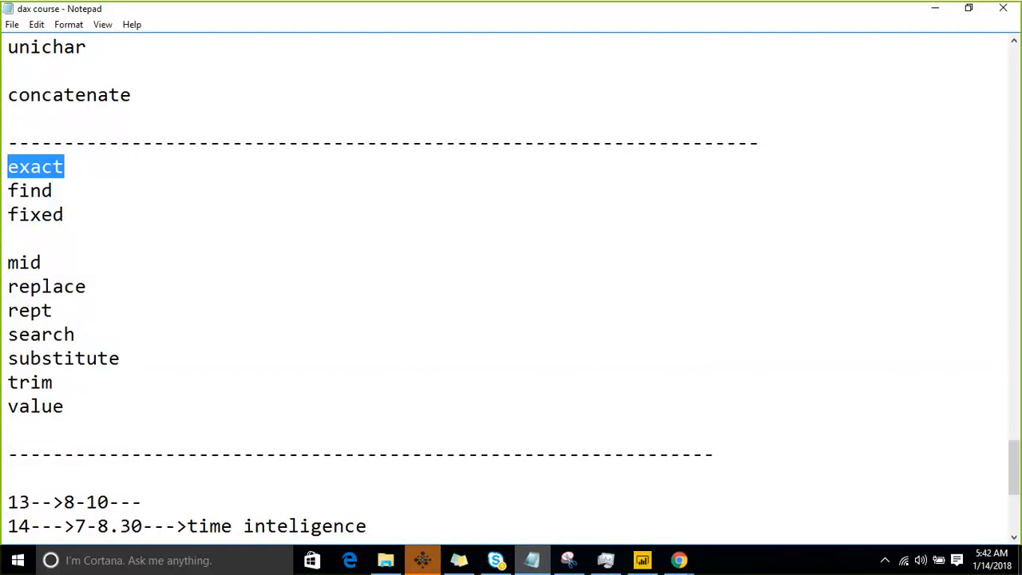
Switch to Power BI Desktop, view the list of auto-recovered files and close it without opening any
click(641, 560)
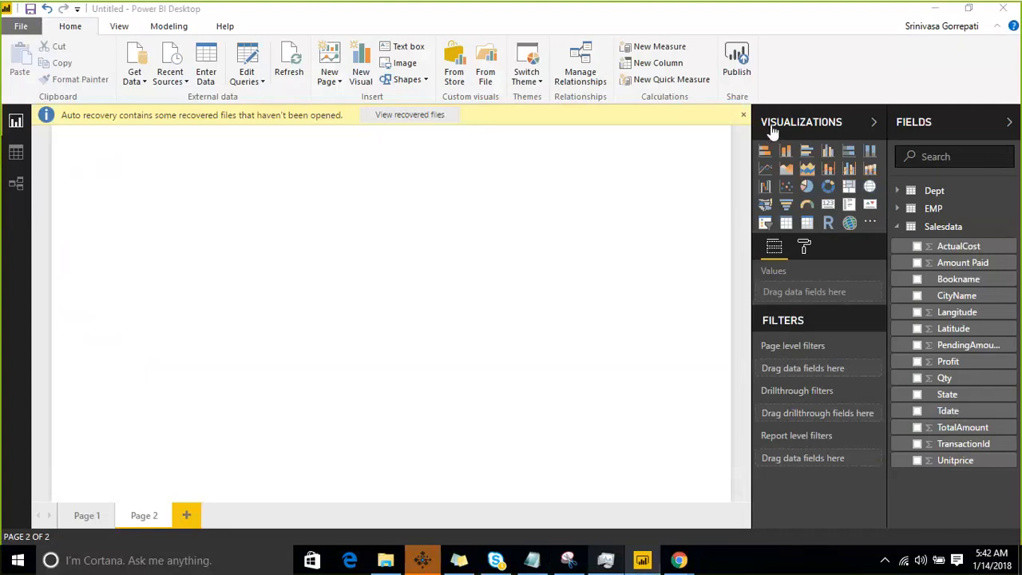
click(743, 116)
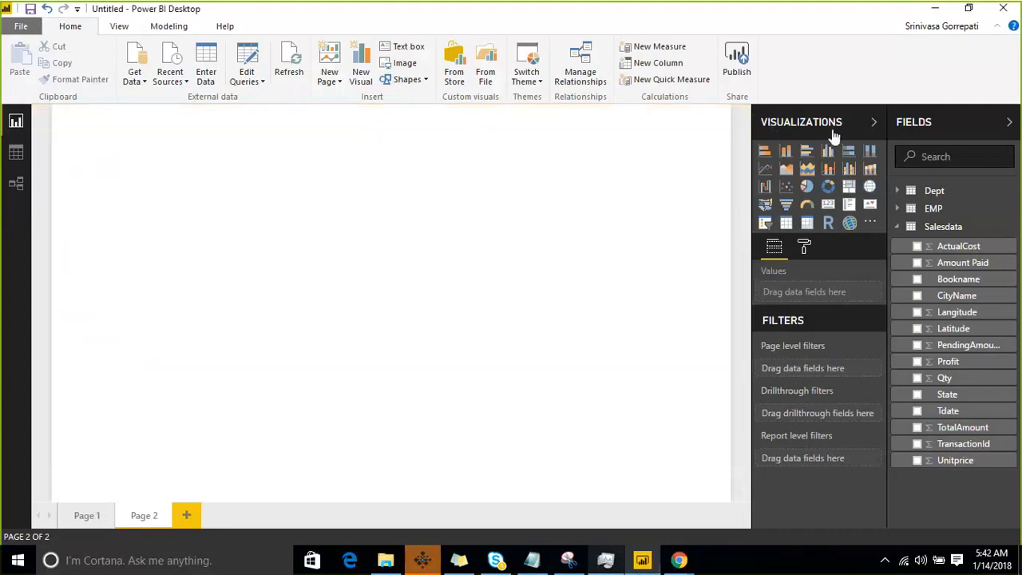
click(532, 560)
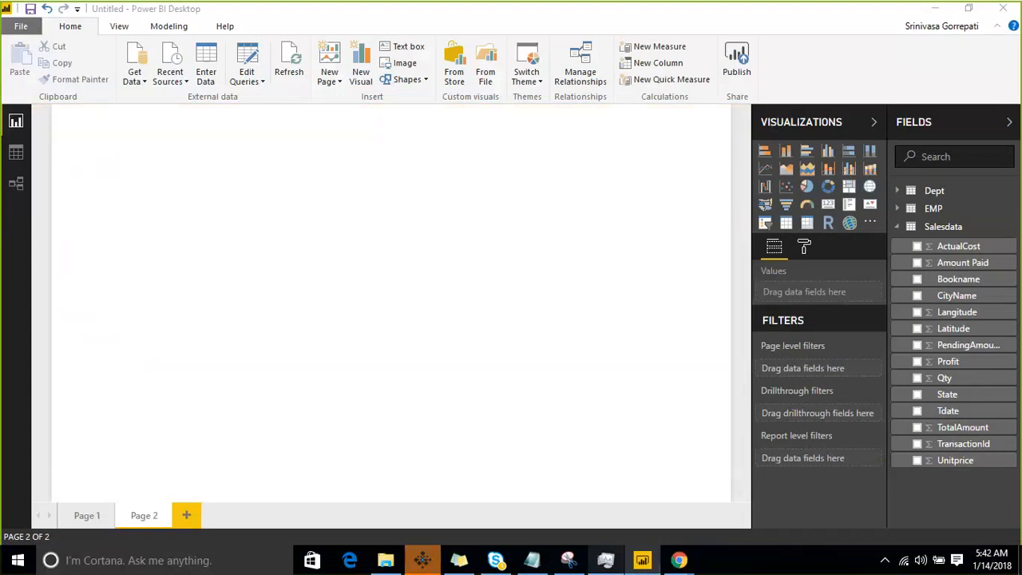
click(18, 156)
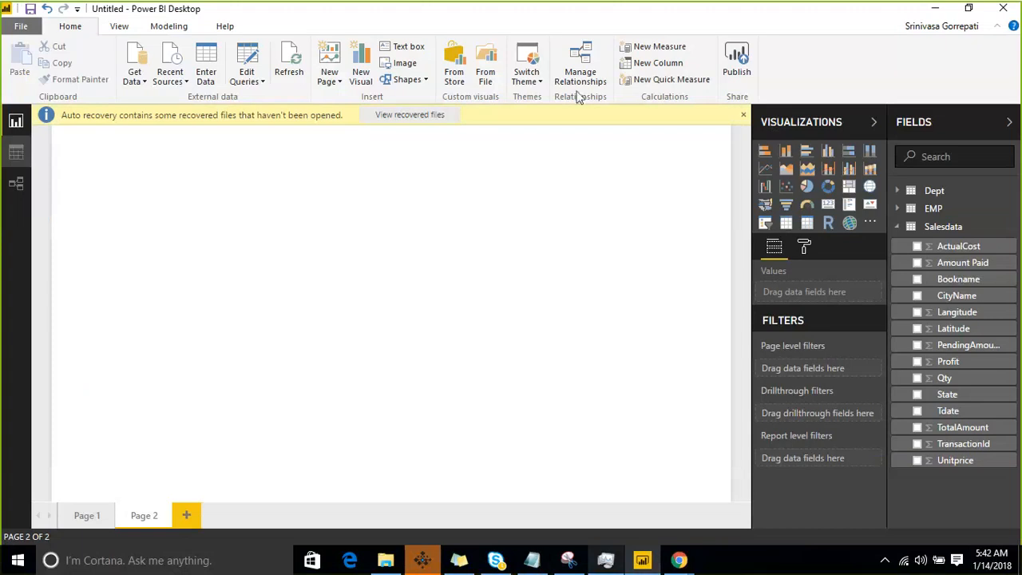
click(436, 117)
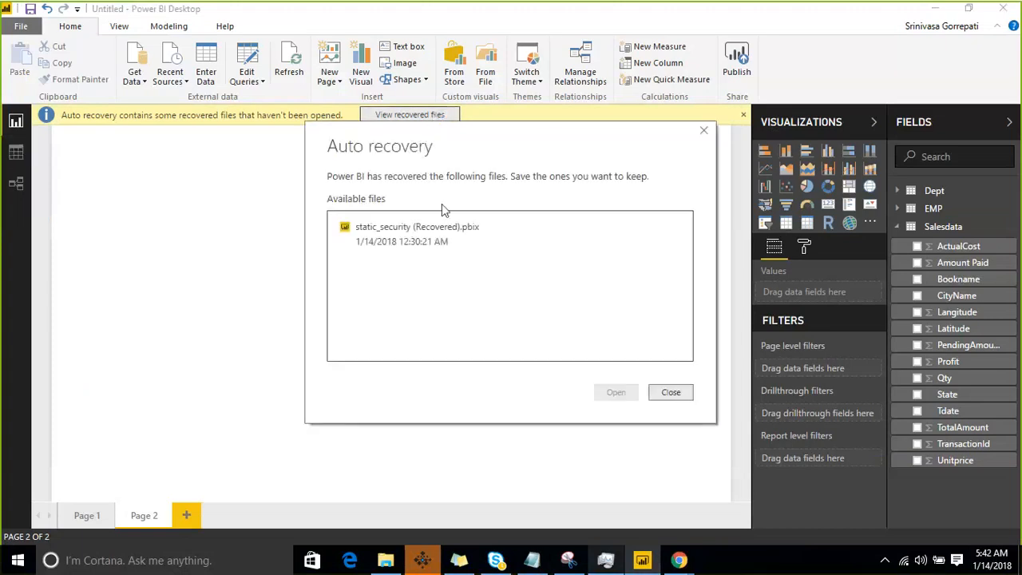
click(445, 240)
click(671, 396)
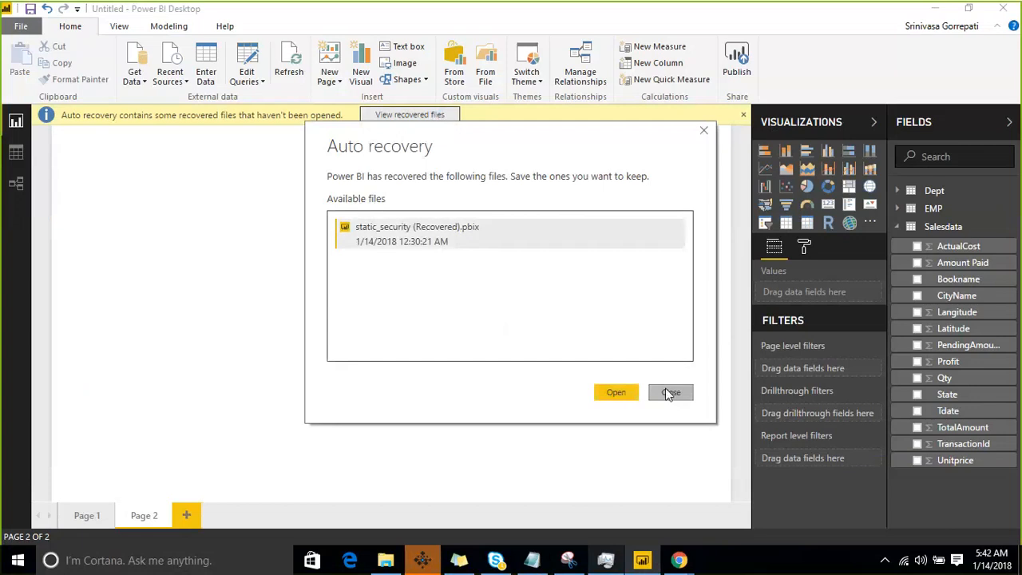
click(605, 325)
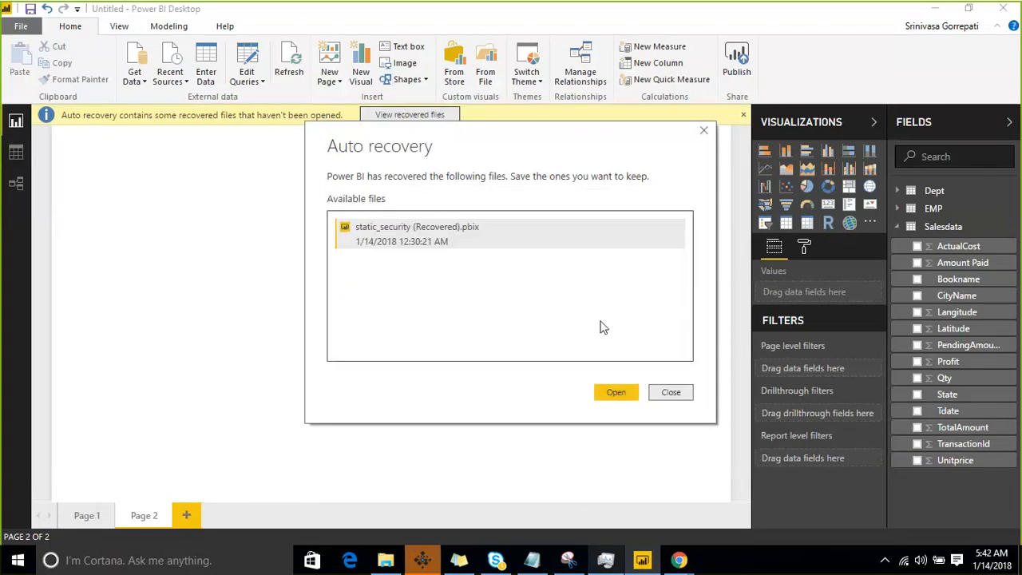
Display the EMP table's data and add a new calculated column to it
click(16, 152)
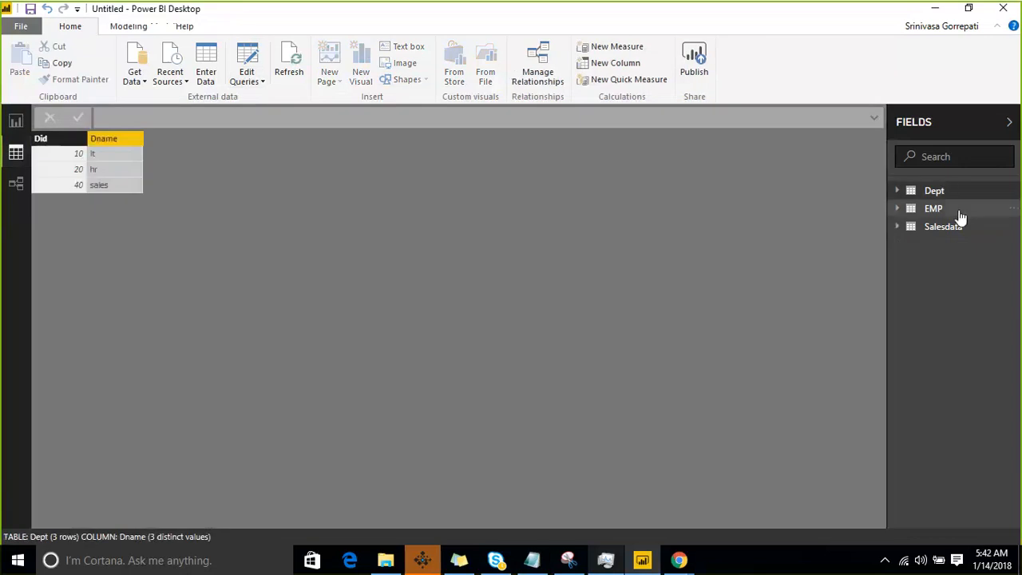
click(954, 211)
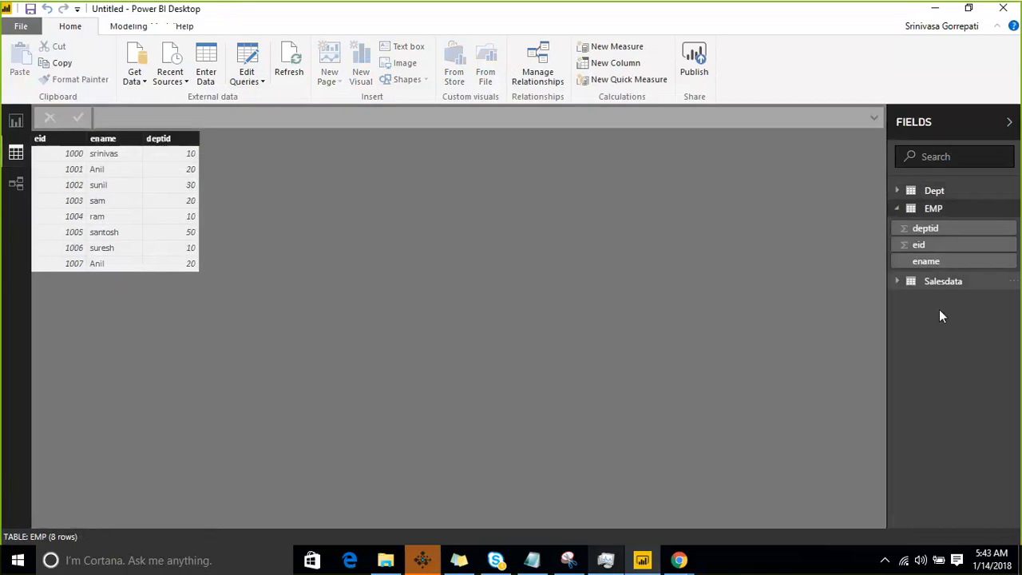
click(1009, 208)
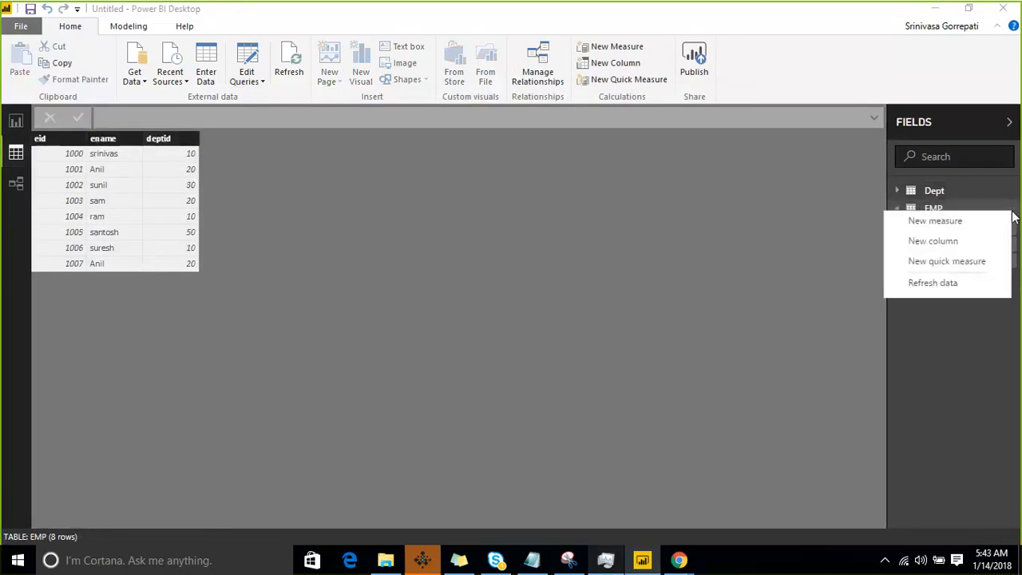
click(962, 240)
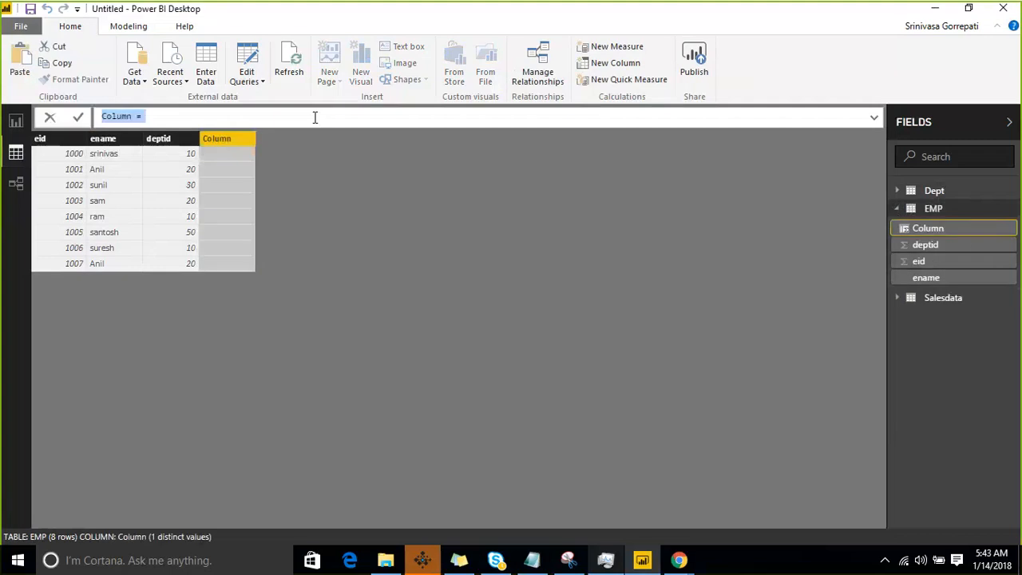
click(315, 117)
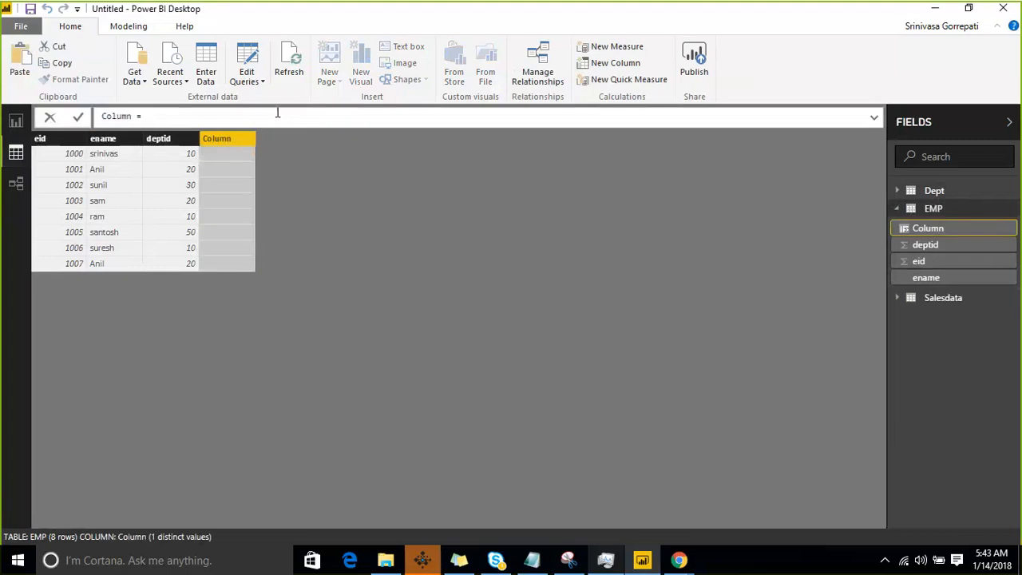
Name the new column F_exact and begin its formula with the EXACT function
key(Home)
key(shift+Right)
key(shift+Right)
key(shift+Right)
key(shift+Right)
key(shift+Right)
key(shift+Right)
text(F_exact = Ex)
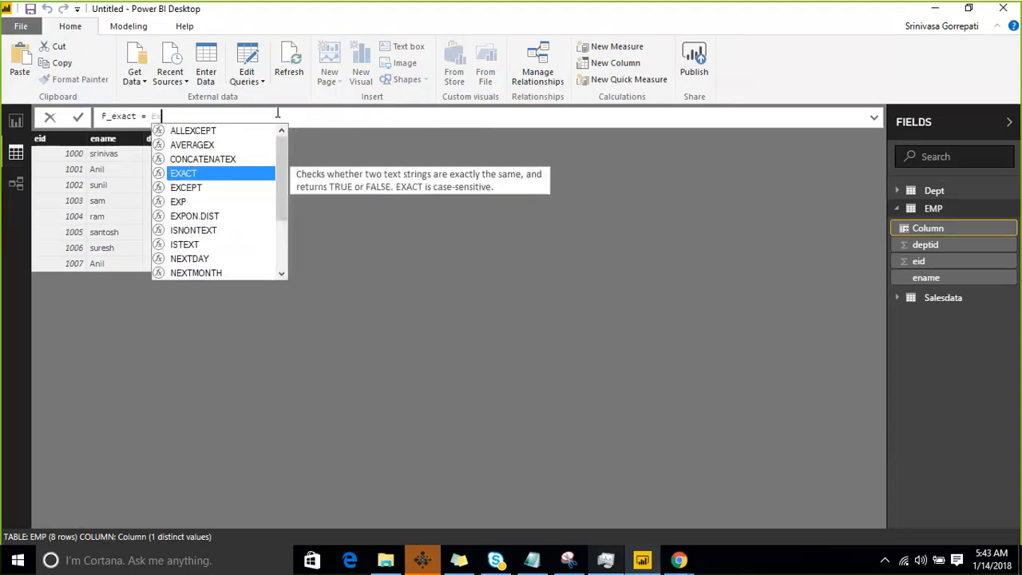
key(Tab)
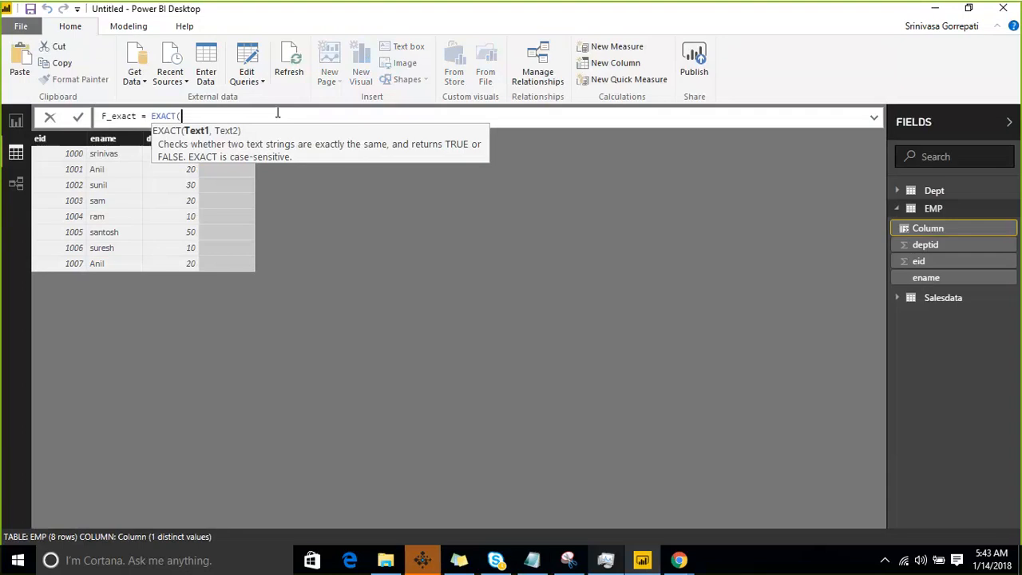
Complete the formula so EXACT compares the texts "XYZ" and "XYZ", and commit it
text("")
text(XYZ)
key(Right)
text(,"")
text(X)
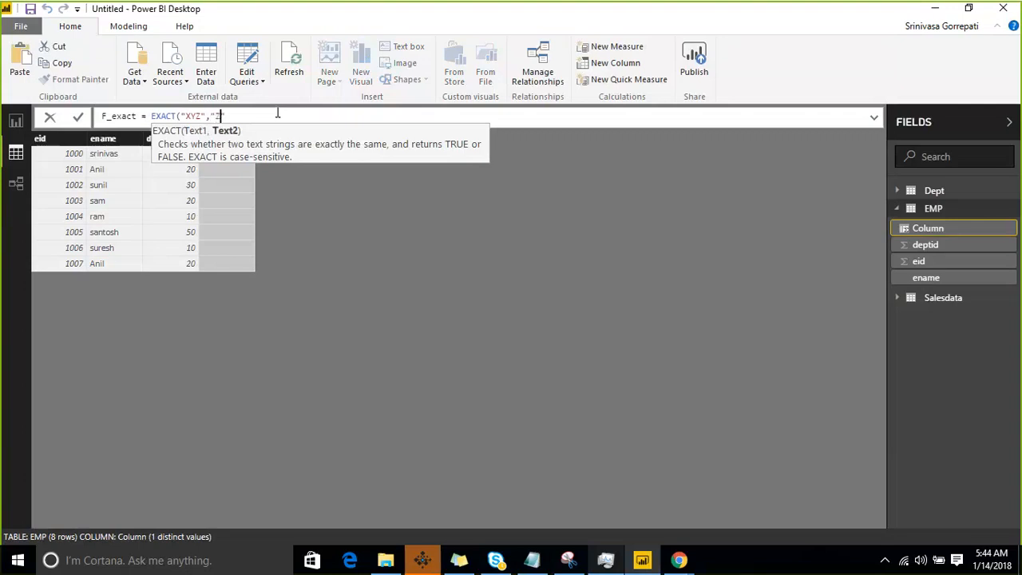
text(YZ)
key(Right)
text())
key(Return)
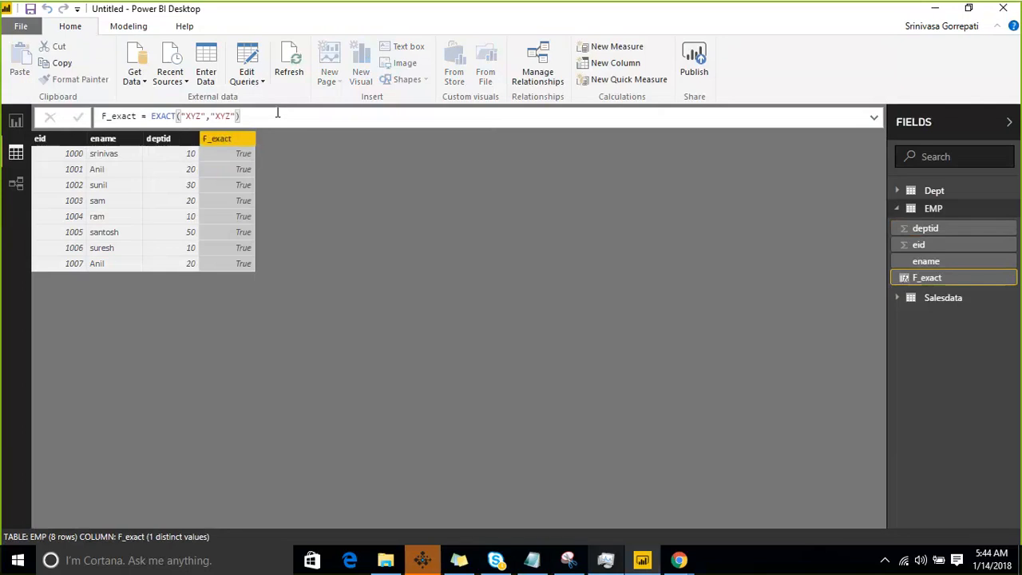
Change the second text in the F_exact formula to "XYz" and commit it
click(230, 116)
key(BackSpace)
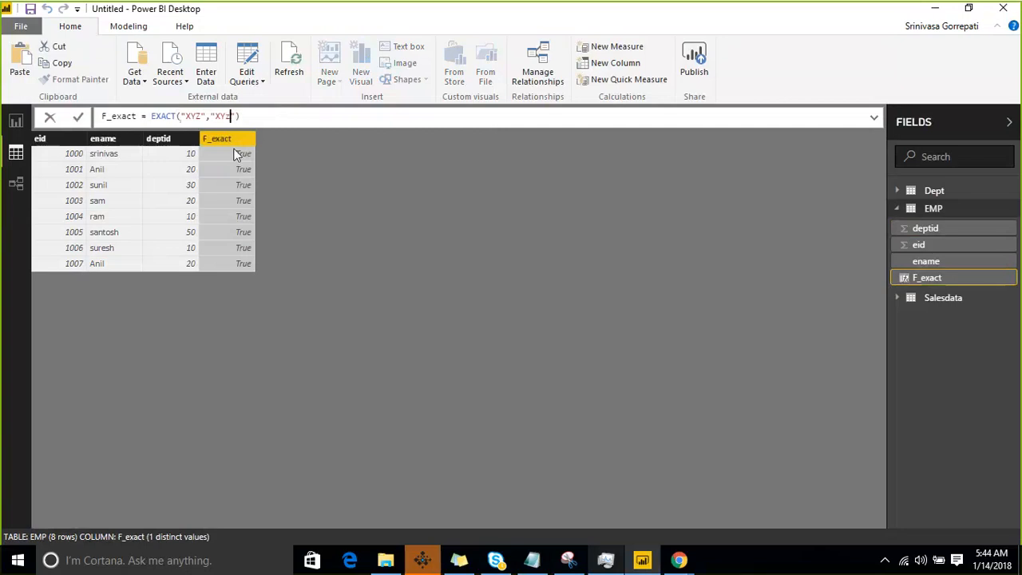
text(z)
key(Return)
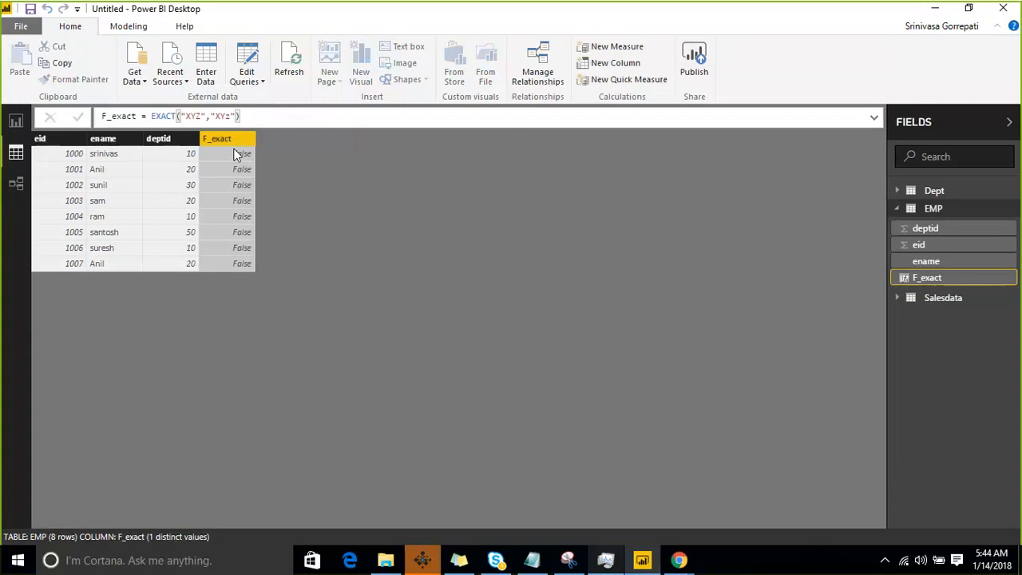
Examine the two text arguments and the whole EXACT expression in the F_exact formula
click(211, 116)
drag(211, 115, 242, 117)
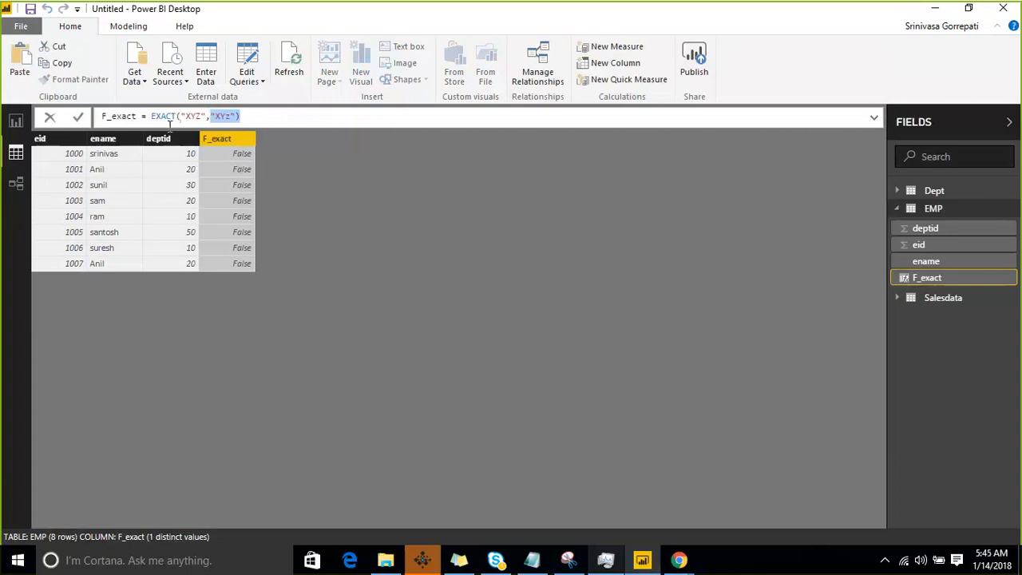
double_click(185, 116)
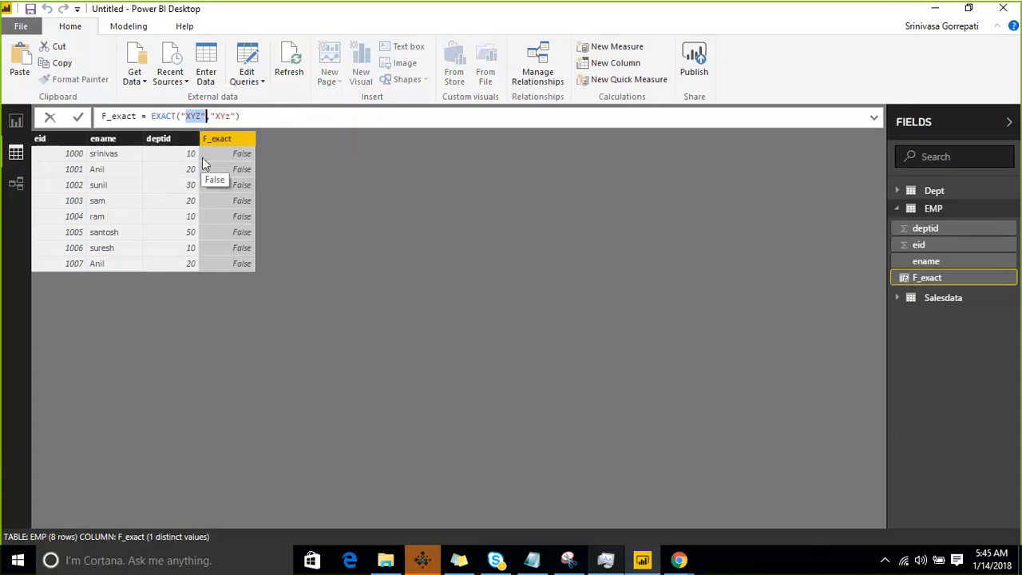
click(162, 116)
drag(151, 116, 249, 114)
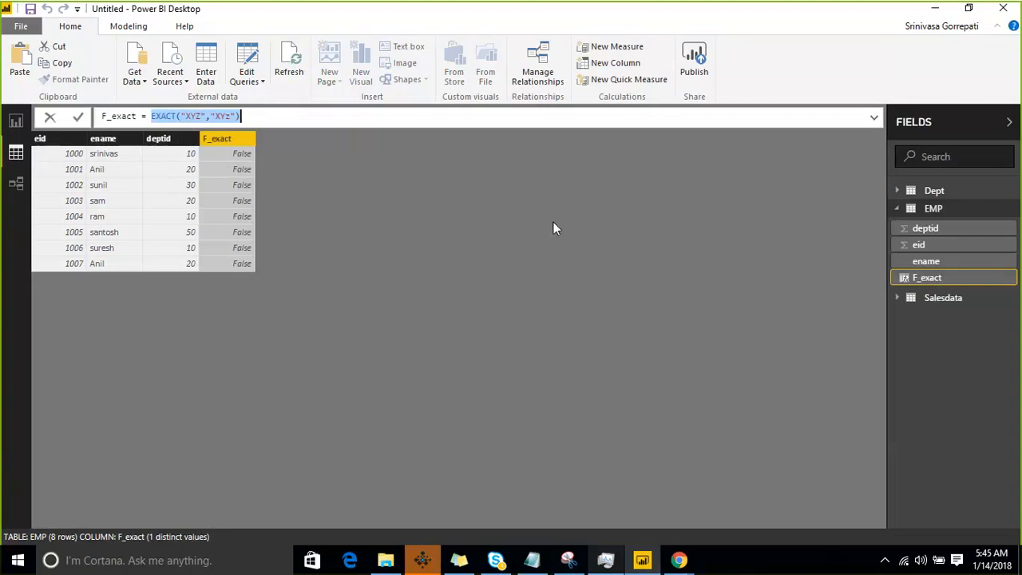
click(882, 314)
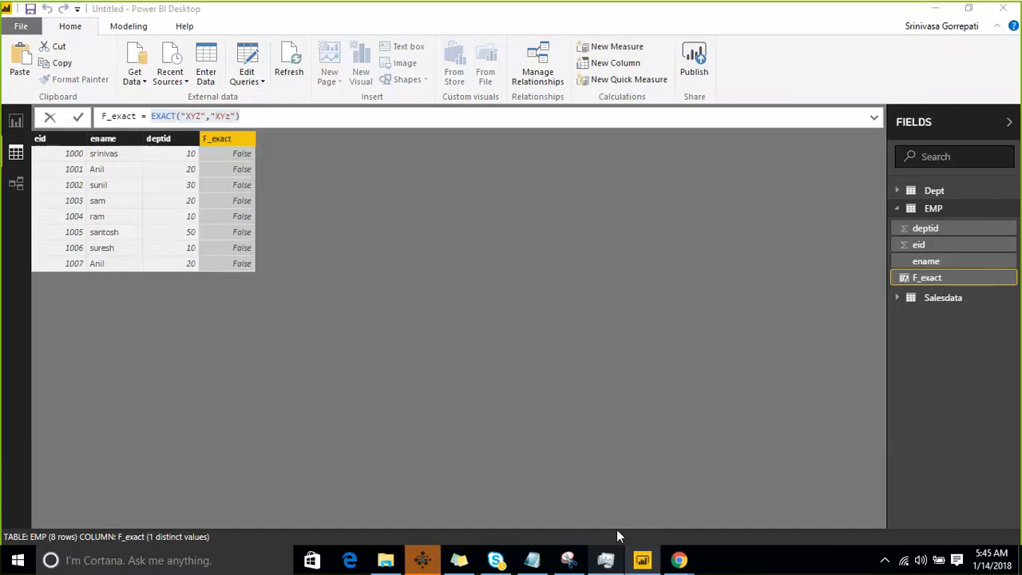
Switch to the Notepad course notes, highlight the function name find, and return to Power BI Desktop
click(532, 560)
click(8, 237)
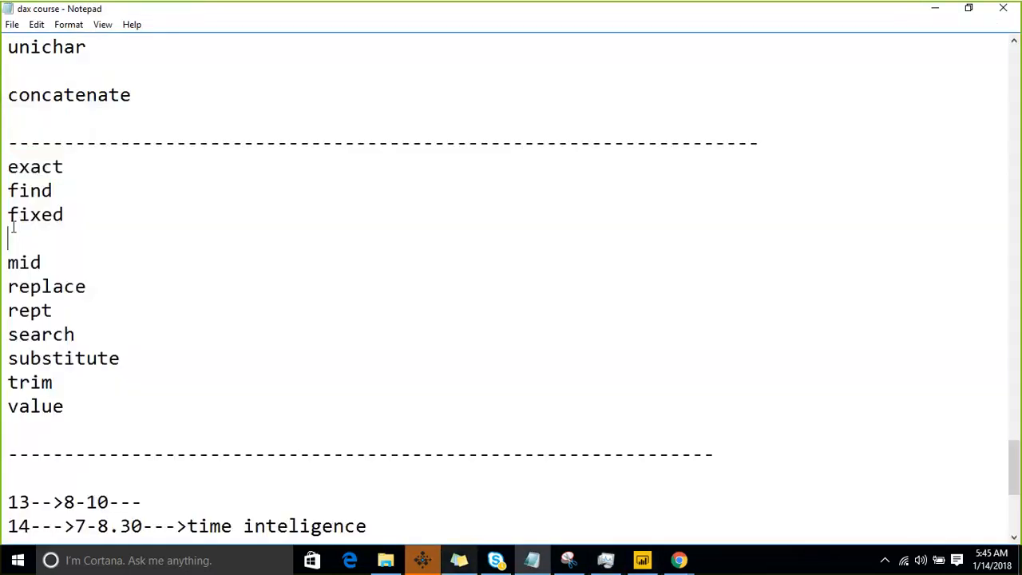
drag(10, 190, 64, 194)
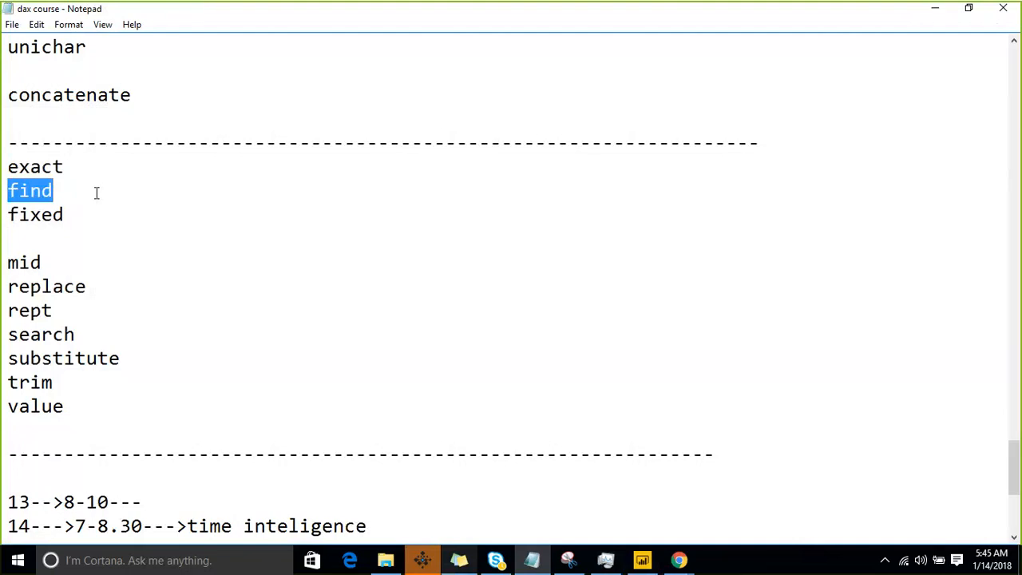
click(936, 9)
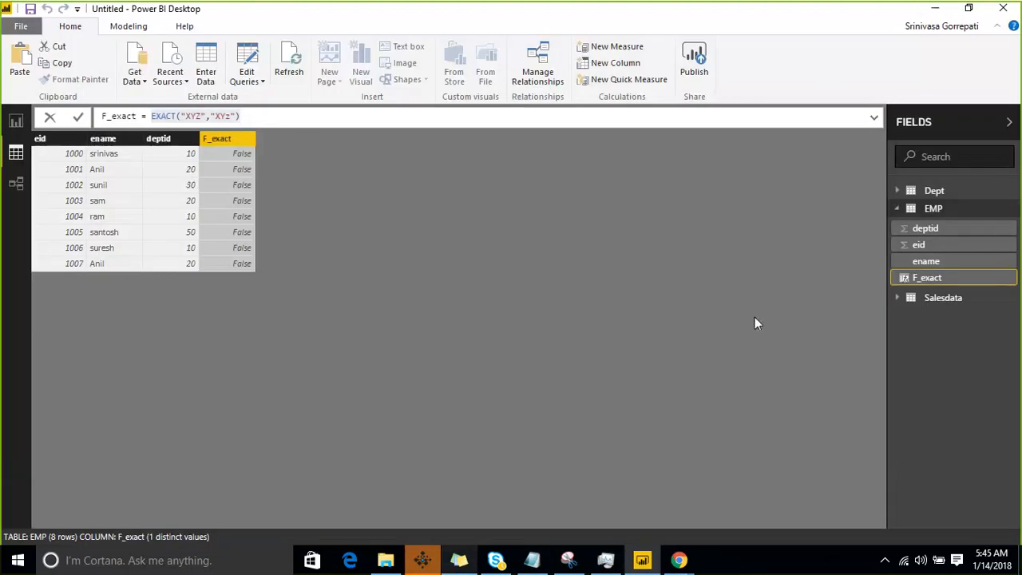
Add a new calculated column to the EMP table and start its formula with the FIND function
click(1012, 215)
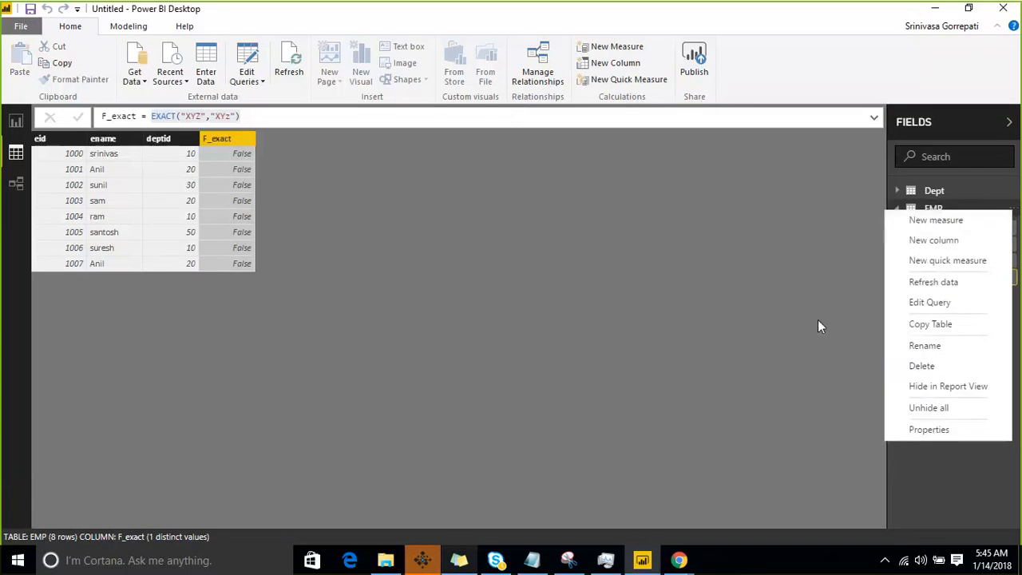
click(923, 221)
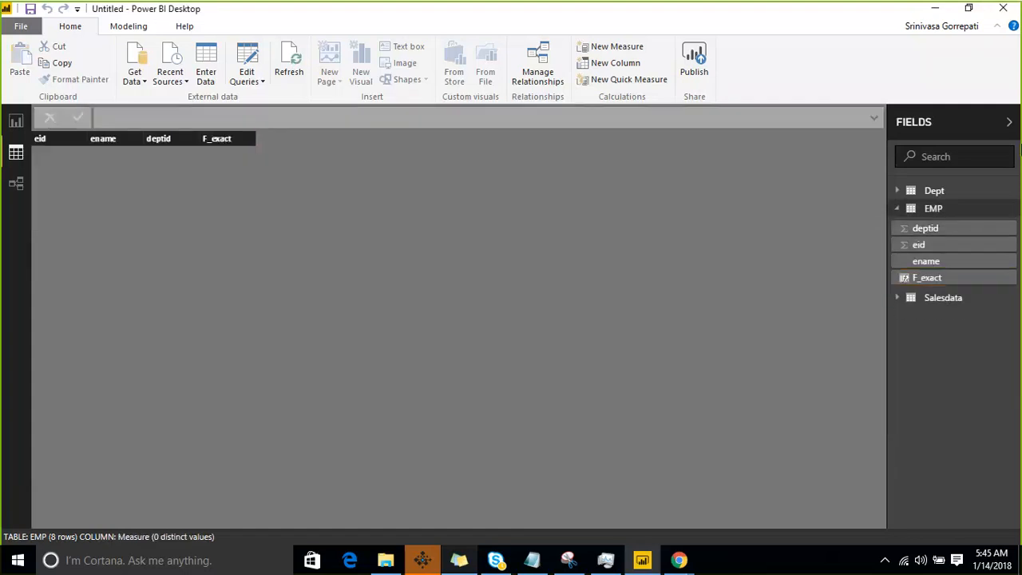
right_click(1012, 211)
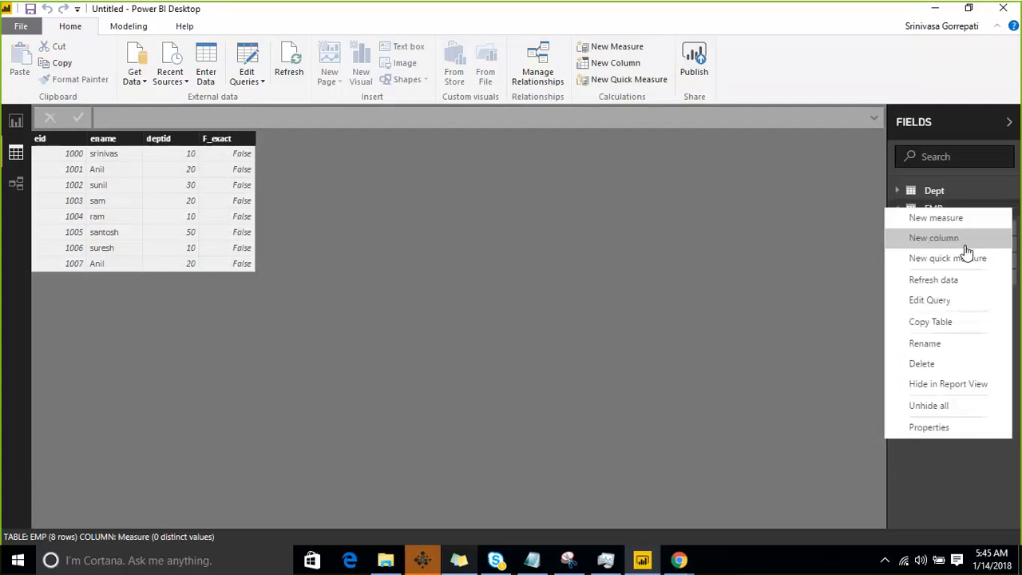
click(959, 237)
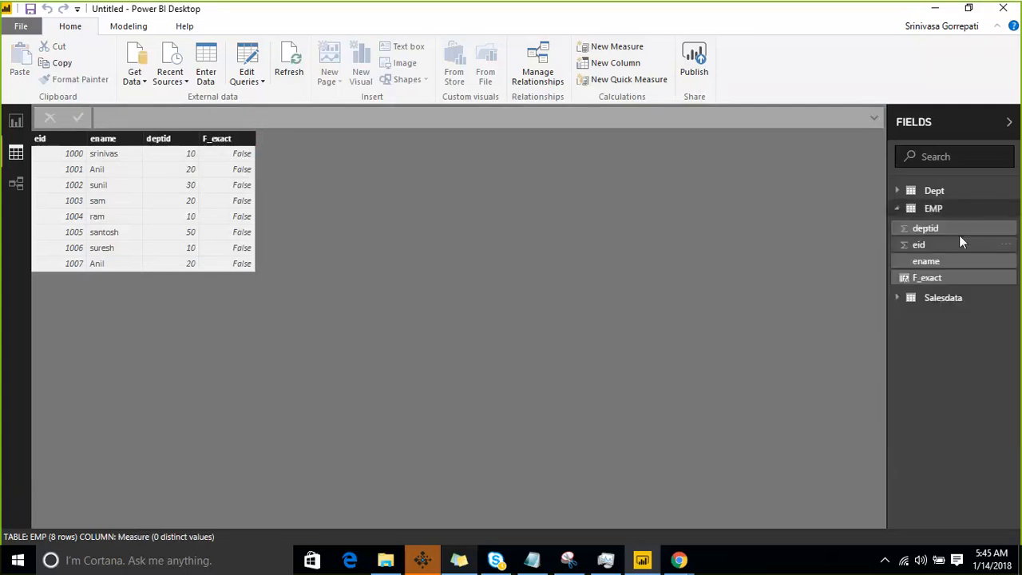
click(301, 117)
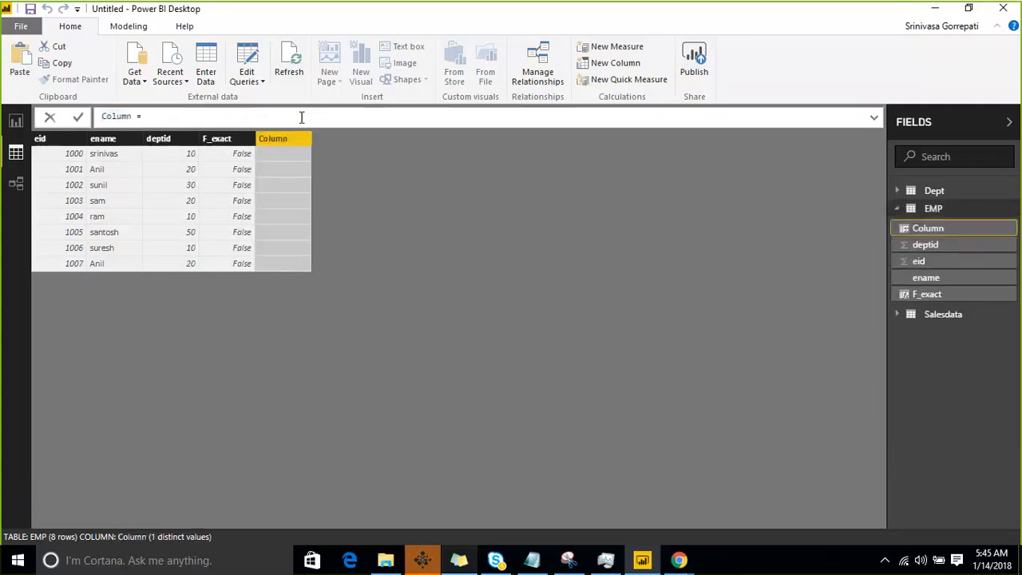
text(Find)
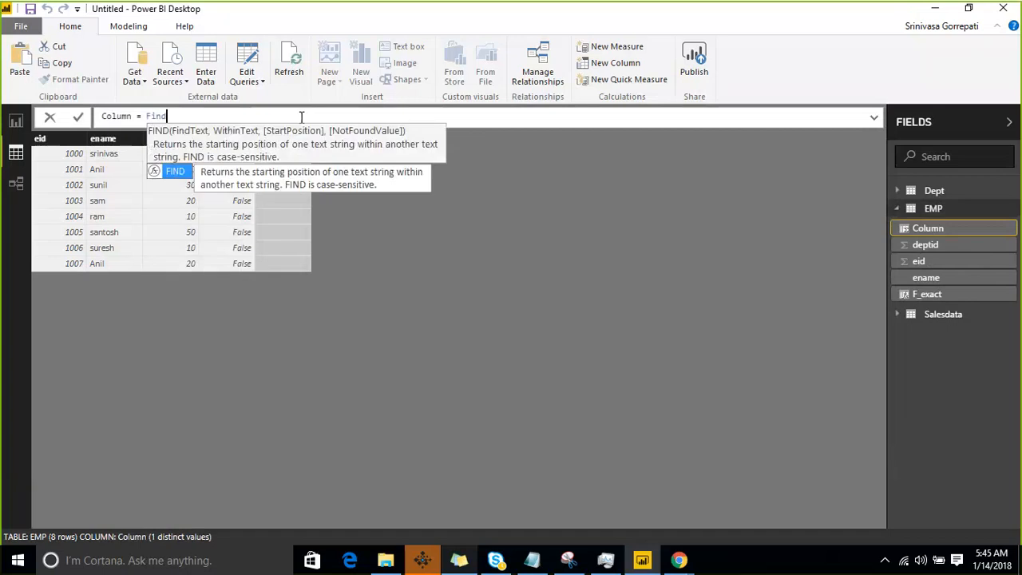
key(Tab)
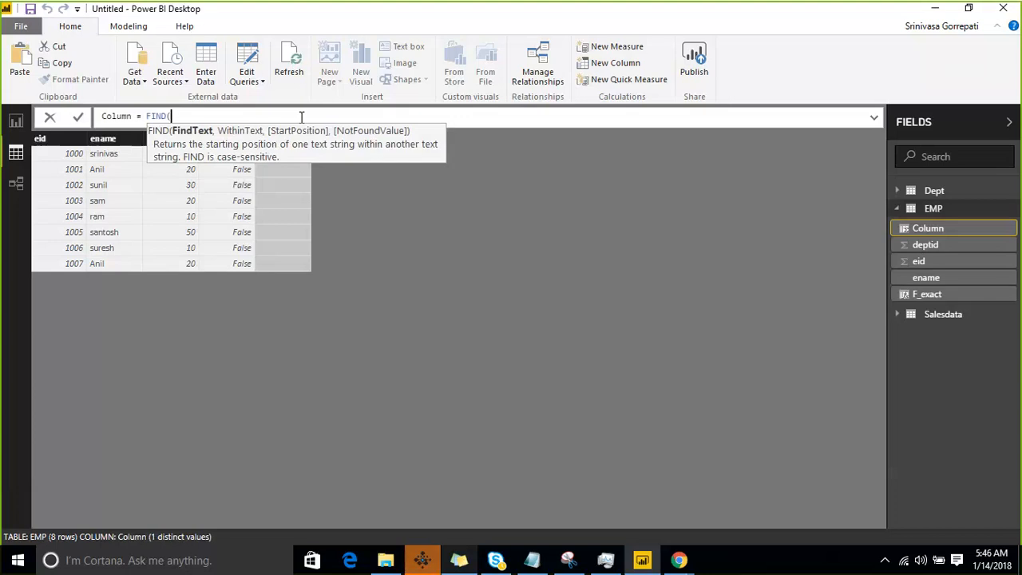
Enter "SA" in capitals as the text to find in the FIND formula, ready for the second argument
text("sa",)
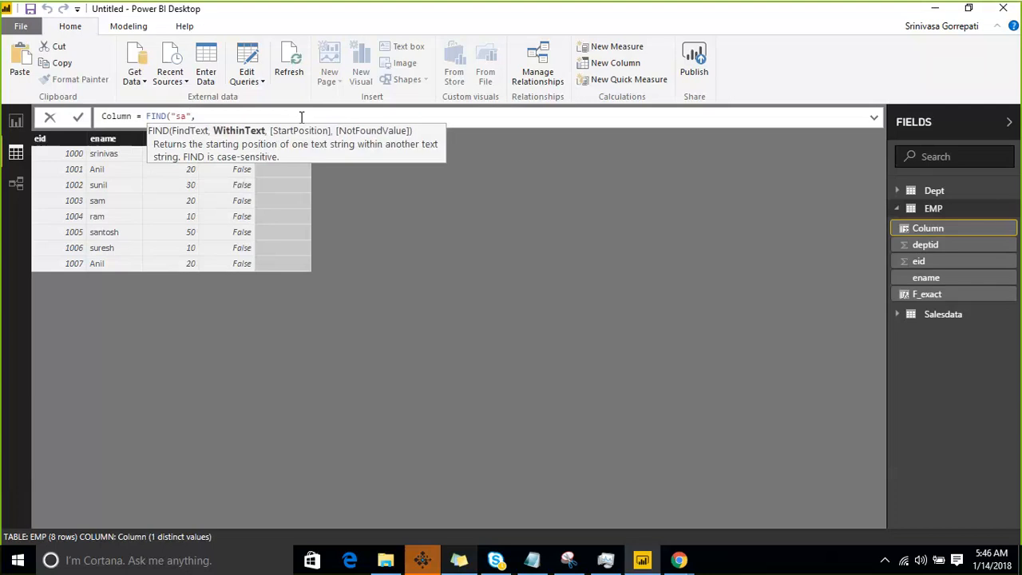
key(BackSpace)
key(Left)
key(shift+Left)
key(shift+Left)
text(SA)
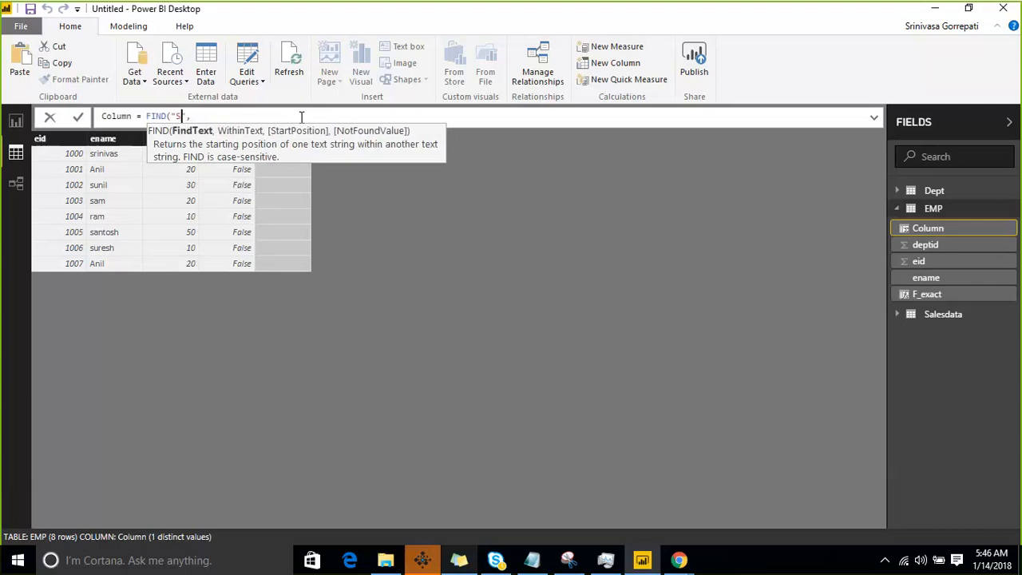
key(End)
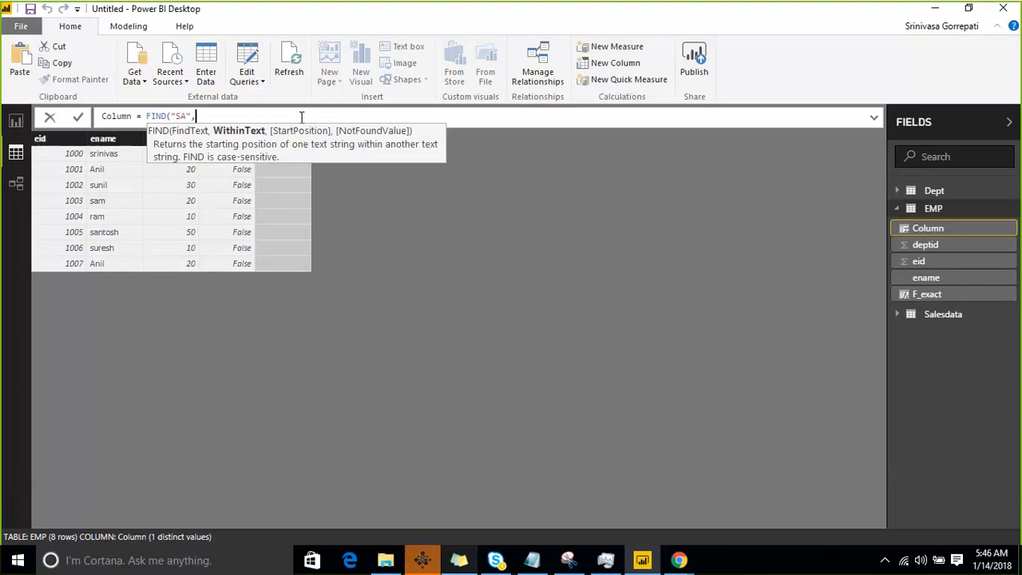
Complete FIND with EMP[ename] as the text searched, an empty start position and -1 as the not-found value, and commit the formula
text(EMP[ename],)
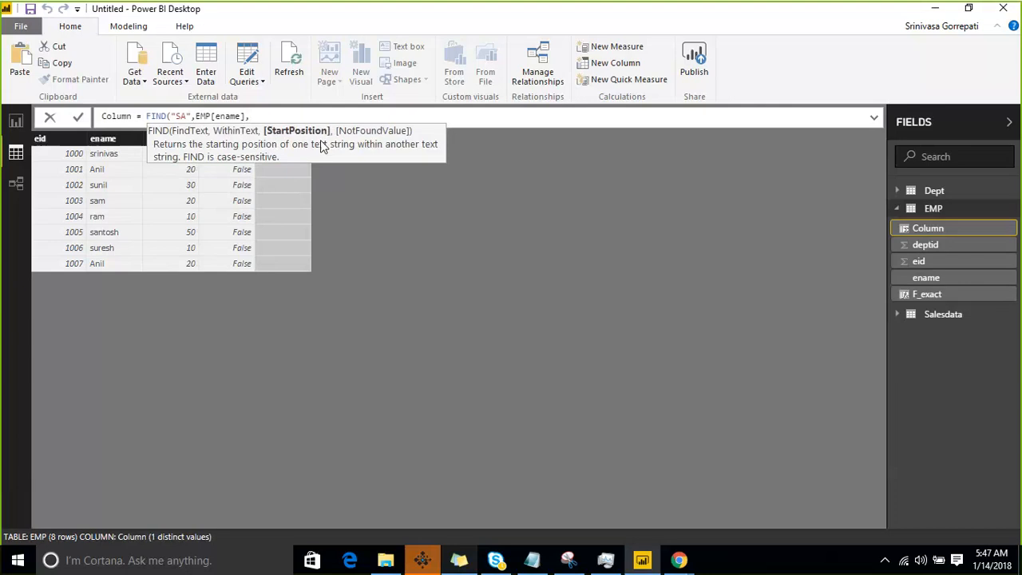
text(,)
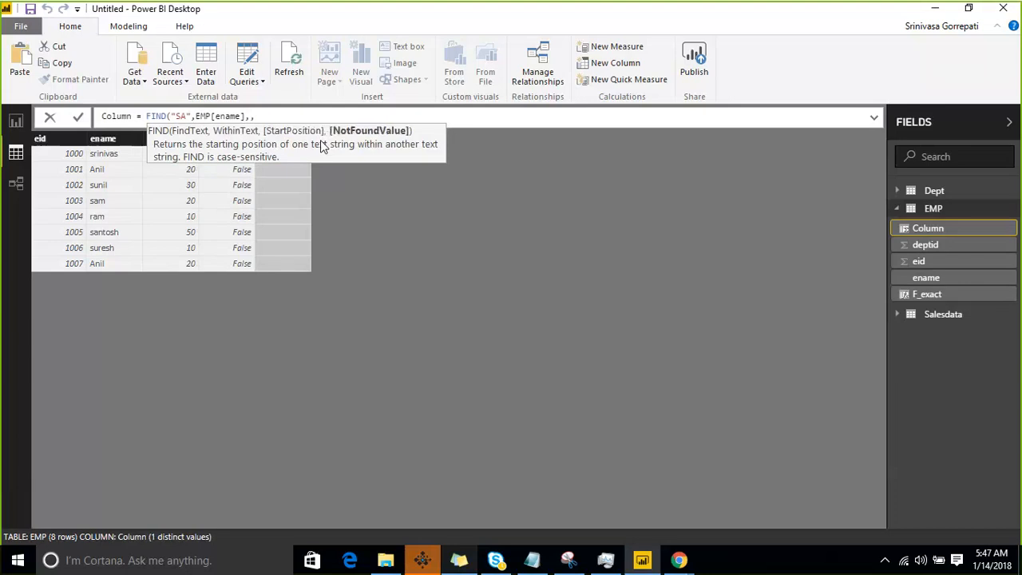
text(-1))
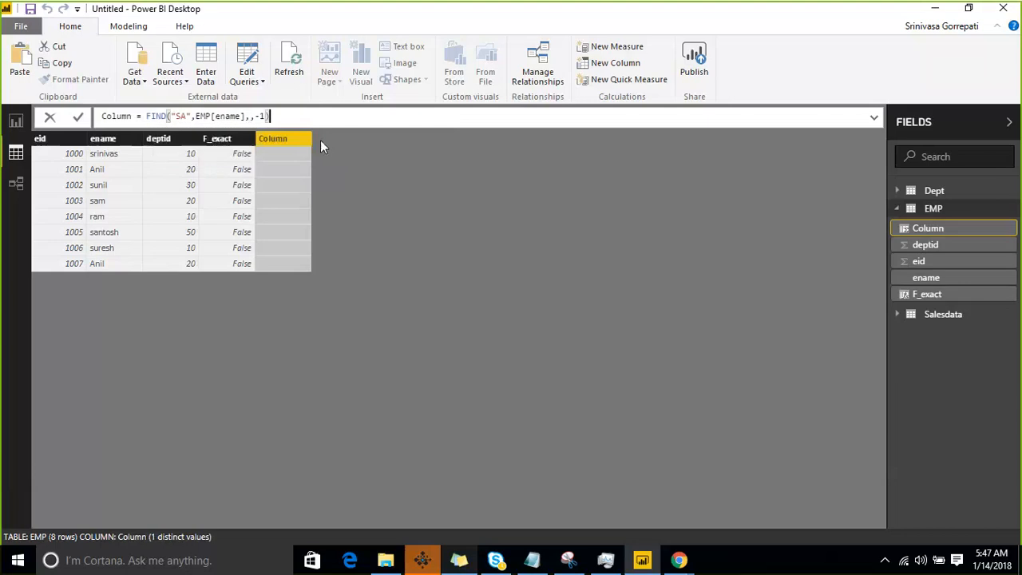
key(Return)
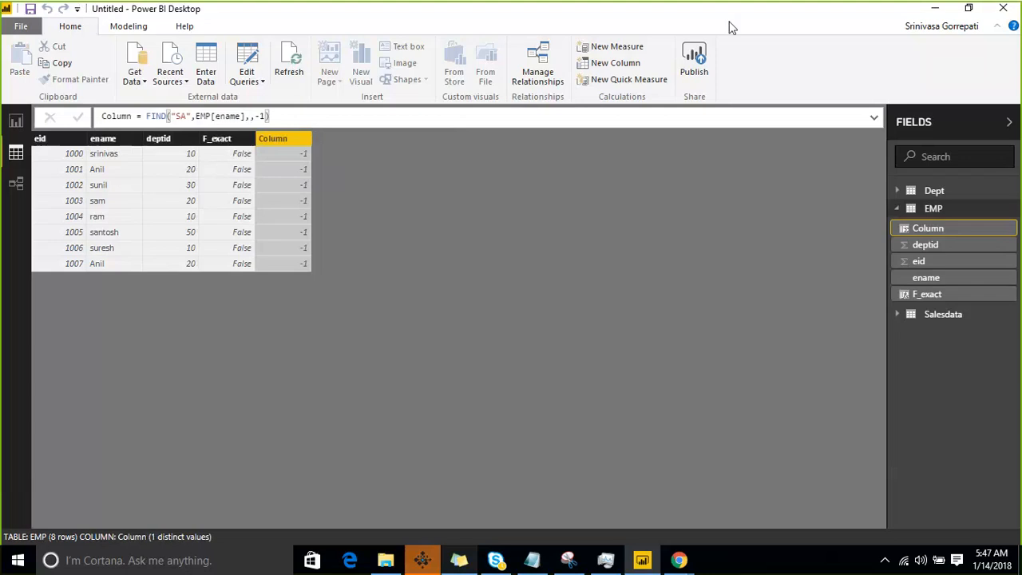
Mark the "SA" argument, the ename column and the FIND result column with the screen pen, and clear the marks
click(790, 25)
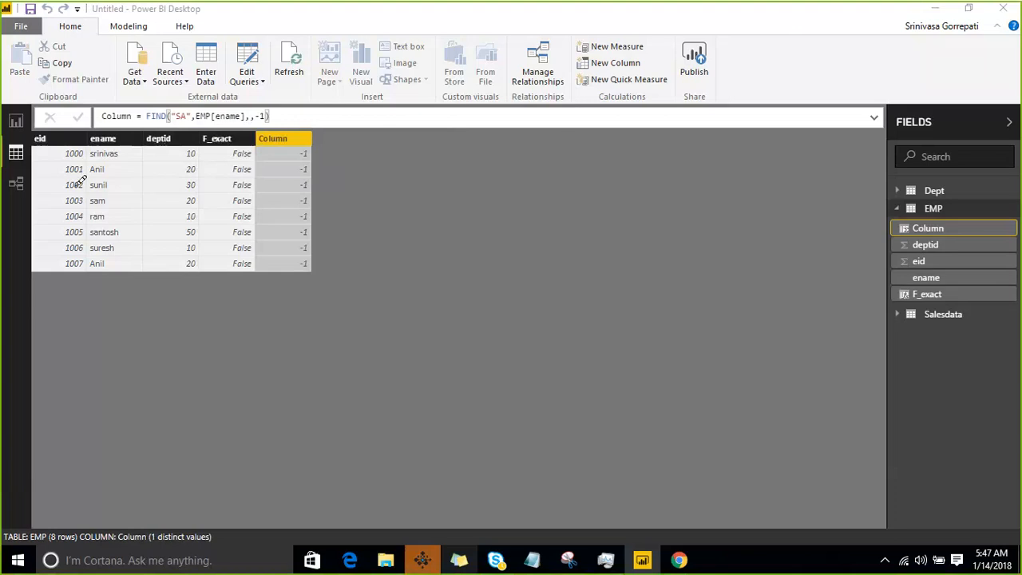
mouse_move(177, 120)
mouse_down()
mouse_move(200, 111)
mouse_move(188, 94)
mouse_up()
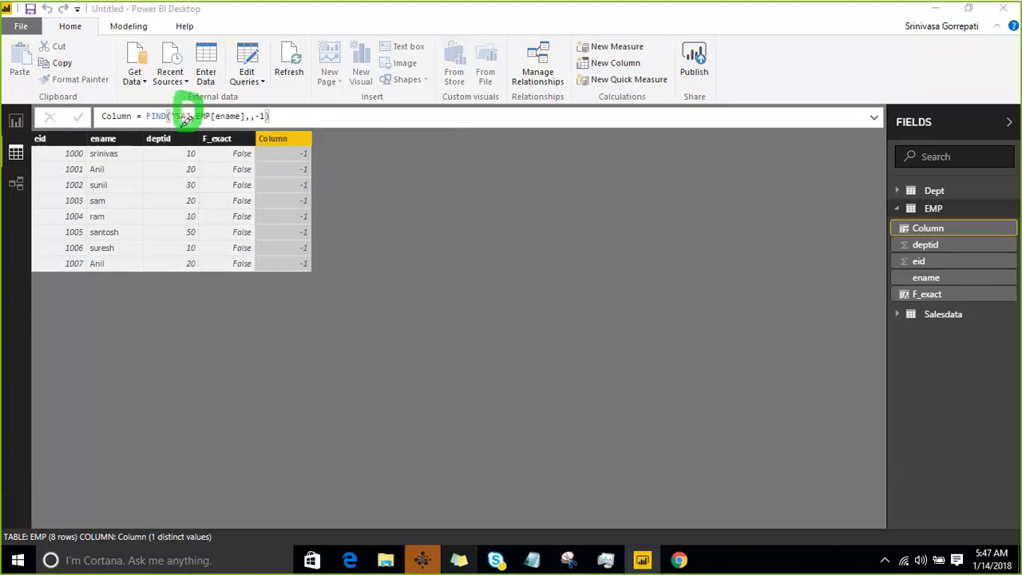
drag(93, 138, 162, 296)
drag(273, 142, 275, 270)
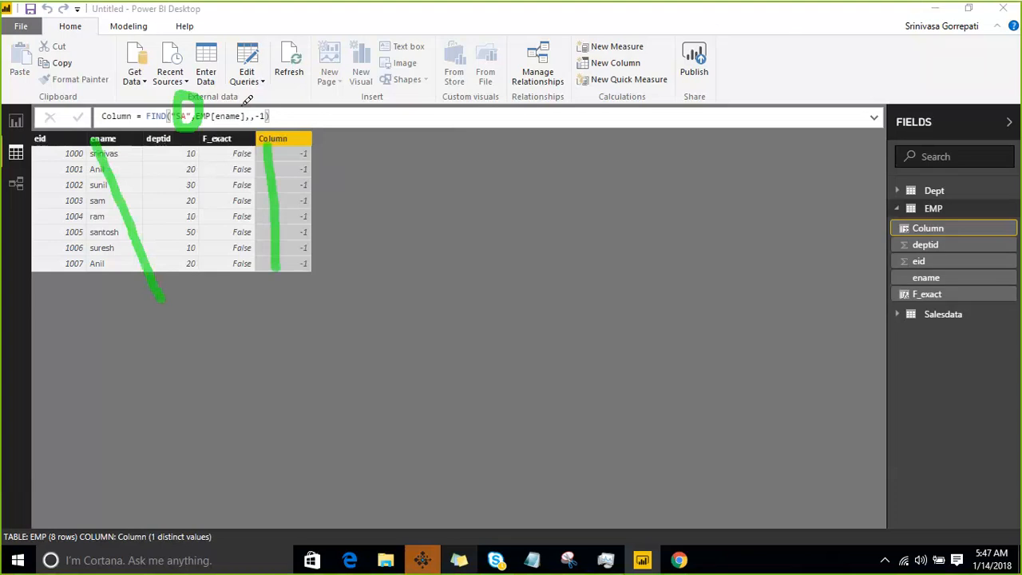
key(Escape)
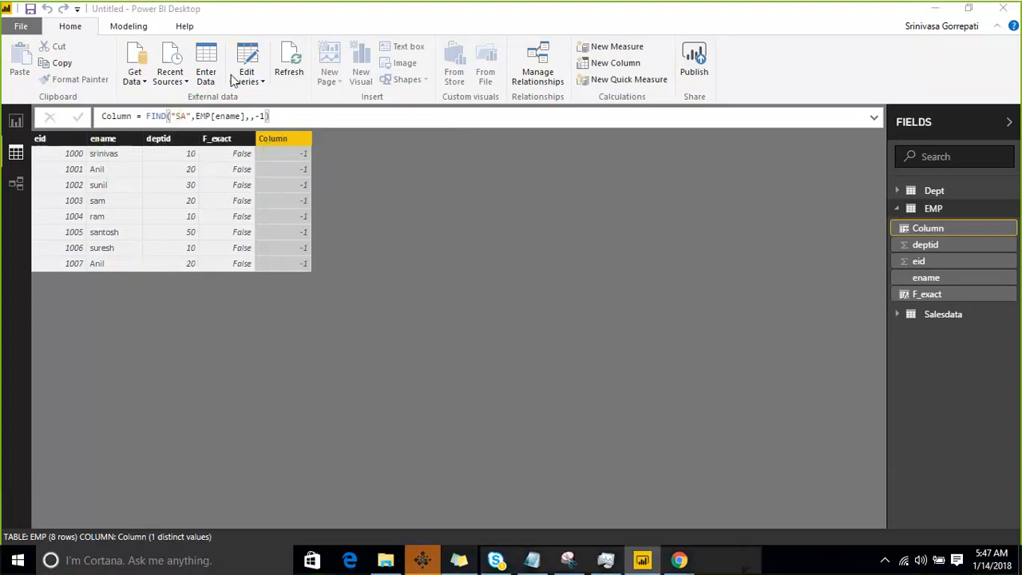
Change the text to find in the FIND formula to lowercase "sa" and commit it
click(189, 116)
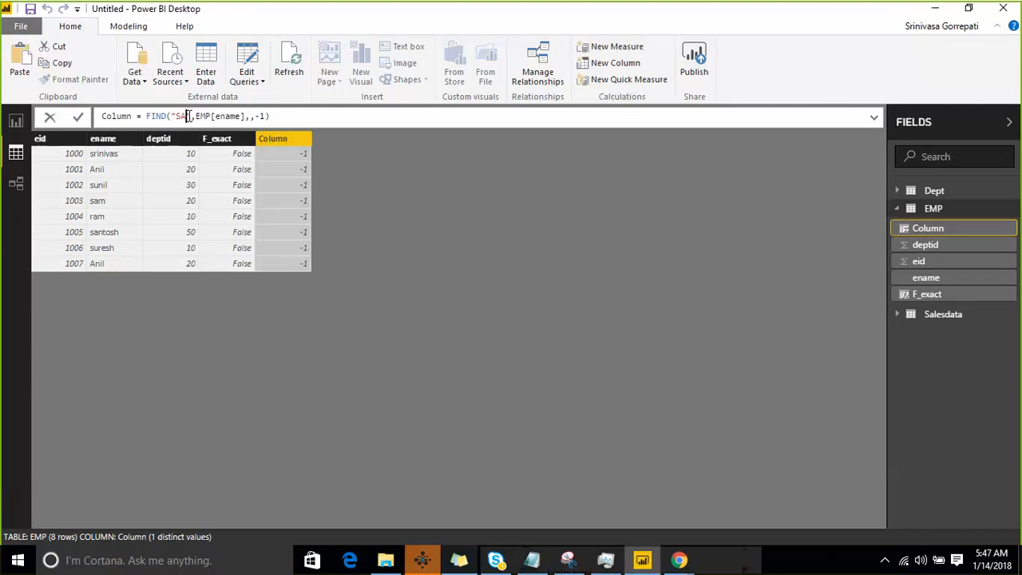
key(BackSpace)
key(BackSpace)
text(sa)
key(Right)
key(Right)
key(Right)
key(Right)
key(Right)
key(Right)
key(Right)
key(Right)
key(Right)
key(Right)
key(Right)
key(Right)
key(Right)
key(Right)
key(Right)
key(Right)
key(Right)
key(Return)
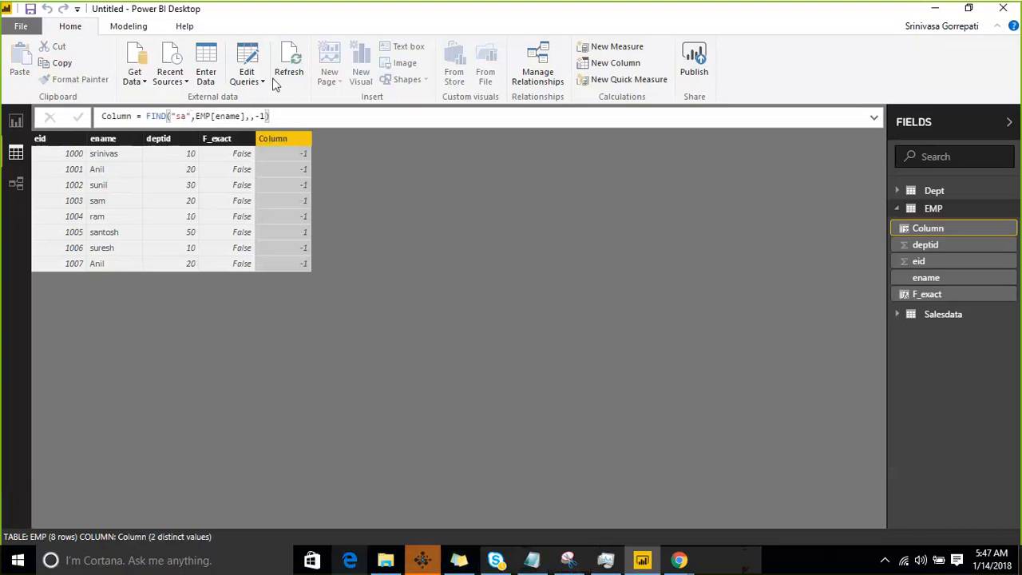
Compare the ename values with the FIND results, highlight the function name search in the Notepad course notes, and return to Power BI Desktop
click(103, 238)
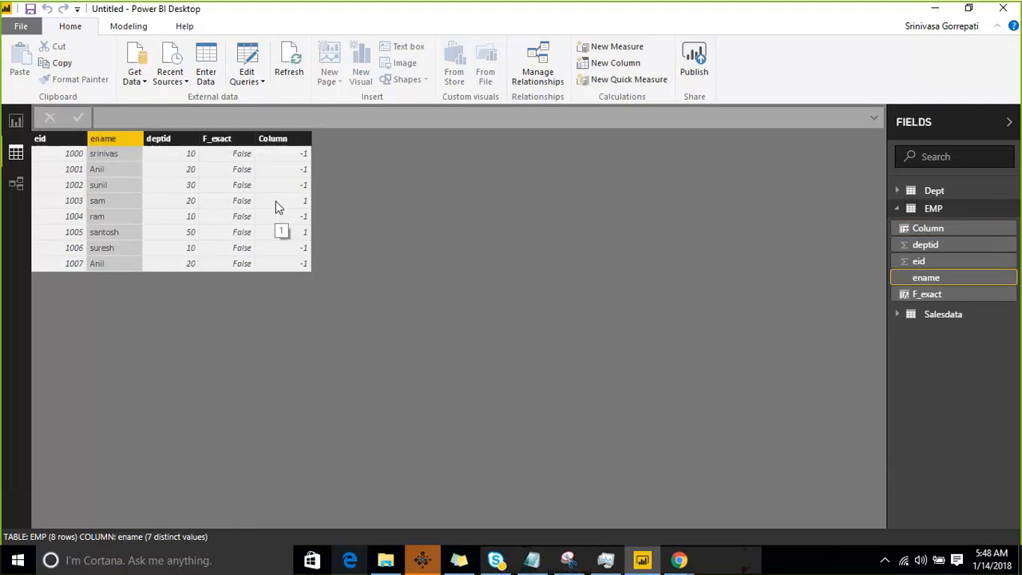
click(532, 560)
click(104, 210)
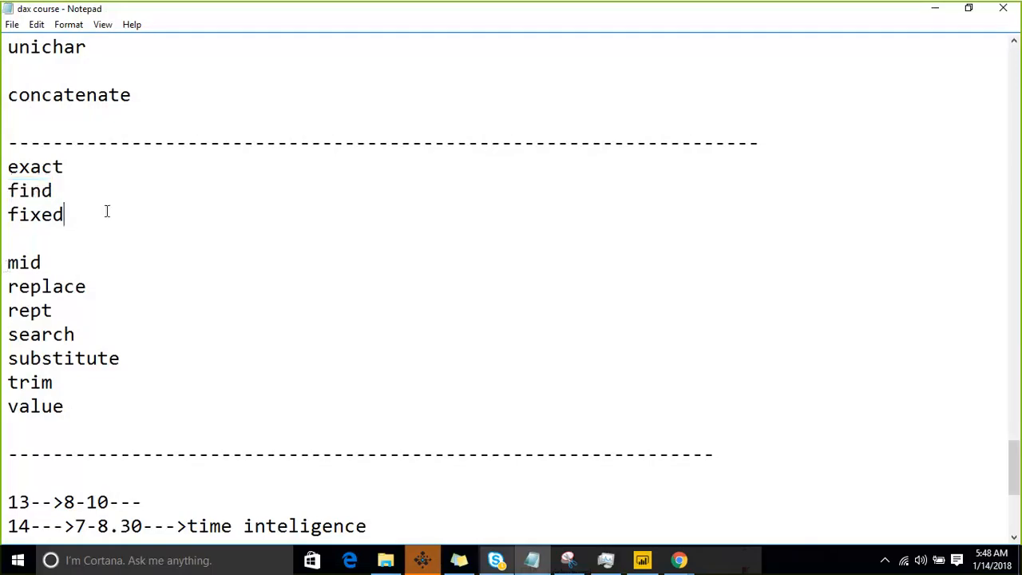
click(77, 333)
key(shift+Home)
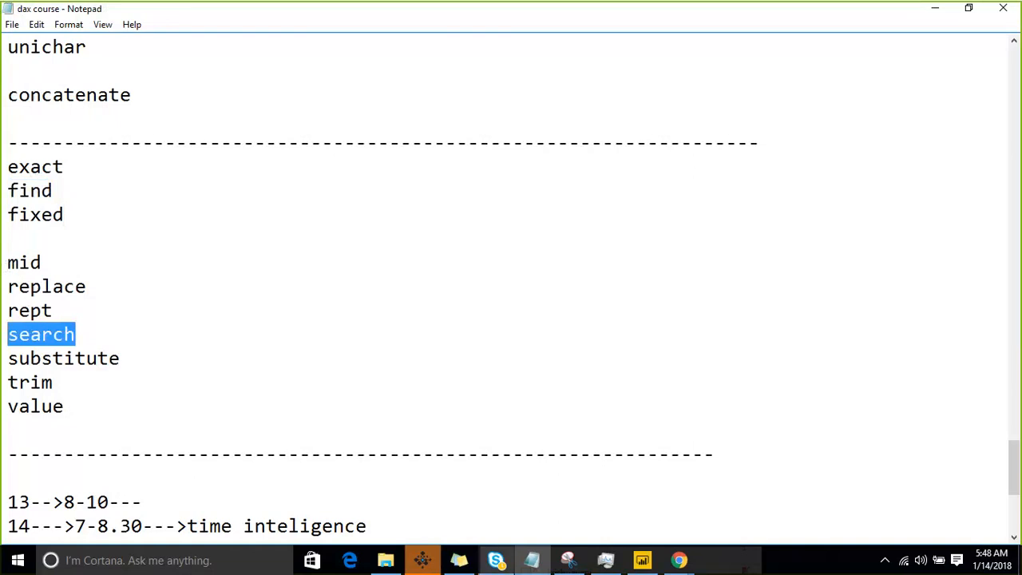
click(949, 11)
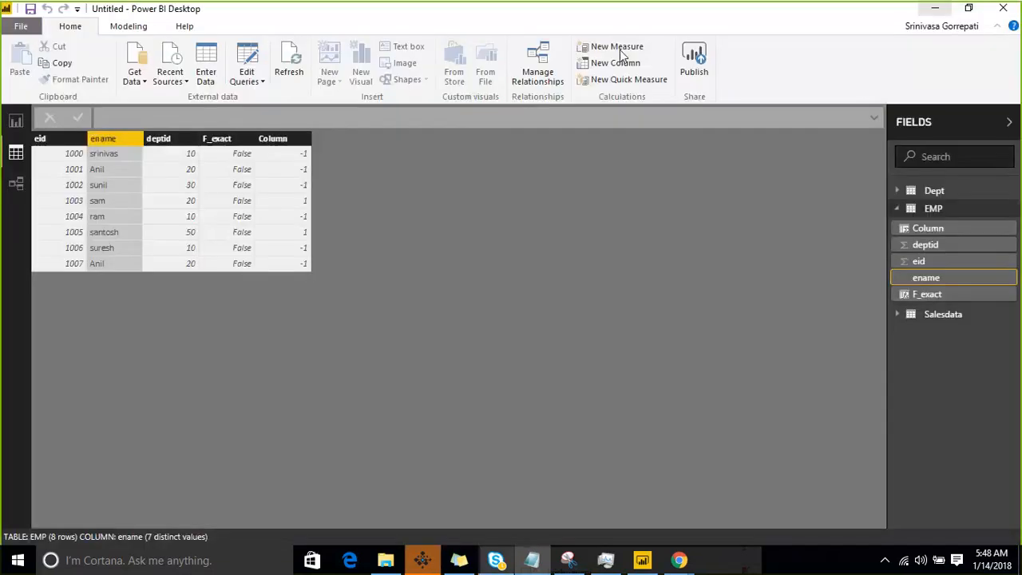
click(1015, 210)
click(880, 239)
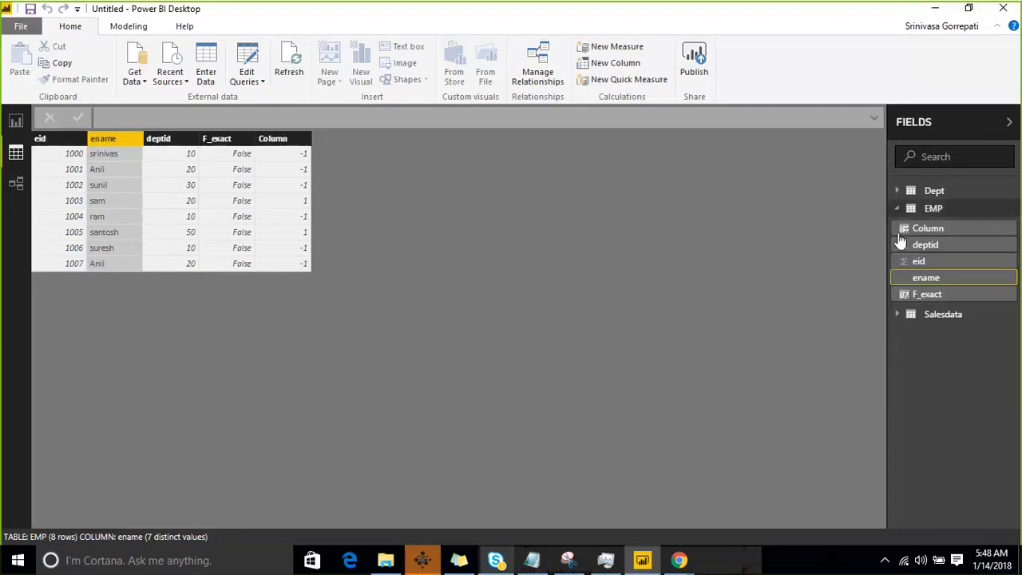
click(999, 305)
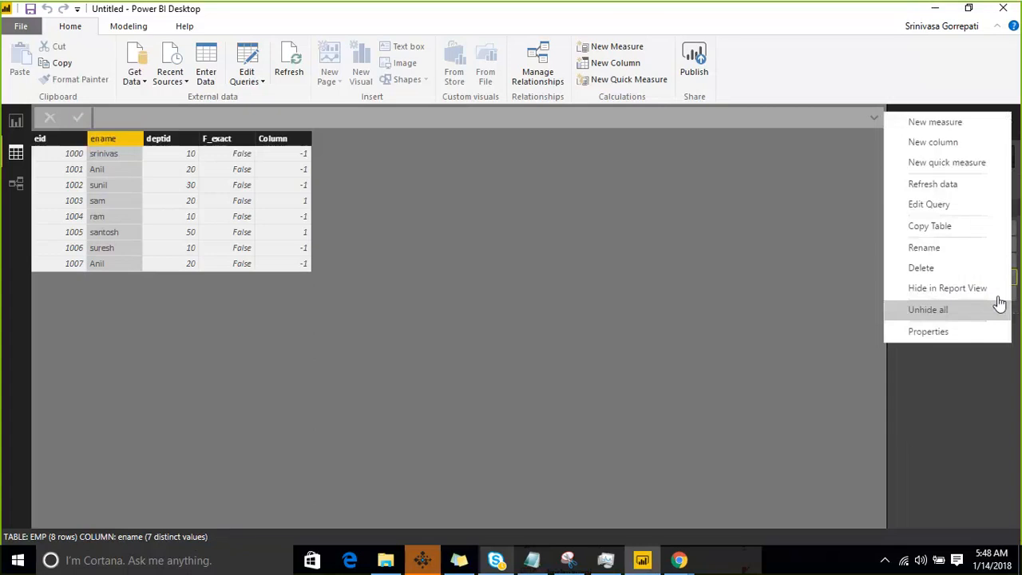
click(969, 143)
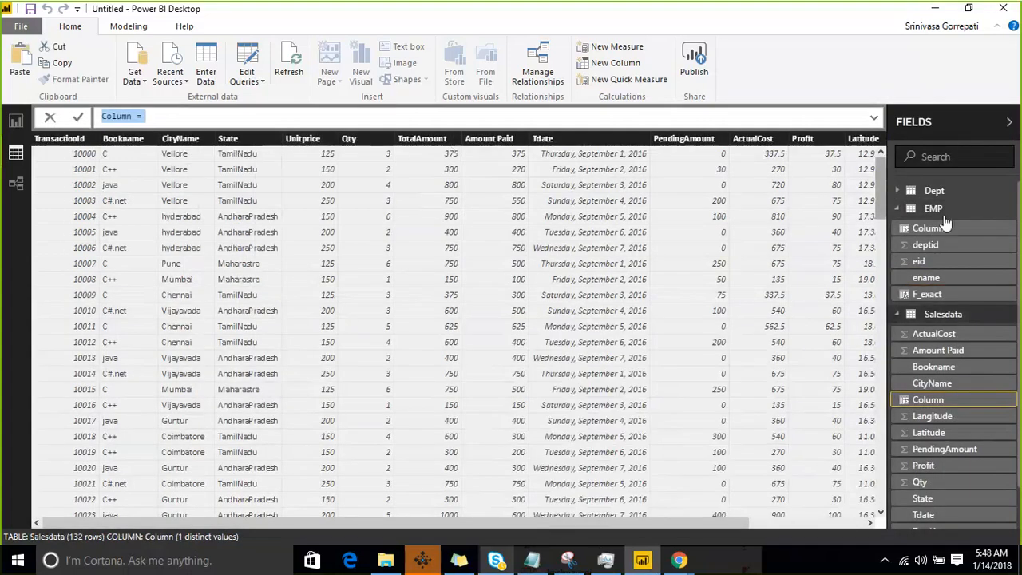
click(950, 214)
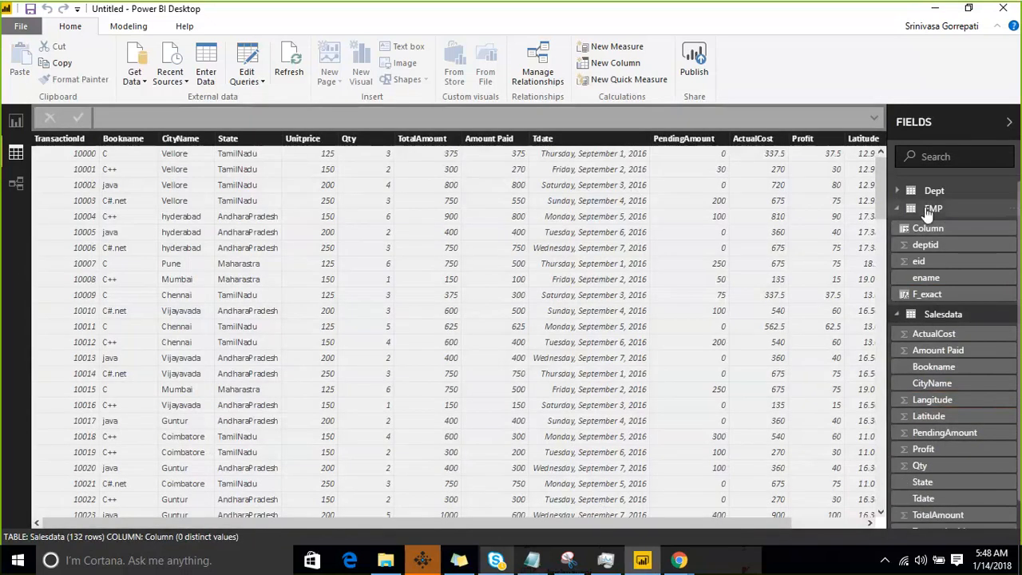
click(930, 209)
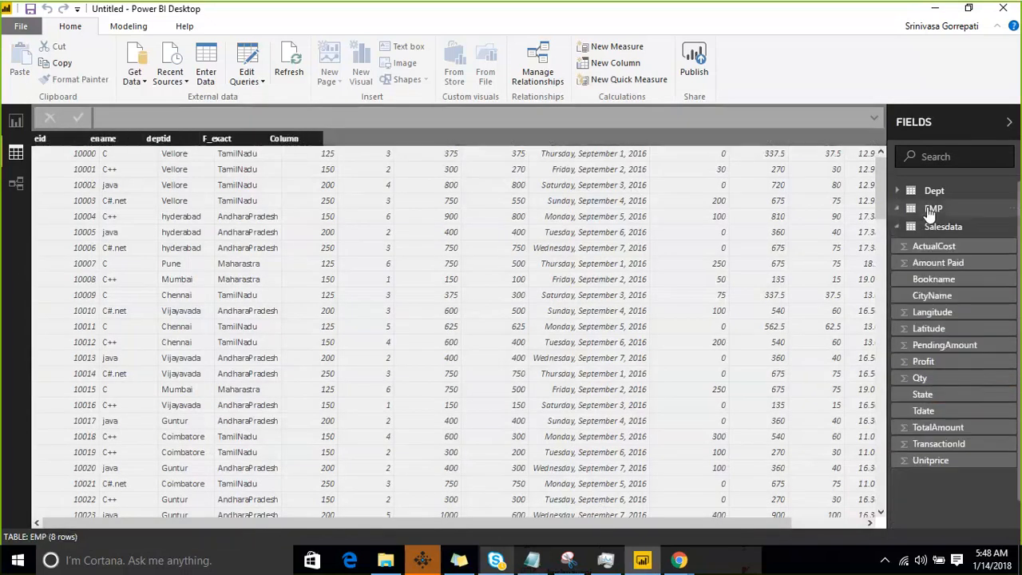
Add a new calculated column to the EMP table and start its formula with the SEARCH function
click(1012, 213)
click(979, 242)
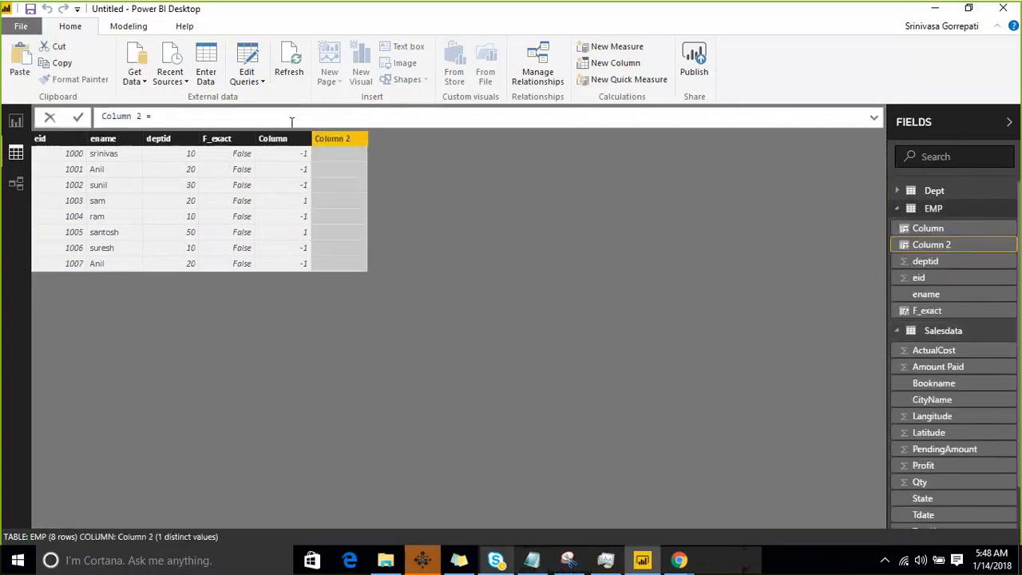
text(ser)
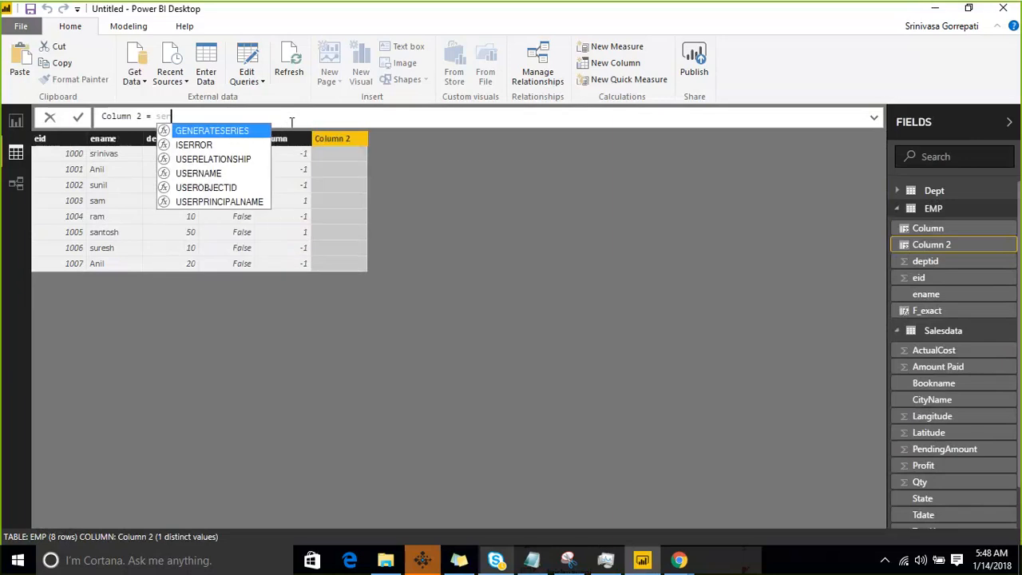
key(BackSpace)
text(a)
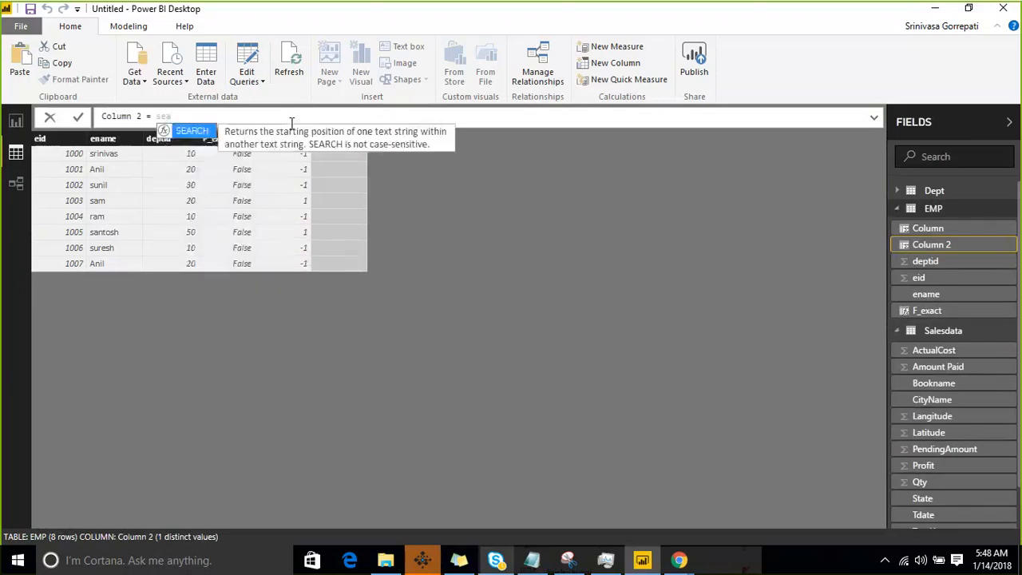
key(Tab)
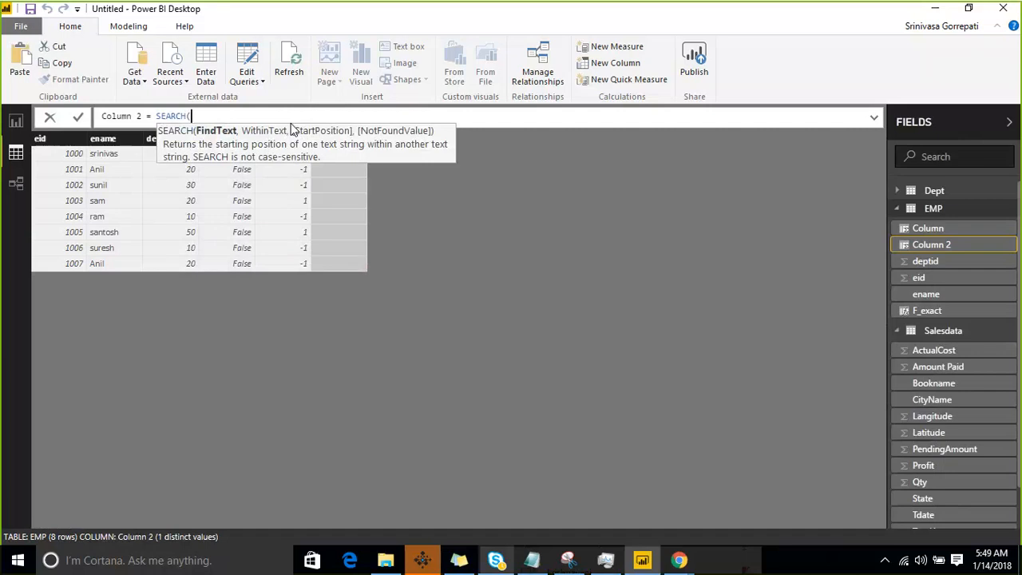
Complete SEARCH with "SA" as the text to find and EMP[ename] as the text searched, and commit the formula
text("SA",ena)
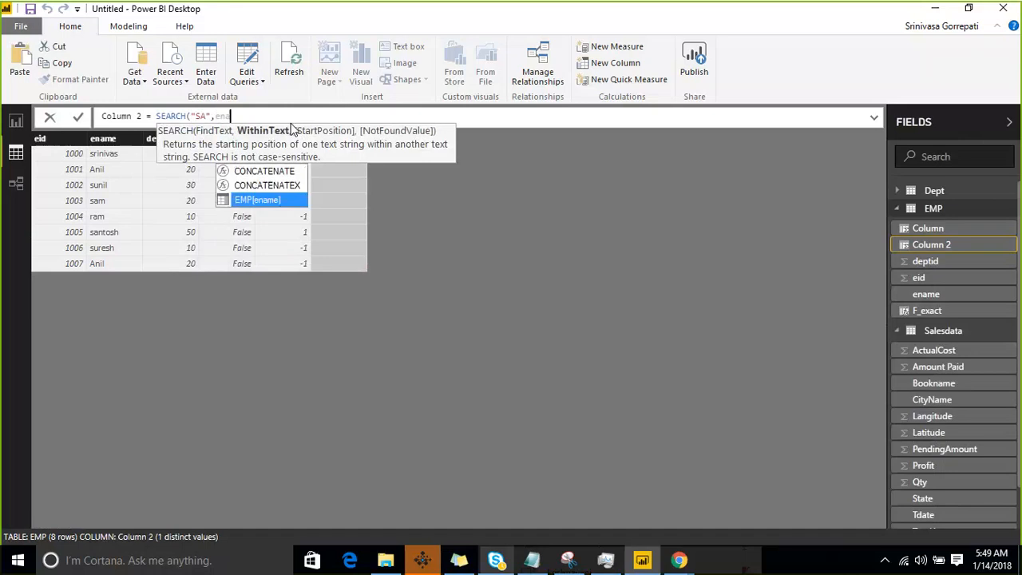
key(Tab)
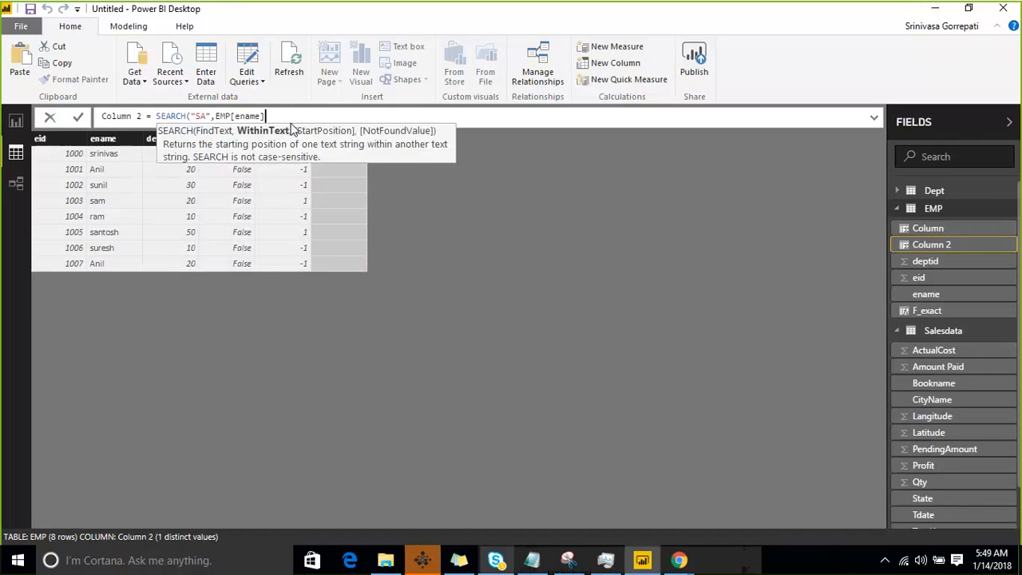
text())
key(Return)
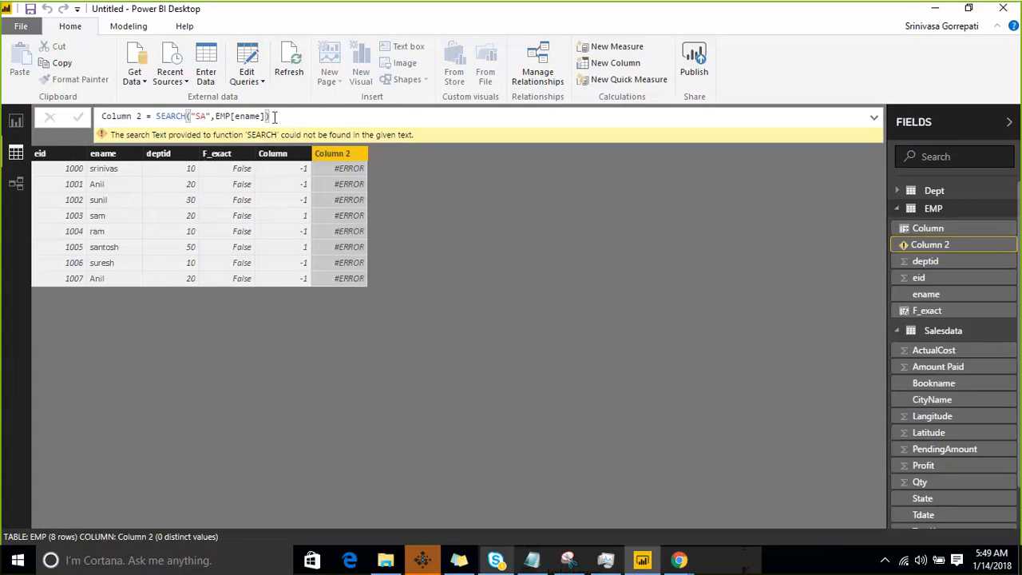
Add an empty start position and -1 as the not-found value to the SEARCH formula and commit it
click(265, 115)
text(,-1)
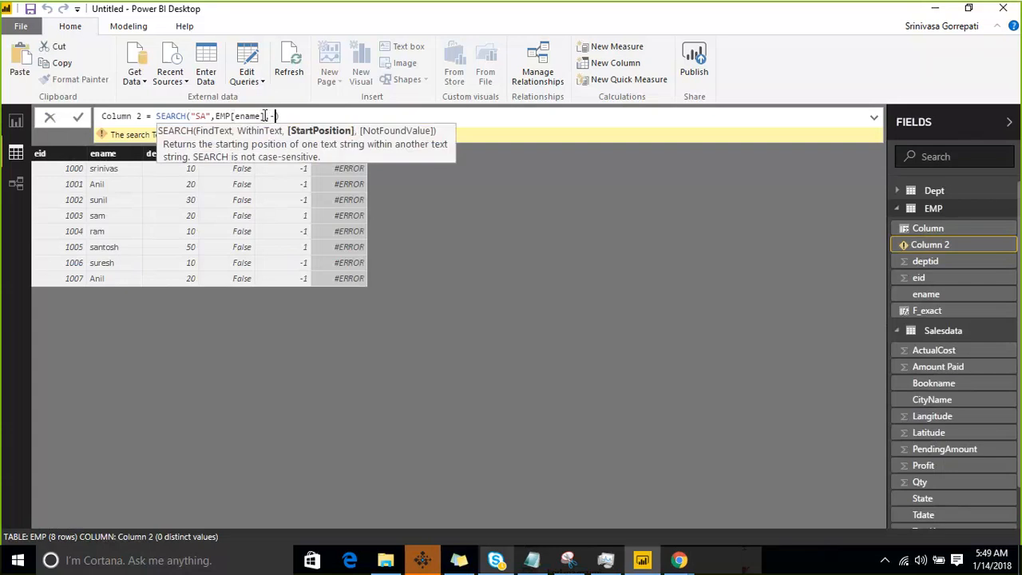
key(Return)
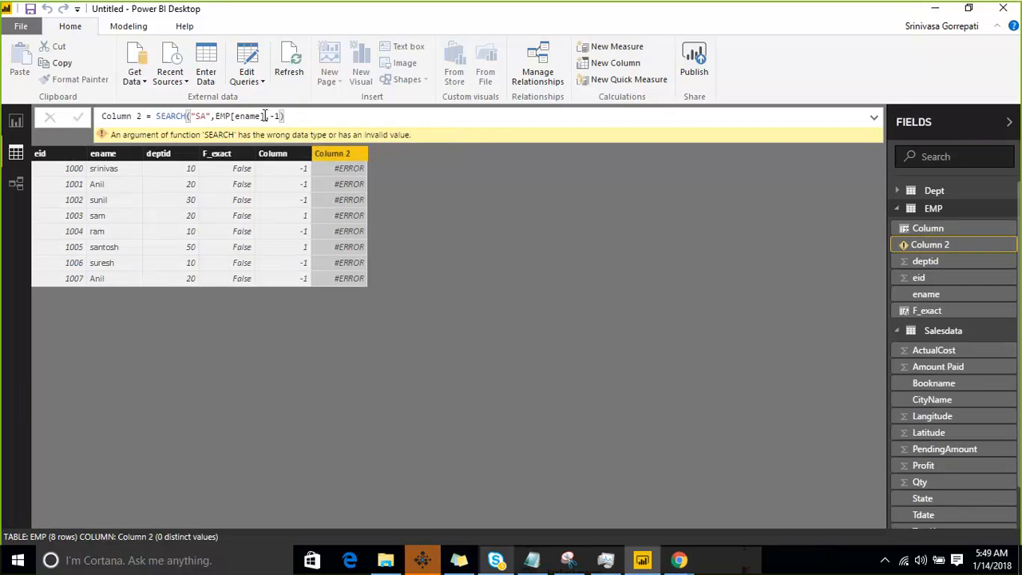
click(269, 117)
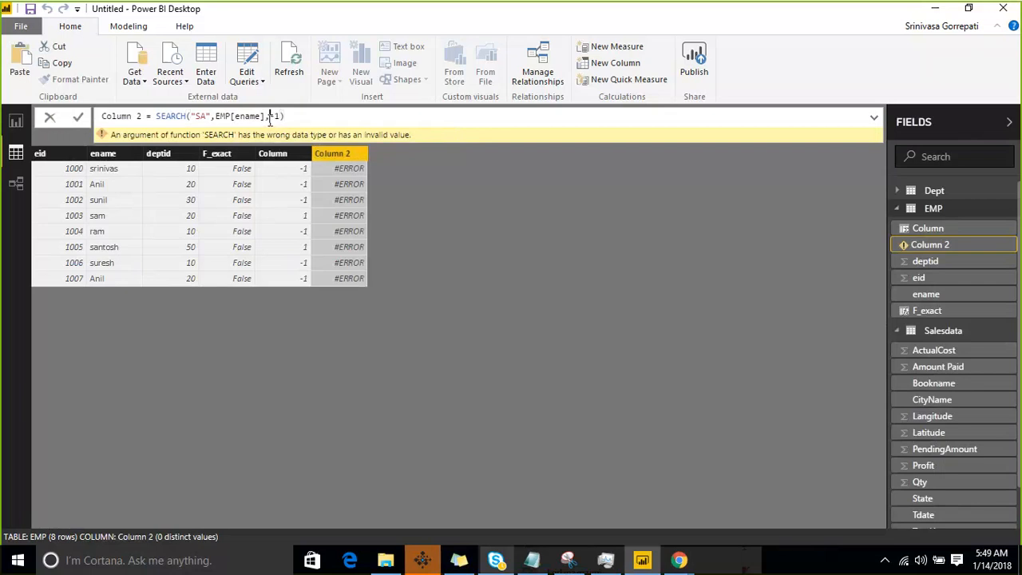
text(,)
key(Return)
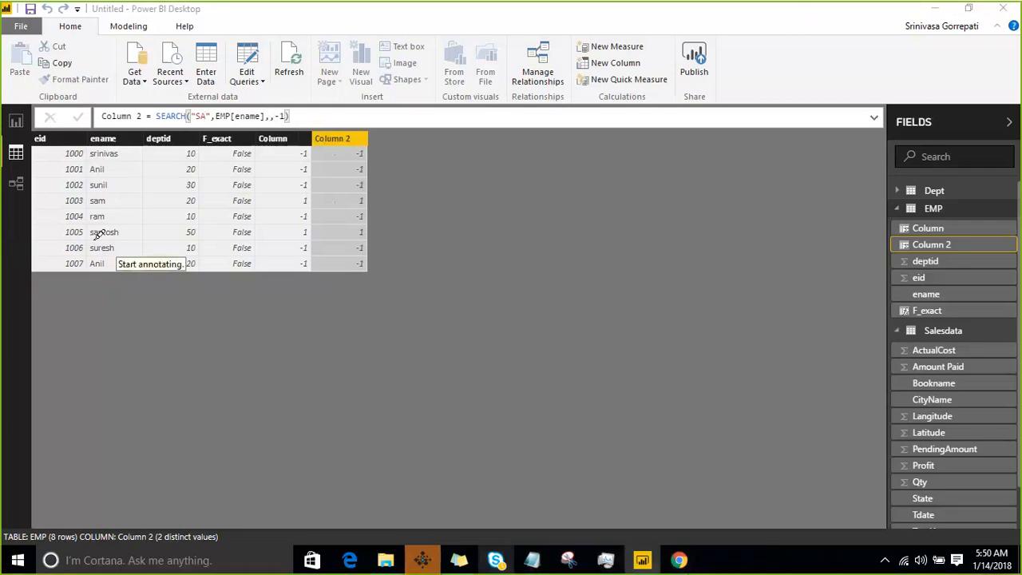
Mark the "SA" argument and the ename column with the screen pen, and link the matching names to their Column 2 results
mouse_move(177, 116)
mouse_down()
mouse_move(192, 126)
mouse_move(222, 112)
mouse_move(185, 91)
mouse_move(177, 120)
mouse_up()
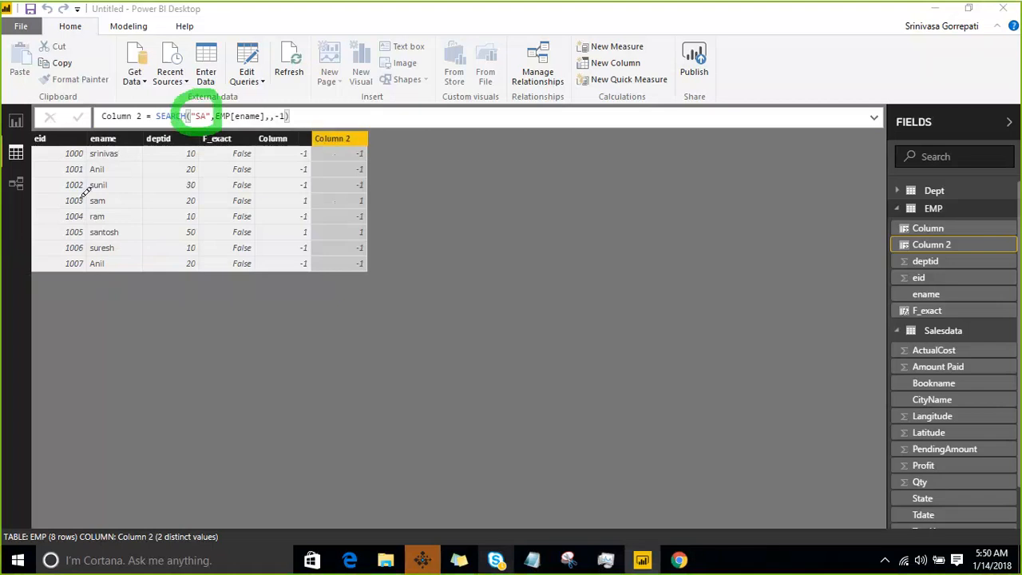
mouse_move(84, 191)
mouse_down()
mouse_move(97, 132)
mouse_move(156, 231)
mouse_move(108, 296)
mouse_move(84, 253)
mouse_move(88, 179)
mouse_up()
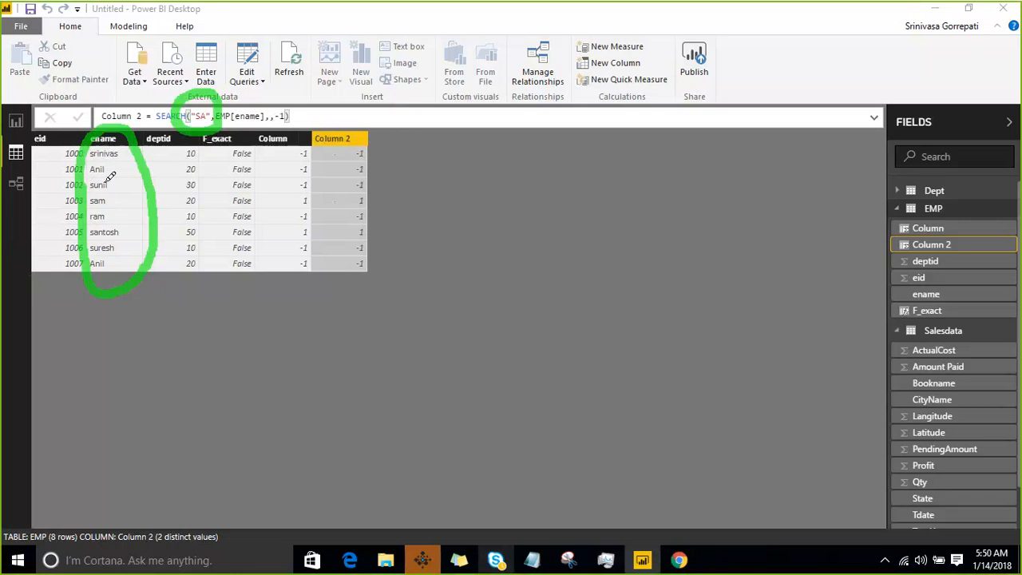
drag(92, 209, 118, 202)
mouse_move(93, 239)
mouse_down()
mouse_move(261, 189)
mouse_move(334, 200)
mouse_up()
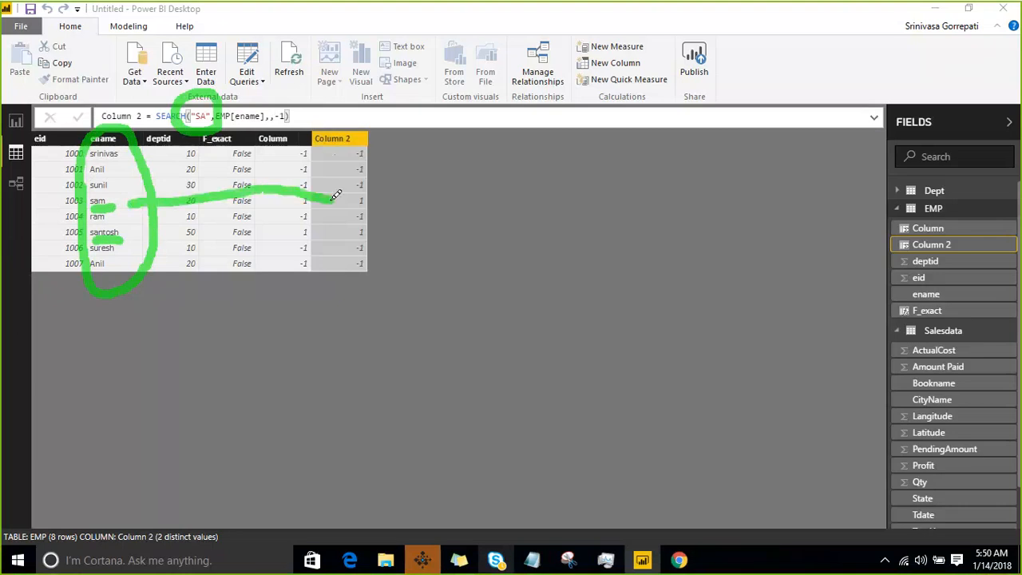
mouse_move(132, 231)
mouse_down()
mouse_move(350, 214)
mouse_move(364, 238)
mouse_up()
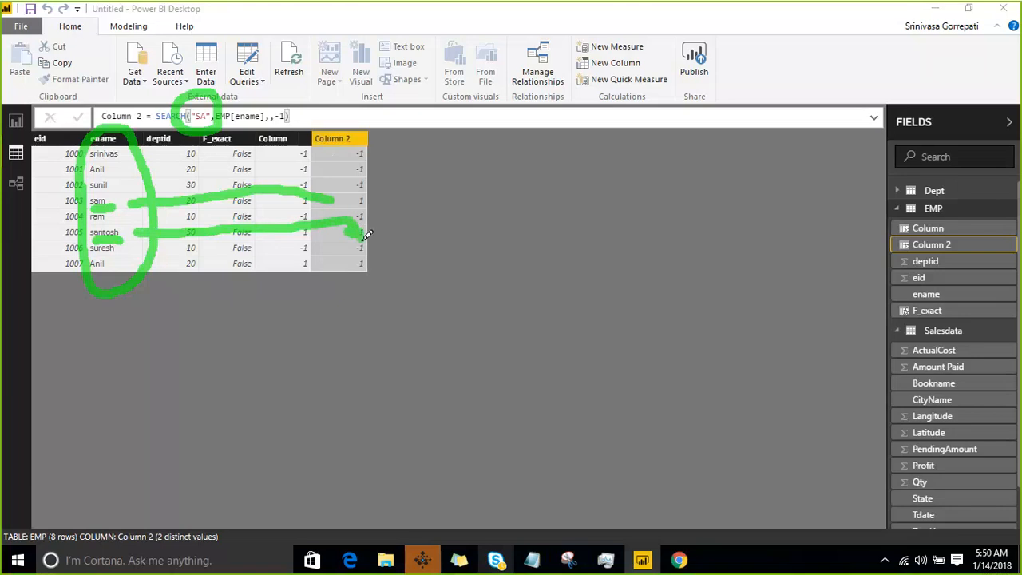
mouse_move(320, 184)
mouse_down()
mouse_move(351, 201)
mouse_move(300, 197)
mouse_up()
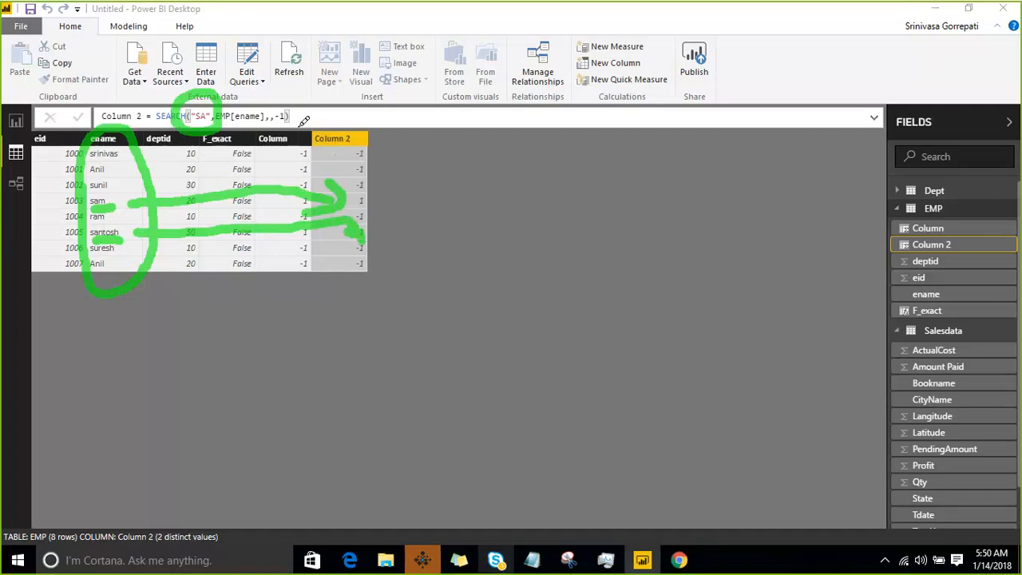
Circle the -1 not-found argument and draw a double-headed arrow between the "SA" argument and the ename values
mouse_move(271, 128)
mouse_down()
mouse_move(285, 86)
mouse_move(276, 130)
mouse_up()
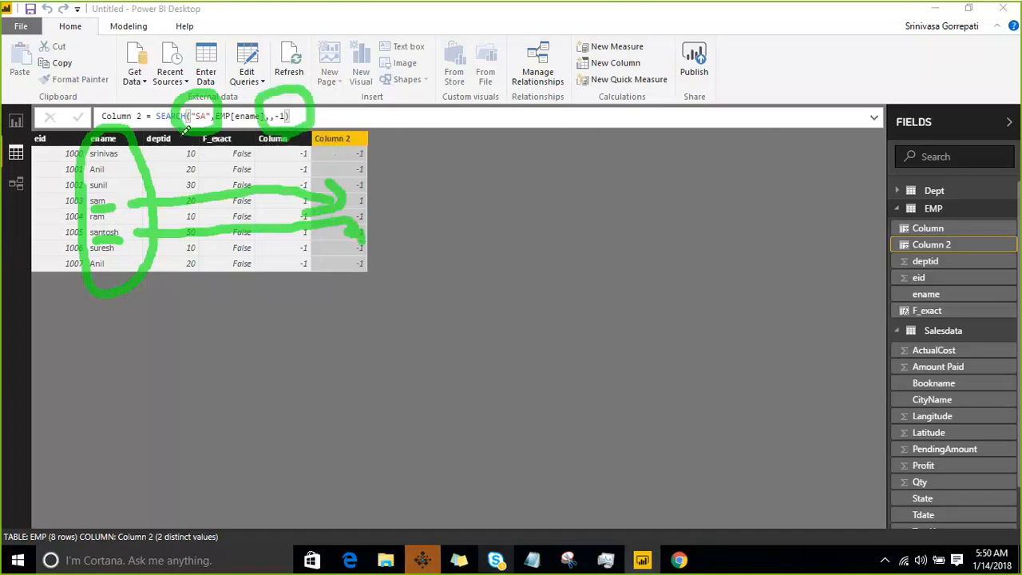
drag(183, 139, 116, 192)
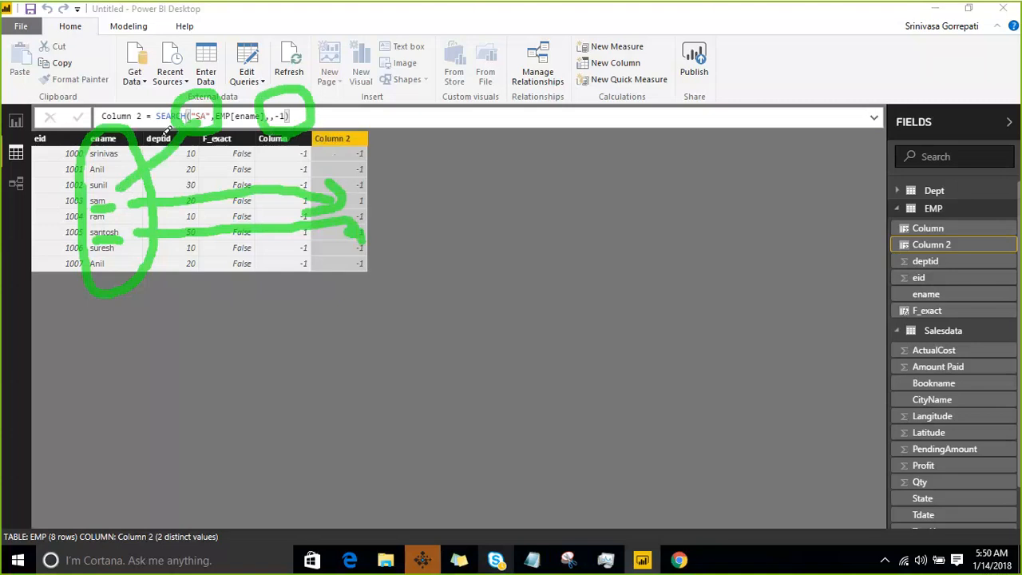
drag(194, 129, 188, 154)
mouse_move(122, 164)
mouse_down()
mouse_move(115, 185)
mouse_move(140, 190)
mouse_up()
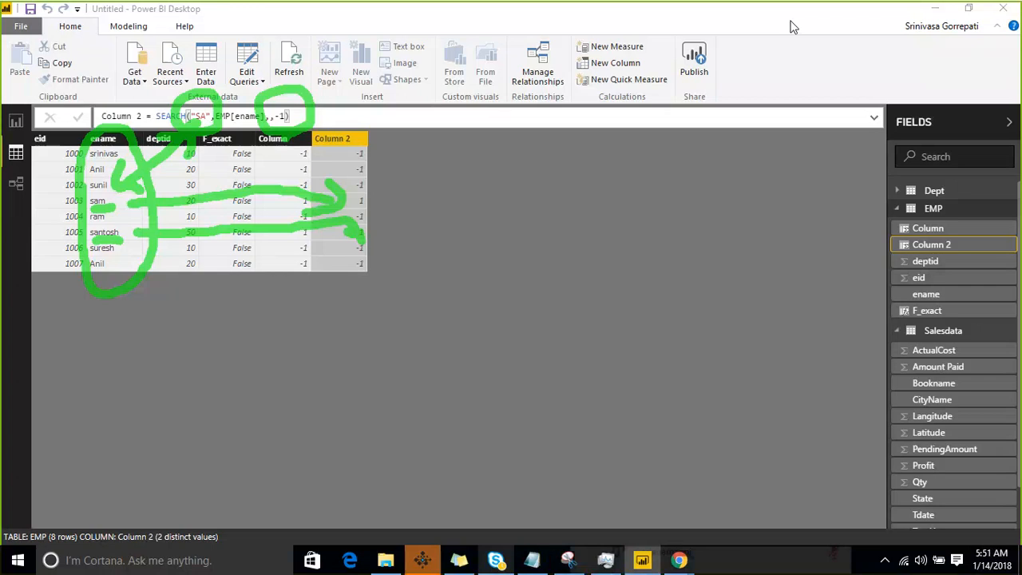
Switch to the Notepad course notes and move the function name search to the line below find
click(532, 562)
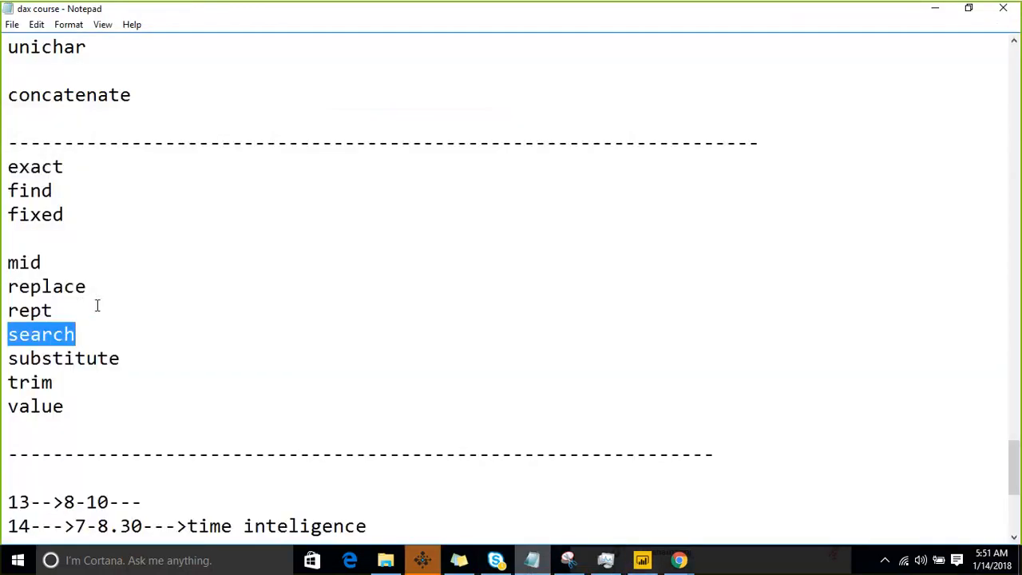
key(BackSpace)
click(86, 200)
key(Return)
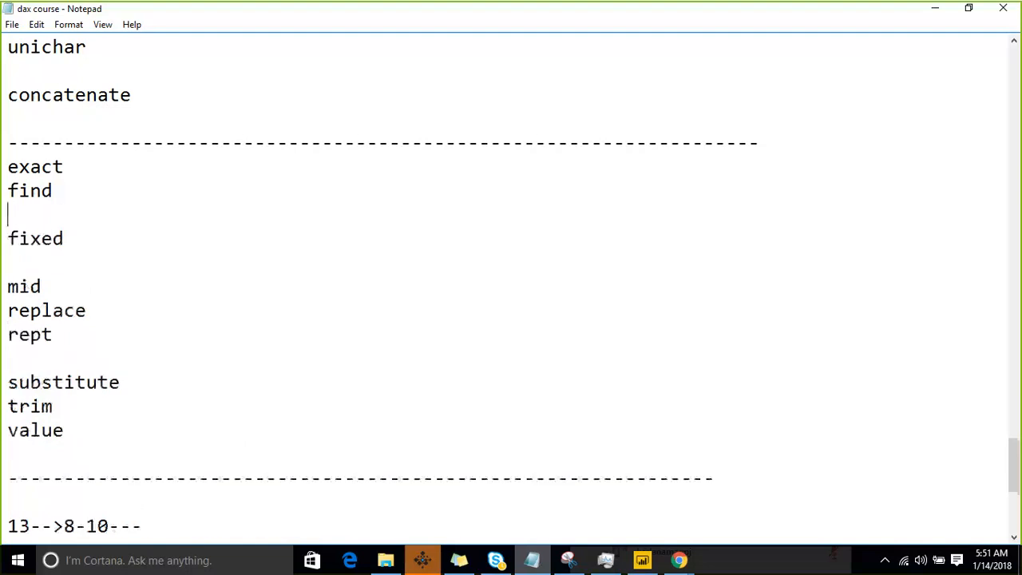
text(search)
key(Down)
key(Down)
key(Down)
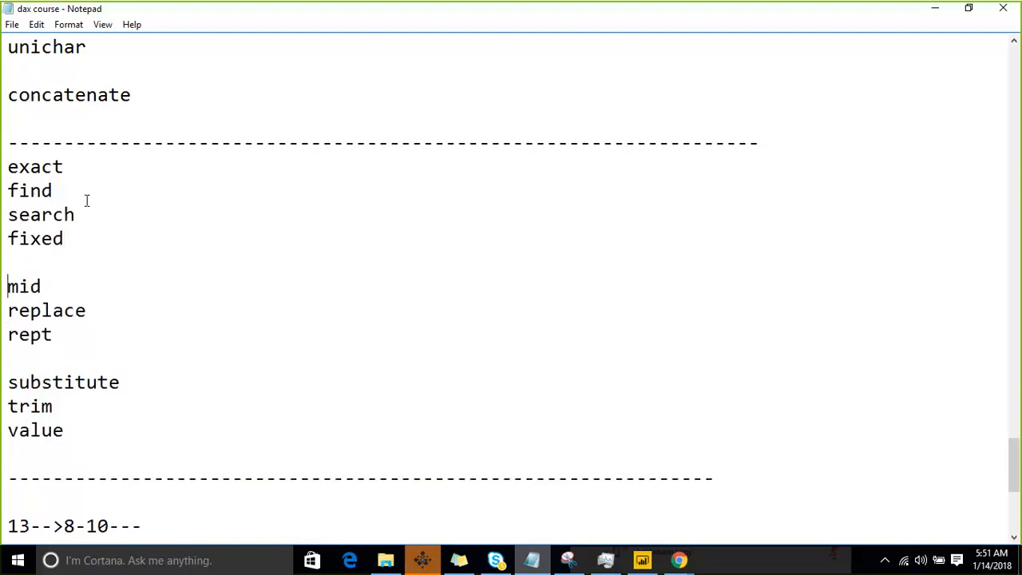
key(Down)
key(Down)
key(Down)
key(Up)
key(Up)
key(Up)
key(shift+Down)
key(shift+Down)
key(shift+Down)
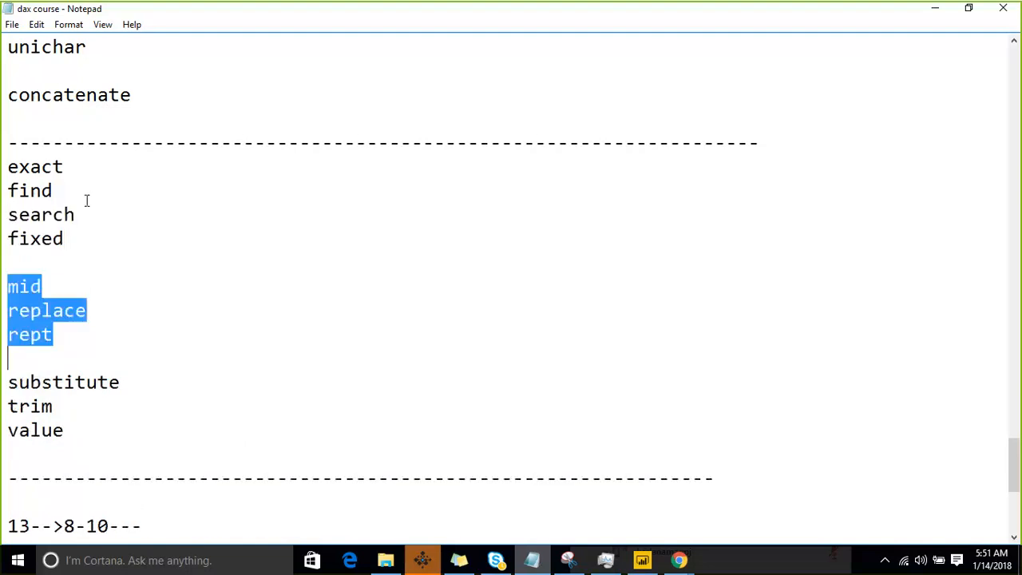
key(shift+Up)
key(Down)
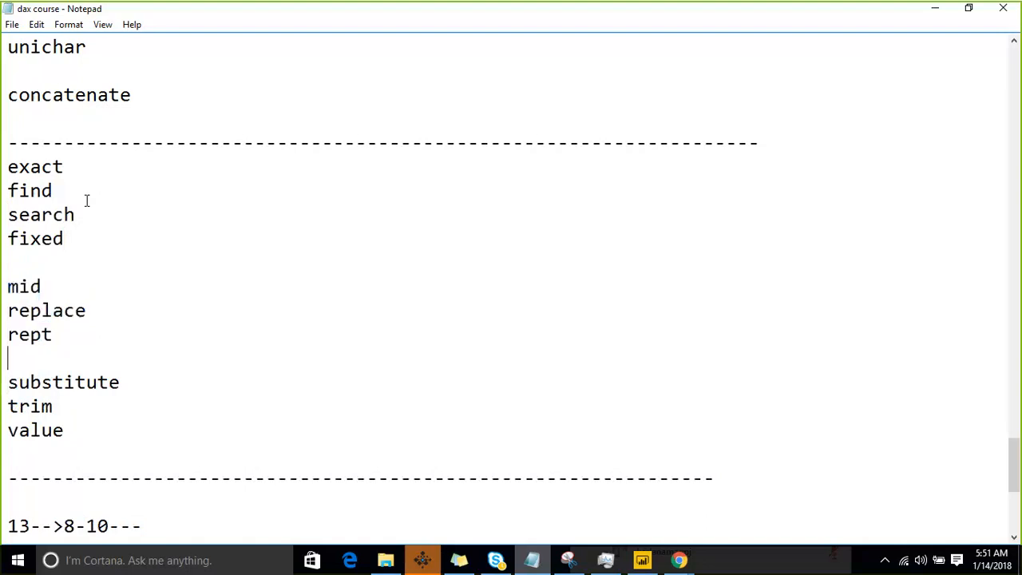
Move the function name substitute to the line below search, adding blank lines above fixed
key(Down)
key(Down)
key(shift+Up)
key(ctrl+c)
key(Delete)
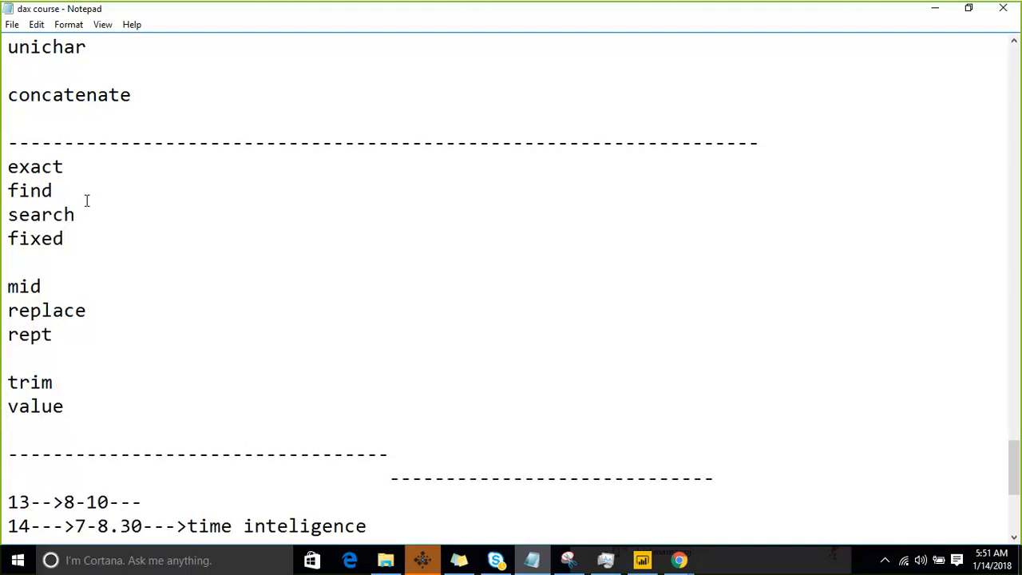
key(Return)
key(Return)
key(Return)
key(Return)
key(Return)
key(Up)
key(Up)
key(Up)
key(Up)
key(Up)
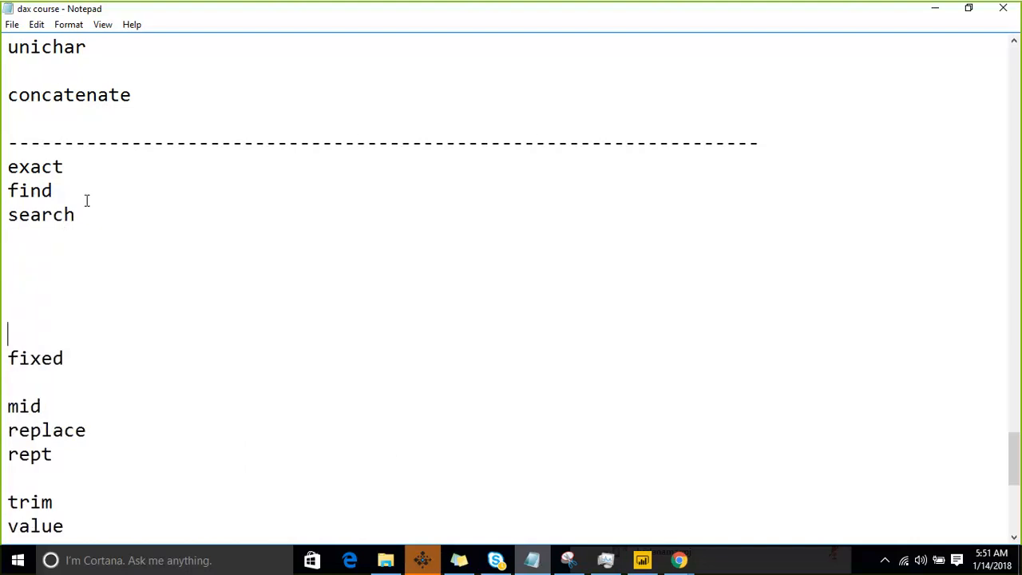
key(ctrl+v)
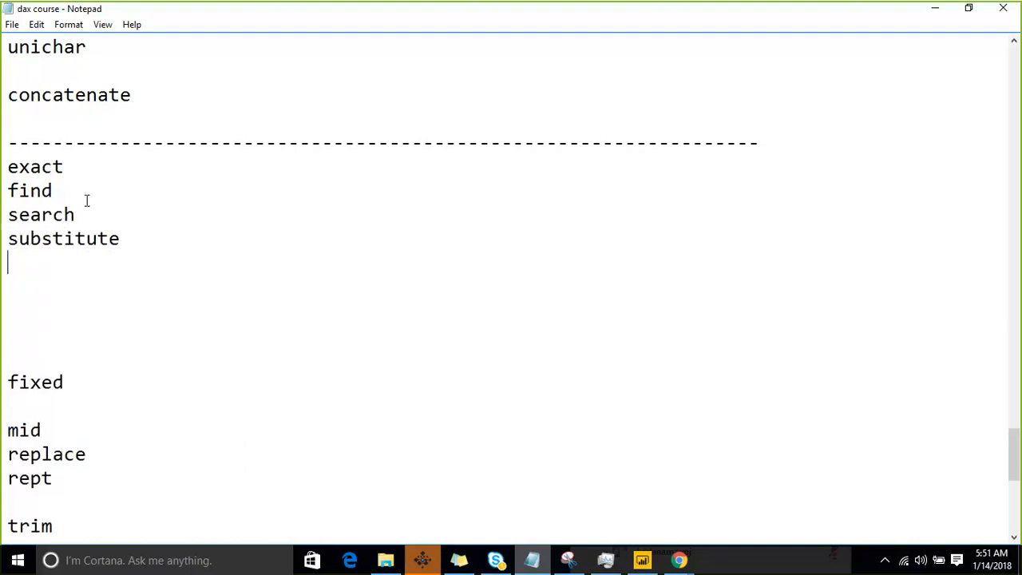
Move the function names replace and rept to the lines directly below substitute
key(Down)
key(Down)
key(Down)
key(Down)
key(Down)
key(Down)
key(Down)
key(Down)
key(shift+Down)
key(shift+Down)
key(ctrl+x)
key(Up)
key(Up)
key(Up)
key(Up)
key(Up)
key(Up)
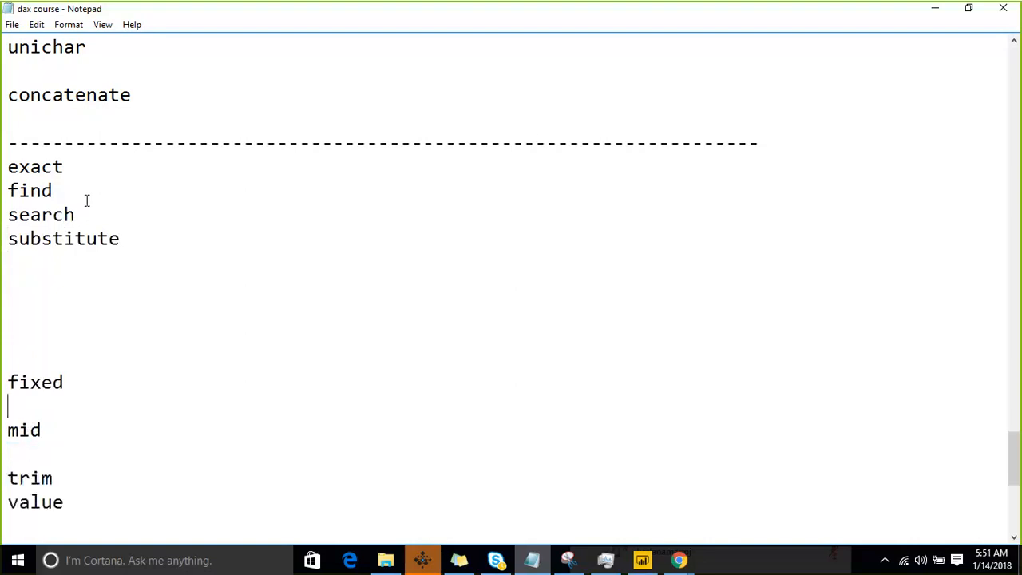
key(Up)
key(Up)
key(ctrl+v)
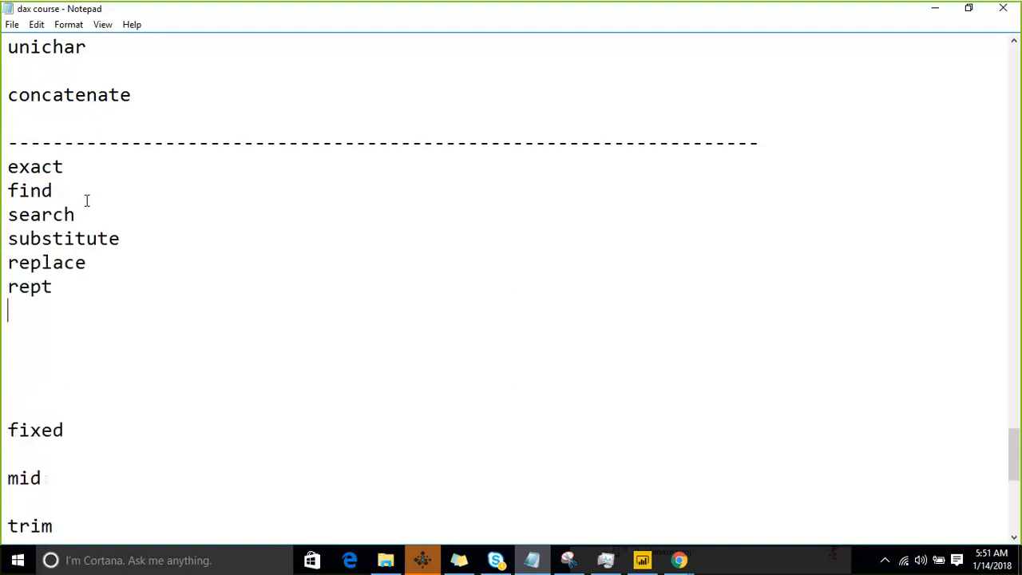
Move the function name mid to the line directly below rept
key(Down)
key(Down)
key(Down)
key(Down)
key(Down)
key(Down)
key(shift+Down)
key(shift+Down)
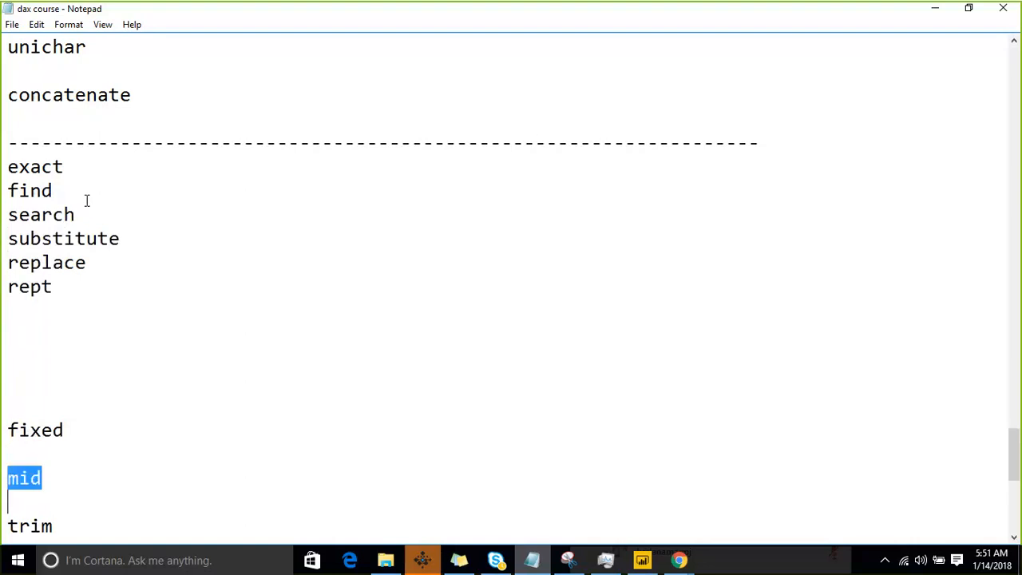
key(ctrl+x)
key(Up)
key(Up)
key(Up)
key(Up)
key(Up)
key(Up)
key(Up)
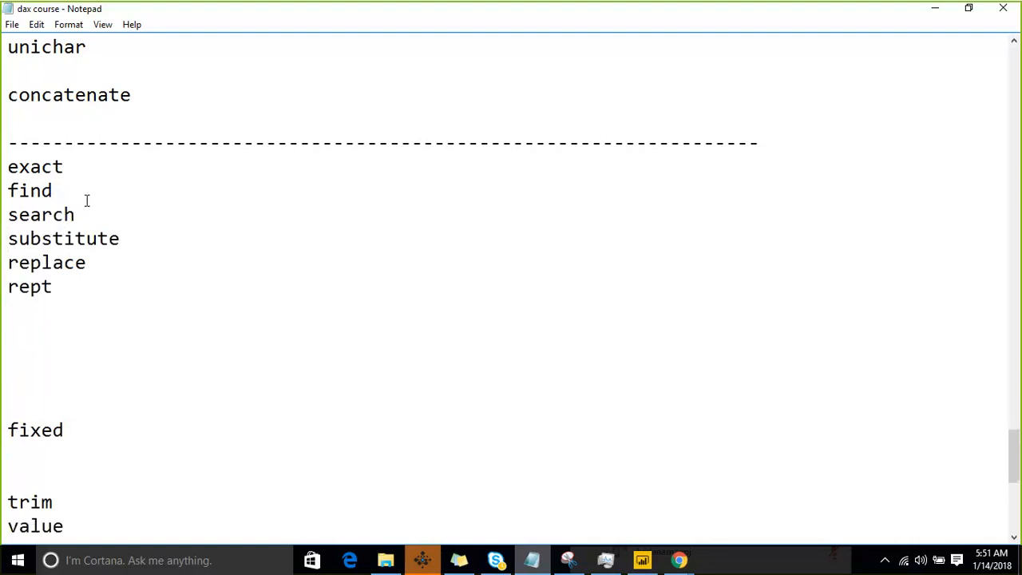
key(ctrl+v)
Move the function names trim and value to the lines directly below mid
key(Down)
key(Down)
key(Down)
key(Down)
key(Down)
key(Down)
key(Down)
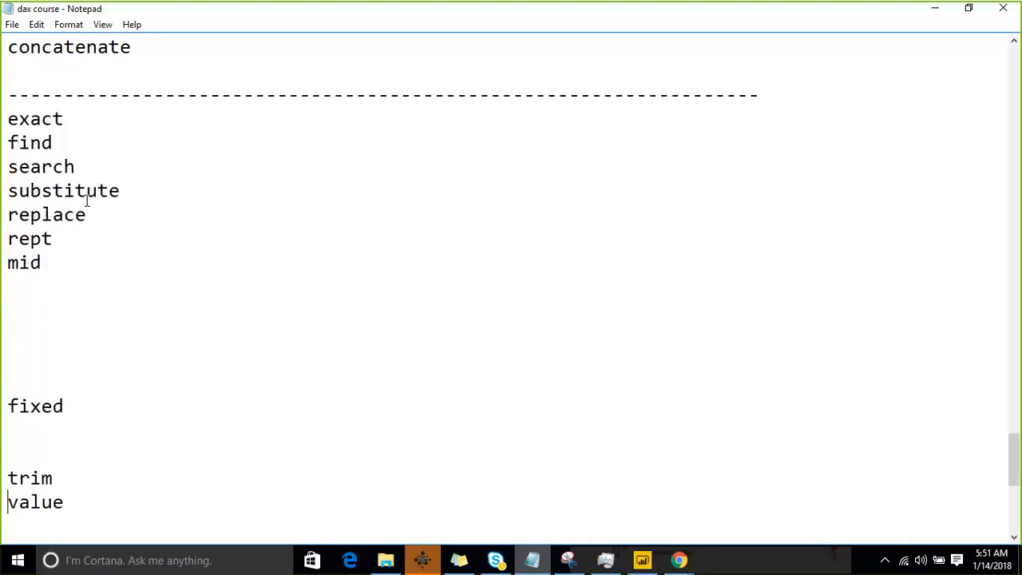
key(Down)
key(shift+Up)
key(shift+Up)
key(ctrl+x)
key(Up)
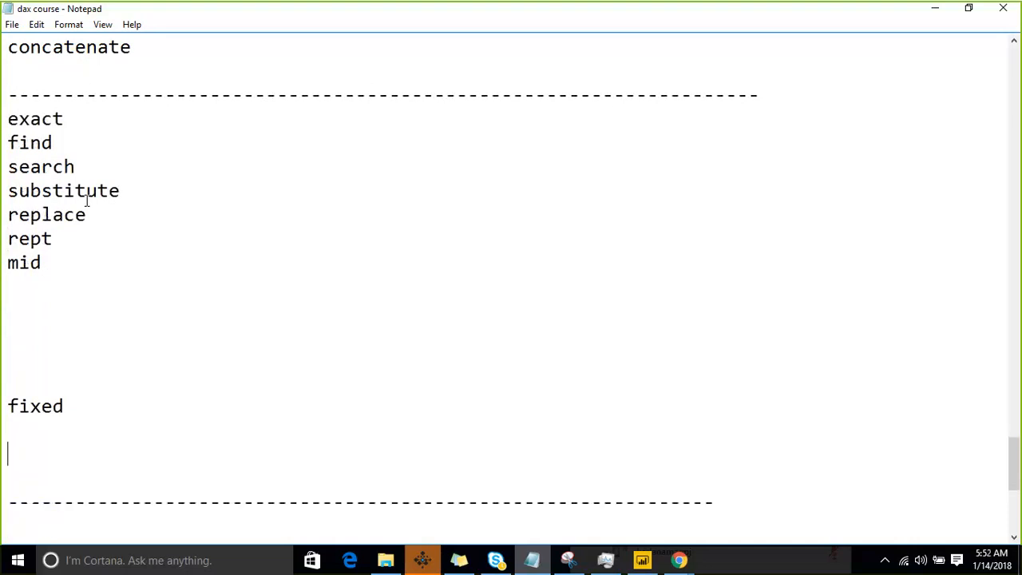
key(Up)
key(Up)
key(Up)
key(Up)
key(Up)
key(Up)
key(Up)
key(ctrl+v)
Remove the surplus blank lines between value and fixed, leaving one empty line
key(Down)
key(Down)
key(Down)
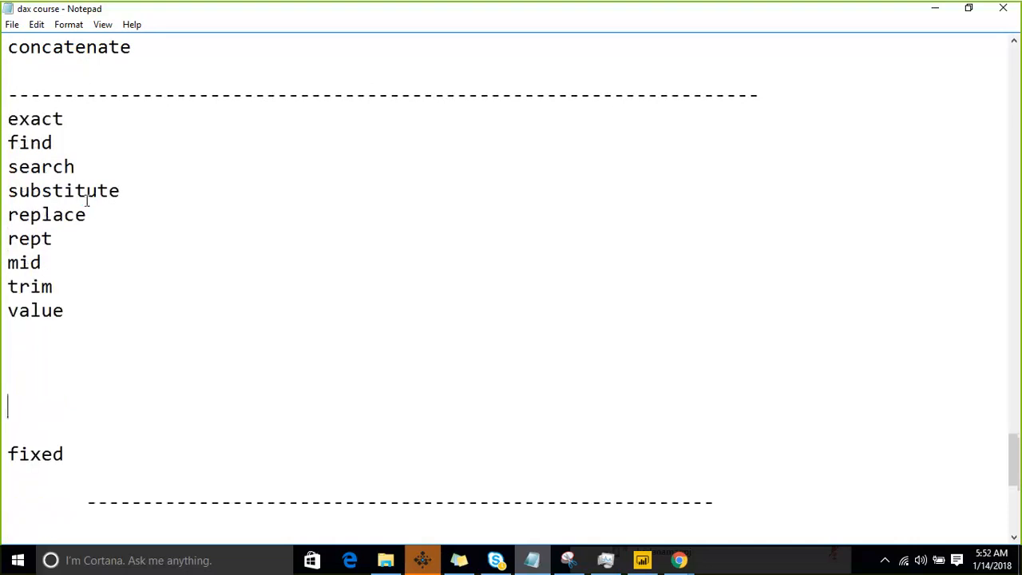
key(Down)
key(BackSpace)
key(BackSpace)
key(BackSpace)
key(BackSpace)
key(BackSpace)
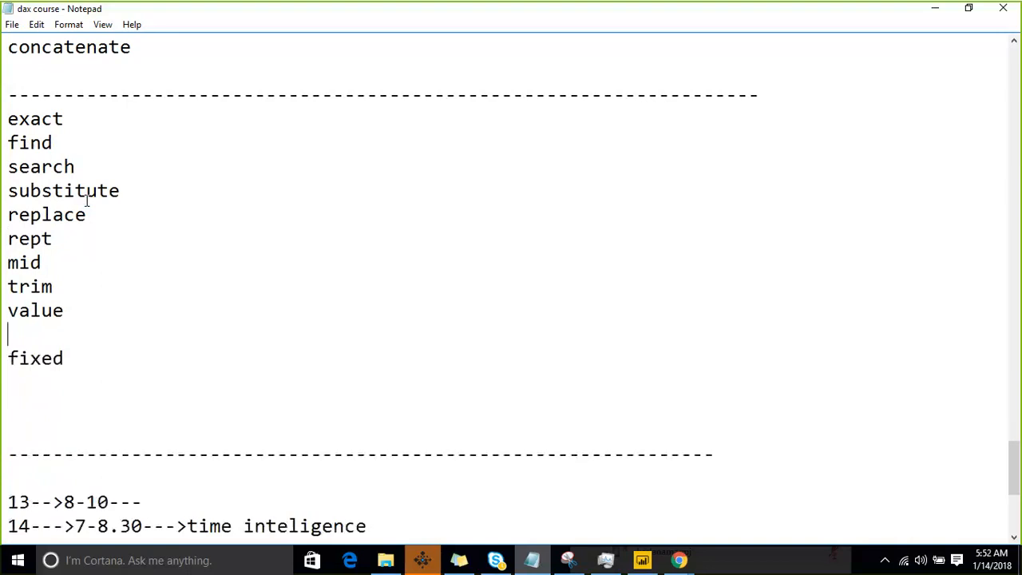
Remove the remaining empty line between value and fixed, and return the cursor to the substitute line
key(Up)
key(Up)
key(Up)
key(Up)
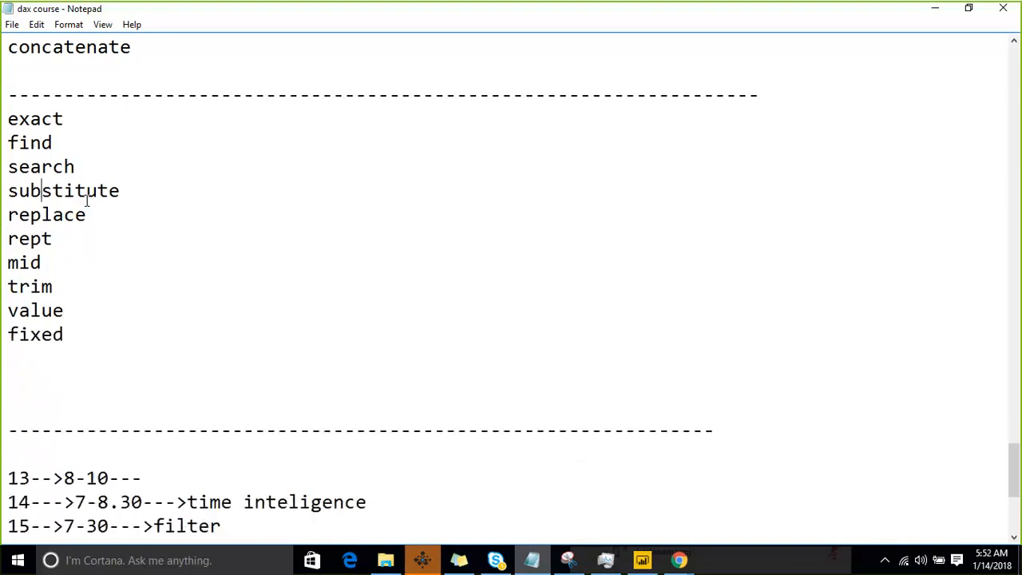
Highlight the function names to compare in the list: find with search, and substitute with replace
key(End)
key(shift+Home)
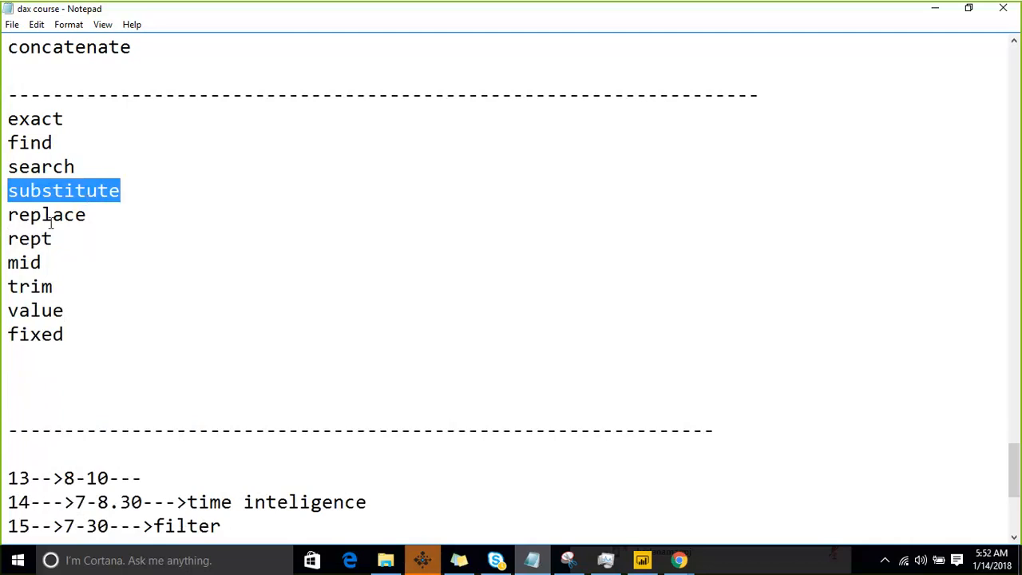
drag(73, 166, 13, 141)
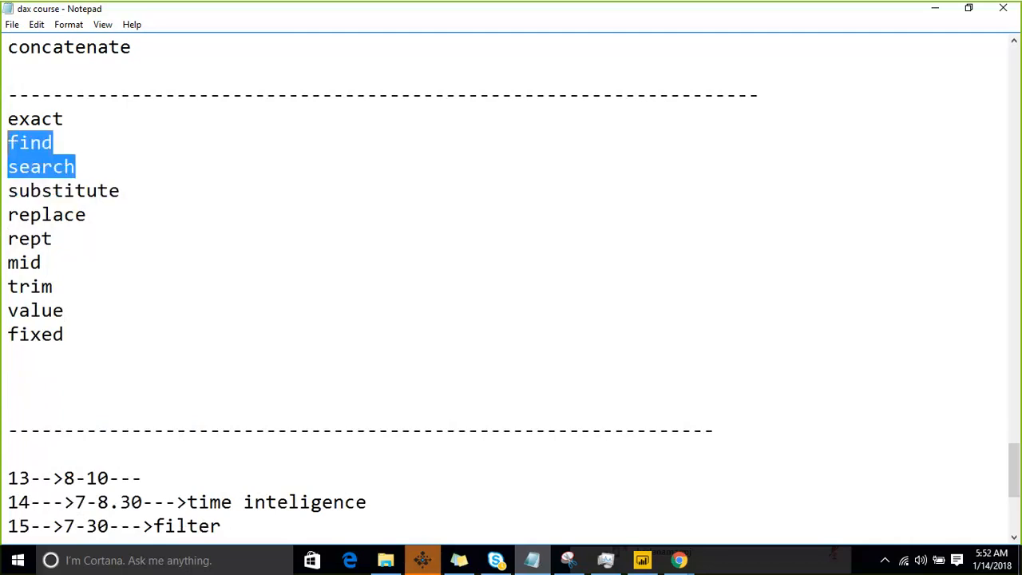
drag(99, 223, 10, 190)
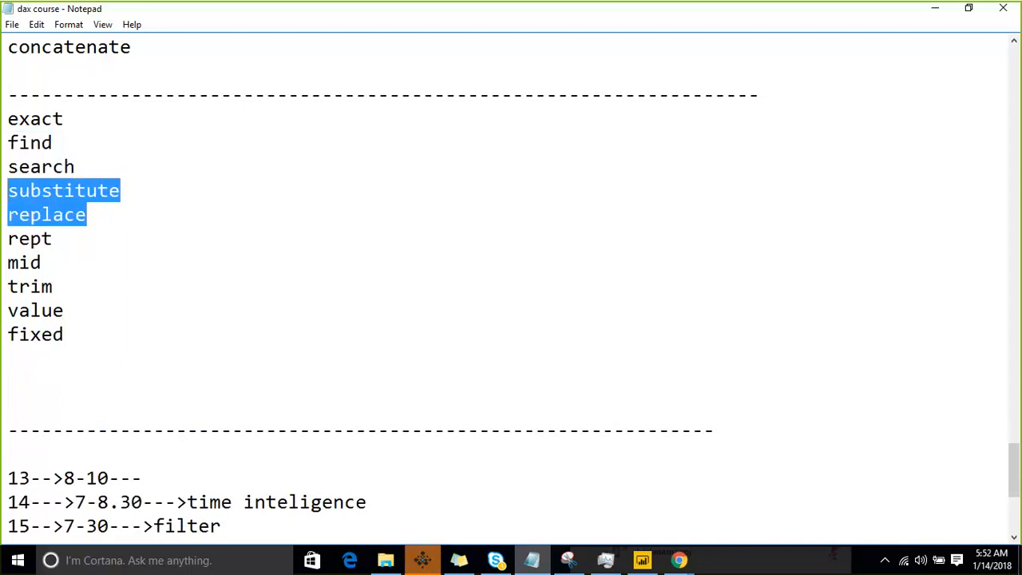
click(215, 212)
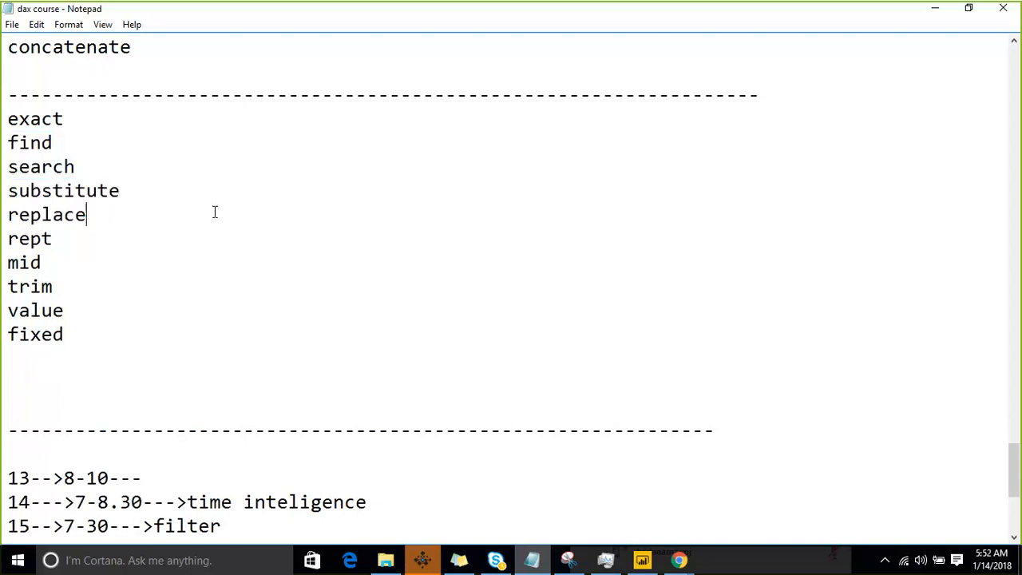
double_click(153, 194)
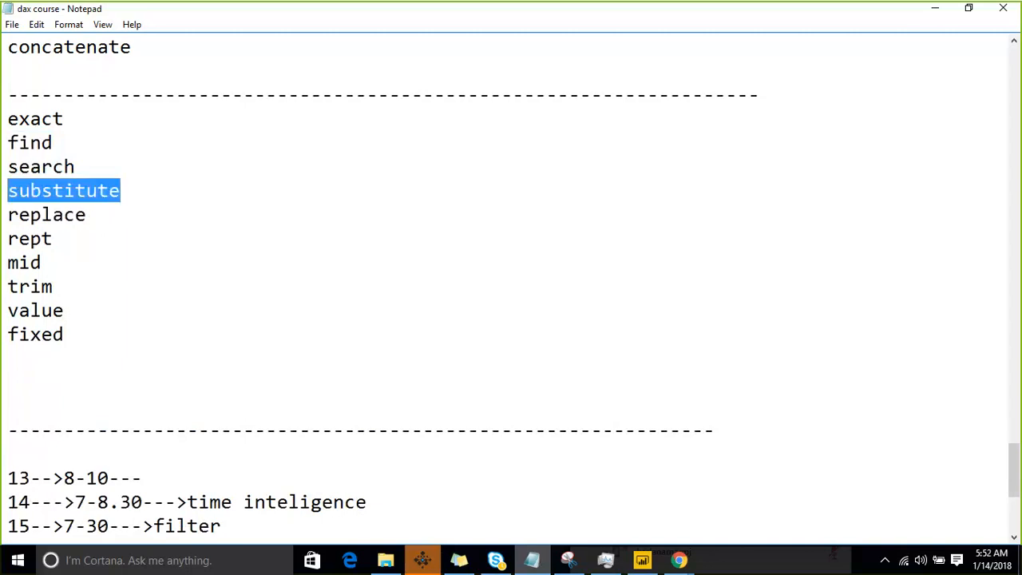
Switch to Power BI Desktop and add a new calculated column to the EMP table
click(932, 13)
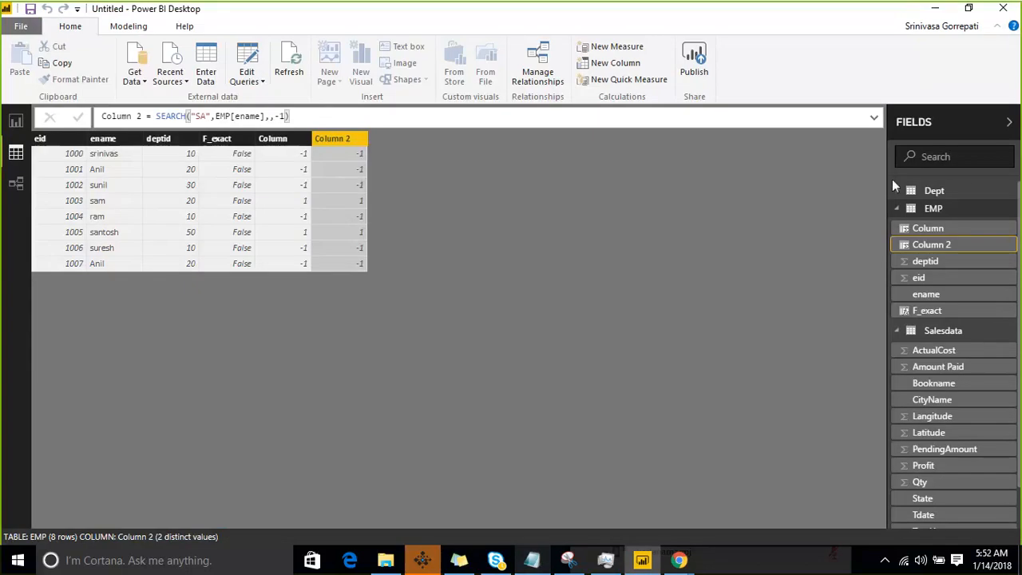
right_click(1002, 211)
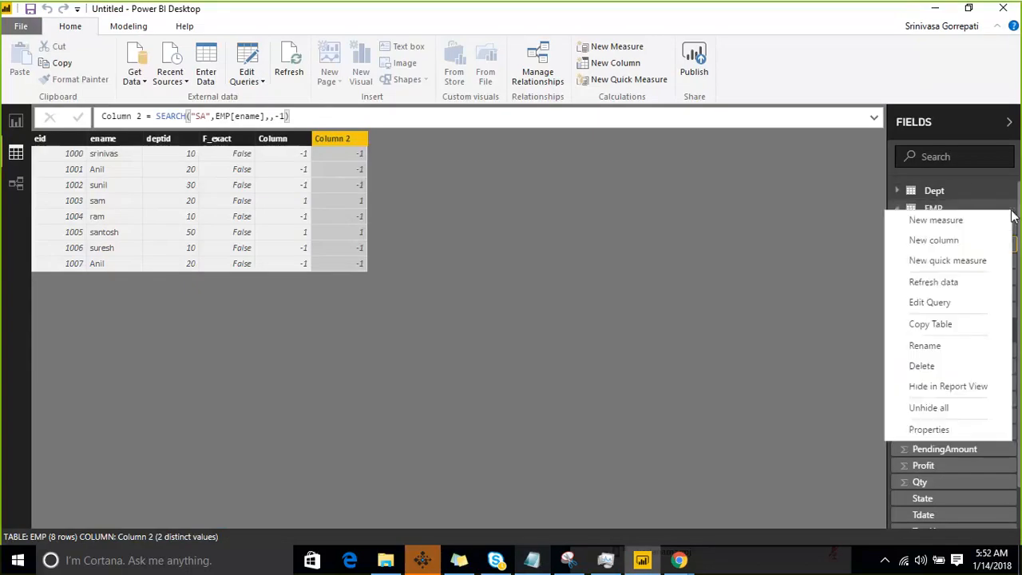
click(955, 238)
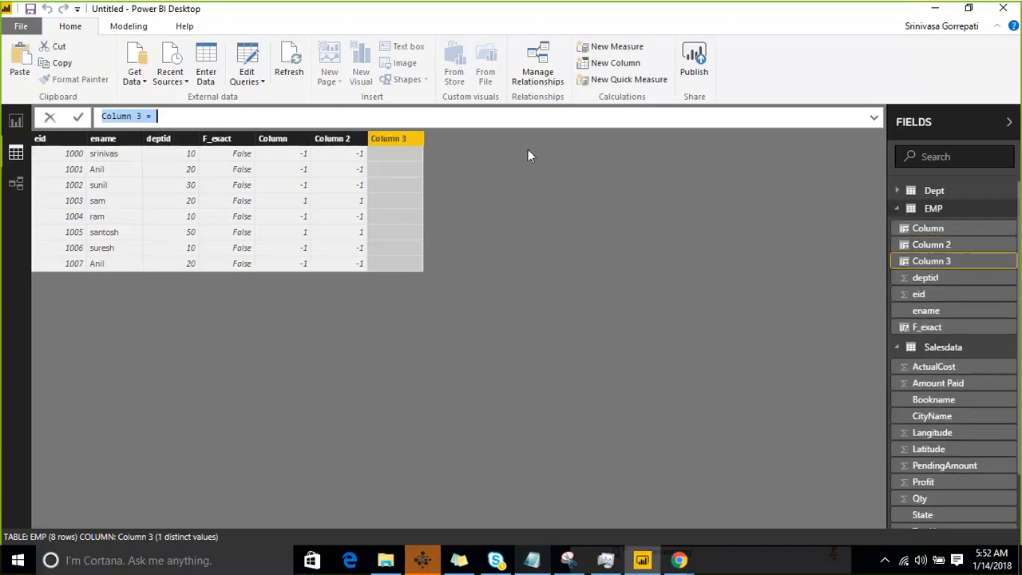
click(280, 116)
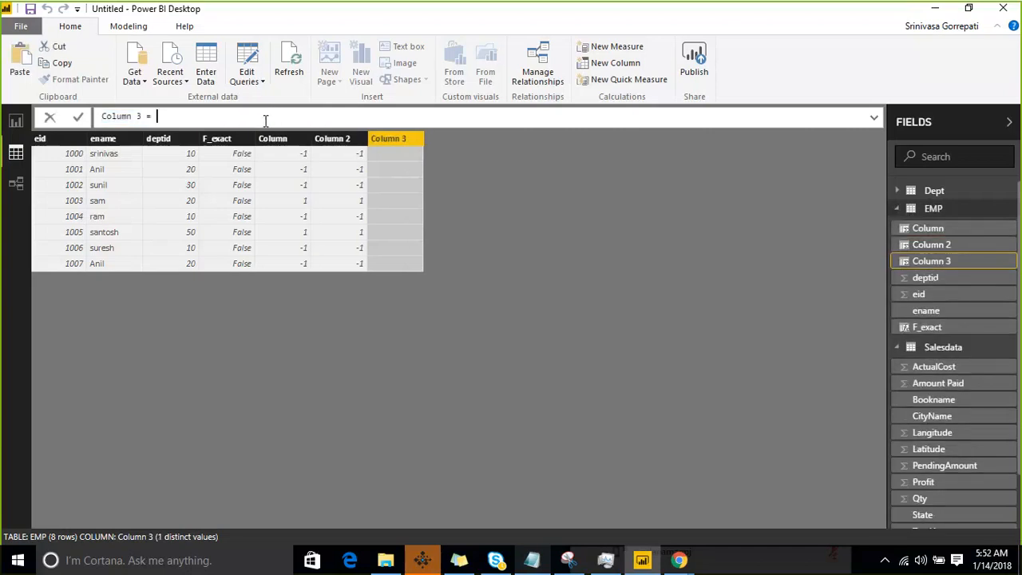
Define the new column with the formula SUBSTITUTE(EMP[ename],"SA","XY") and commit it
text(SUBSTITUTE()
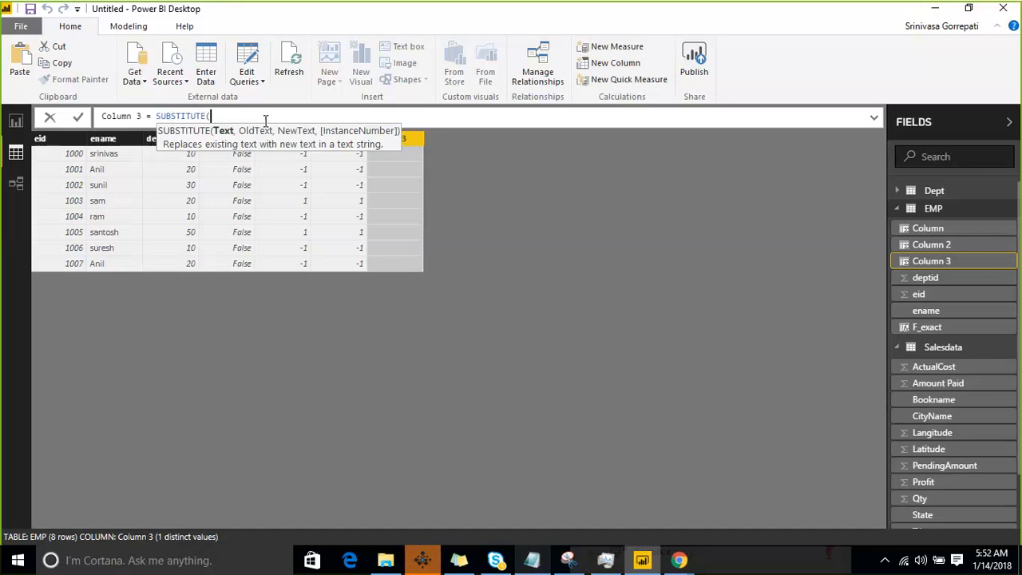
text(en)
key(Up)
key(Tab)
text(,)
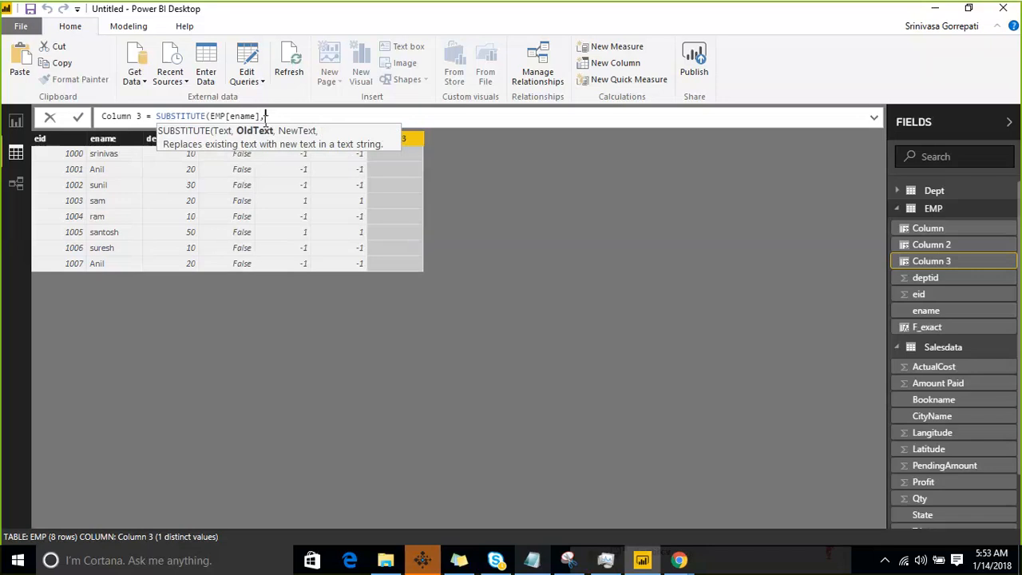
text("SA",)
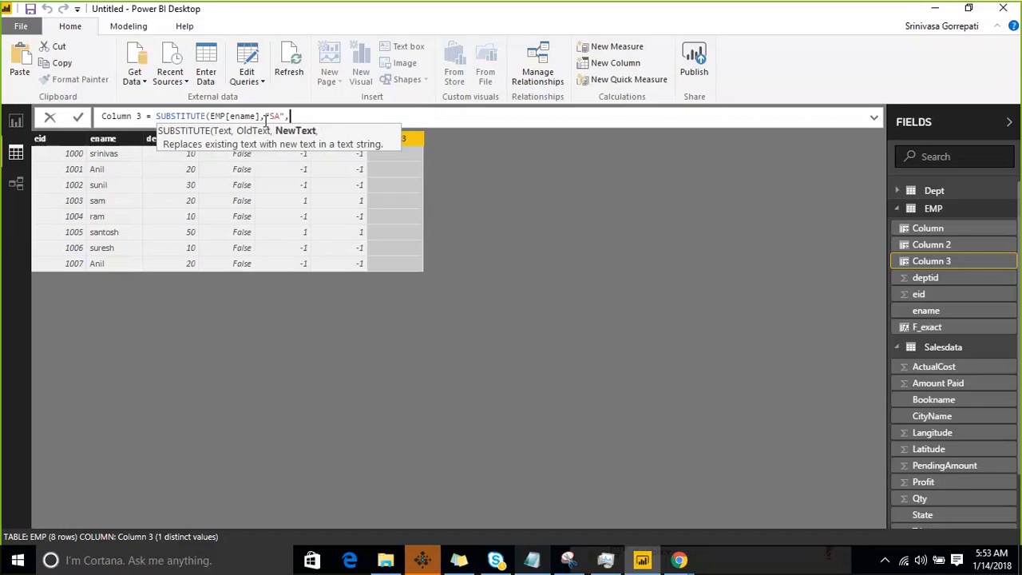
text("XY",)
key(BackSpace)
text())
key(Return)
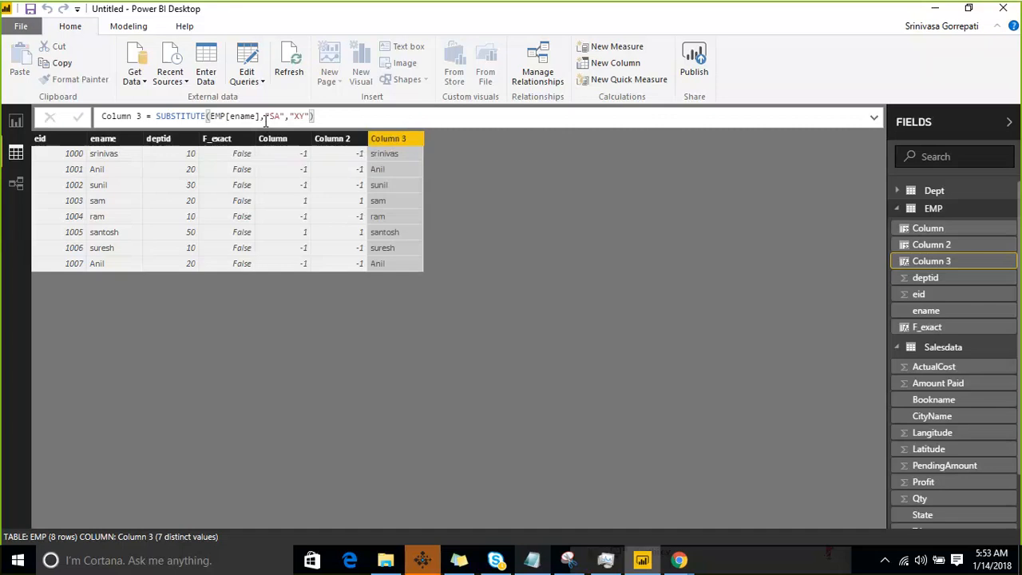
Delete all the arguments from the new column's formula, leaving only SUBSTITUTE( after the equals sign
click(347, 120)
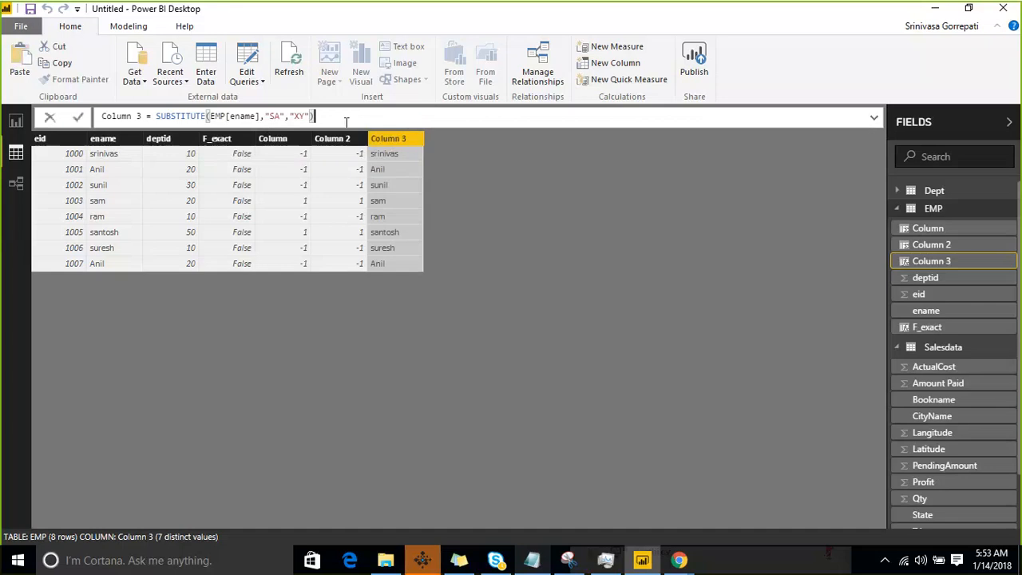
key(BackSpace)
key(BackSpace)
key(BackSpace)
key(BackSpace)
key(BackSpace)
key(BackSpace)
key(BackSpace)
key(BackSpace)
key(BackSpace)
key(BackSpace)
key(BackSpace)
key(BackSpace)
key(BackSpace)
key(BackSpace)
key(BackSpace)
key(BackSpace)
key(BackSpace)
key(BackSpace)
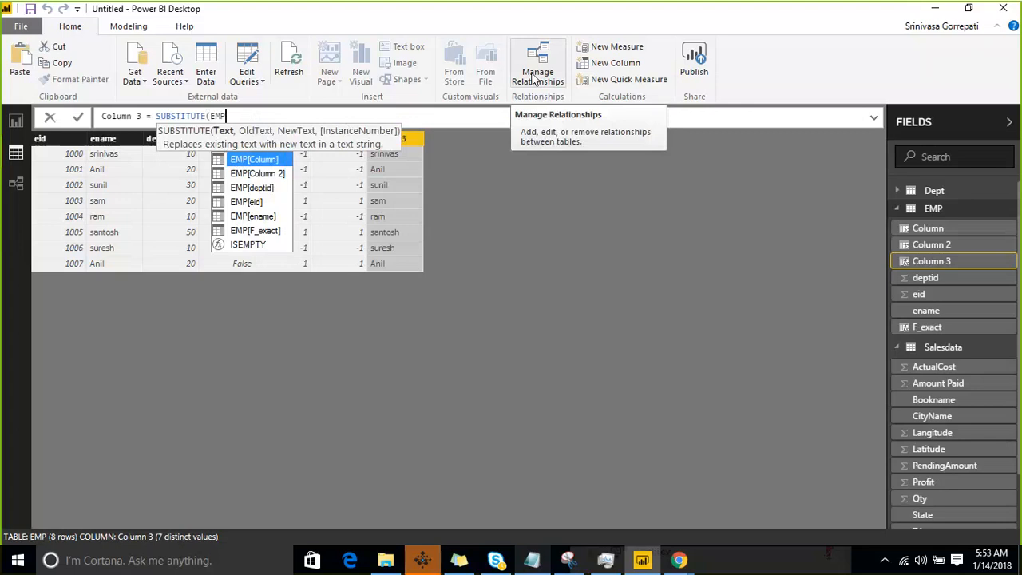
key(BackSpace)
key(BackSpace)
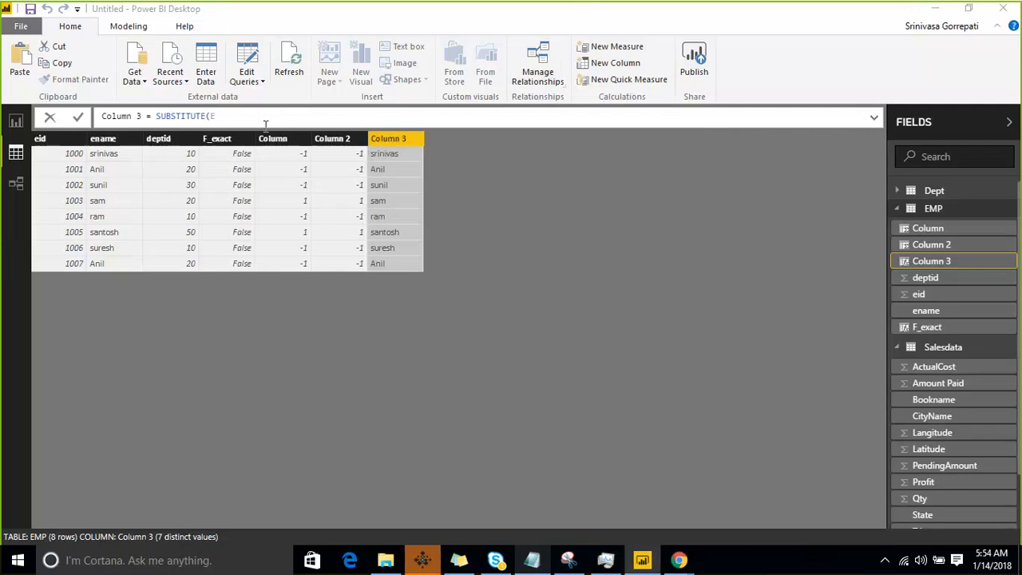
click(313, 118)
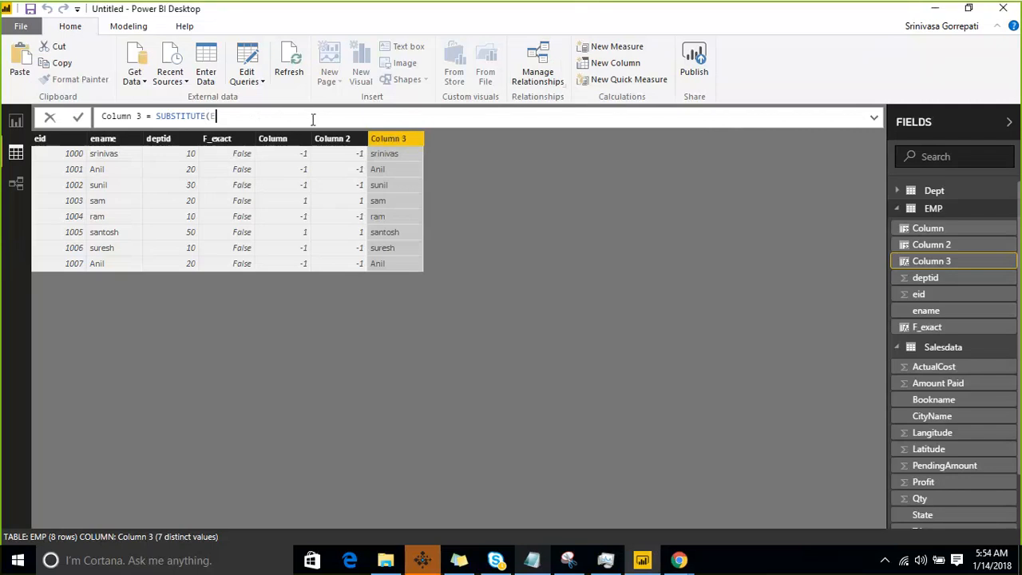
key(BackSpace)
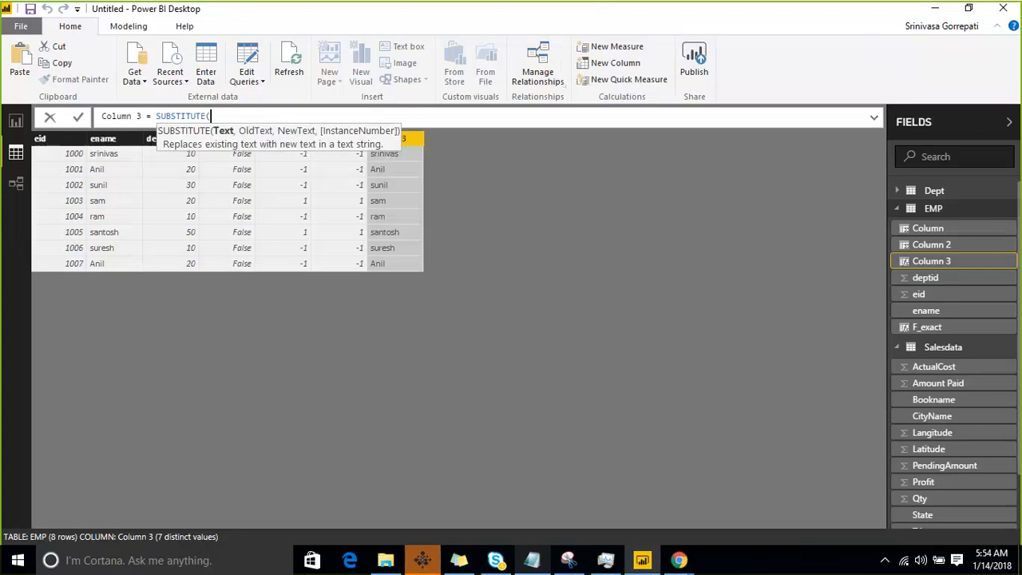
click(795, 16)
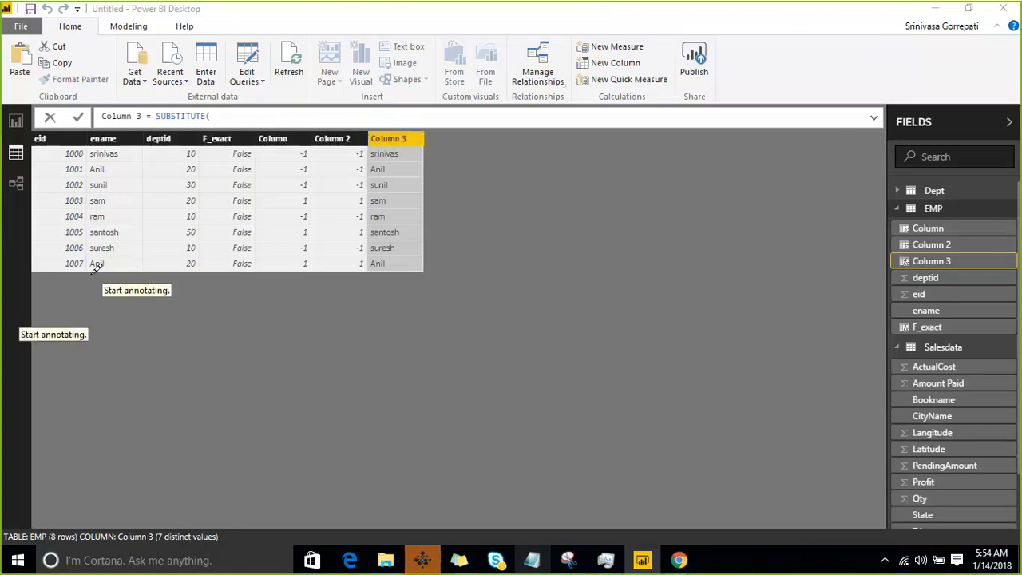
mouse_move(128, 273)
mouse_down()
mouse_move(93, 297)
mouse_move(111, 275)
mouse_move(80, 308)
mouse_move(91, 287)
mouse_move(59, 296)
mouse_up()
drag(103, 222, 110, 233)
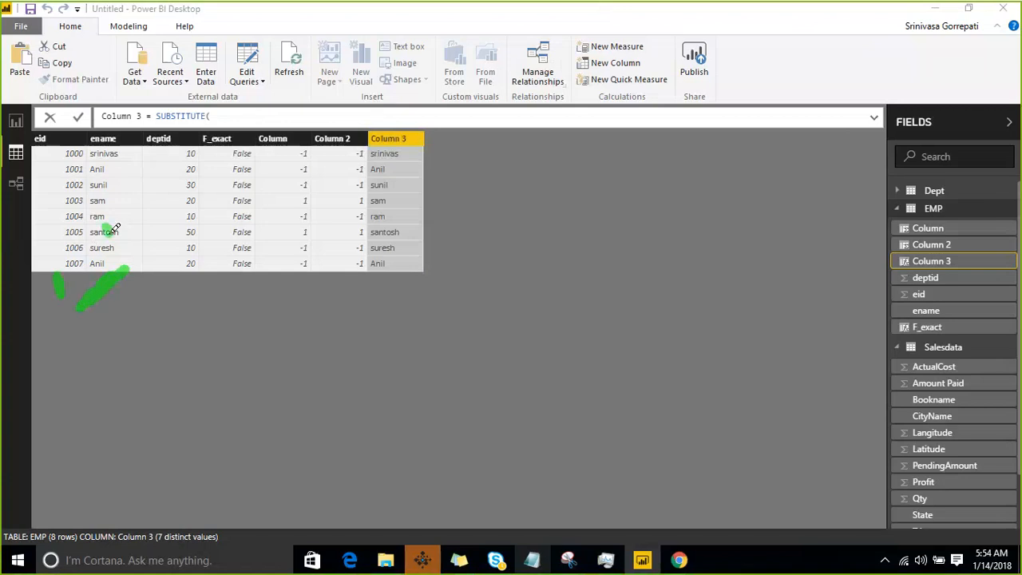
mouse_move(190, 171)
mouse_down()
mouse_move(388, 36)
mouse_move(459, 1)
mouse_up()
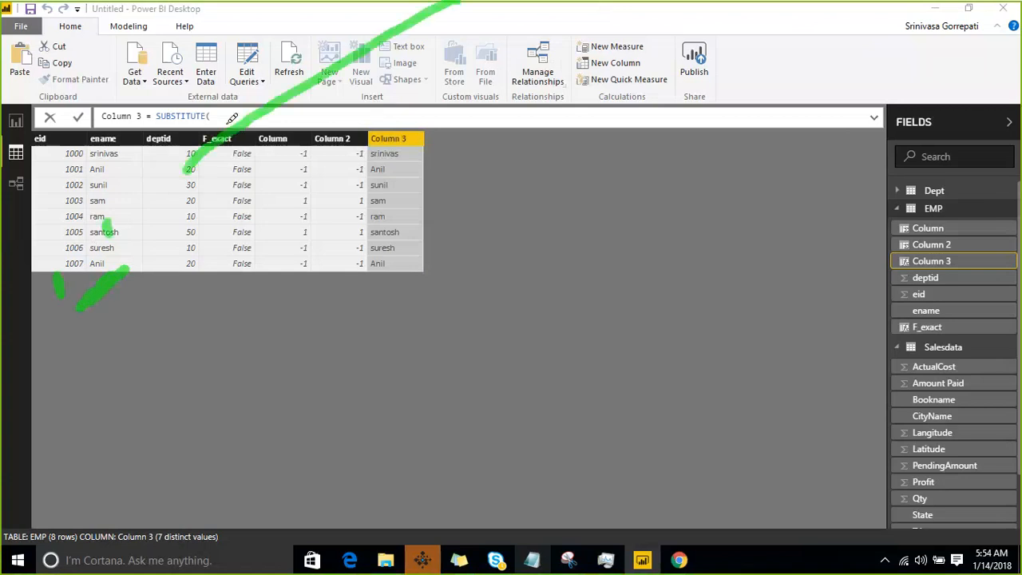
drag(373, 2, 367, 24)
drag(110, 302, 136, 363)
mouse_move(300, 138)
mouse_down()
mouse_move(309, 275)
mouse_move(167, 369)
mouse_move(175, 339)
mouse_move(203, 411)
mouse_up()
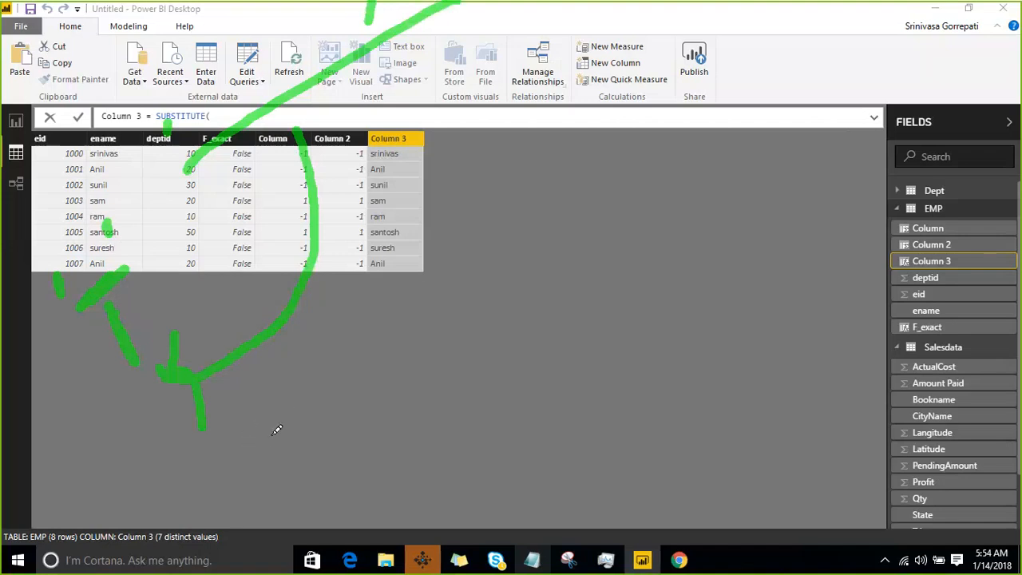
drag(267, 429, 275, 445)
drag(357, 365, 354, 390)
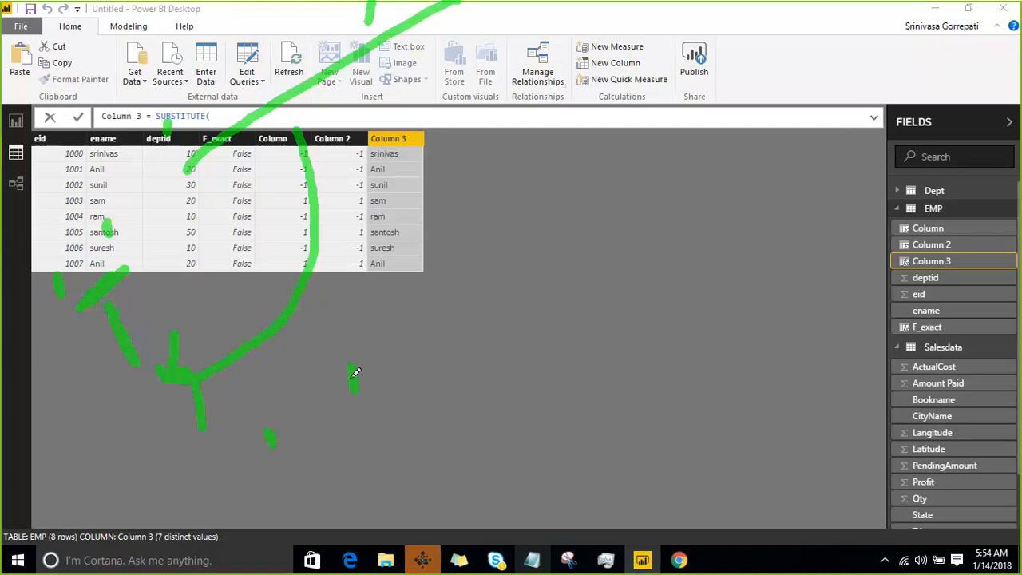
mouse_move(643, 145)
mouse_down()
mouse_move(566, 146)
mouse_move(381, 349)
mouse_move(349, 439)
mouse_up()
mouse_move(328, 398)
mouse_down()
mouse_move(350, 442)
mouse_move(365, 424)
mouse_up()
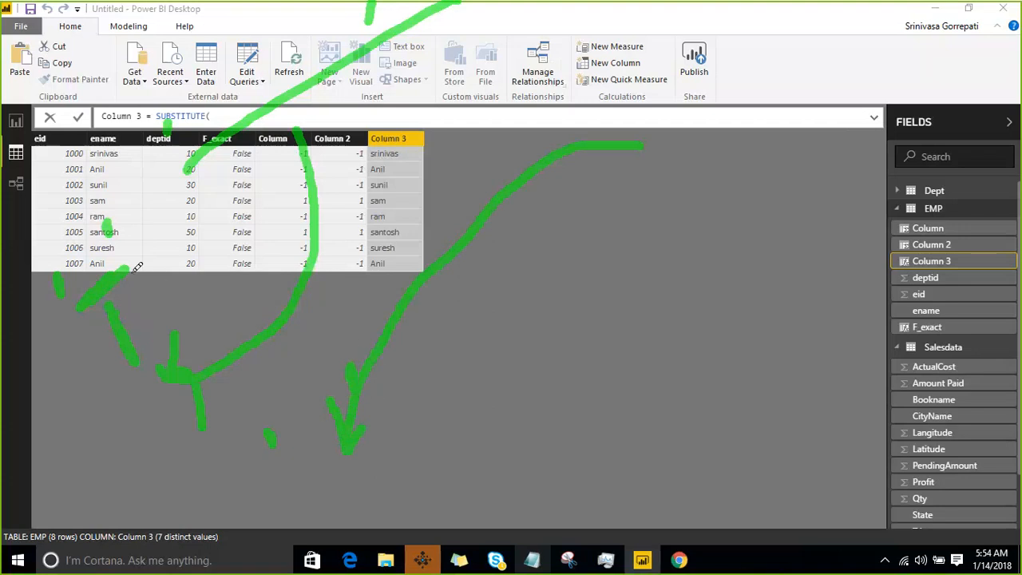
drag(134, 270, 141, 228)
drag(276, 407, 277, 351)
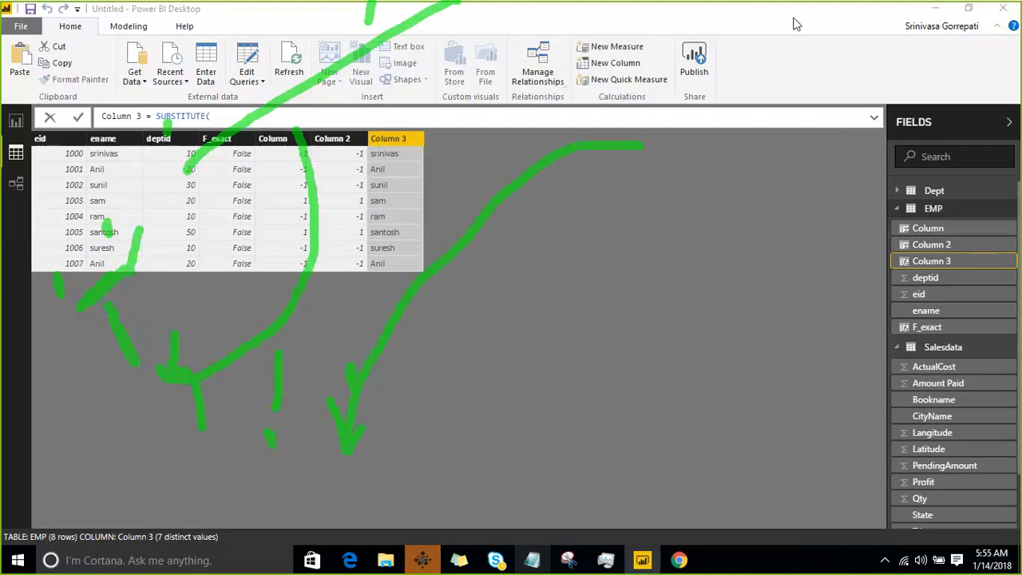
key(Escape)
Resume editing the new column's formula and re-enter the opening parenthesis after SUBSTITUTE
click(267, 116)
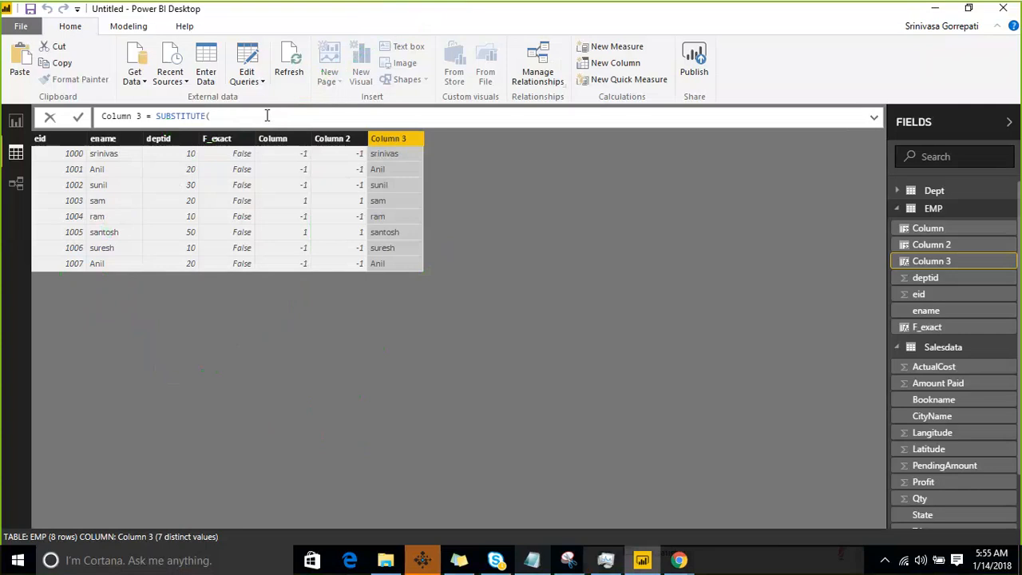
key(BackSpace)
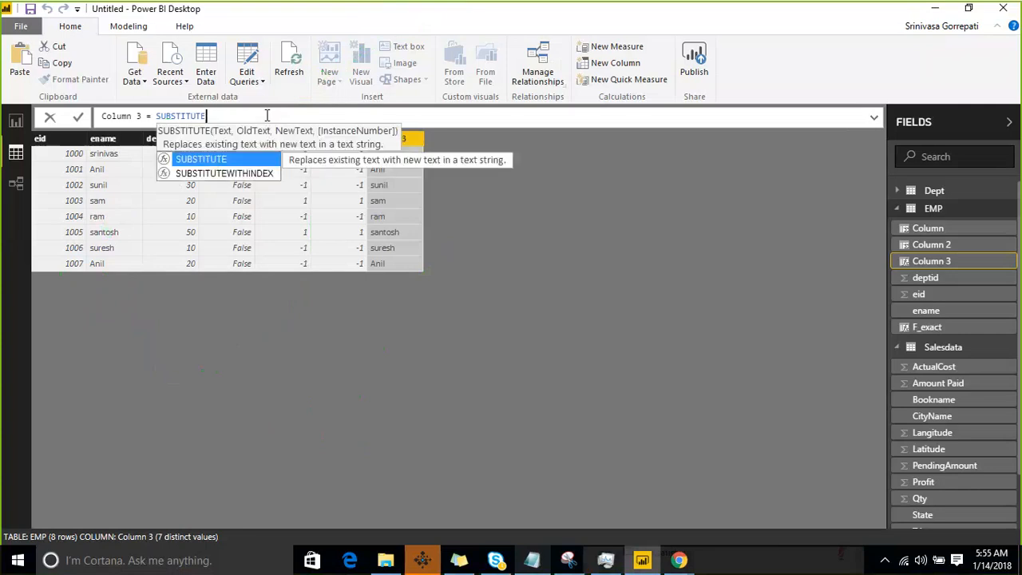
text(()
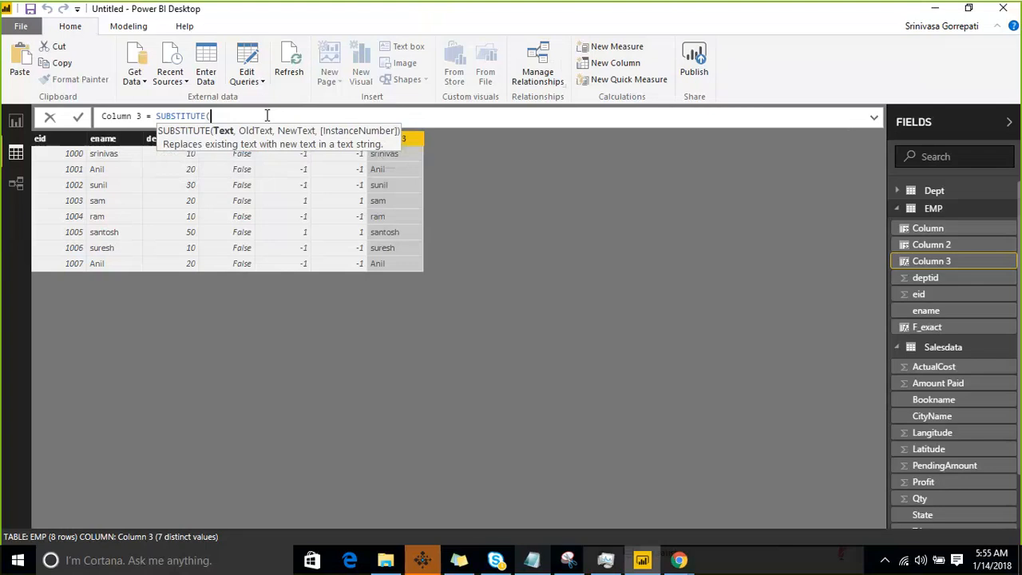
text(t)
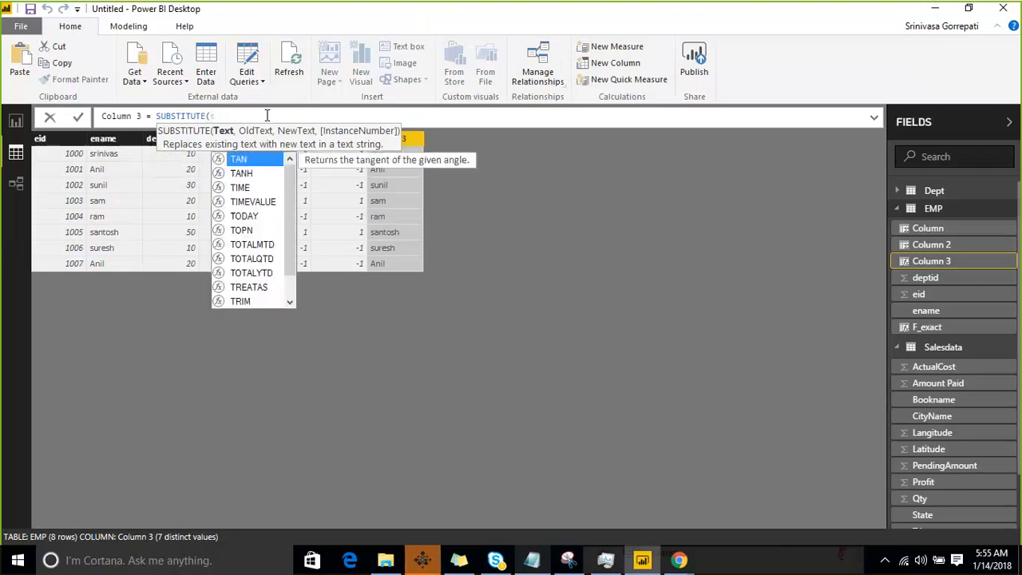
text(em)
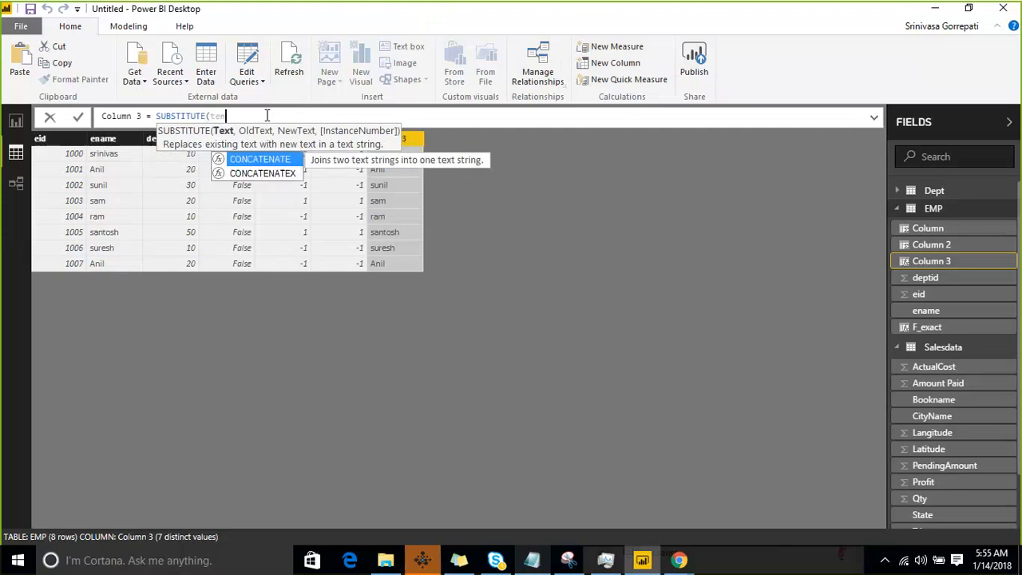
key(BackSpace)
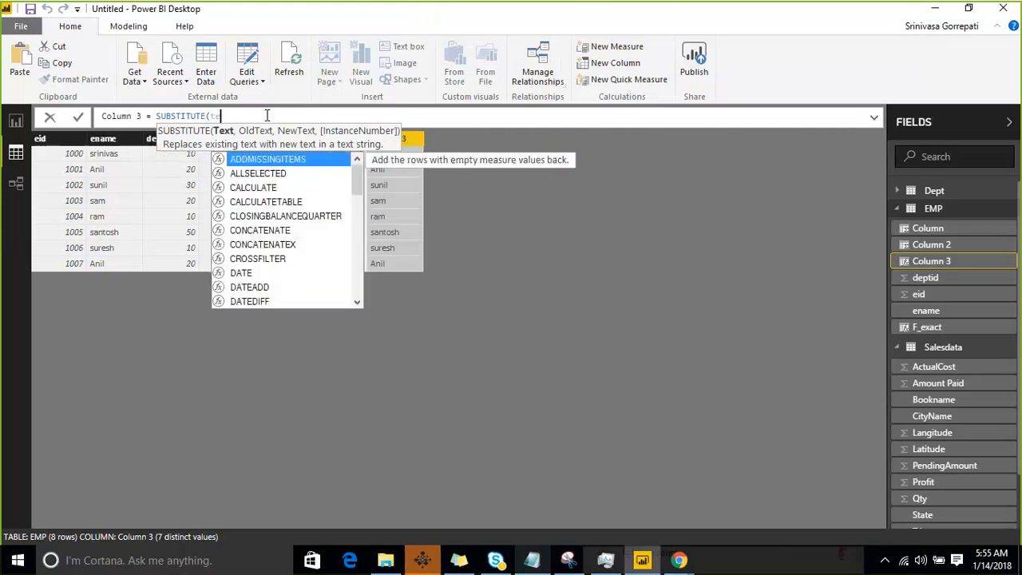
text(m)
key(BackSpace)
key(BackSpace)
key(BackSpace)
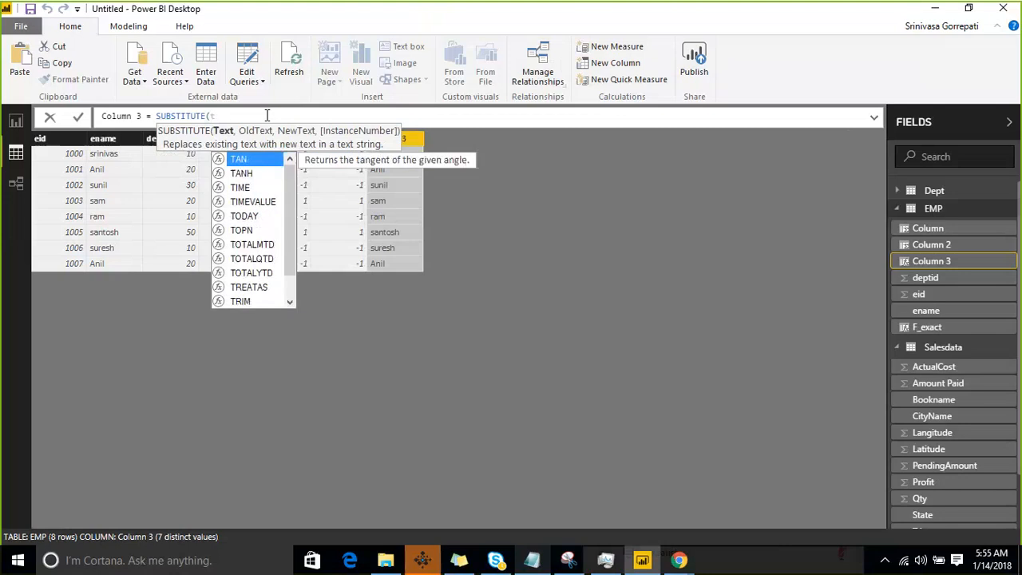
Enter EMP[ename] as the first argument of SUBSTITUTE in the new column's formula
text(en)
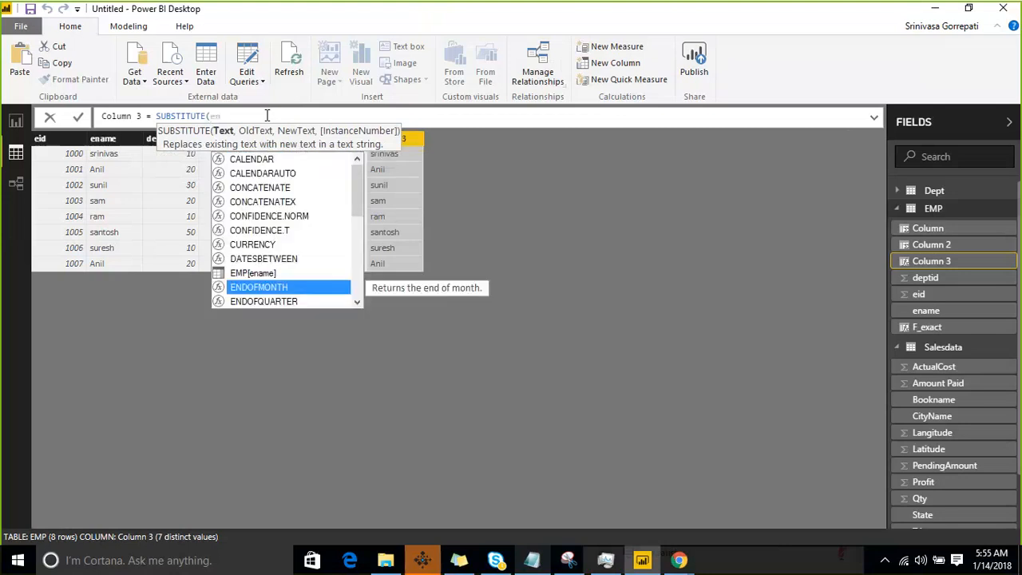
key(Up)
text(n)
key(Tab)
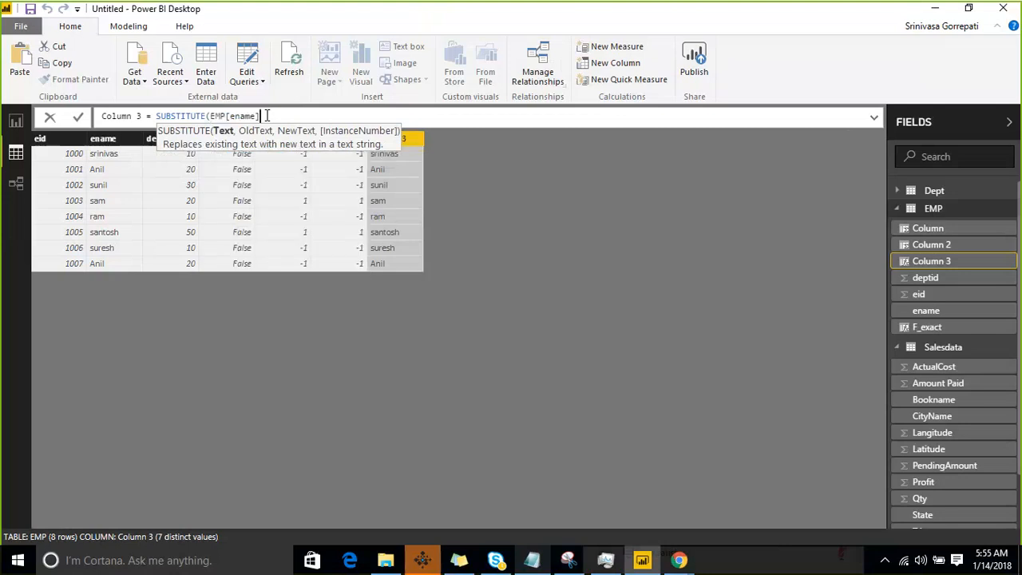
Complete the SUBSTITUTE formula with the ename of row 1001 as the old text and "XYZ" as the new text, and commit it
text(,)
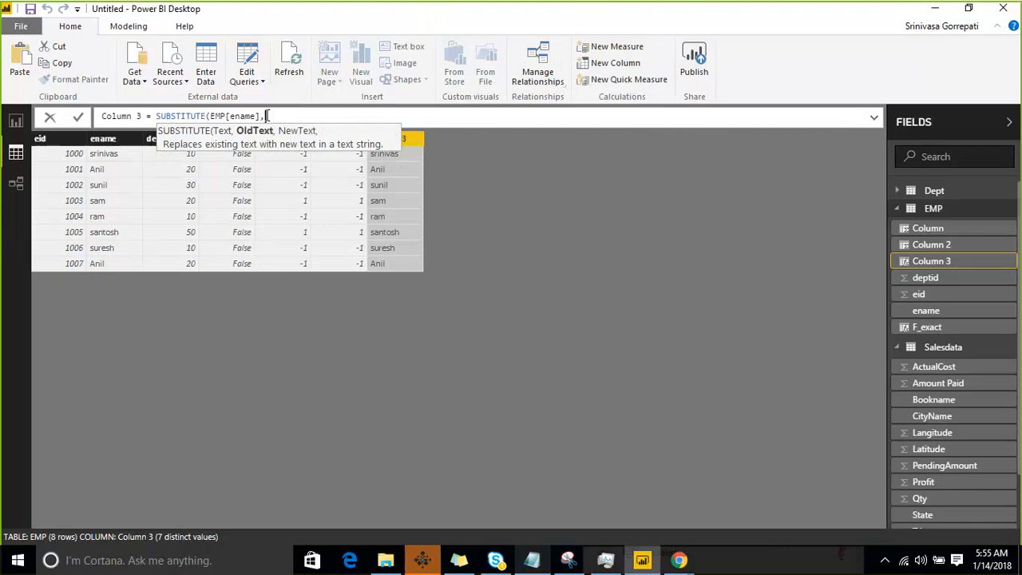
text("Anil",)
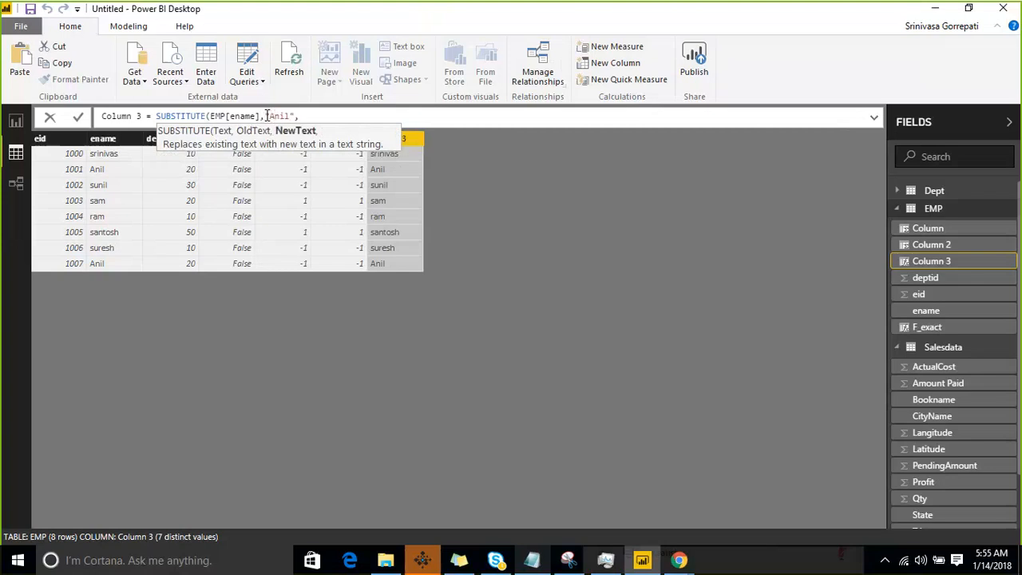
text("XYZ"))
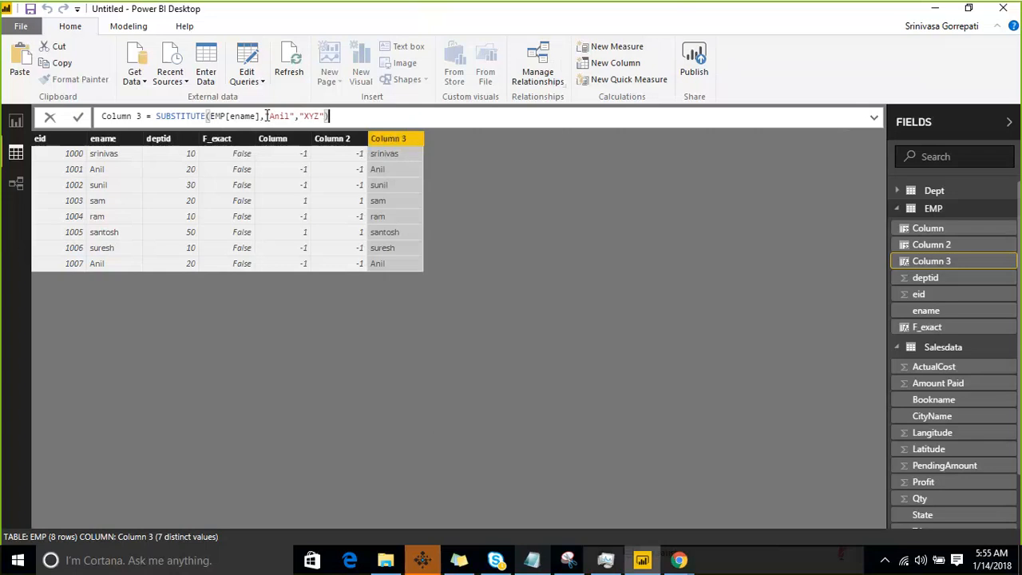
key(Return)
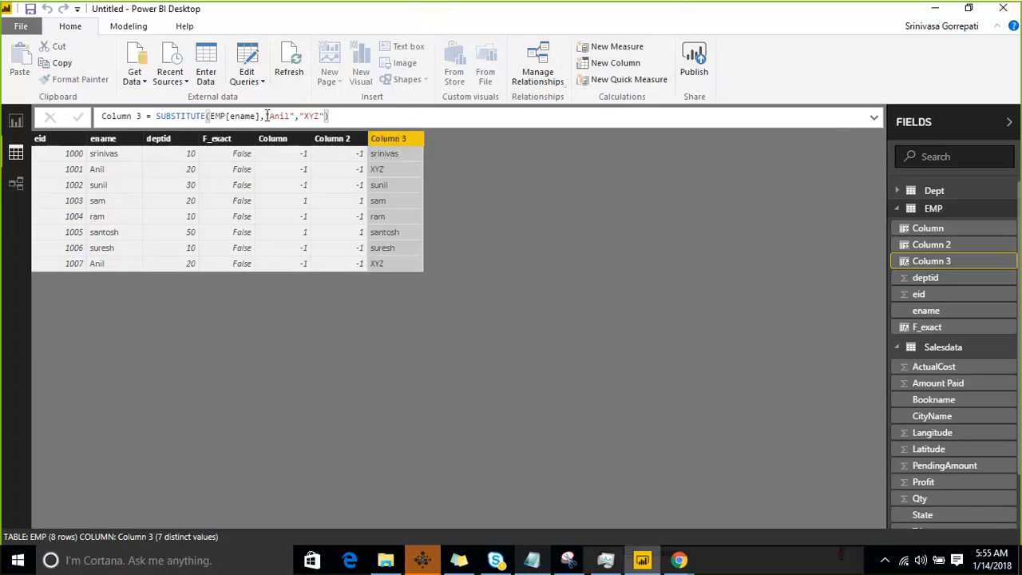
Mark the ename and Column 3 cells of rows 1001 and 1007 with the green annotation pen, and clear the marks
click(774, 21)
drag(85, 270, 112, 257)
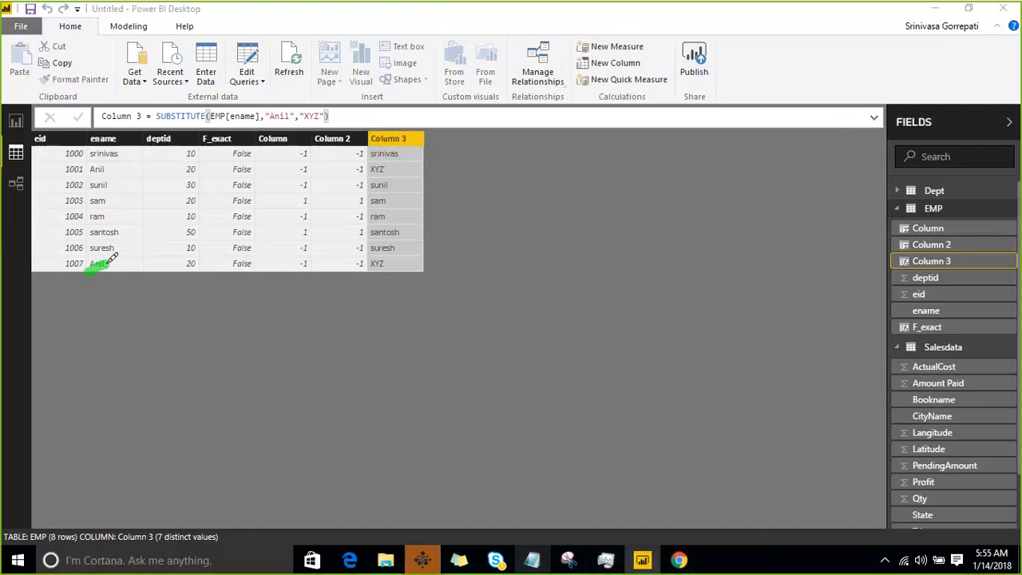
drag(361, 280, 393, 257)
drag(88, 178, 125, 159)
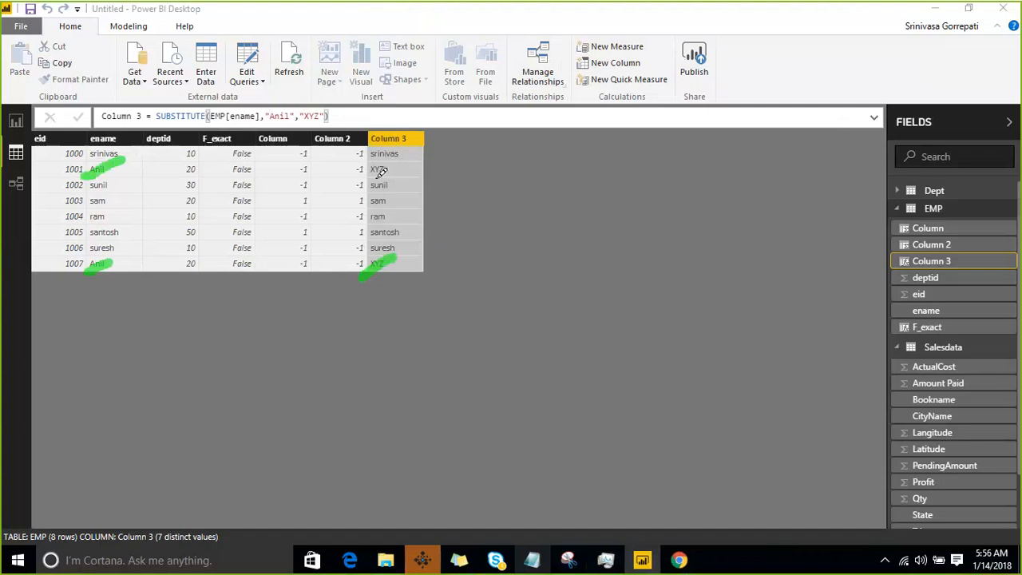
drag(366, 181, 410, 158)
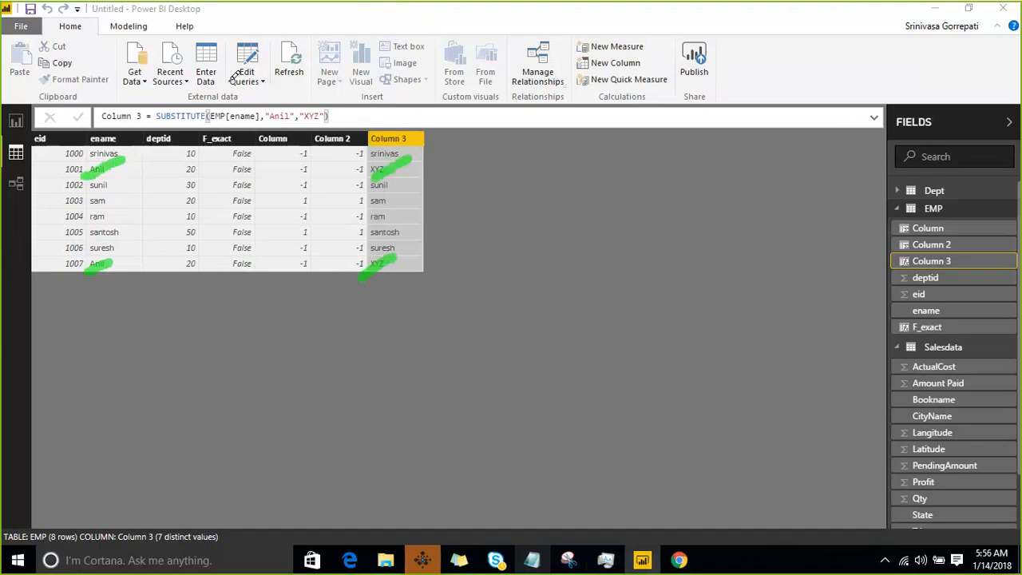
click(800, 16)
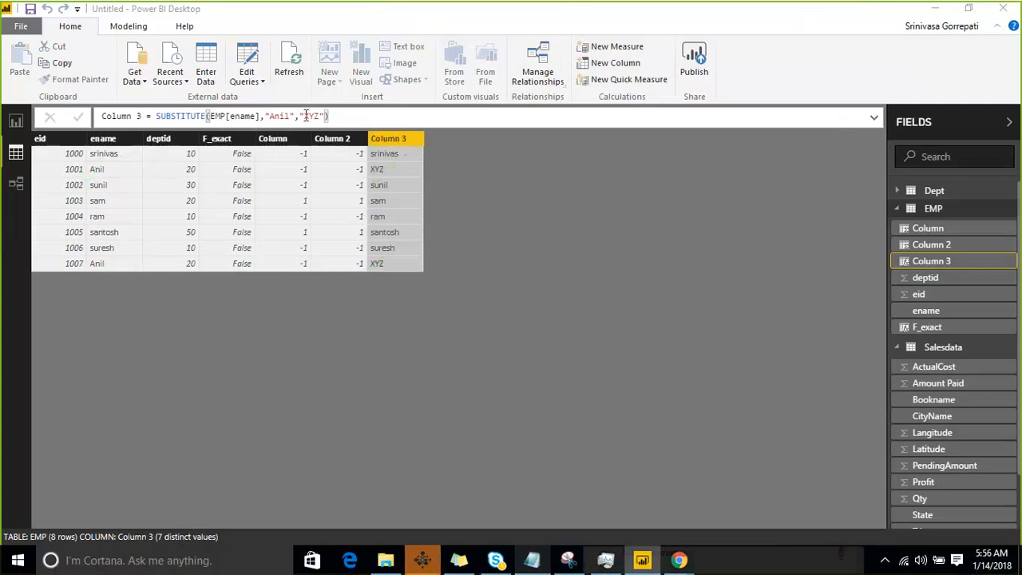
Change the old text in Column 3's SUBSTITUTE formula to lowercase "sa" and commit the formula
click(292, 117)
key(shift+Left)
key(shift+Left)
key(shift+Left)
key(shift+Left)
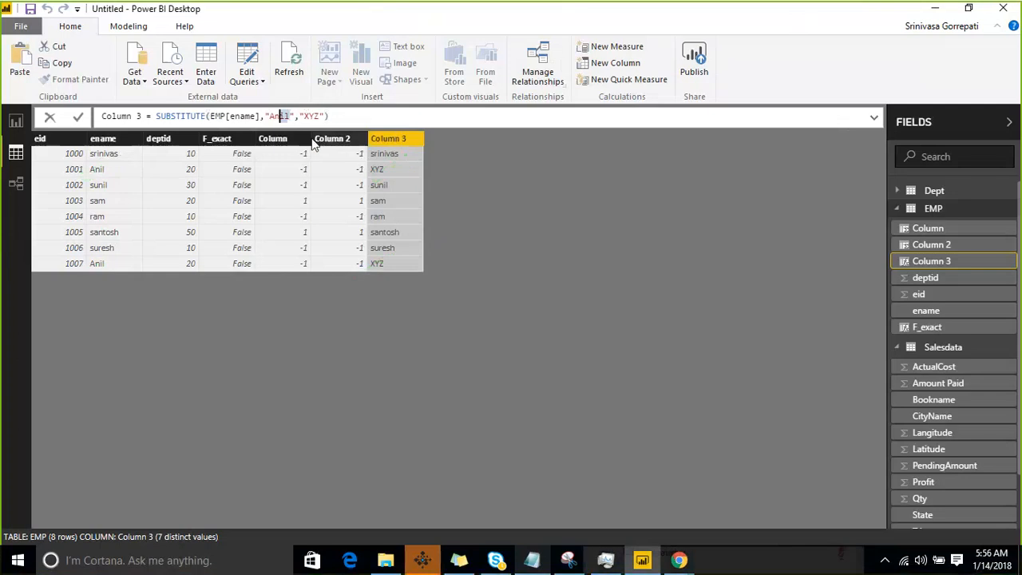
key(shift+Left)
text(sa)
key(Right)
key(Right)
key(Right)
key(shift+Right)
key(shift+Right)
key(shift+Right)
key(Right)
key(Right)
key(Right)
key(Return)
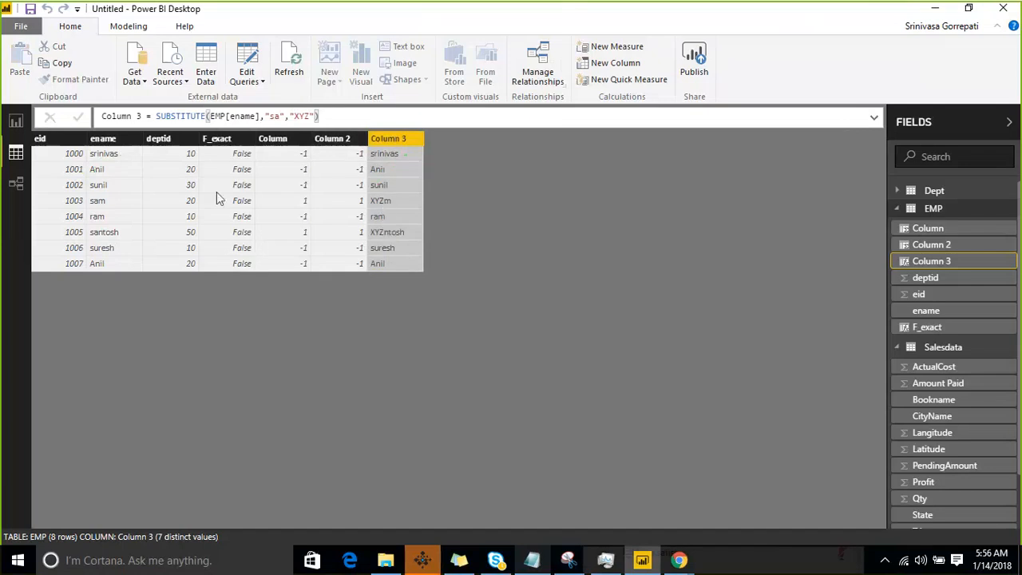
Change the old text in Column 3's SUBSTITUTE formula to uppercase "SA" and commit the formula
click(274, 116)
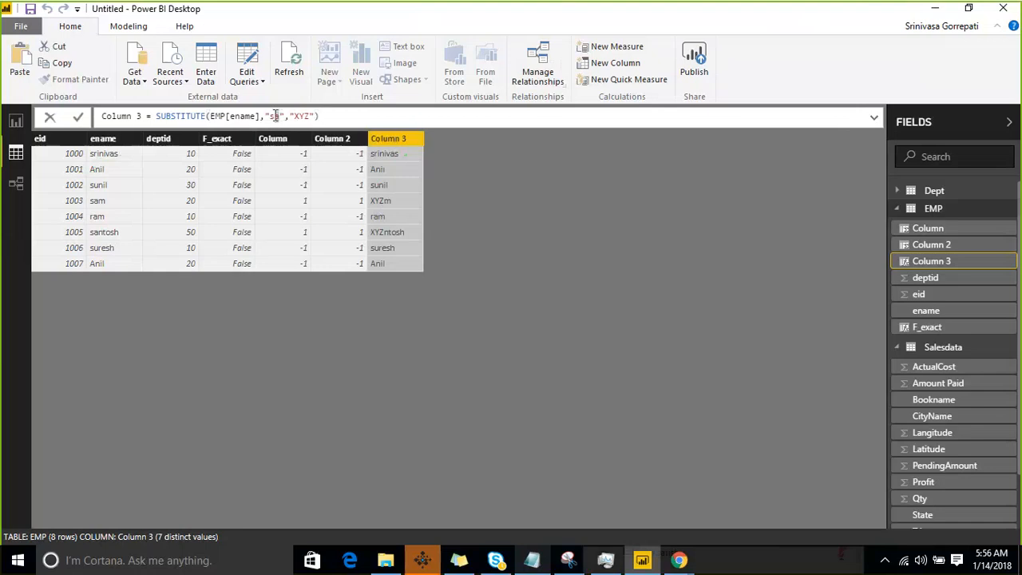
double_click(275, 116)
text(SA)
click(333, 114)
key(Return)
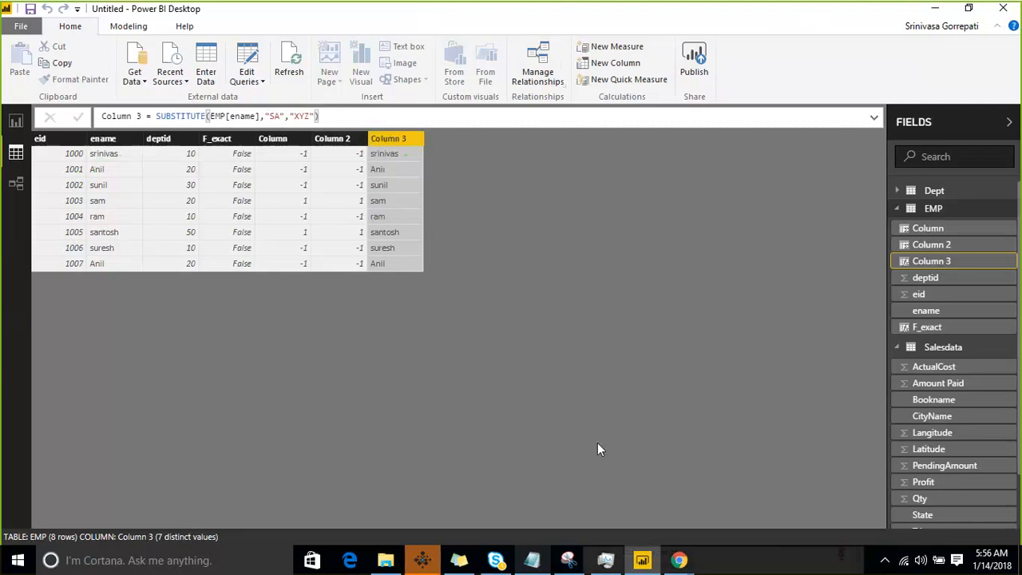
Switch to the dax course notes in Notepad, select "replace" in the function list, and return to Power BI
click(531, 560)
click(93, 274)
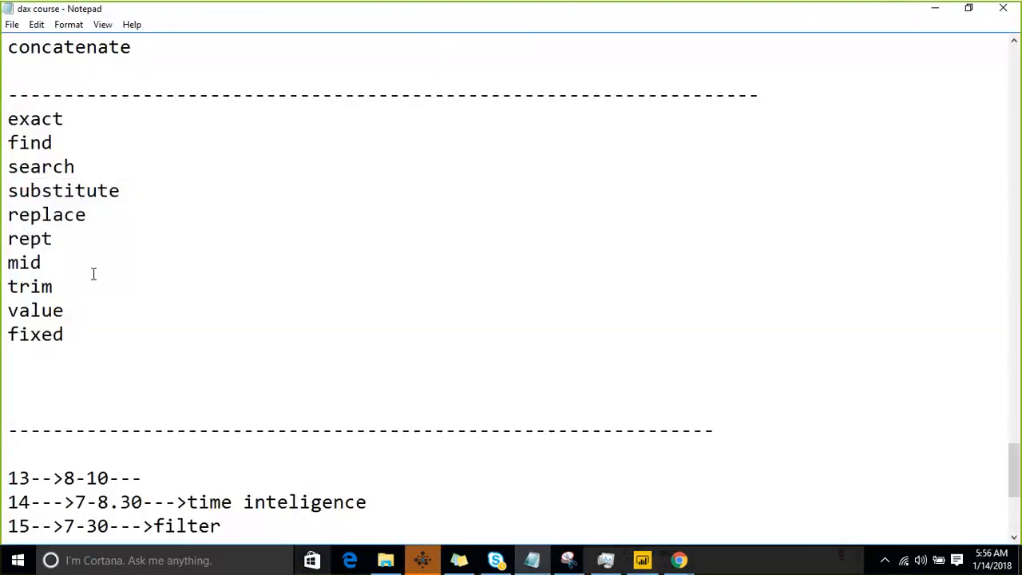
drag(98, 216, 6, 215)
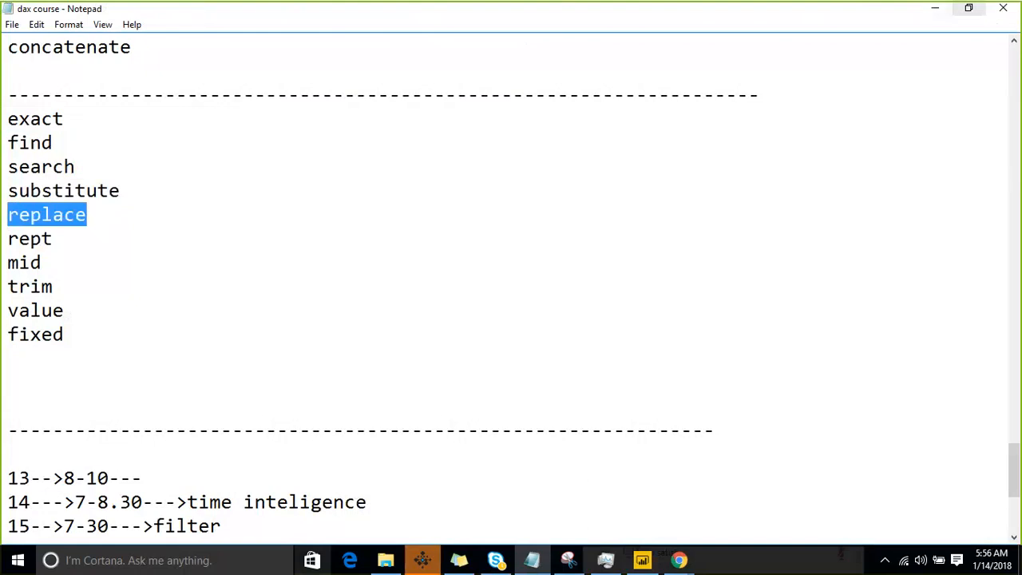
click(935, 8)
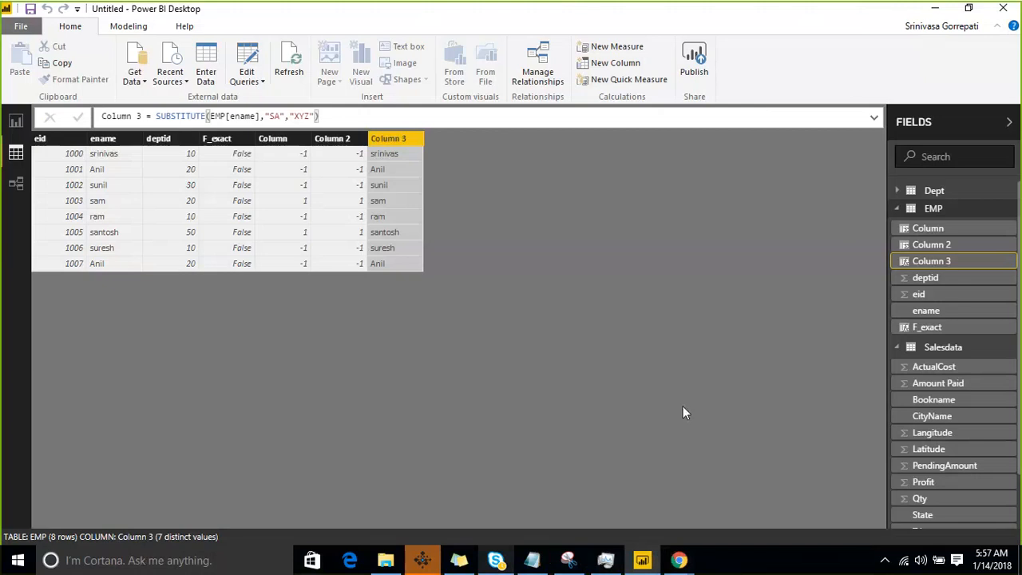
Add another calculated column to the EMP table and start its formula with the REPLACE function
click(1013, 212)
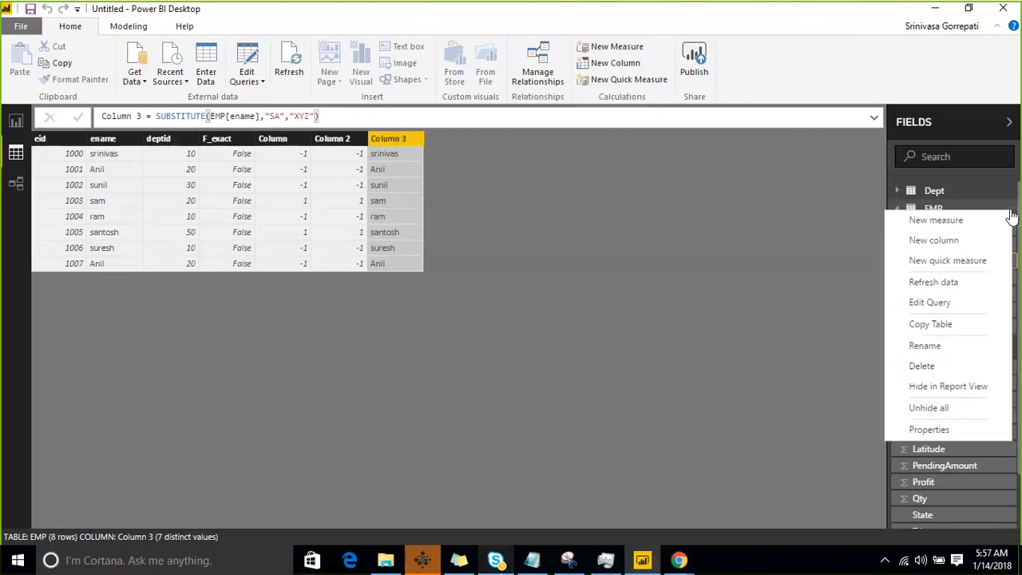
click(954, 241)
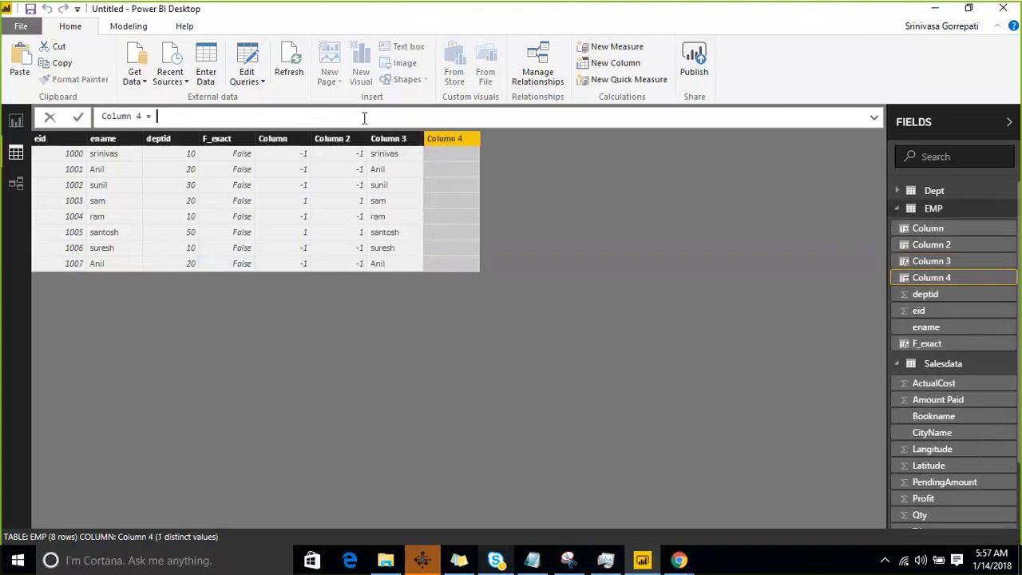
text(Re)
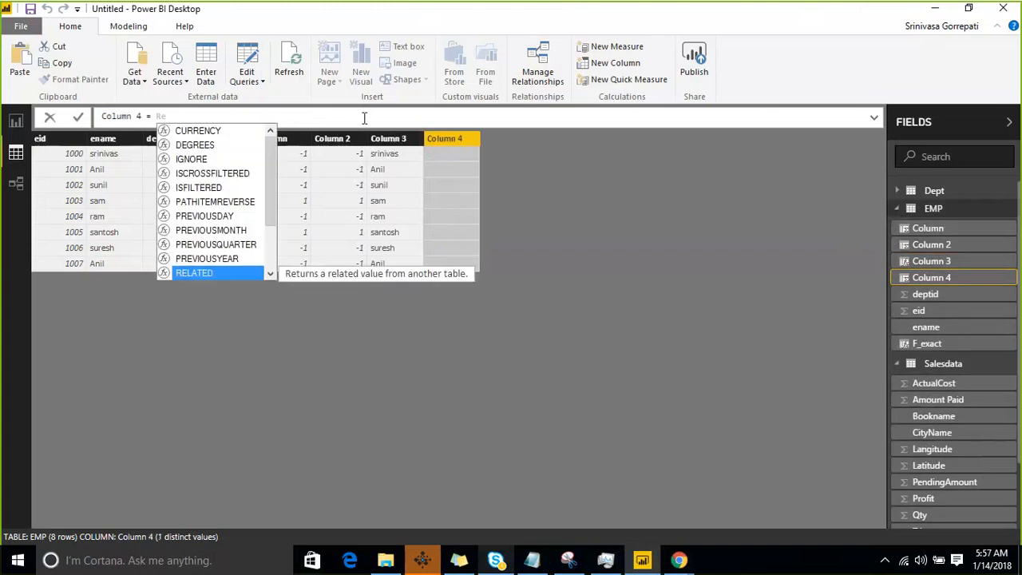
text(pla)
key(Tab)
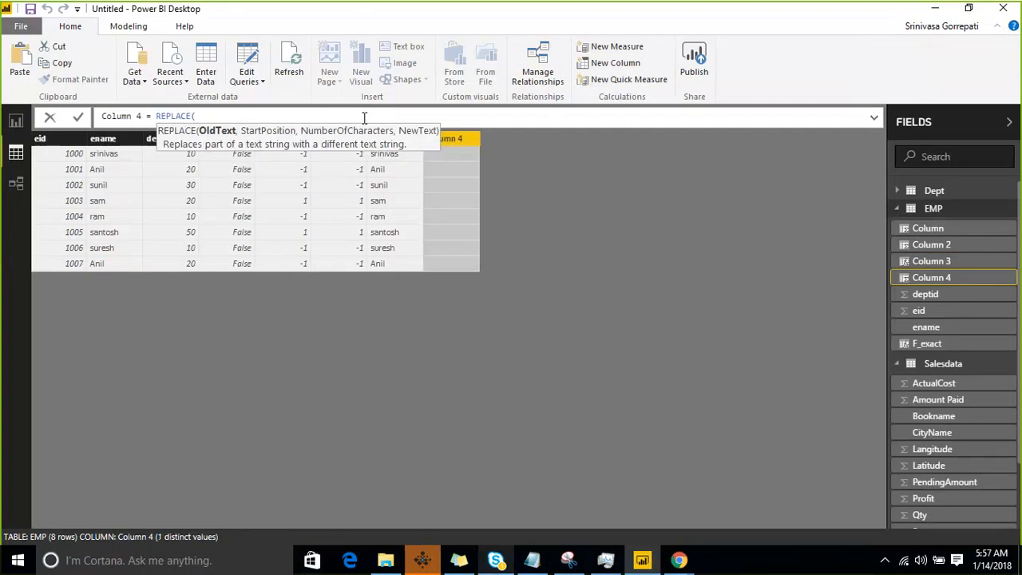
Complete the new column's formula as REPLACE(EMP[ename],1,3,"XYZ") and commit it
text(en)
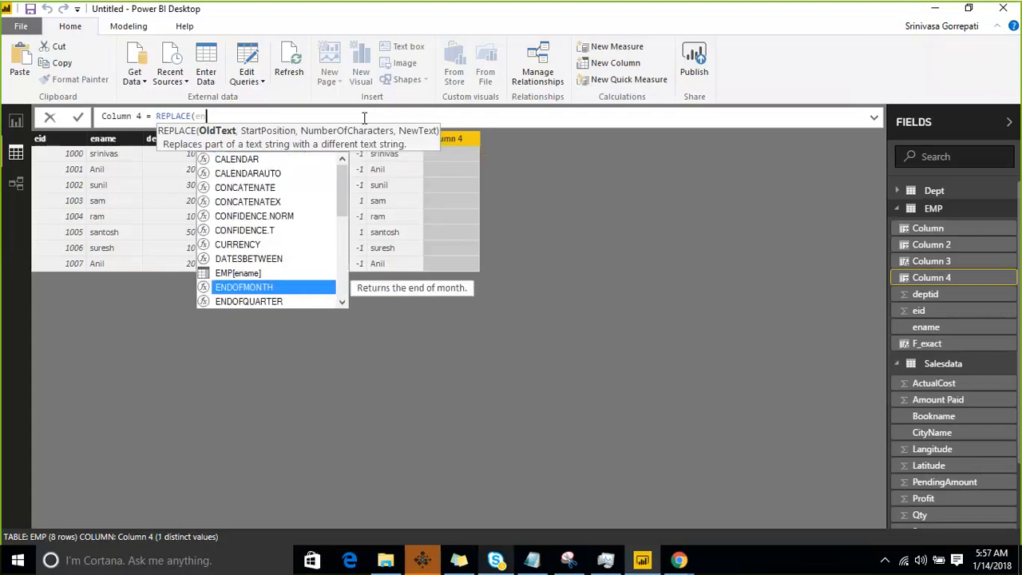
key(Up)
key(Tab)
text(,)
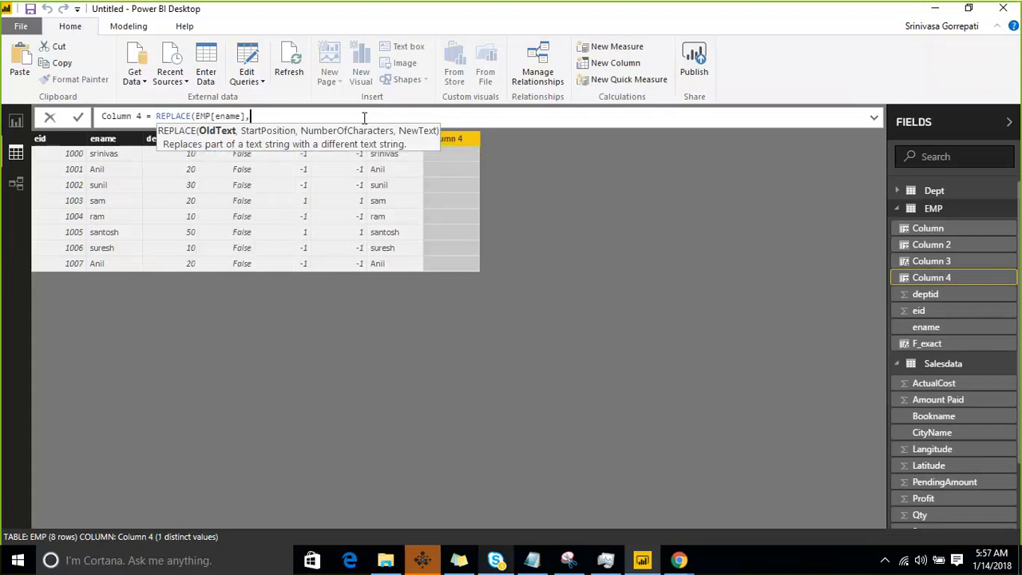
text(1)
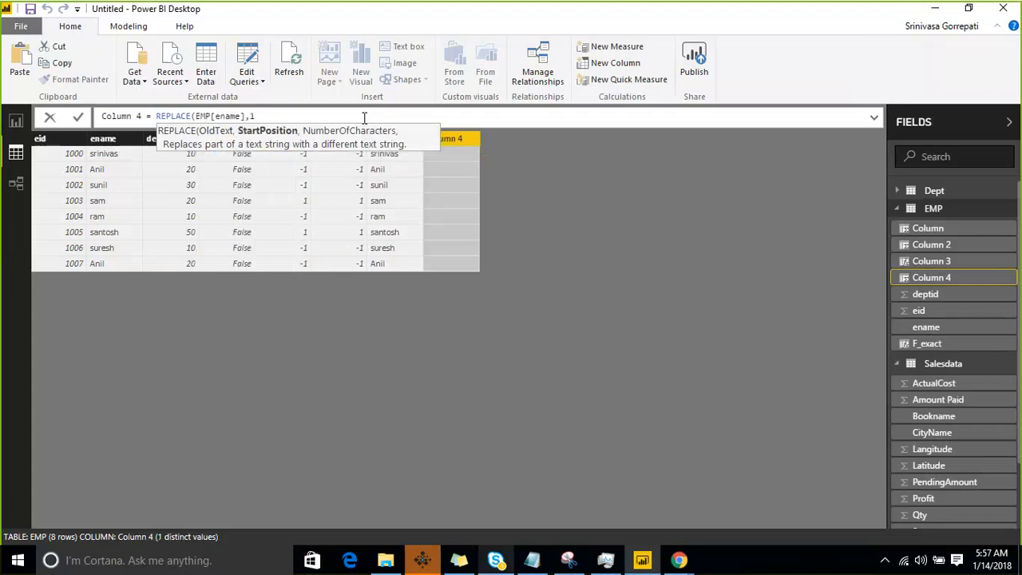
text(,3)
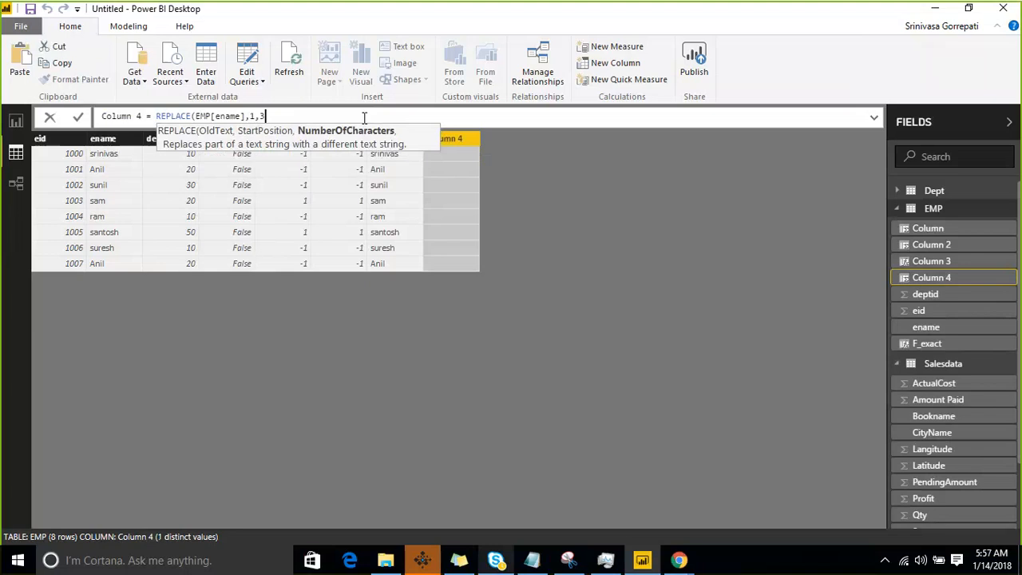
text(,)
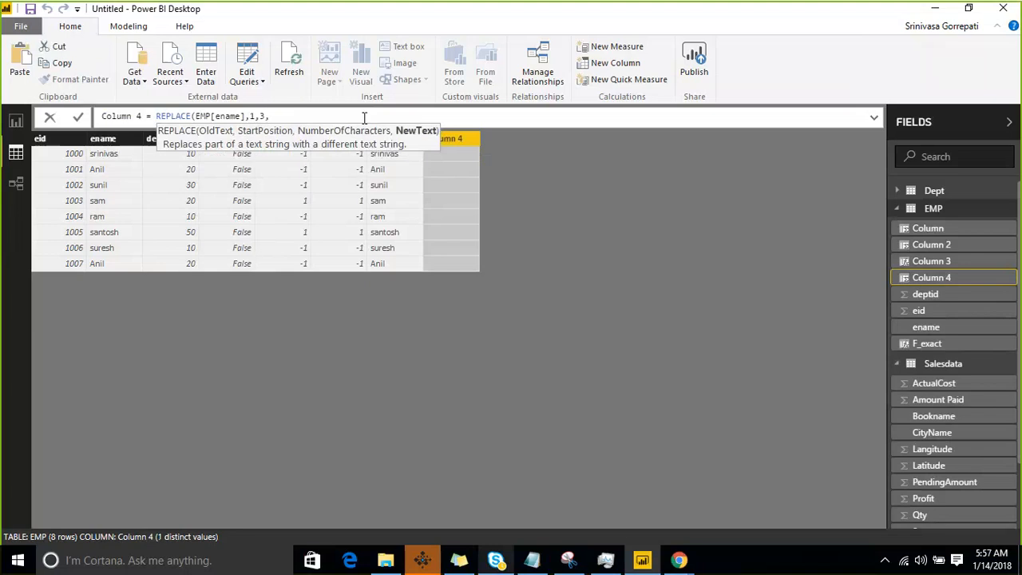
text("")
text(XYZ)
text())
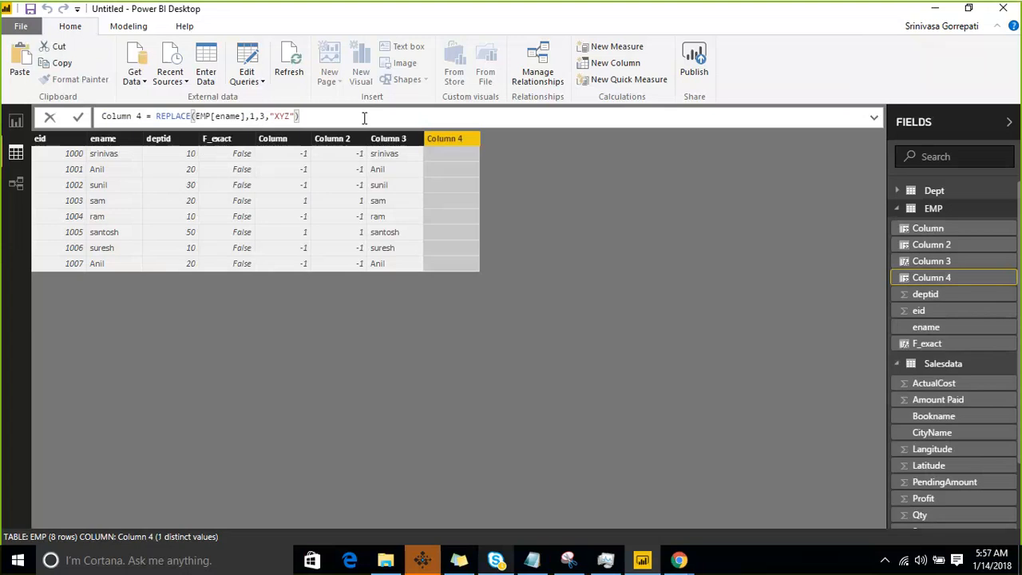
key(Return)
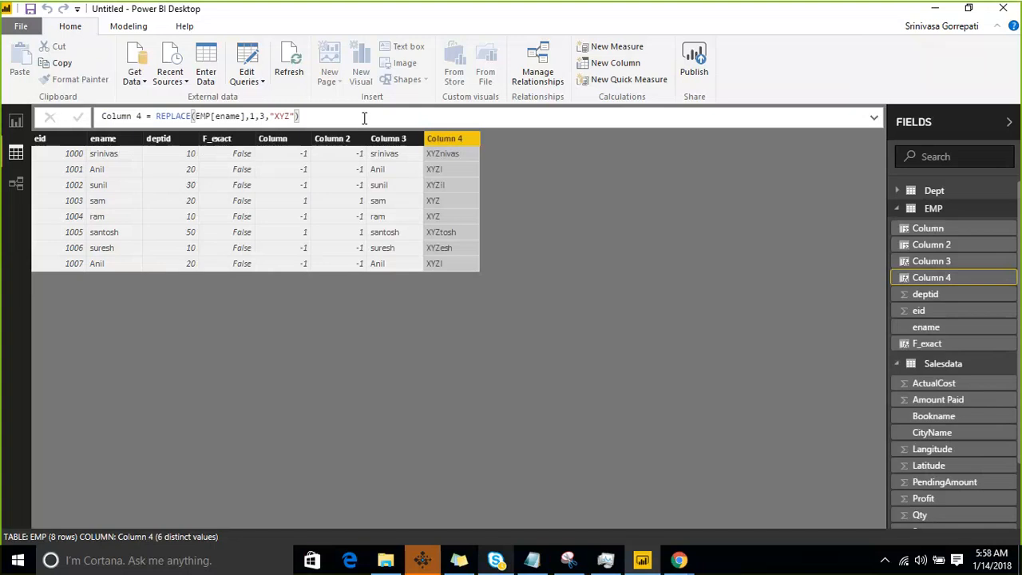
Set the number of characters in Column 4's REPLACE formula to 5 and commit the formula
click(266, 116)
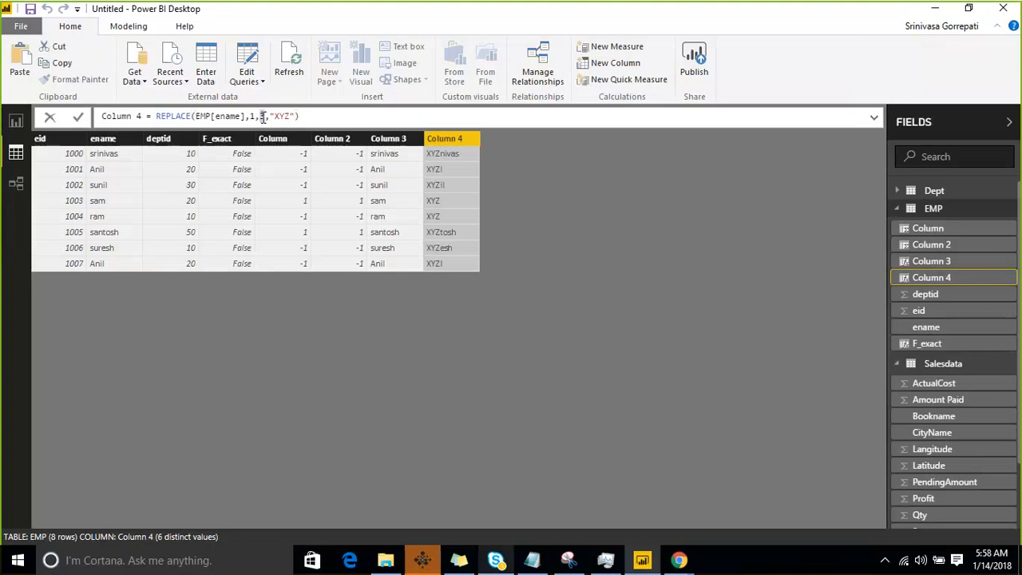
key(BackSpace)
text(5)
key(Return)
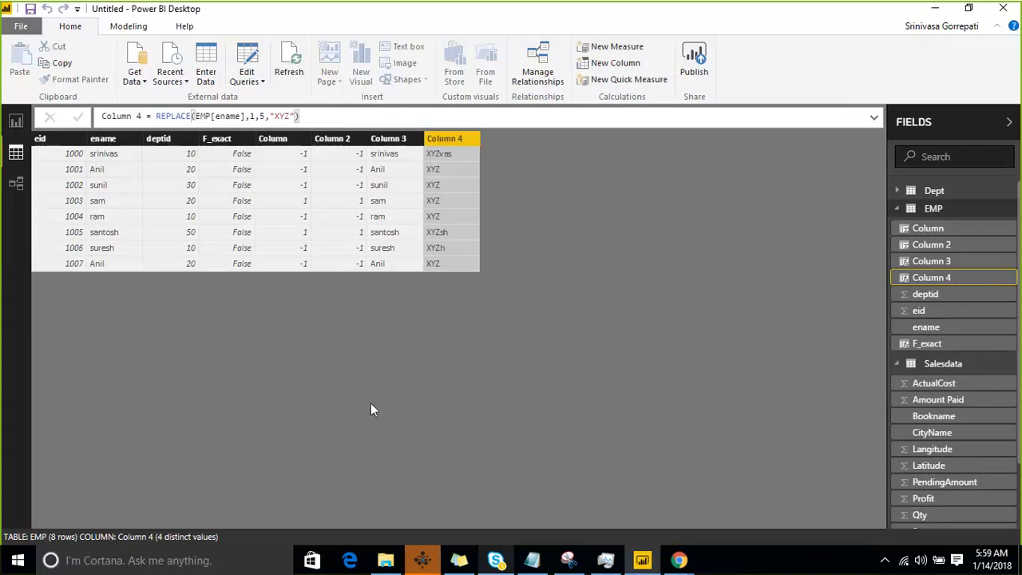
Switch to the dax course notes in Notepad and insert a blank line after "replace" in the function list
click(568, 561)
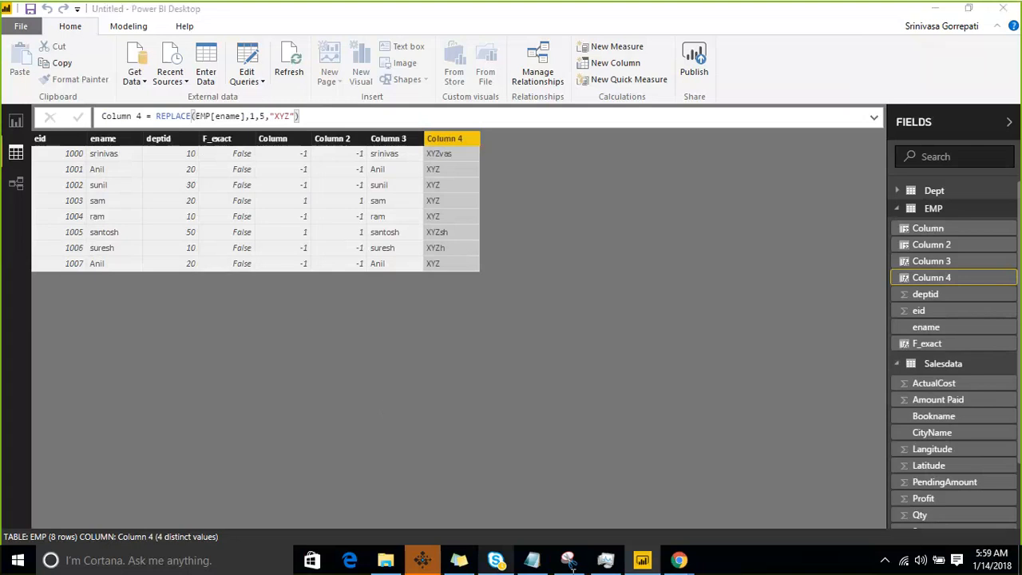
click(532, 559)
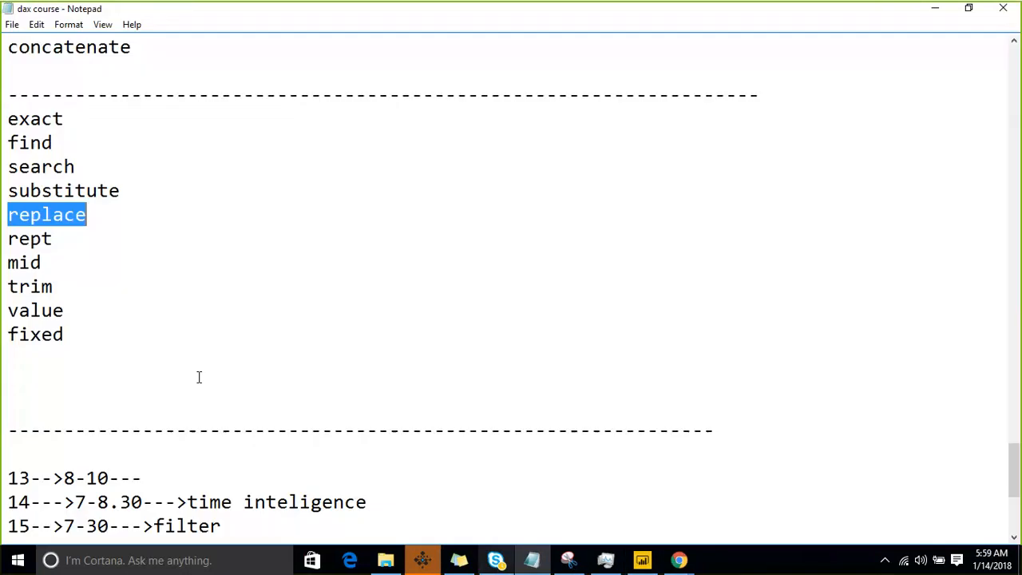
click(158, 287)
click(103, 215)
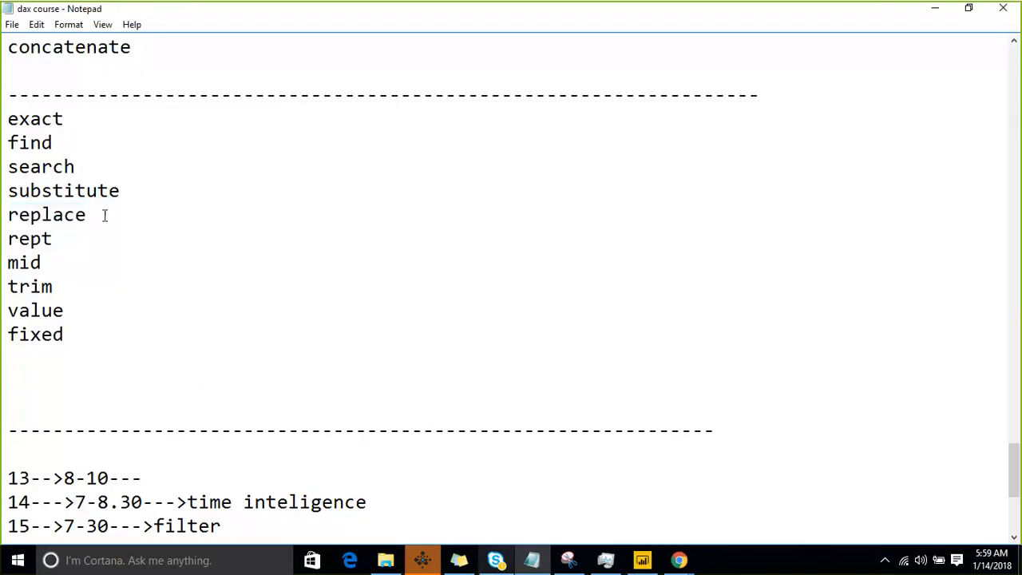
key(Return)
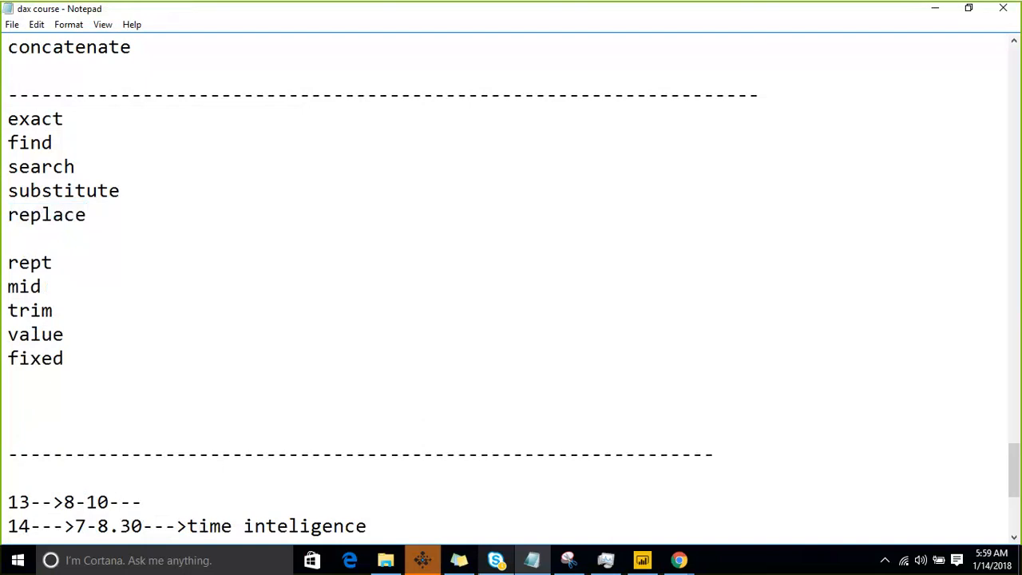
Review the covered functions in the notes by selecting the entries from search to replace, and the find entry
key(shift+Up)
key(shift+Up)
key(shift+Up)
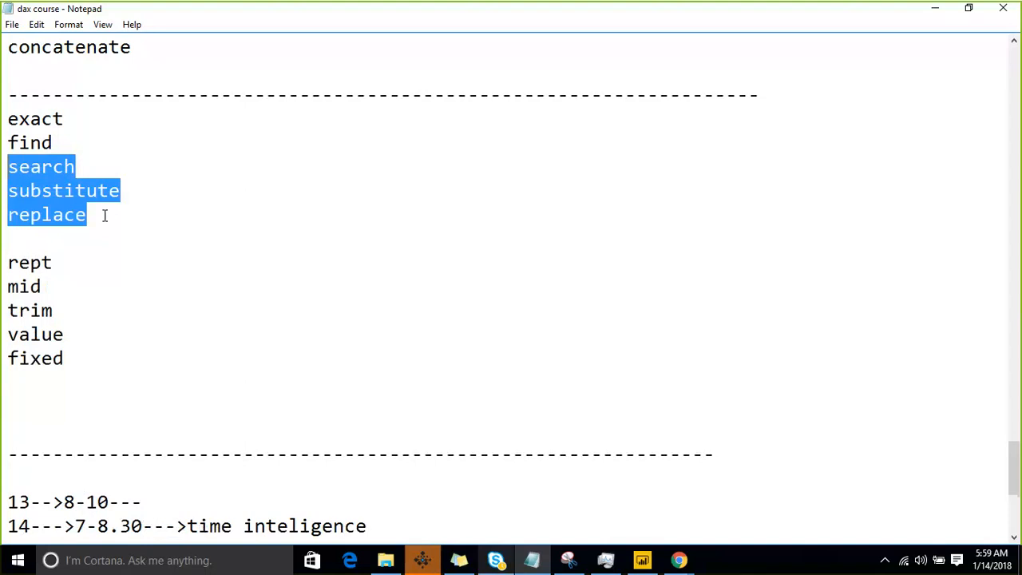
click(79, 150)
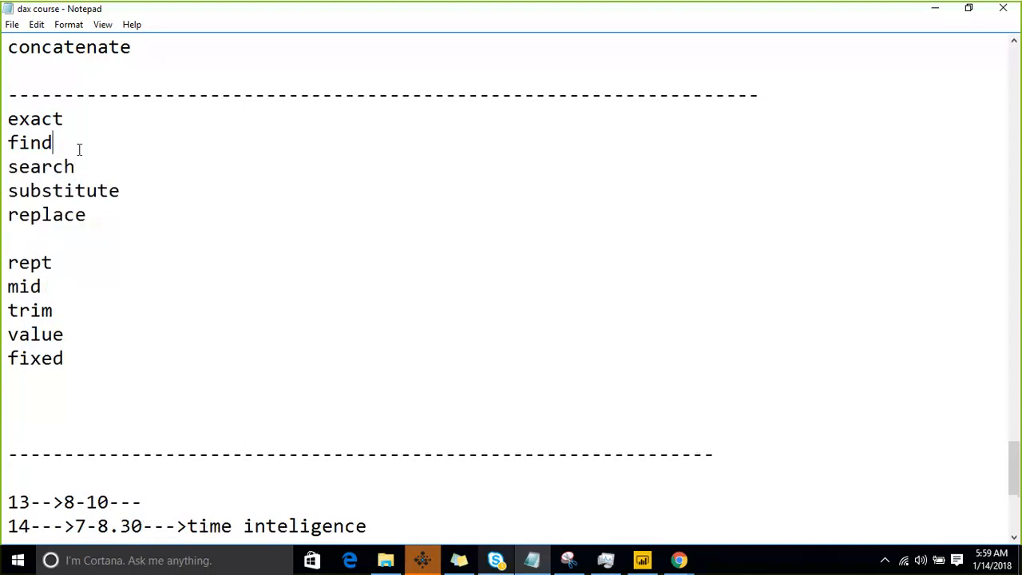
drag(77, 166, 7, 144)
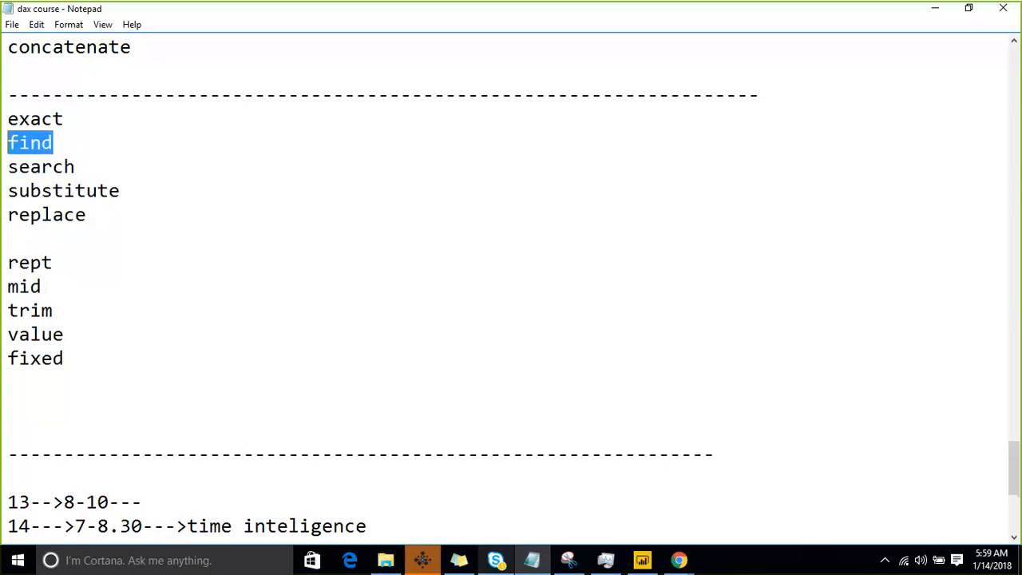
Highlight search and mark rept in the notes, return to Power BI Desktop, and add a new calculated column to the EMP table
drag(104, 166, 8, 168)
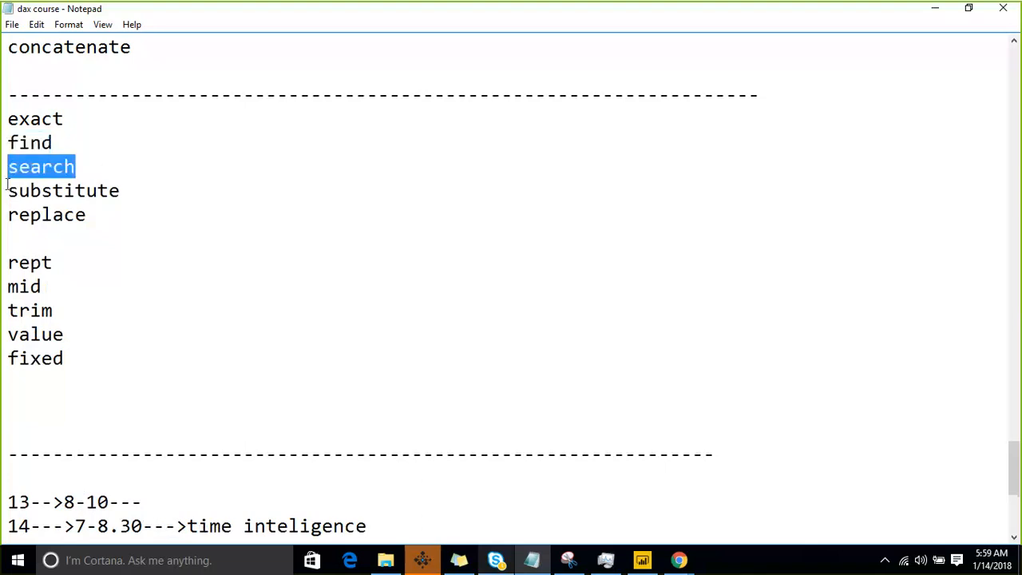
click(20, 261)
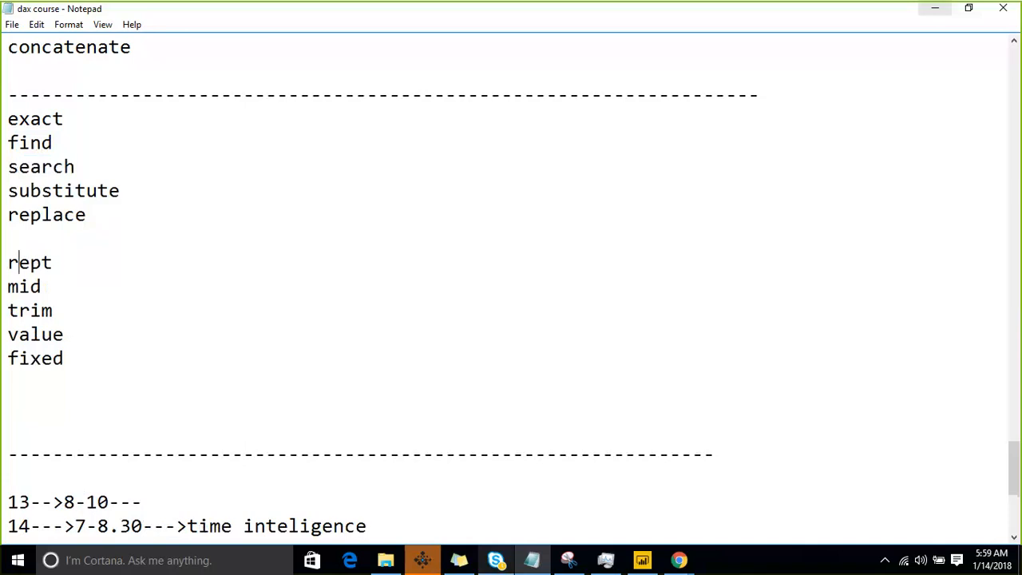
click(937, 11)
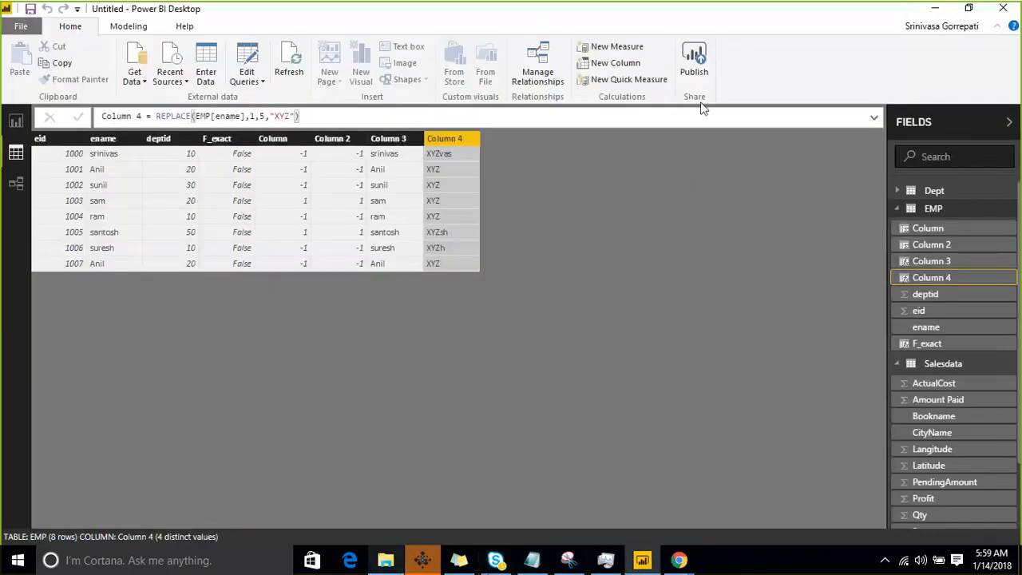
click(998, 211)
right_click(1012, 212)
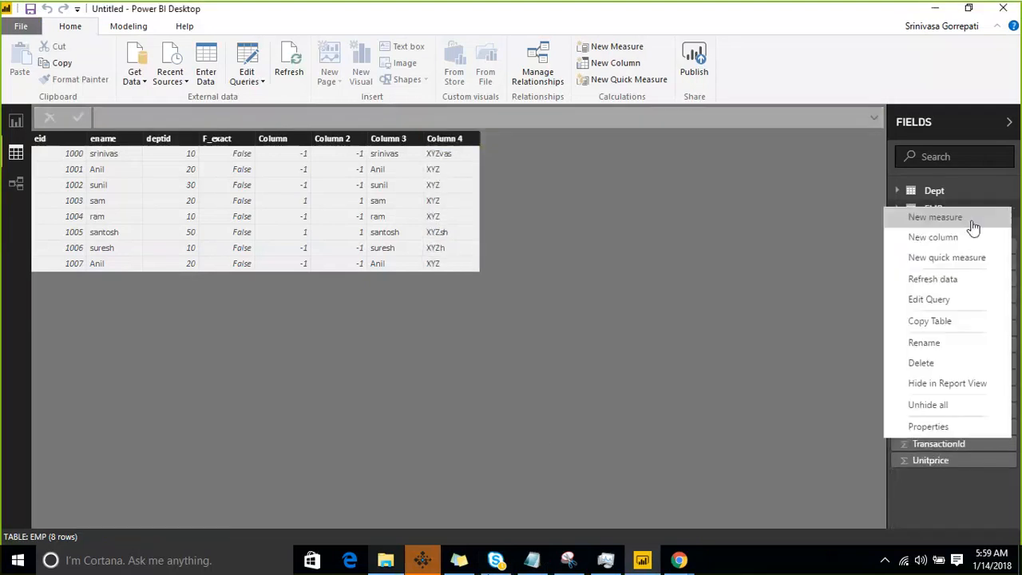
click(959, 234)
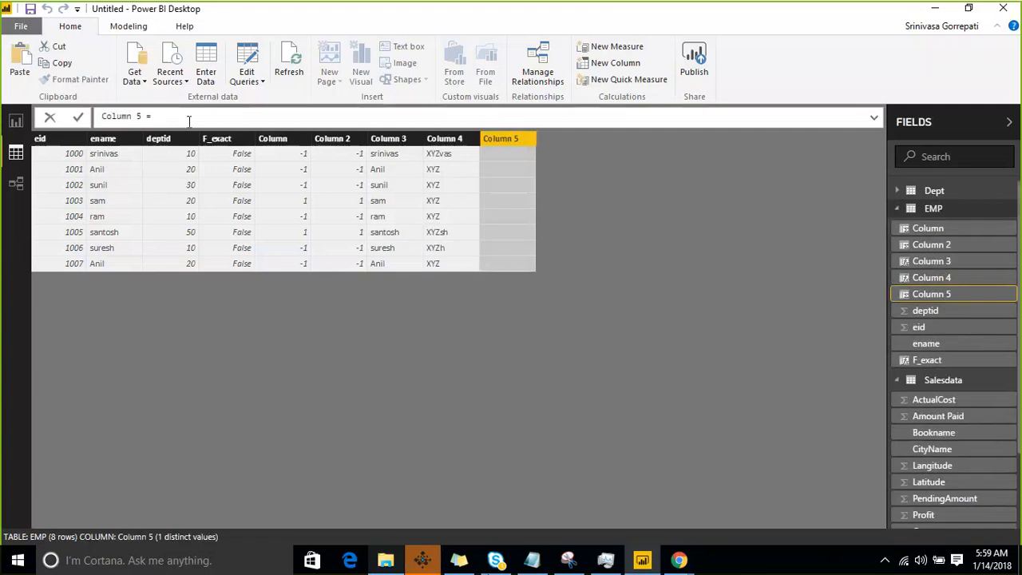
Enter REPT("XYZ ",5) as the new column's formula, with trailing spaces inside the text, and commit it
text(Re)
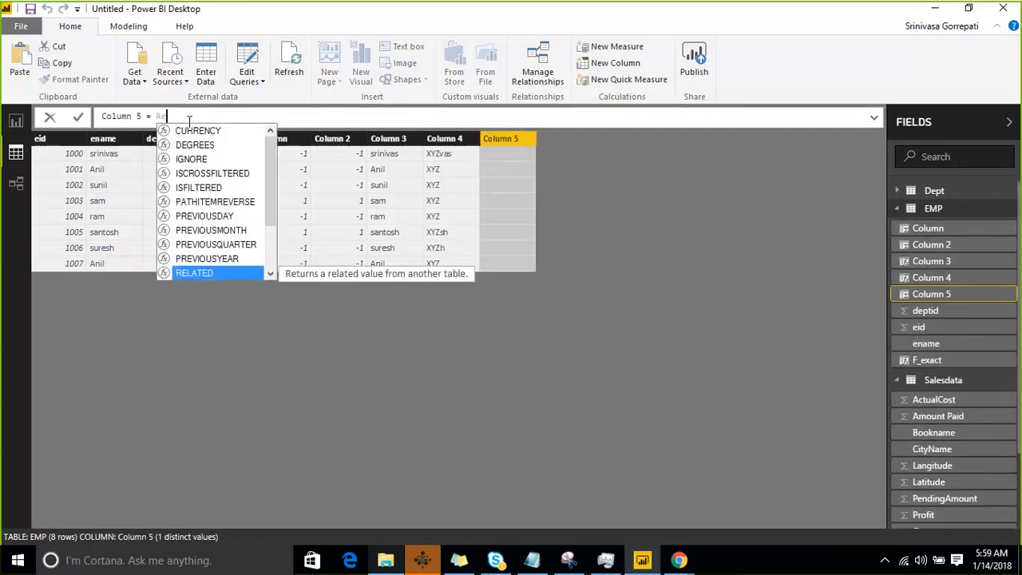
text(pt)
key(Tab)
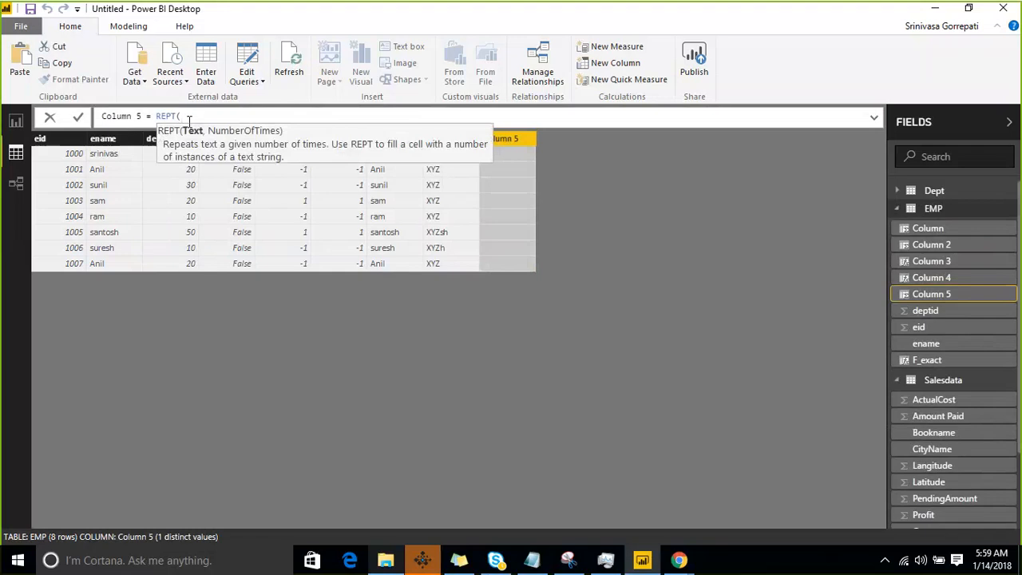
text("XYZ",5)
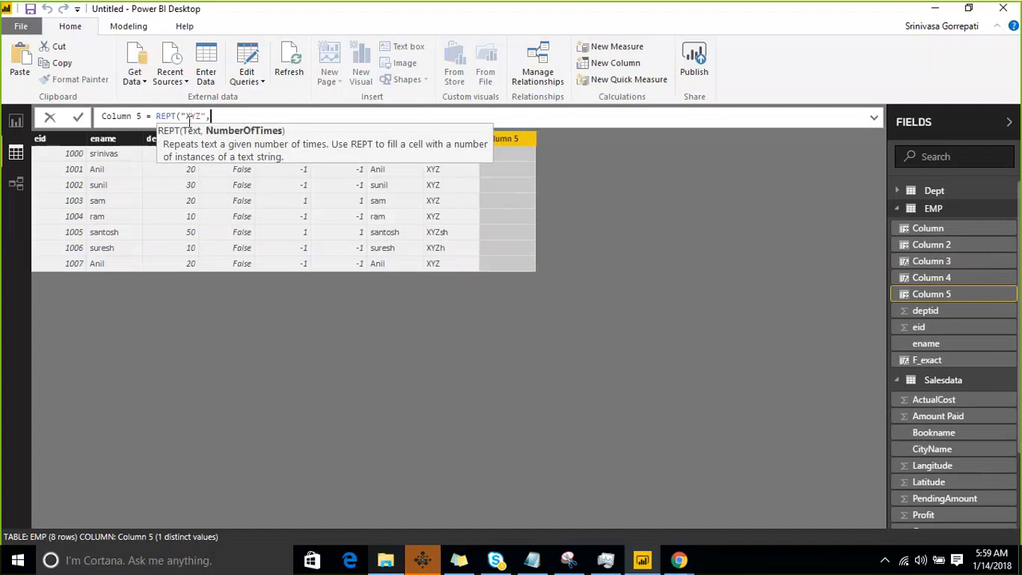
key(Left)
key(Left)
key(Left)
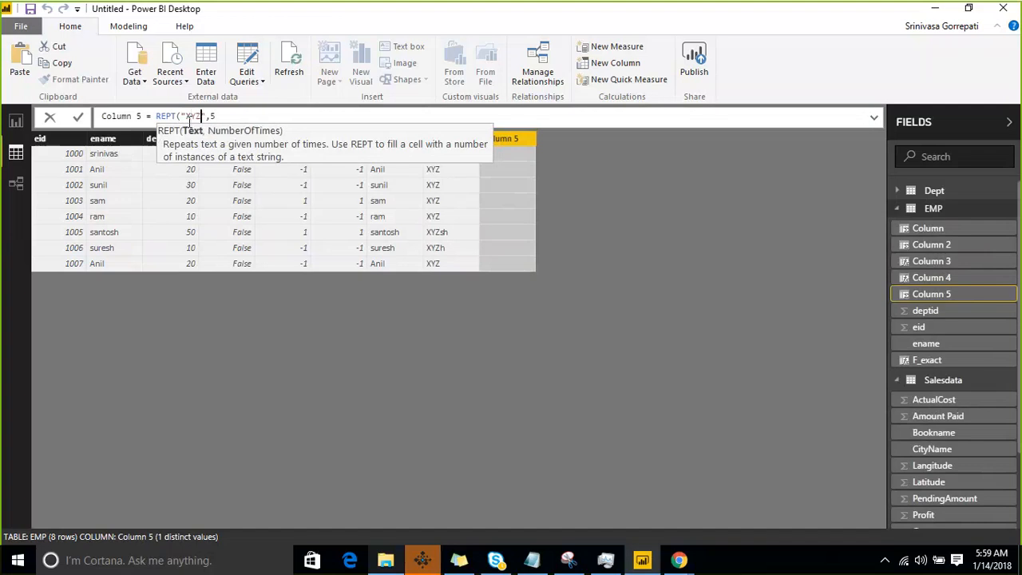
key(End)
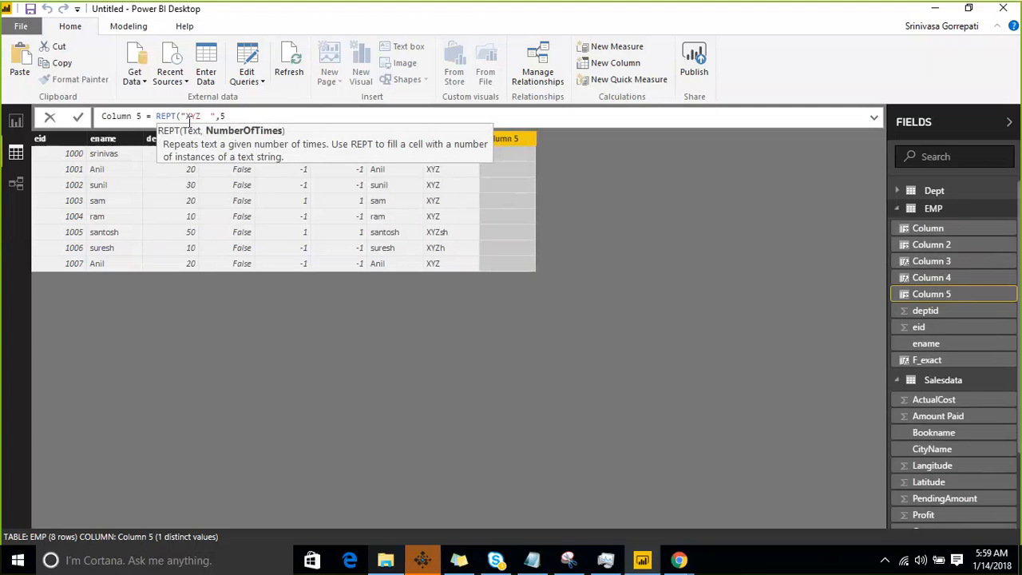
text())
key(Return)
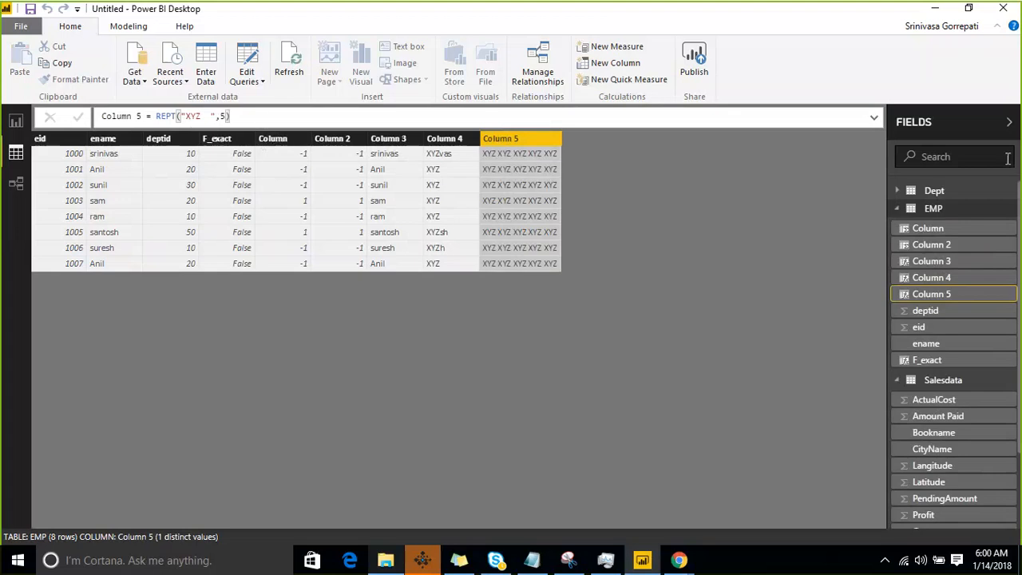
click(1005, 210)
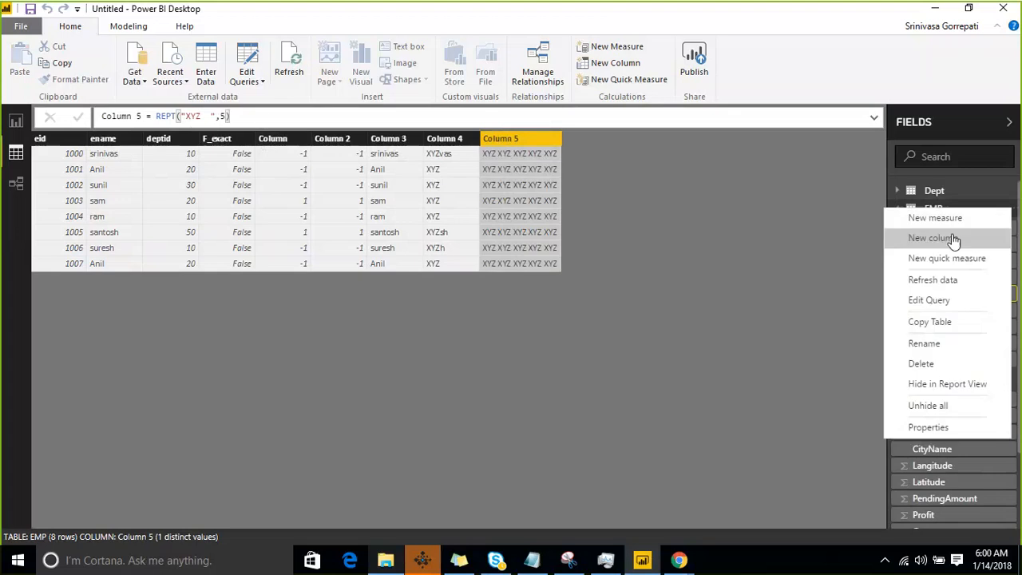
click(952, 238)
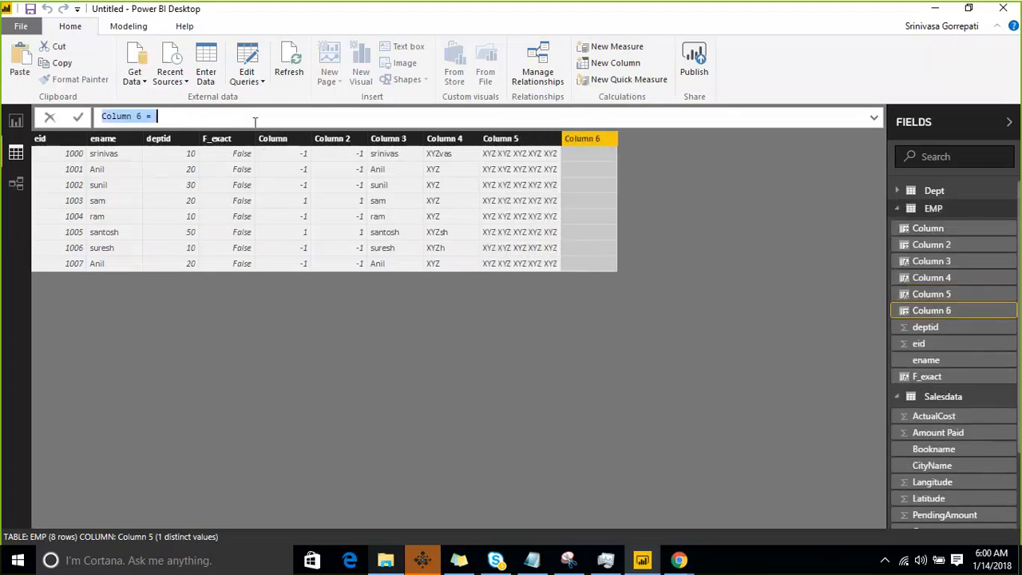
text(TR)
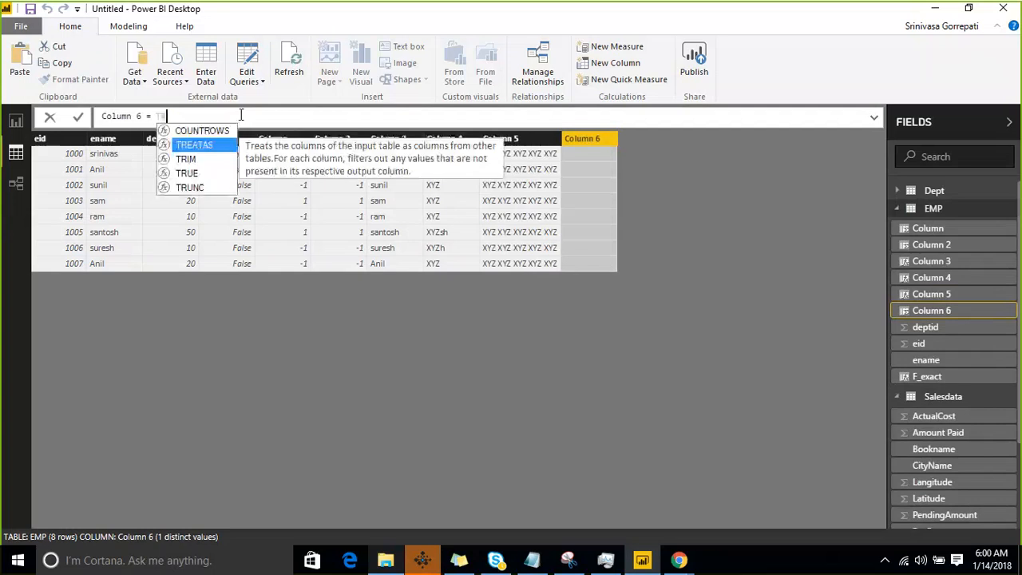
text(I)
key(Tab)
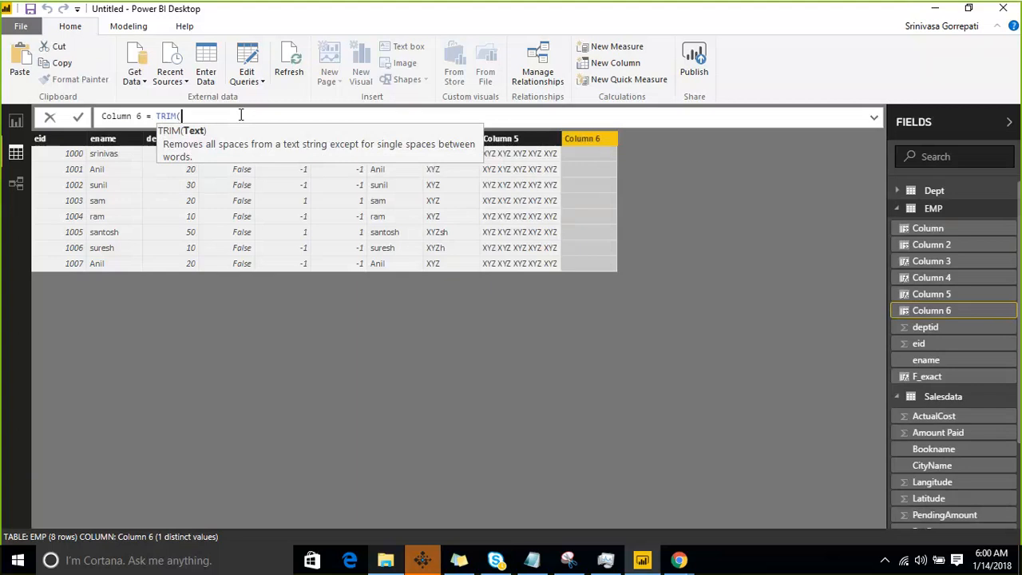
key(shift+Home)
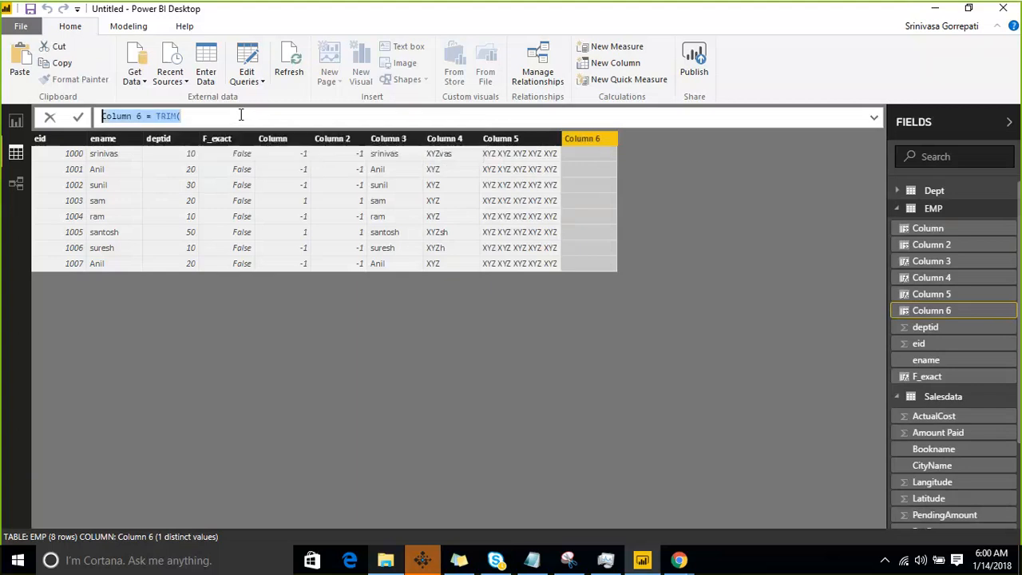
key(End)
key(shift+Left)
key(shift+Left)
key(shift+Left)
key(shift+Left)
key(shift+Left)
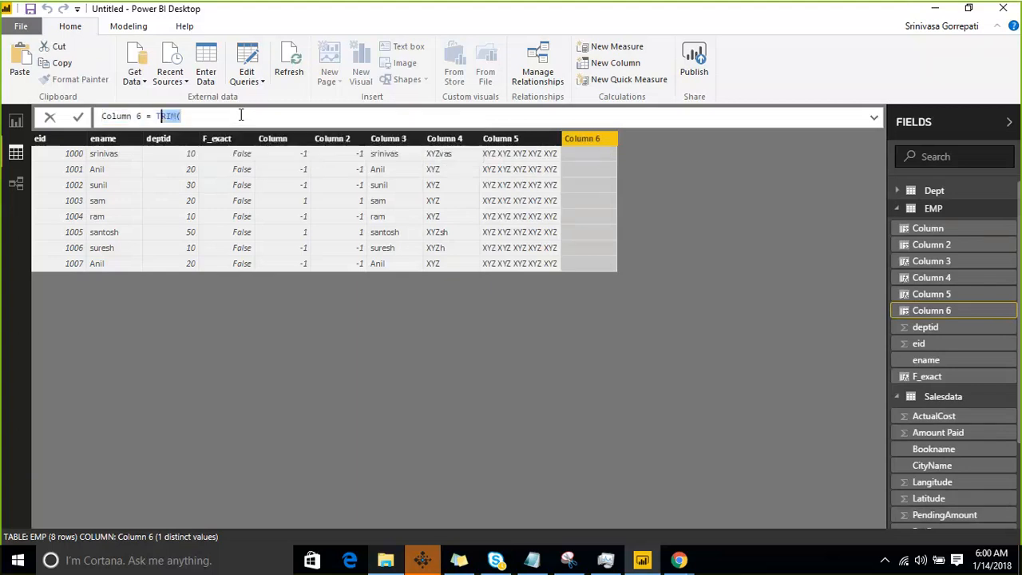
key(BackSpace)
click(48, 118)
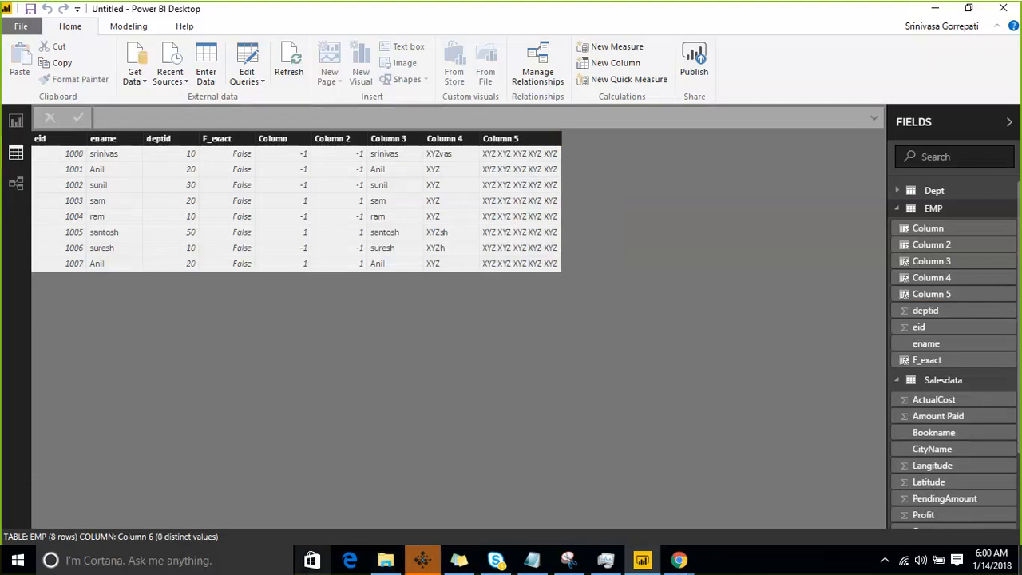
Create a new measure in the EMP table holding the text "Hello world" with extra leading, inner and trailing spaces, and commit it
click(1012, 216)
click(977, 223)
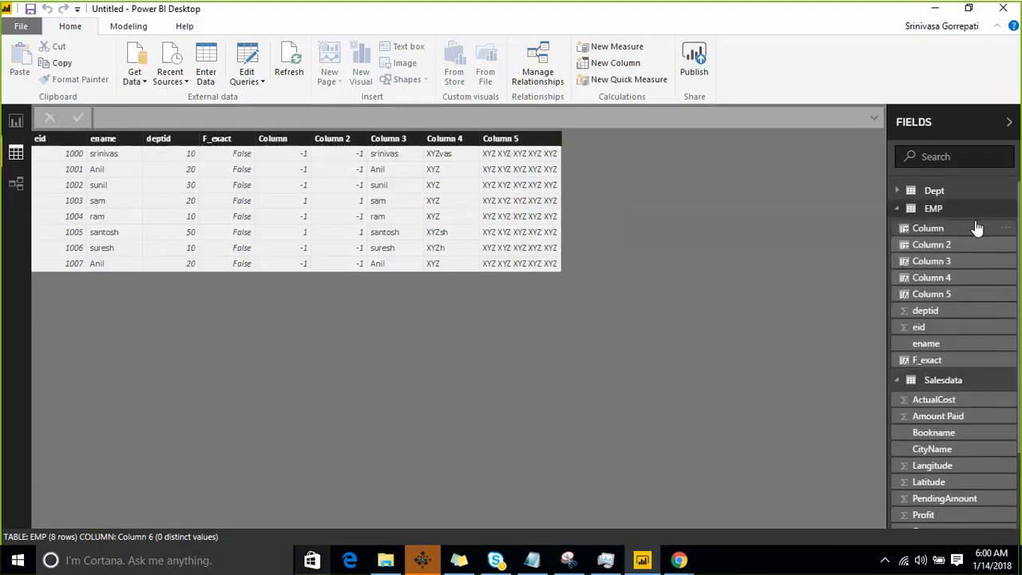
click(612, 116)
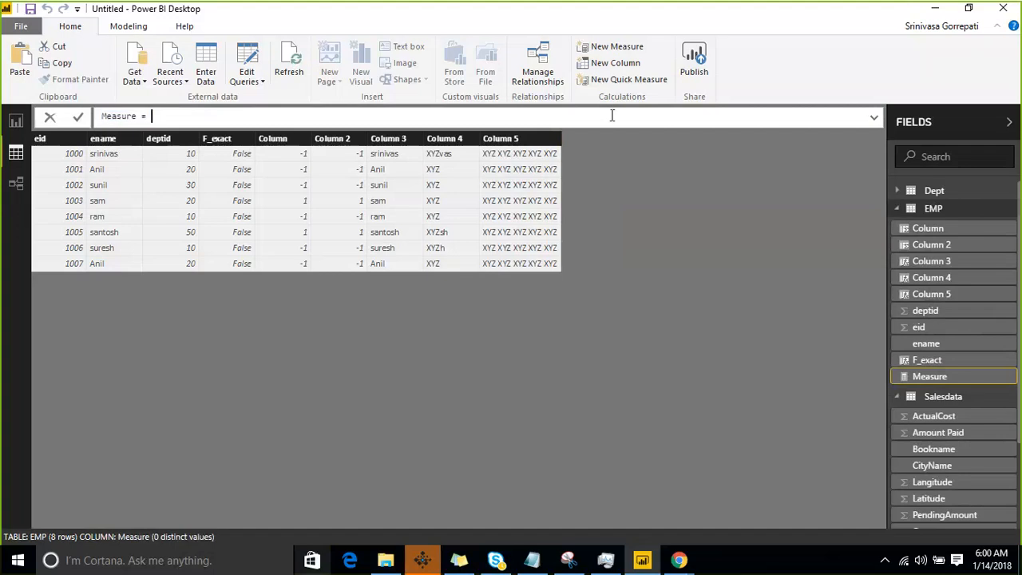
text(""     Hello    world)
click(612, 115)
key(Return)
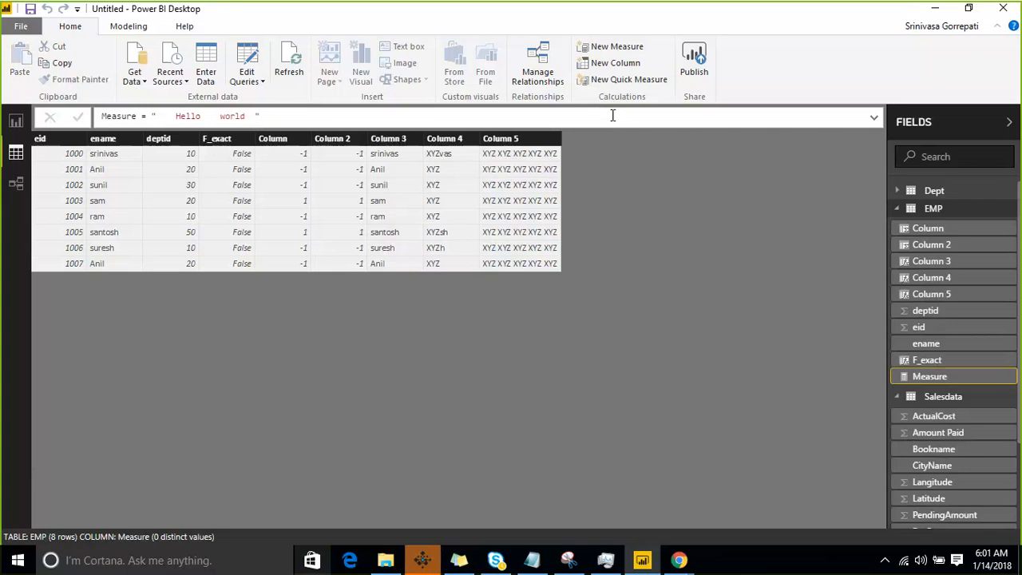
Switch to the report view, add a card visual to Page 2, widen it, and show the new measure in it
click(11, 127)
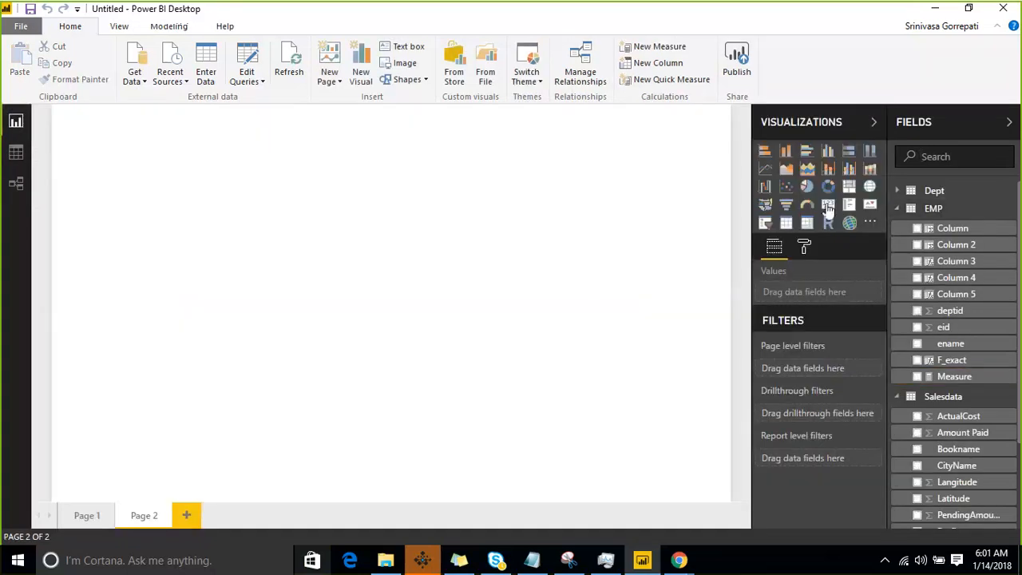
click(828, 204)
drag(203, 276, 450, 292)
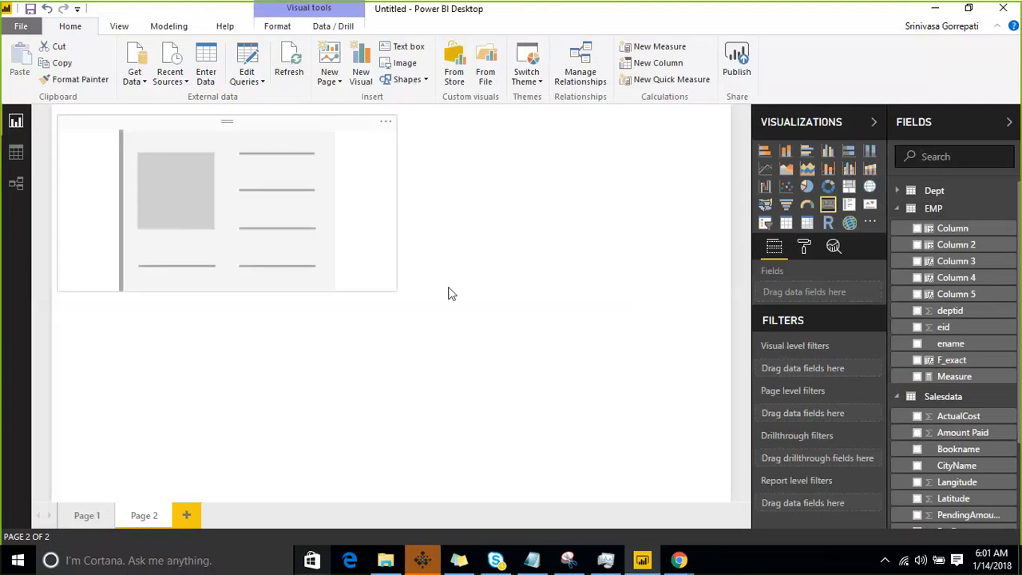
click(917, 376)
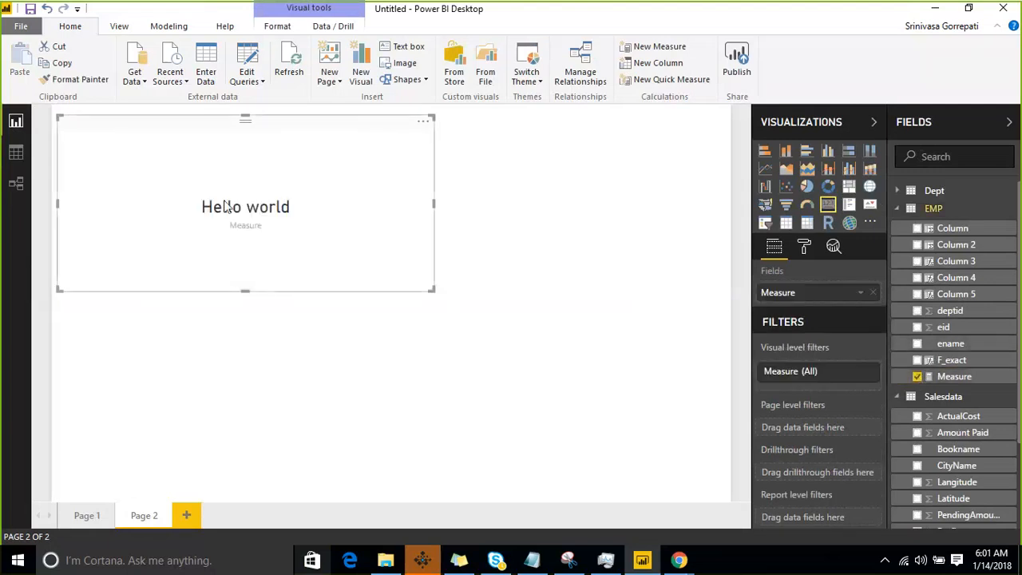
Try showing the measure in a table visual, select its value, and change the visual back to a card
click(786, 223)
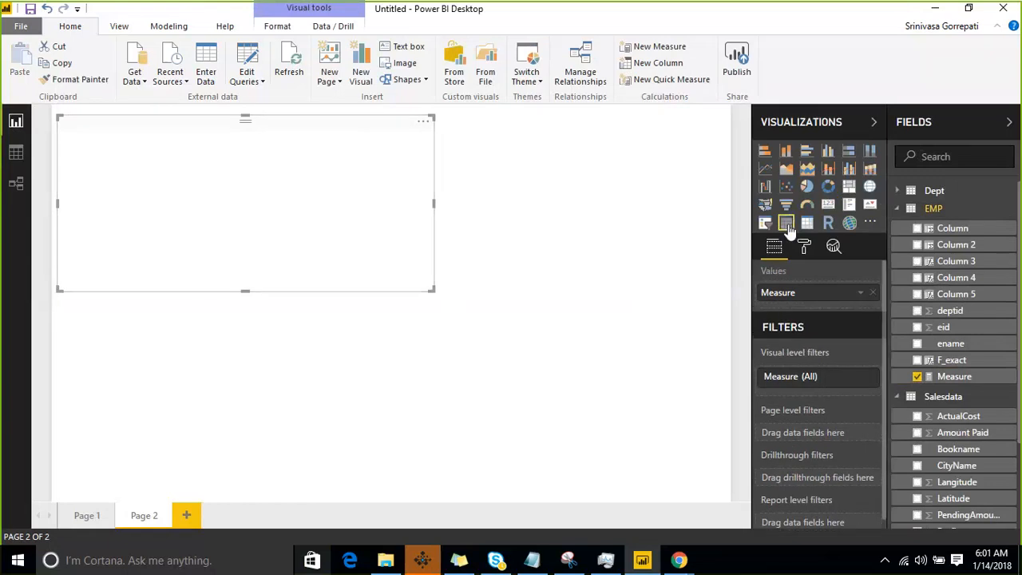
click(80, 151)
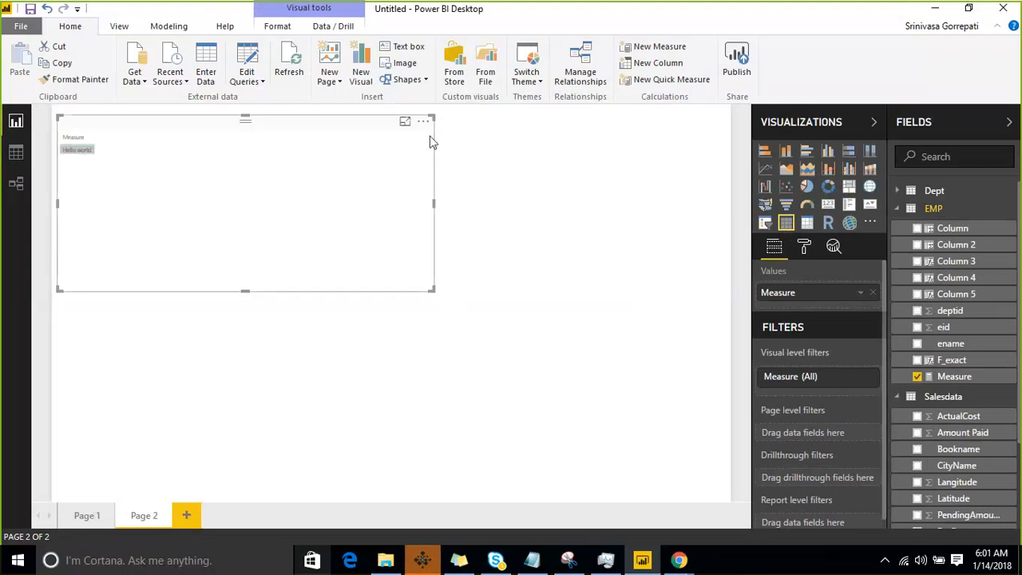
click(80, 148)
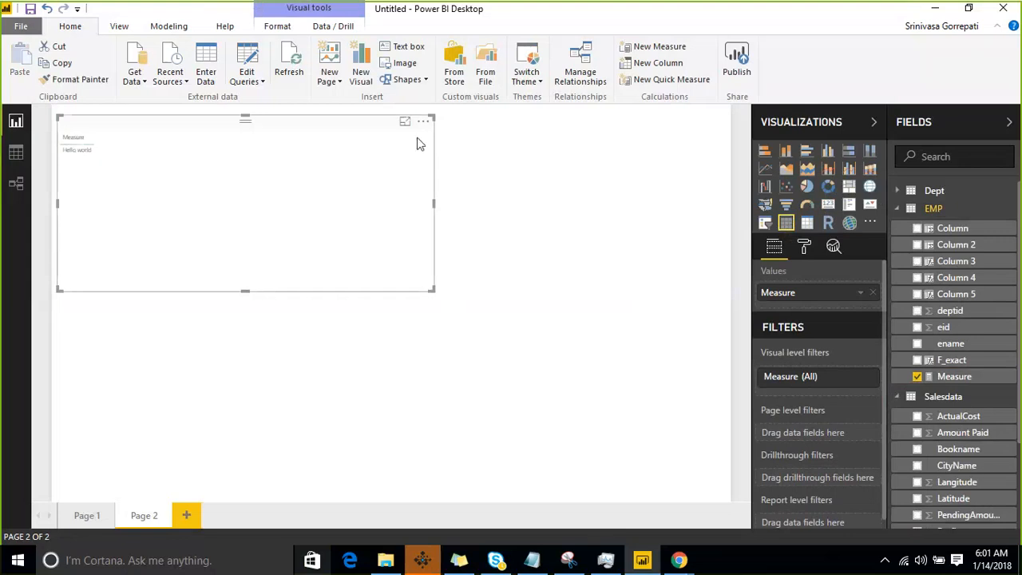
click(828, 204)
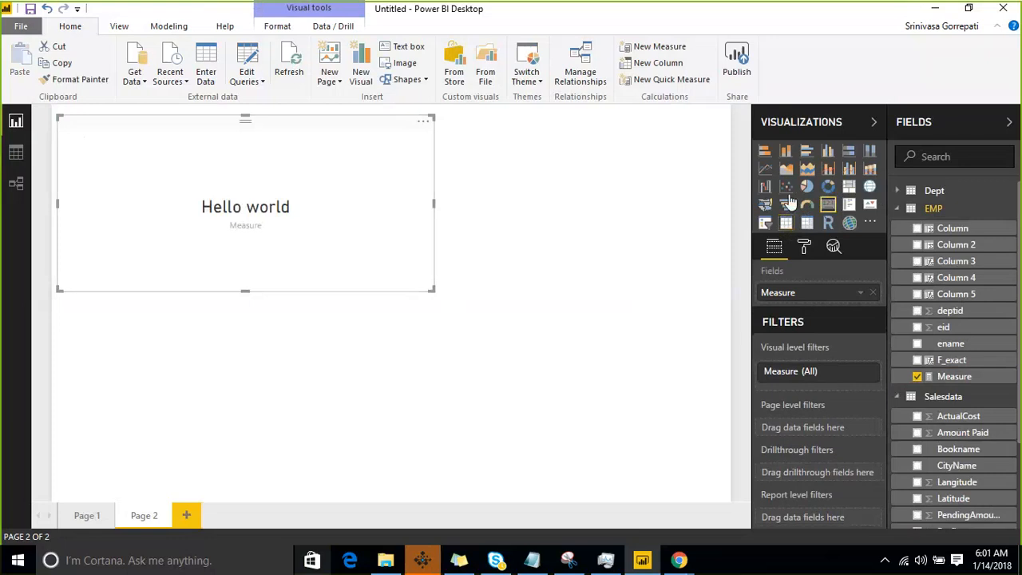
Export the card's data to the Desktop as the CSV file data, replacing the existing file
click(424, 125)
click(448, 139)
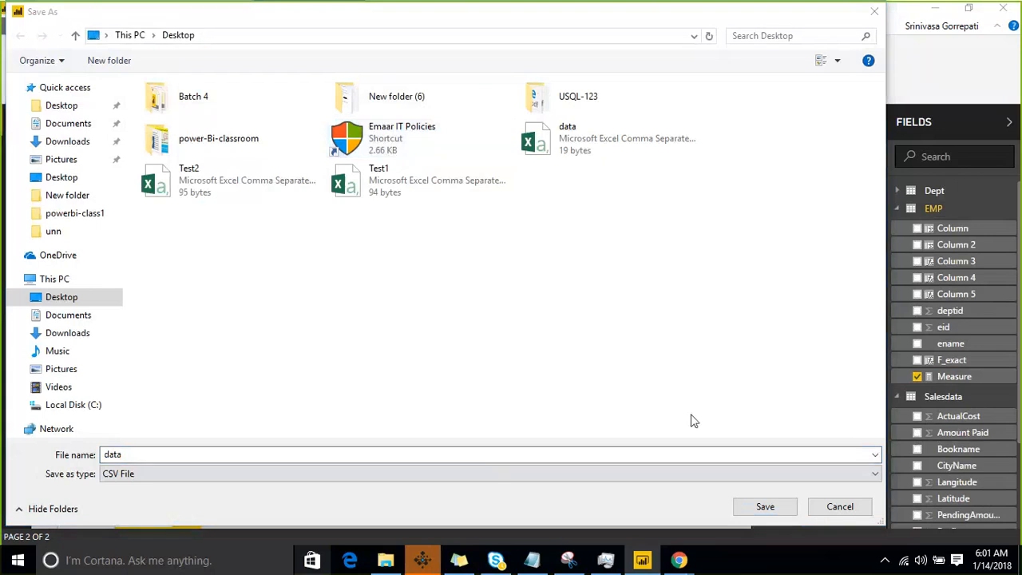
click(763, 506)
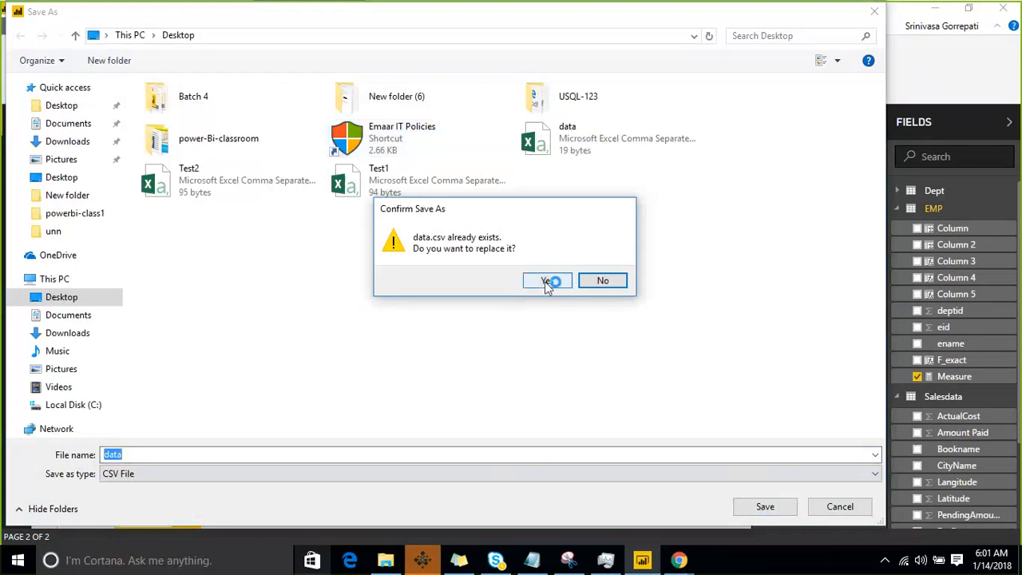
click(547, 282)
Switch to the dax course notes in Notepad and save the file
key(alt+Tab)
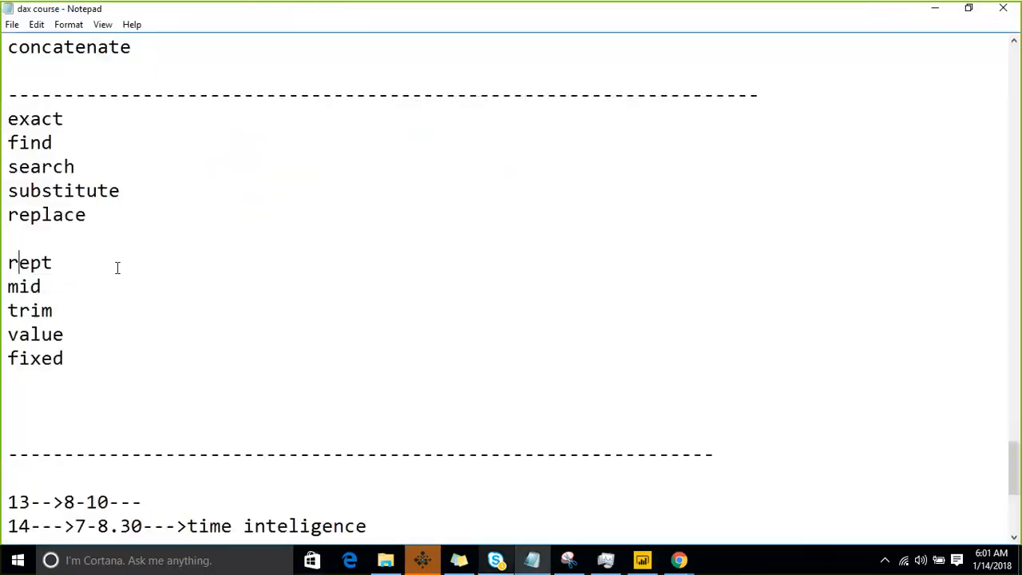
click(12, 25)
click(35, 74)
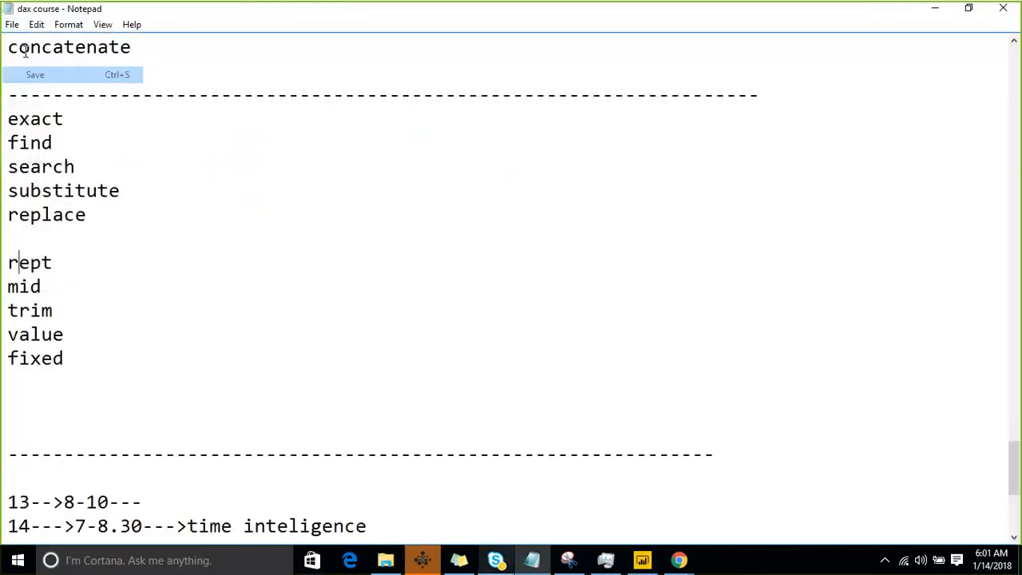
click(12, 26)
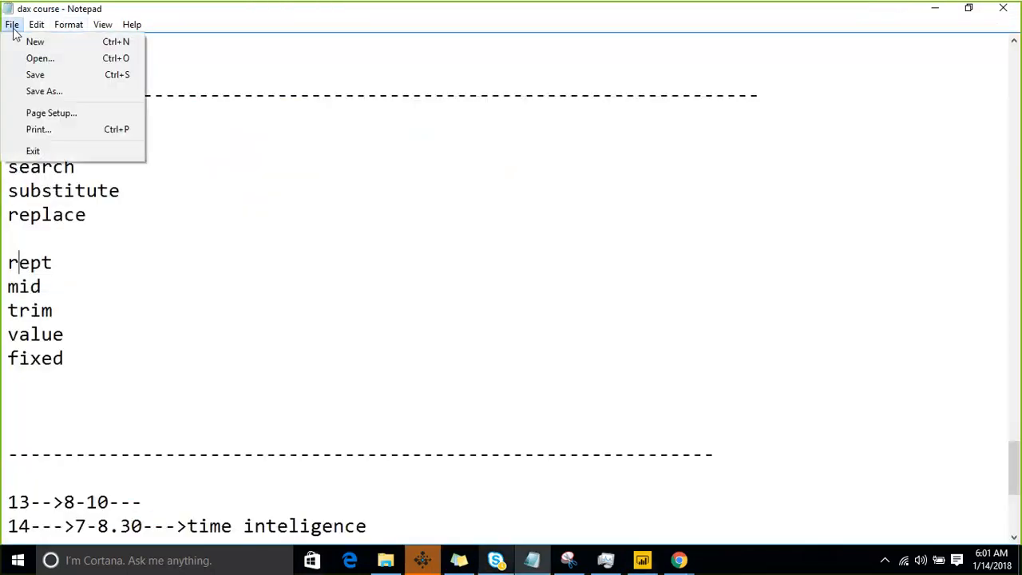
click(50, 59)
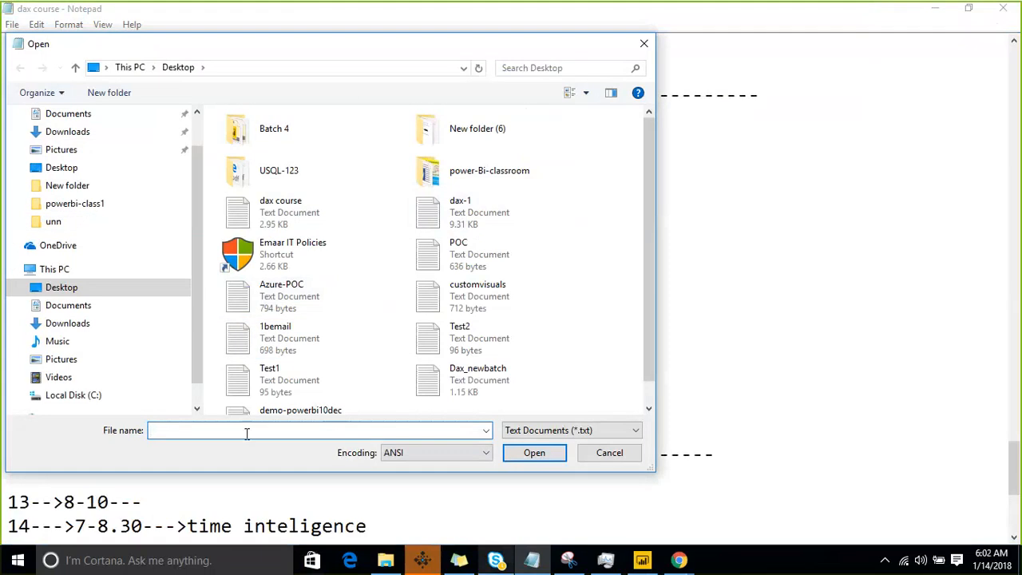
text(da)
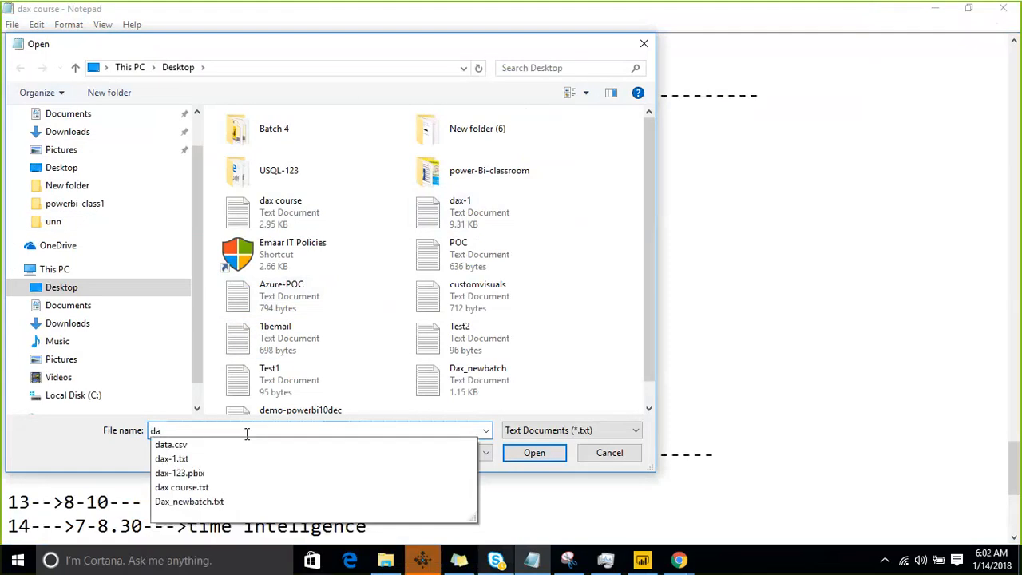
key(BackSpace)
key(BackSpace)
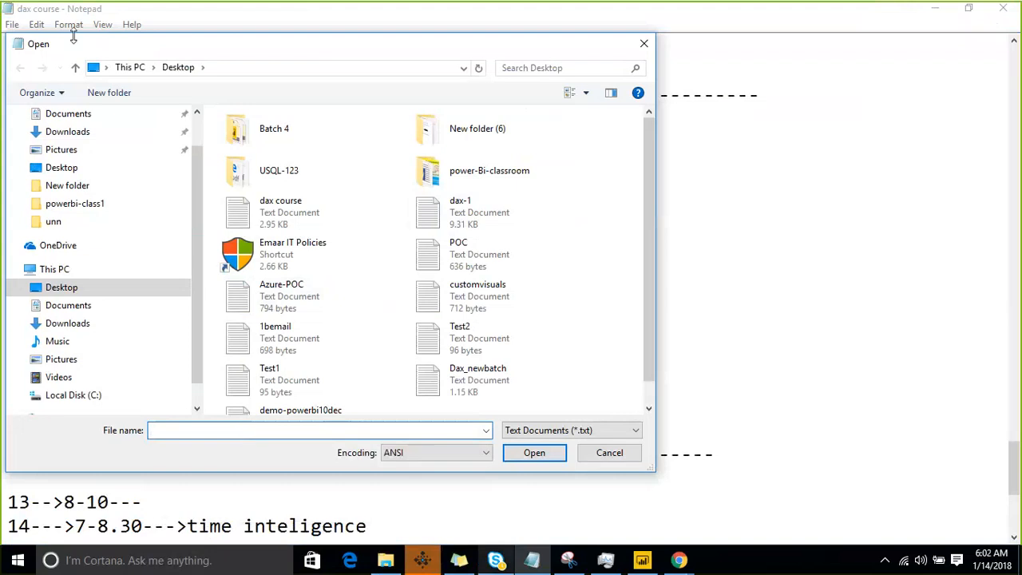
scroll(90, 163, up, 1)
click(78, 210)
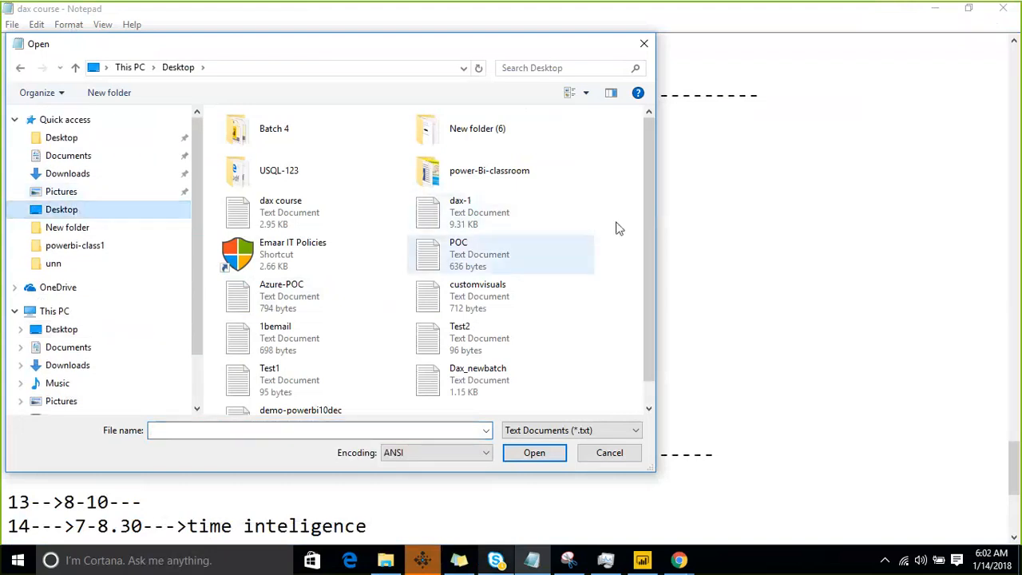
scroll(651, 266, down, 1)
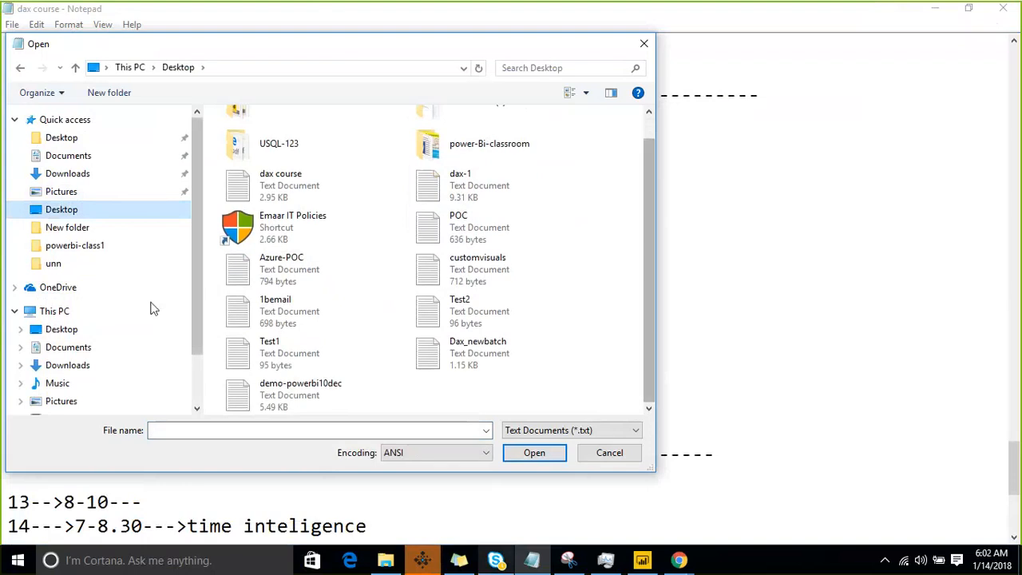
click(79, 330)
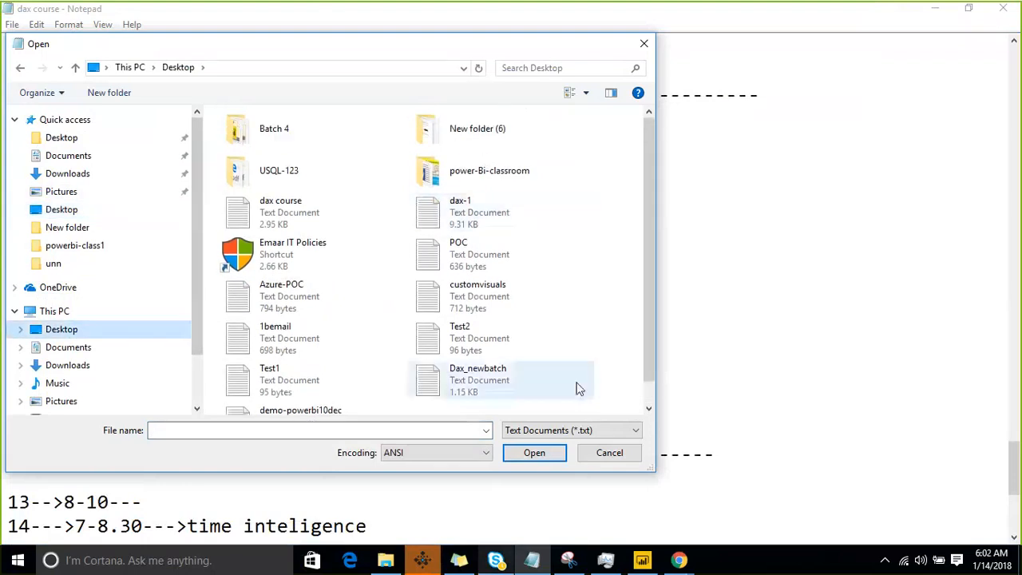
scroll(431, 319, down, 1)
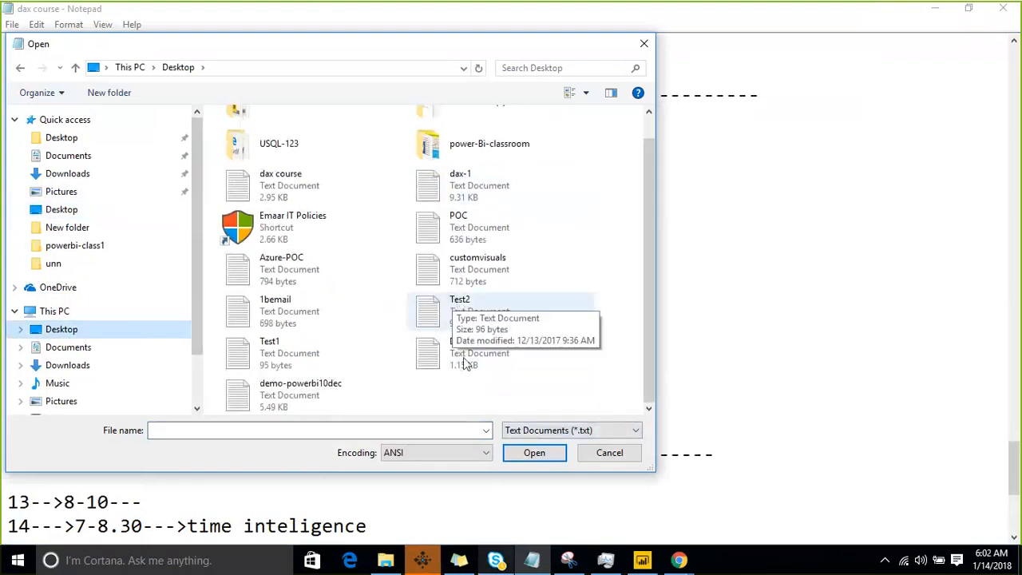
click(608, 453)
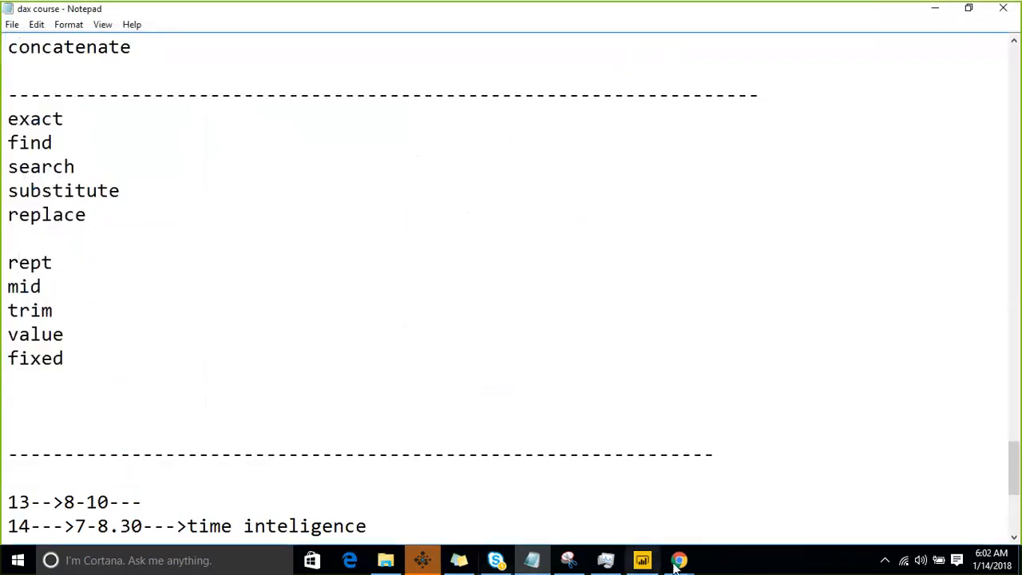
Switch to Power BI Desktop and export the card's data again to the Desktop as the CSV file data, replacing the existing file
click(645, 562)
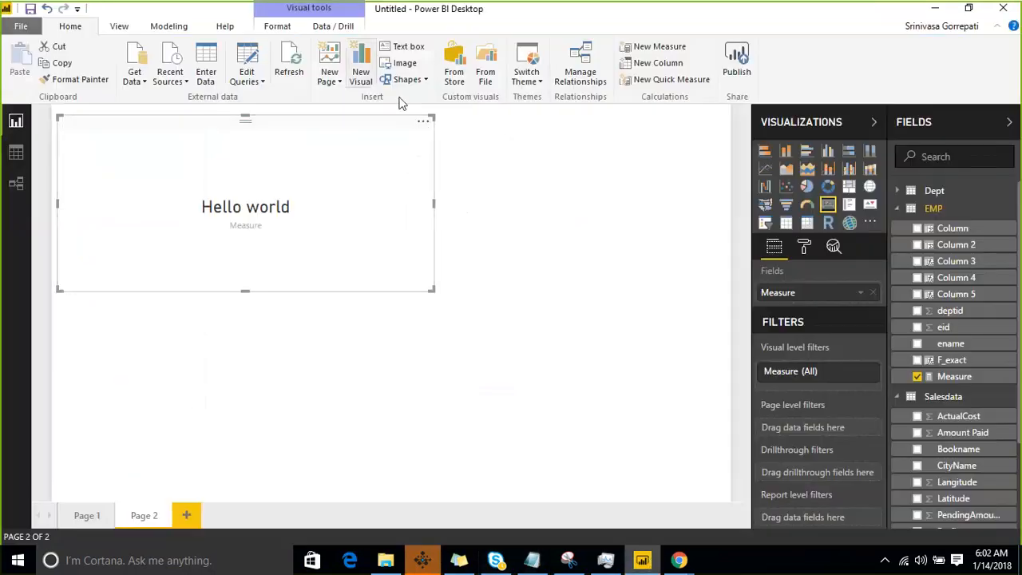
click(423, 121)
click(465, 142)
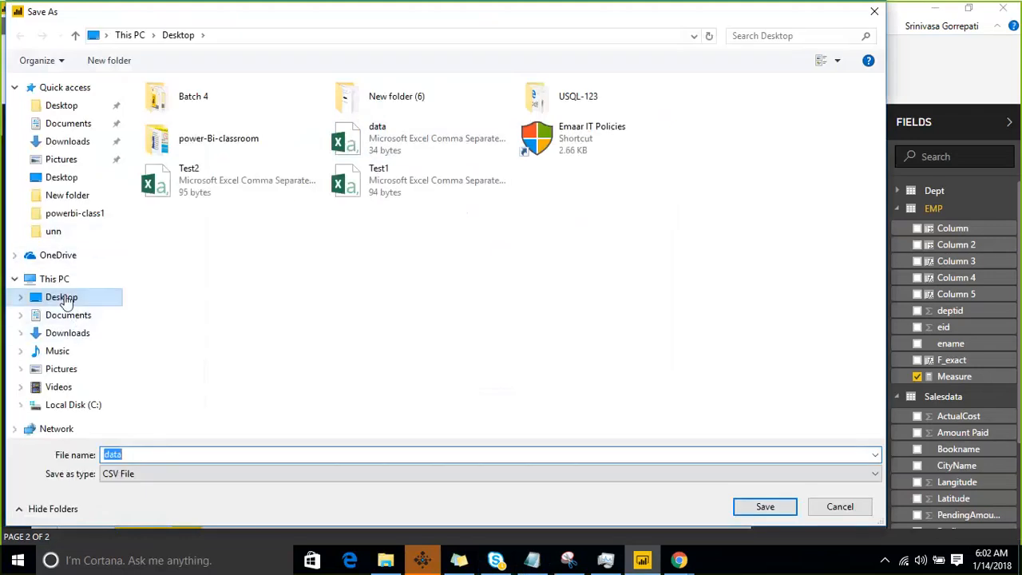
click(61, 296)
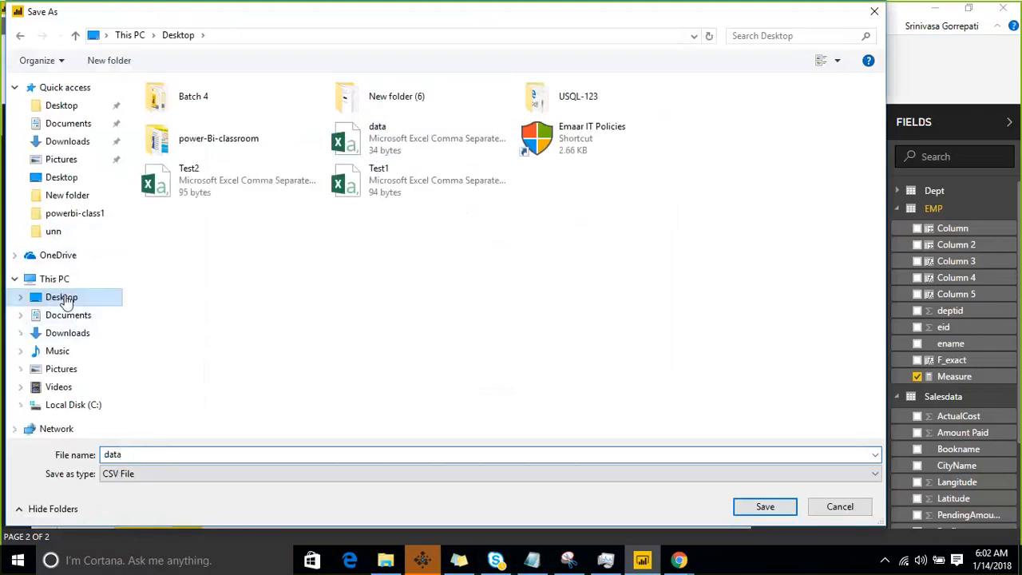
click(755, 511)
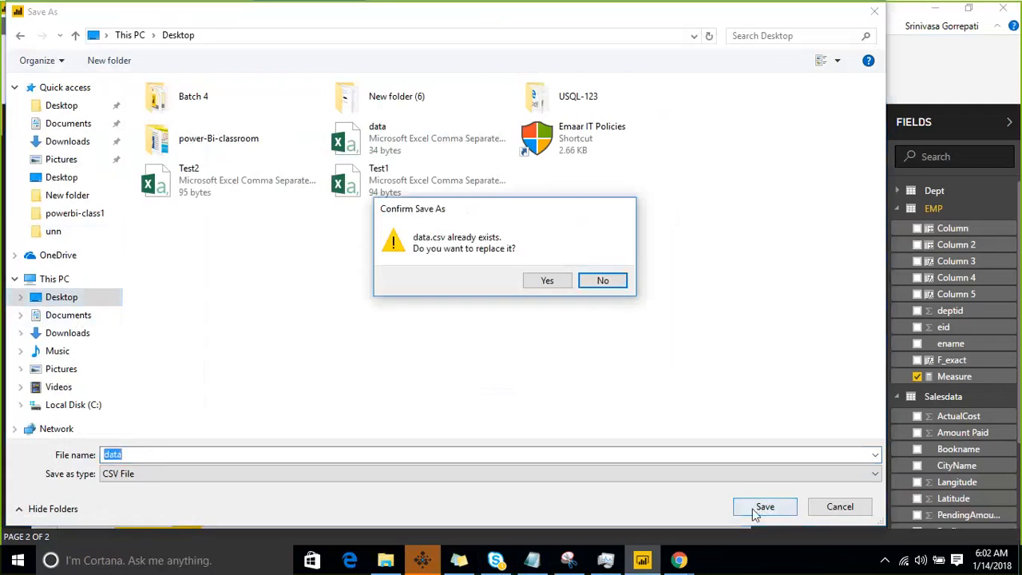
click(547, 282)
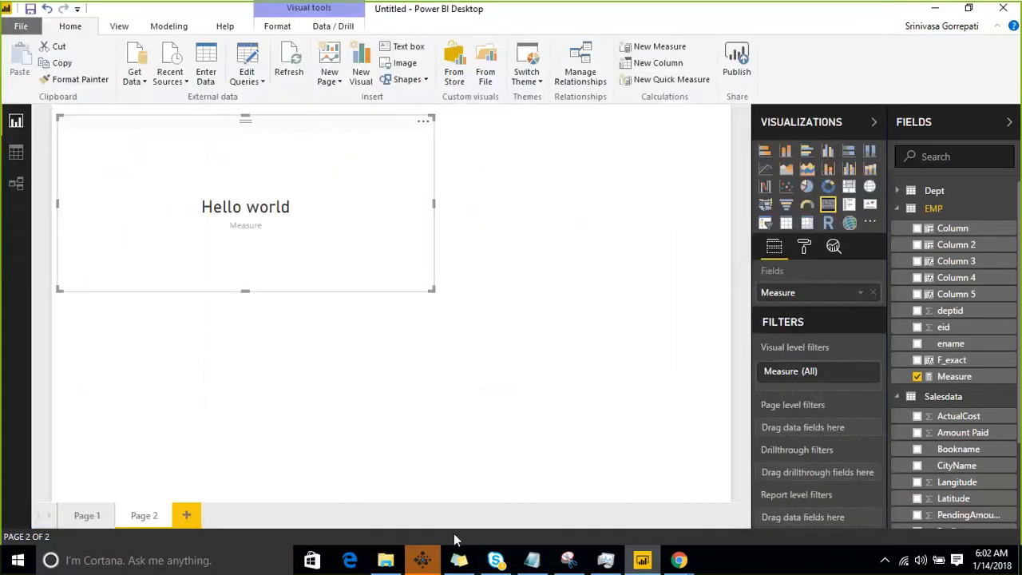
Switch to Notepad and open the exported data CSV file from the Desktop, listing all file types to find it
click(531, 560)
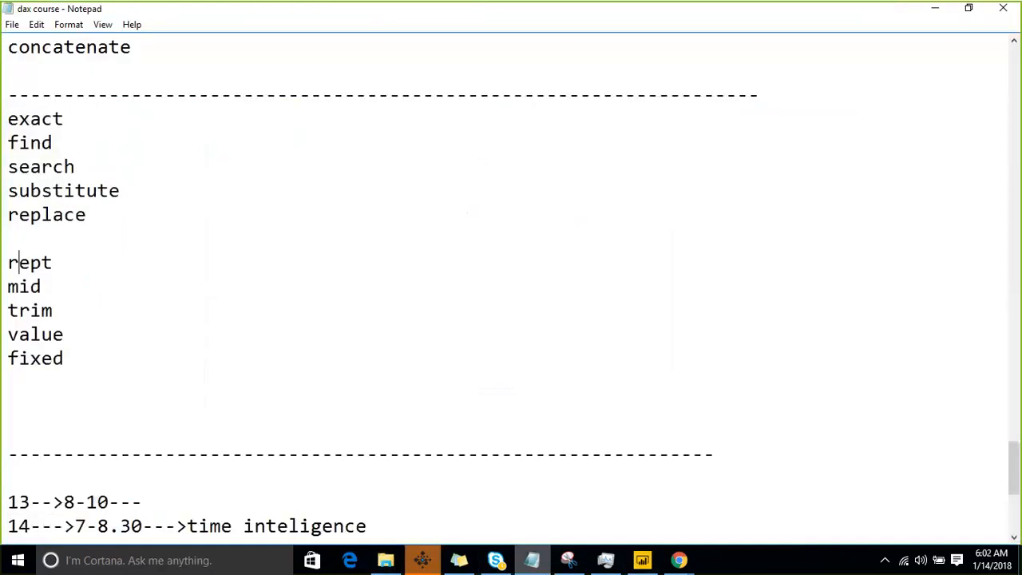
click(12, 24)
click(36, 59)
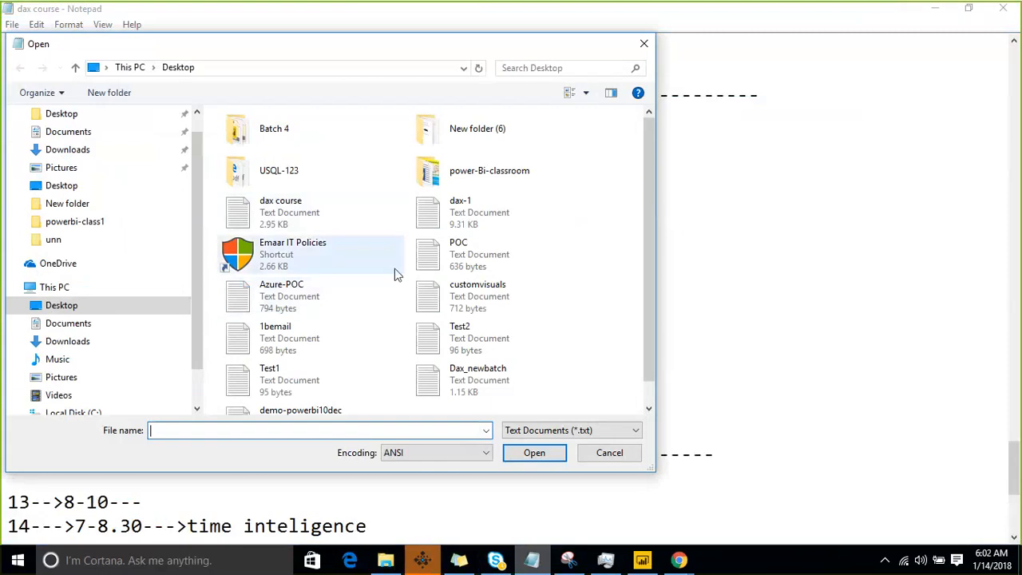
click(556, 430)
click(545, 455)
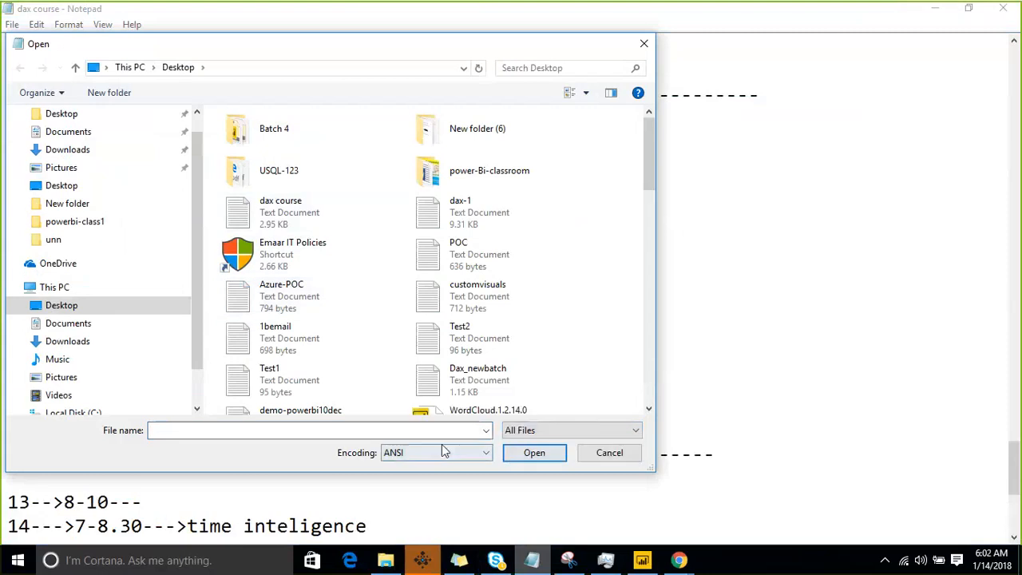
click(286, 226)
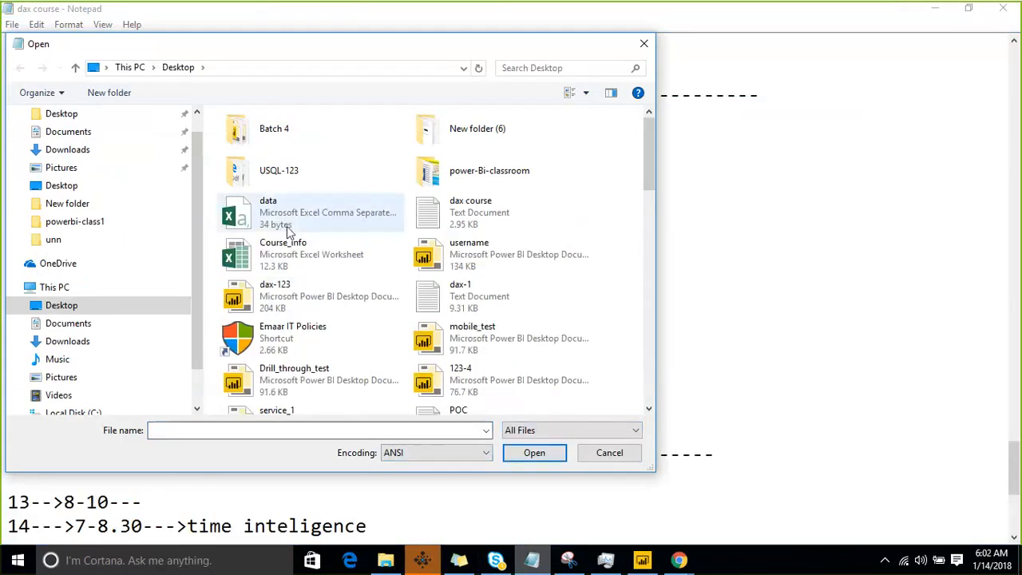
click(534, 458)
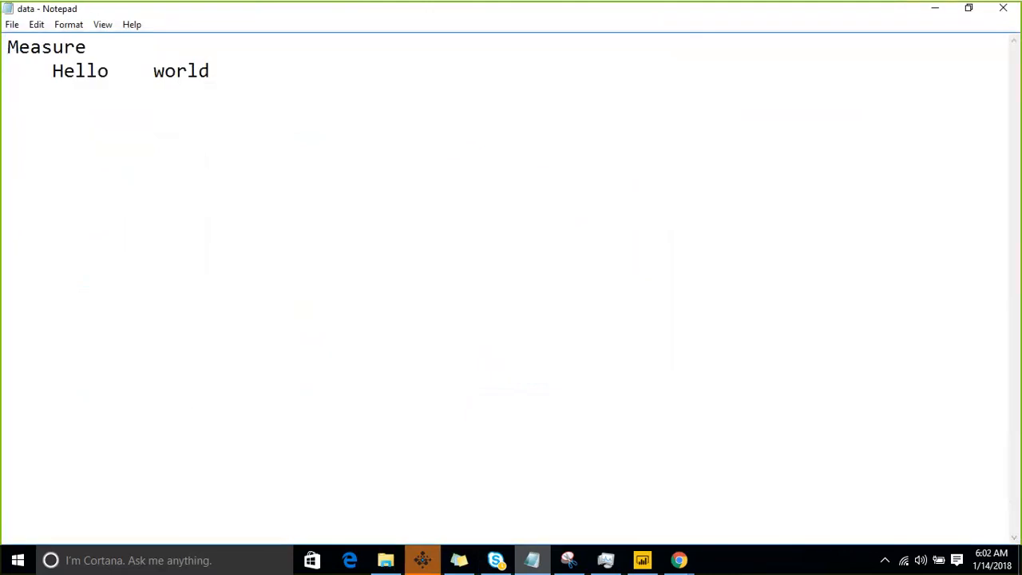
Mark the spaces before Hello and between Hello and world with the annotation pen, and clear the marks
click(794, 28)
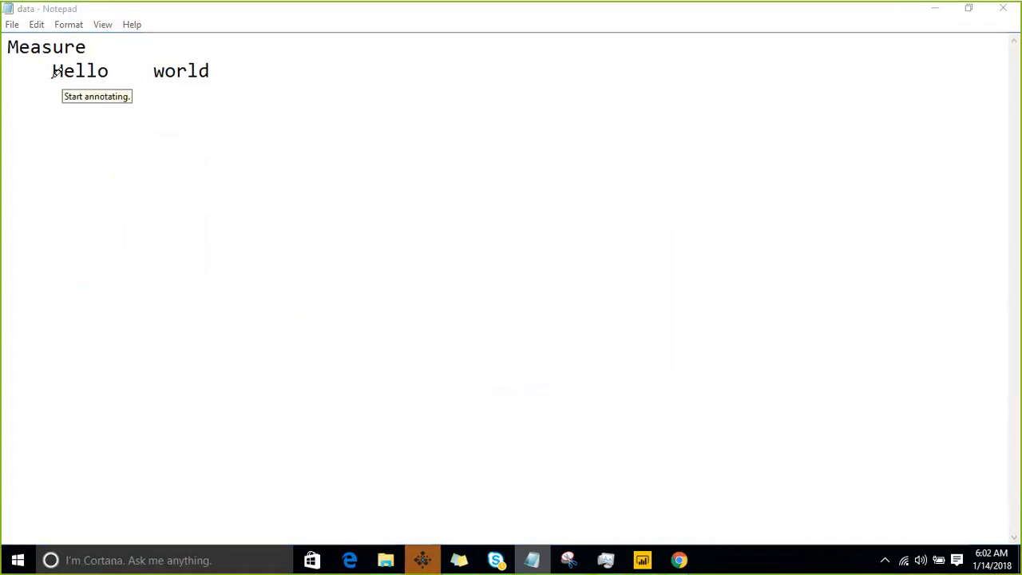
drag(52, 78, 2, 77)
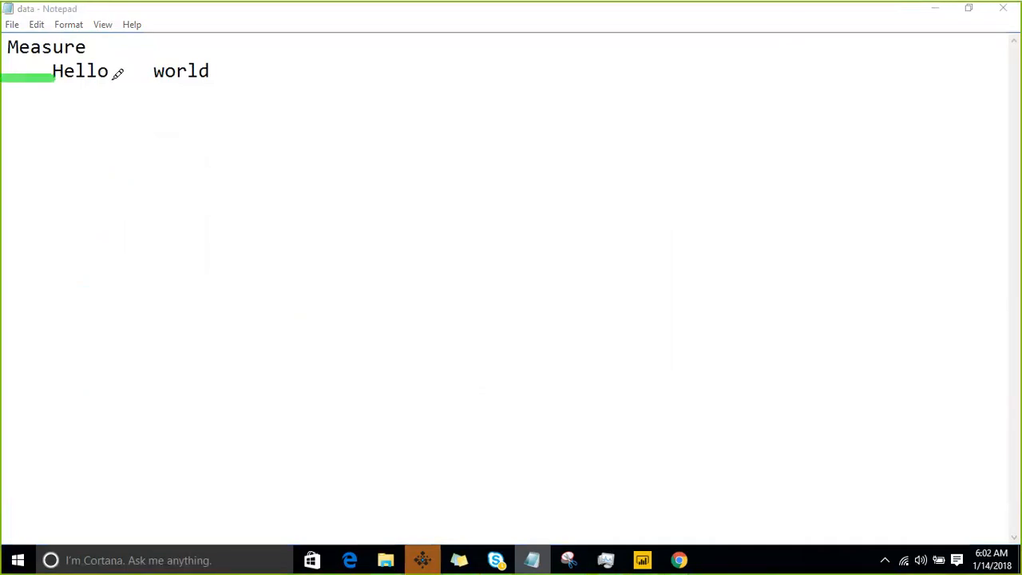
drag(106, 78, 147, 80)
key(Escape)
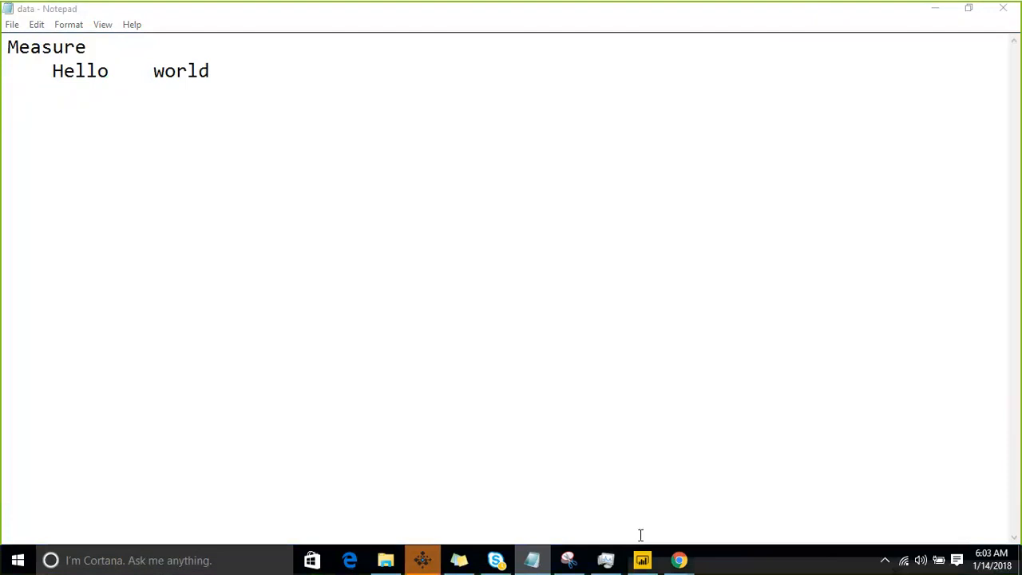
Switch to Power BI Desktop and wrap the spaced Hello world text of the EMP table's Measure in the TRIM function
click(642, 559)
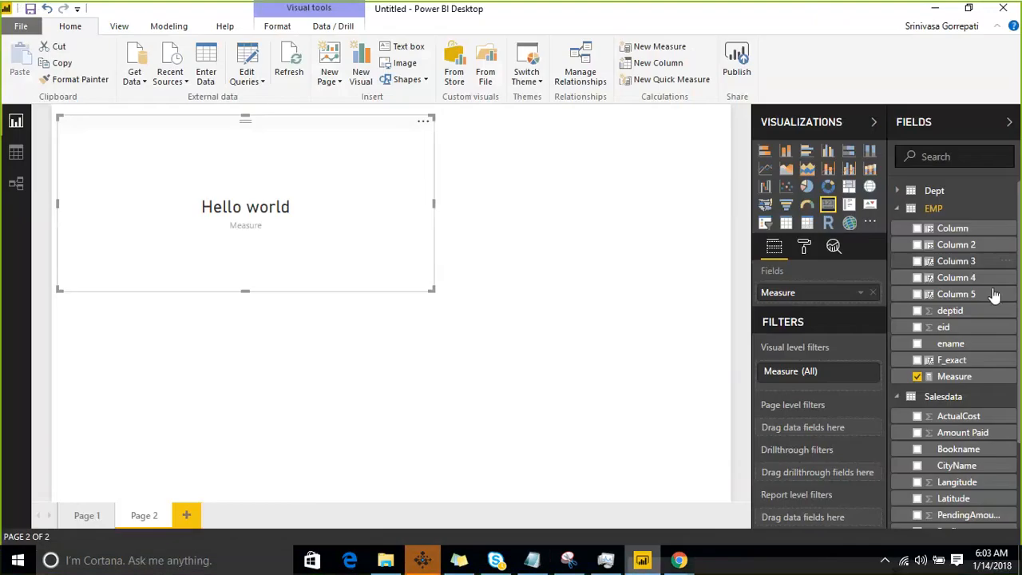
click(950, 378)
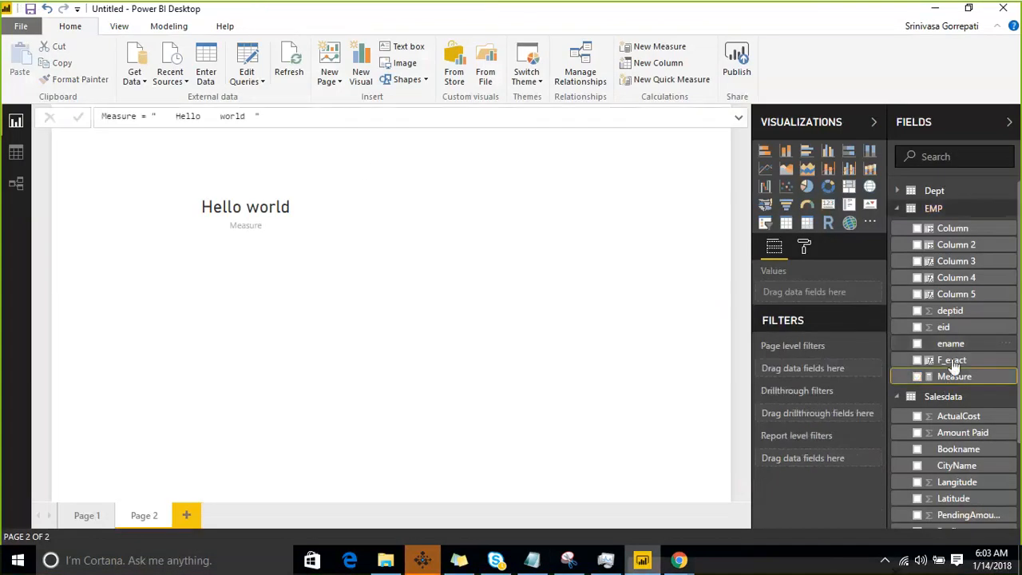
click(161, 117)
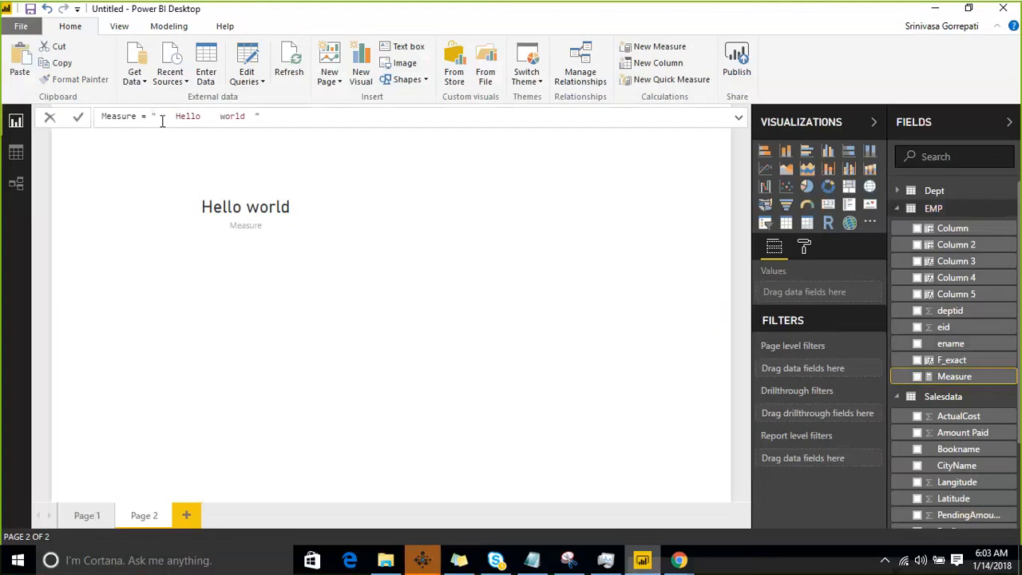
text(TRIM()
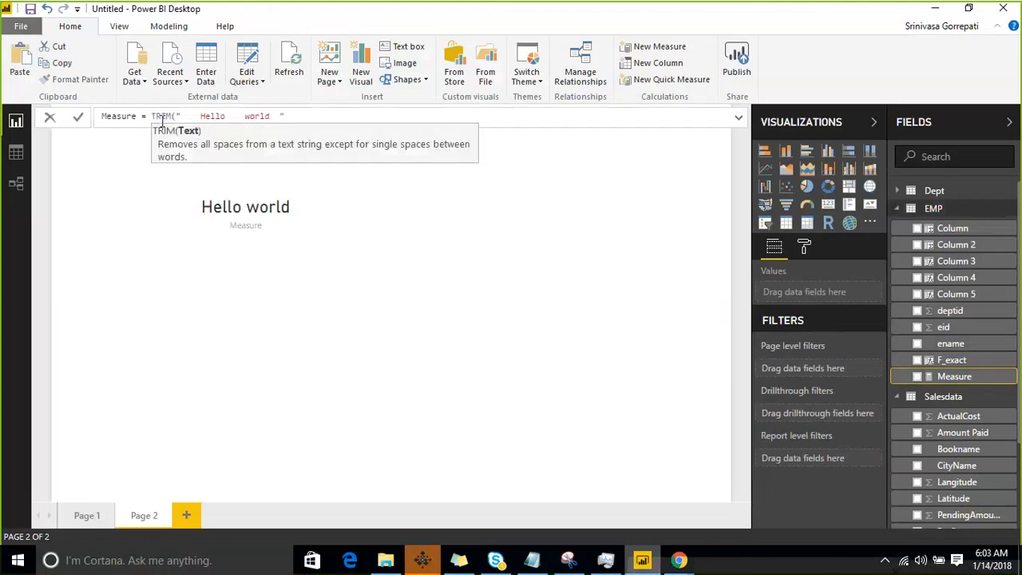
text())
key(Return)
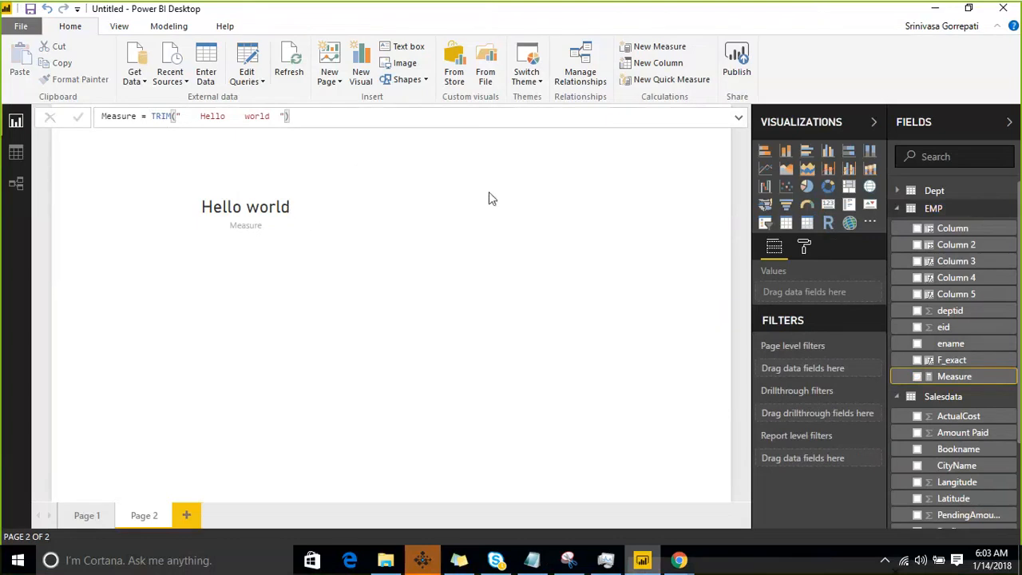
Remove Measure from the existing card on Page 2 and show it in a new card visual
click(349, 171)
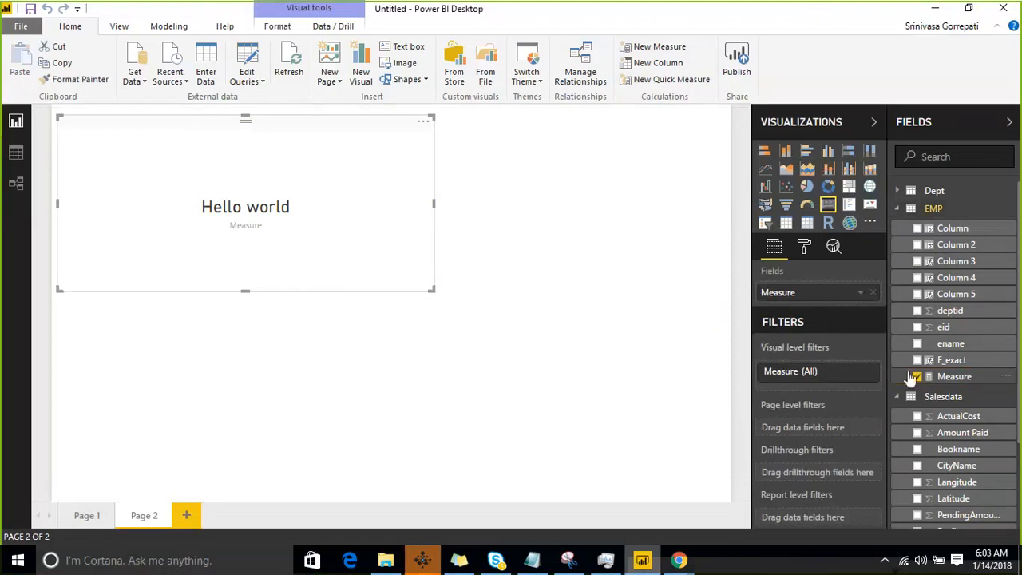
drag(952, 380, 826, 305)
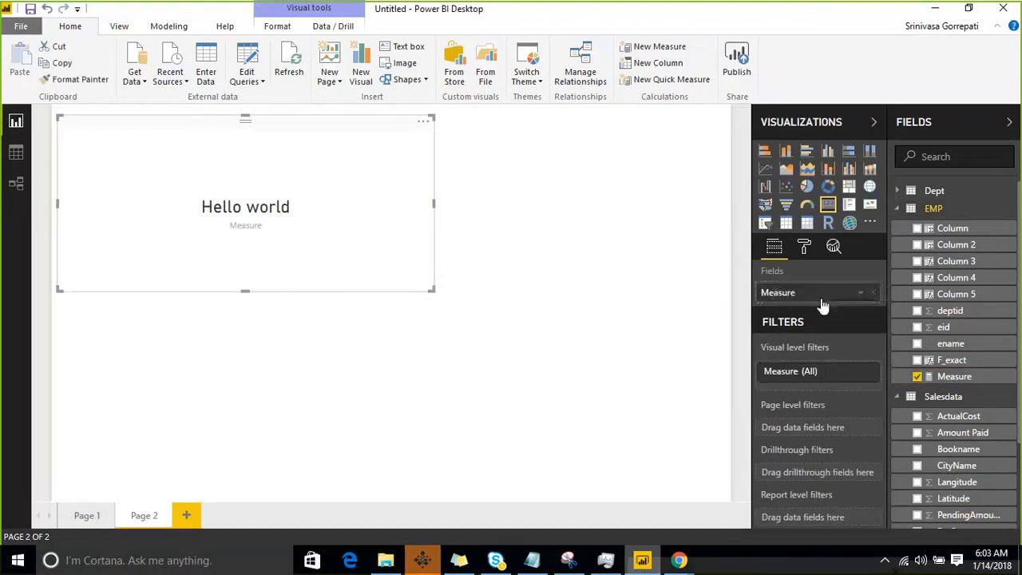
click(871, 294)
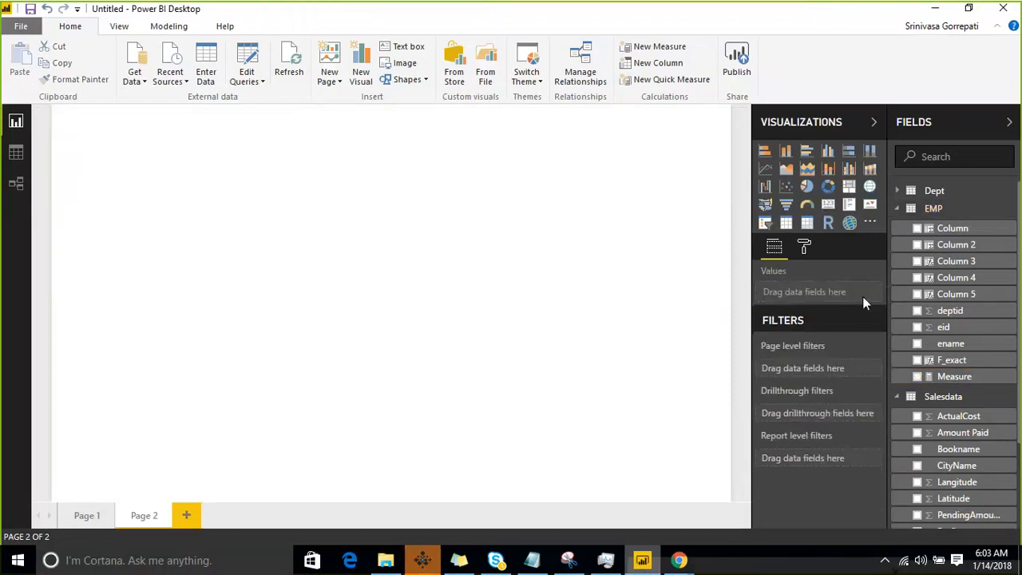
click(828, 204)
drag(954, 376, 830, 294)
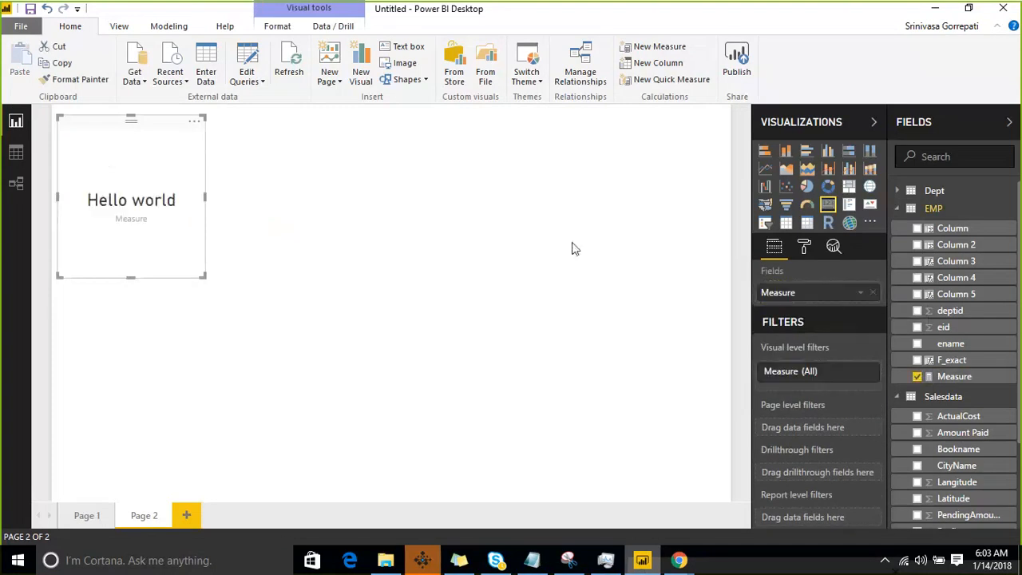
Export the new card's data to the Desktop as the CSV file data, replacing the existing file, and switch to Notepad
click(194, 122)
click(220, 139)
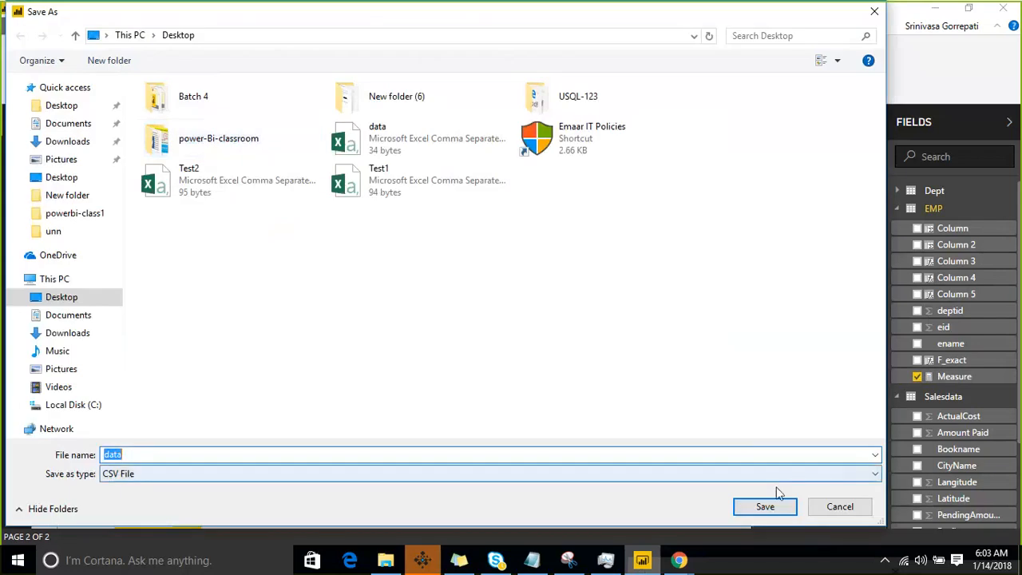
click(759, 504)
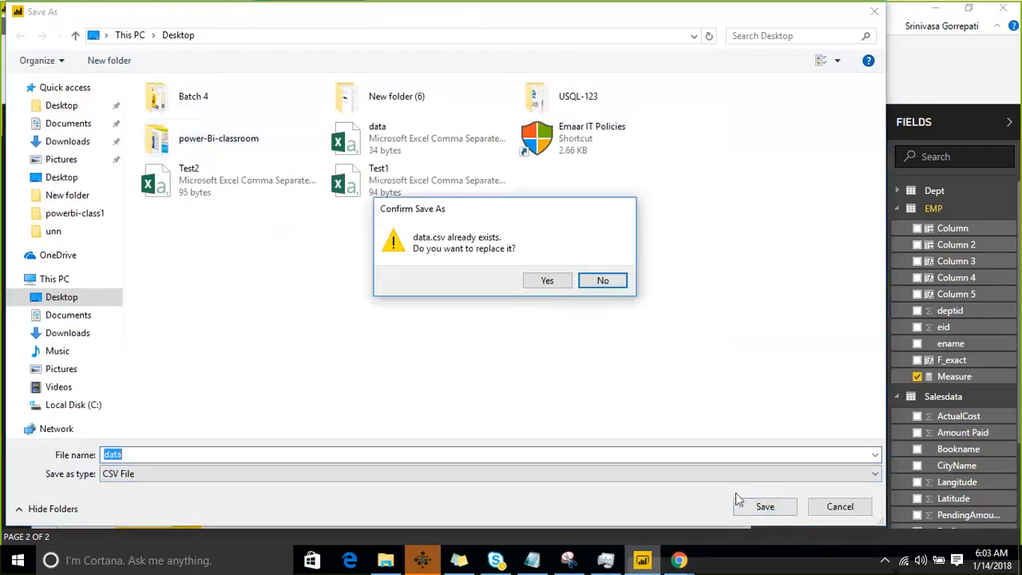
click(540, 282)
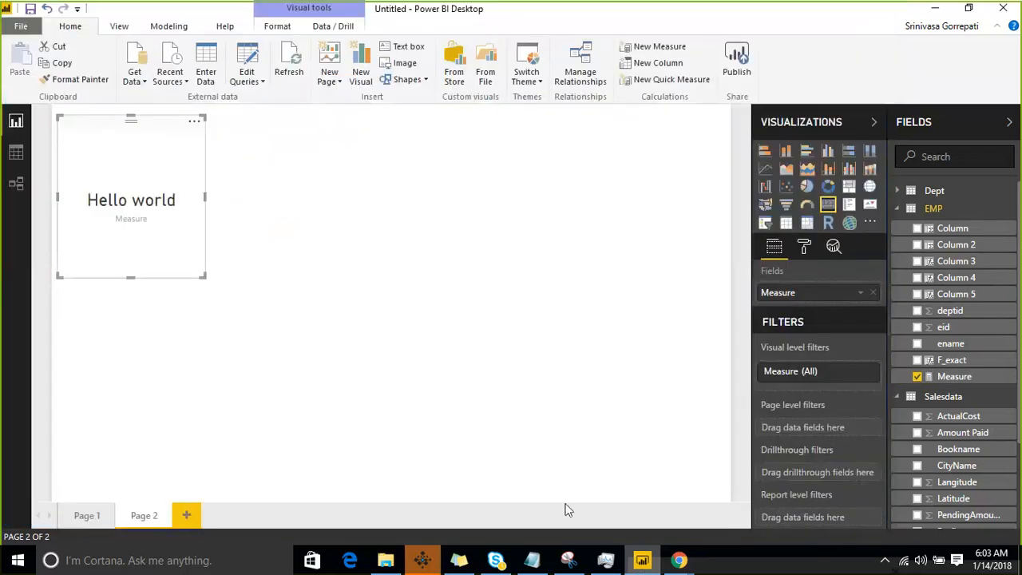
click(533, 560)
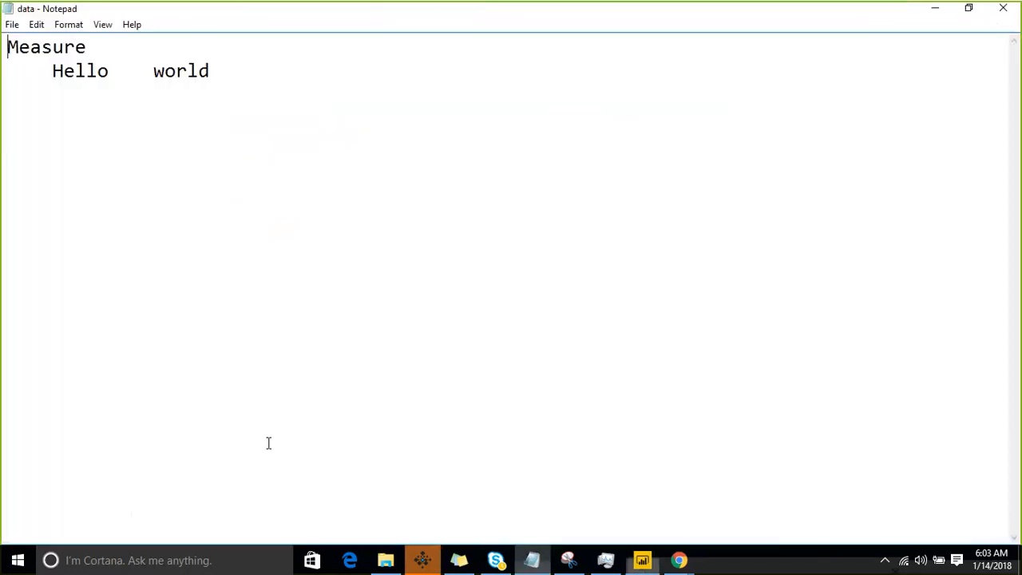
Close the Notepad file, browse to the Desktop in File Explorer, sort by date modified newest first, and open the data CSV file in Excel
click(1004, 11)
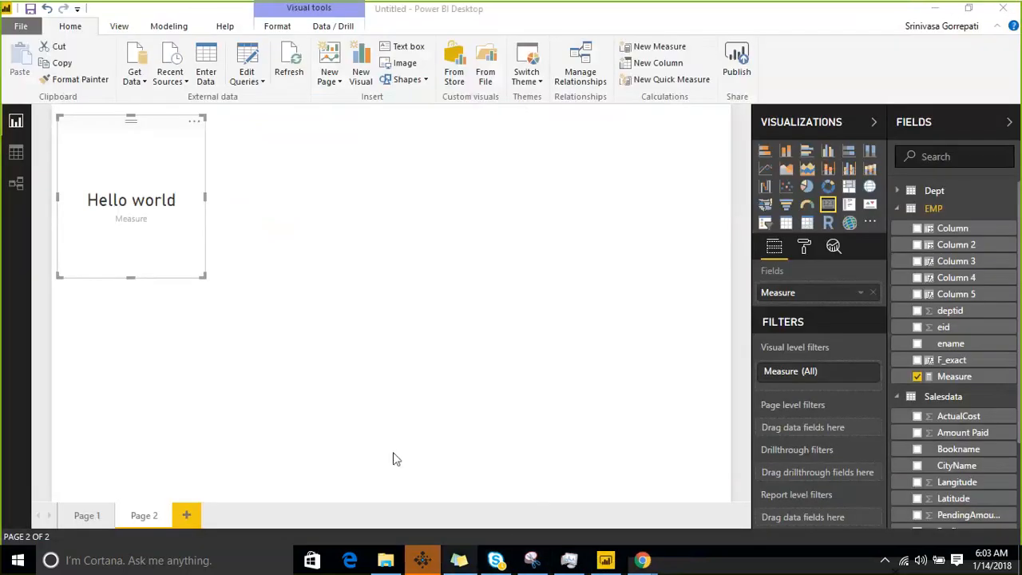
click(386, 561)
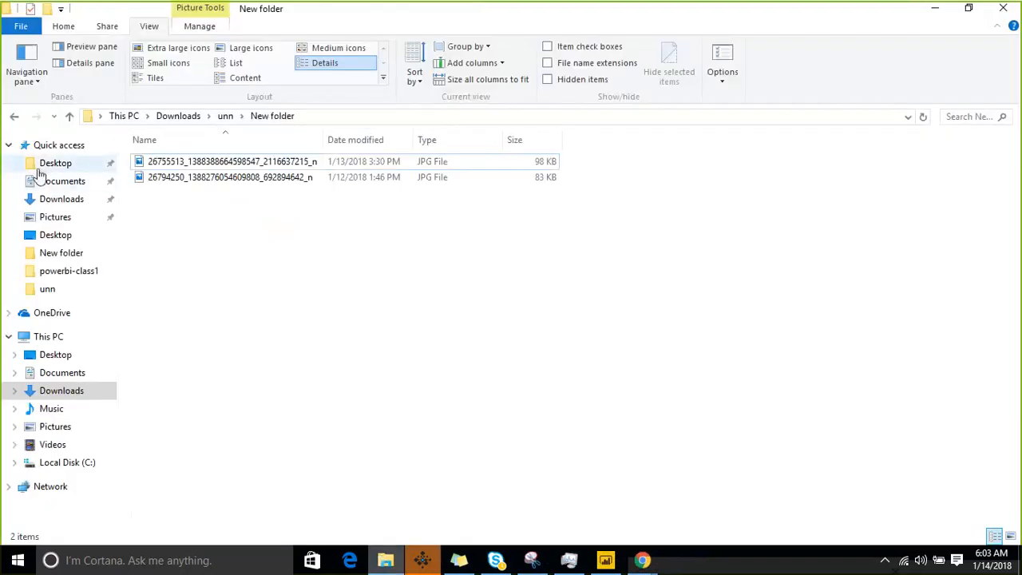
click(44, 169)
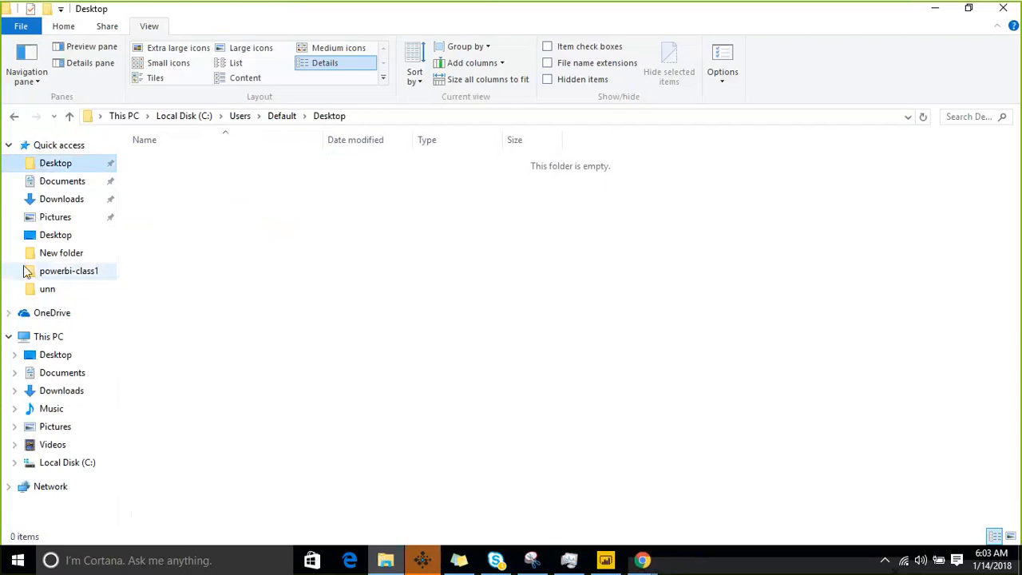
click(56, 357)
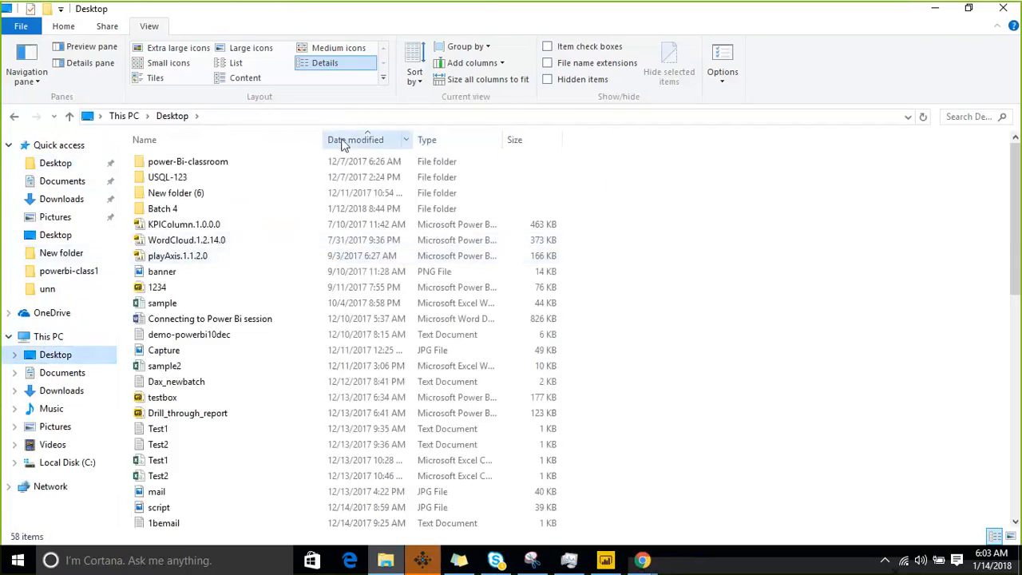
click(342, 143)
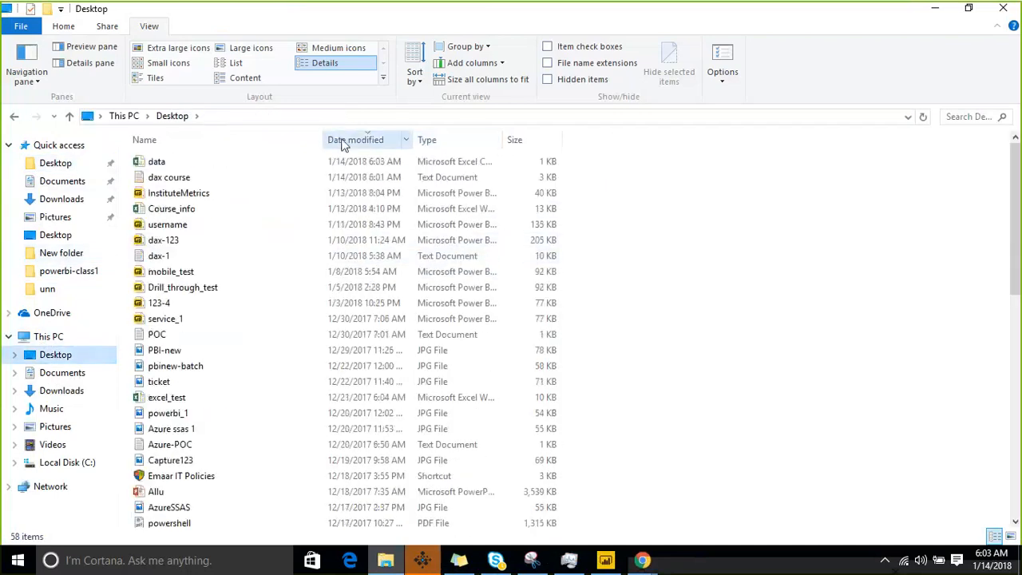
double_click(186, 165)
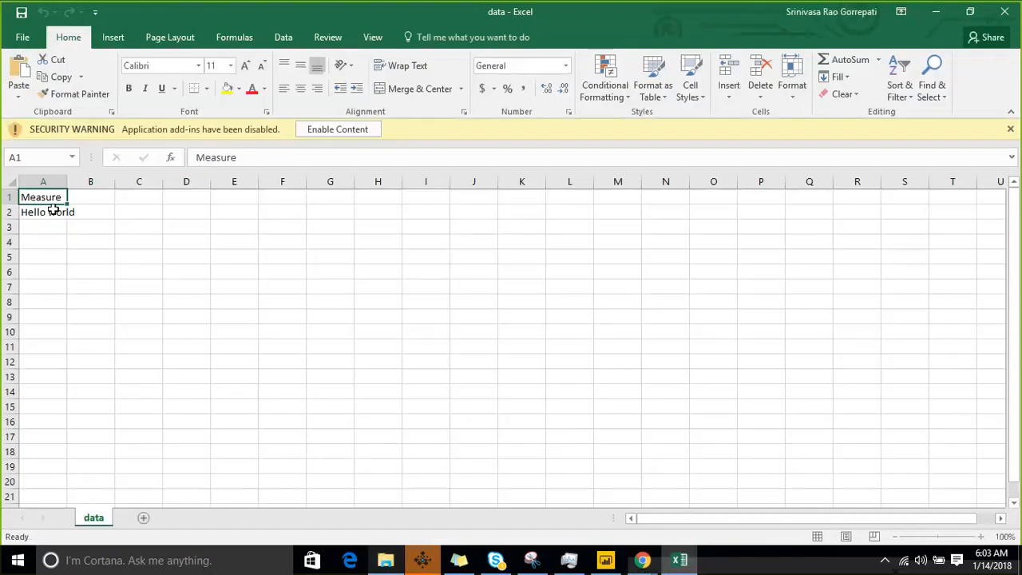
Autofit column A to show the full exported text, dismiss the security warning, and close the workbook without saving
double_click(62, 183)
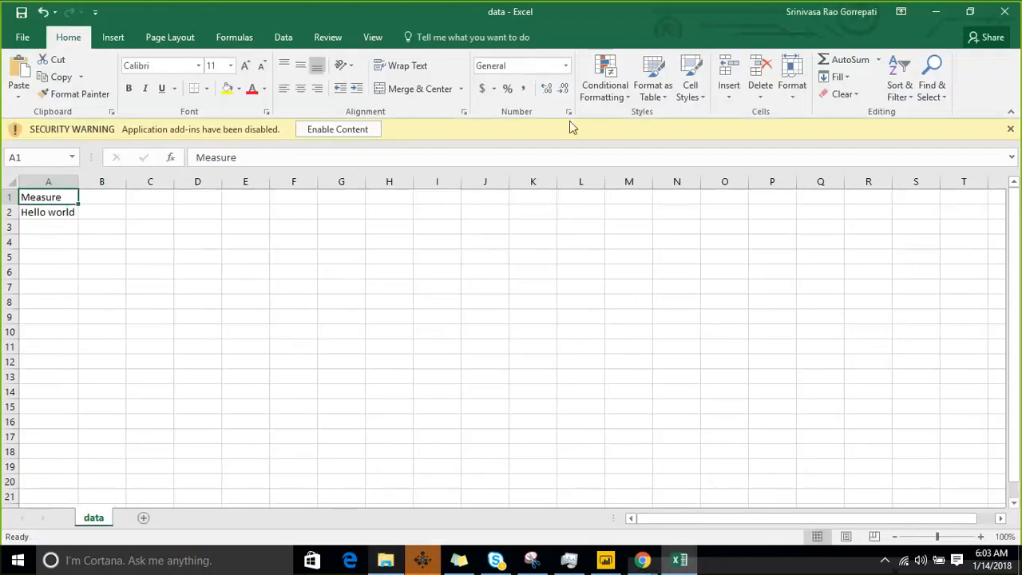
click(1009, 129)
click(1004, 14)
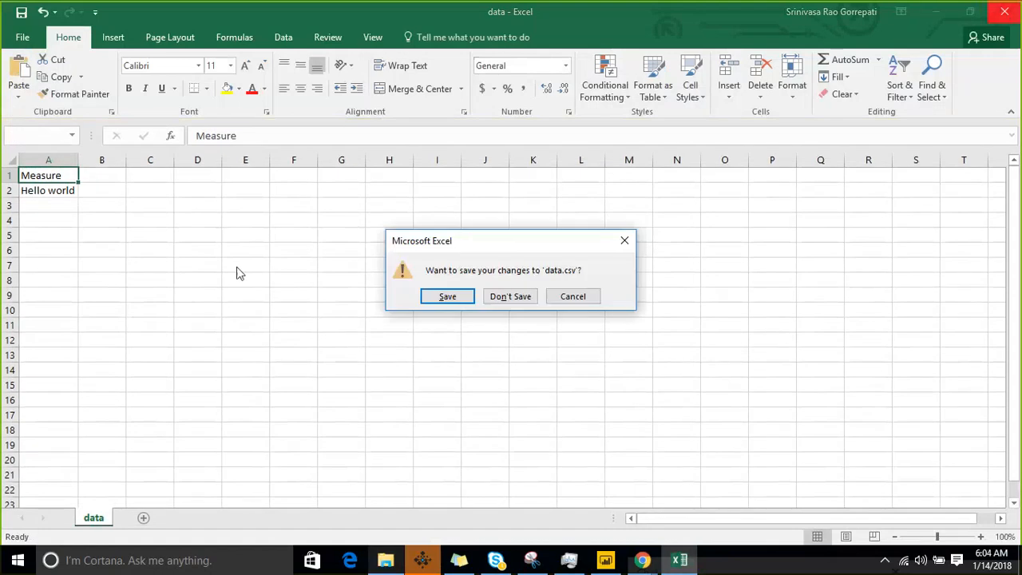
click(522, 295)
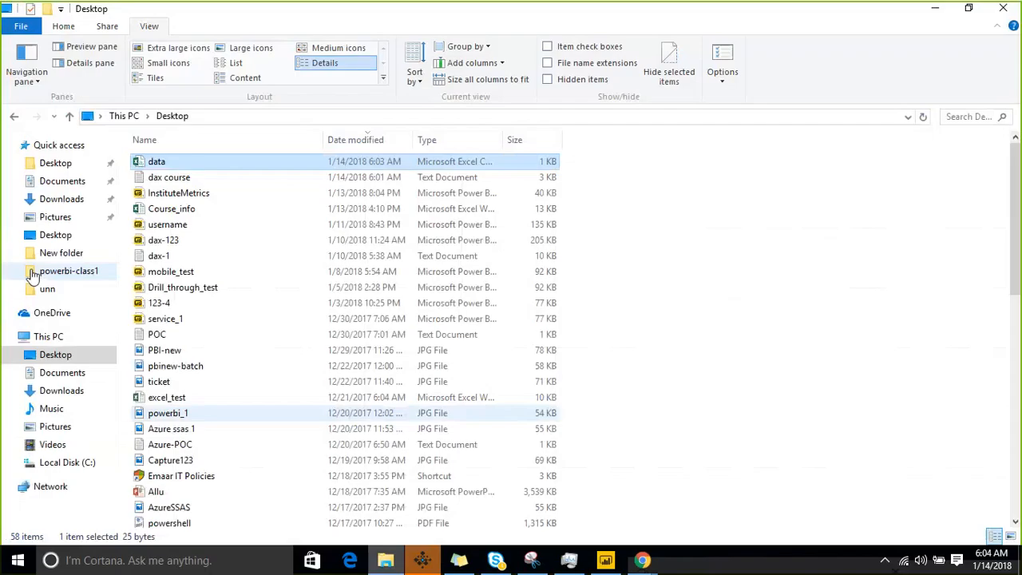
Open the dax course text file in Notepad, and load the Desktop's data CSV file in that window by showing all file types
click(165, 179)
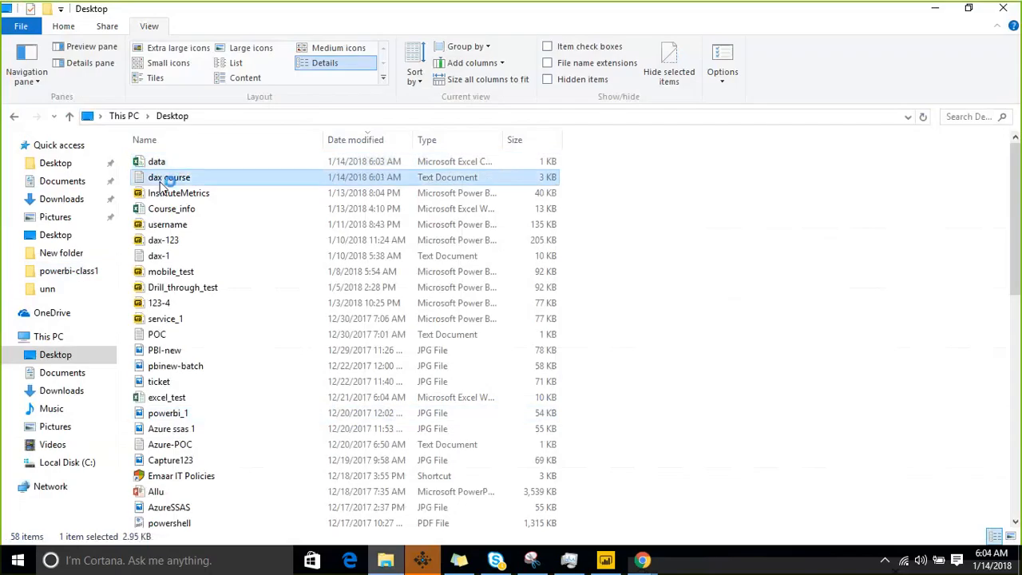
click(223, 220)
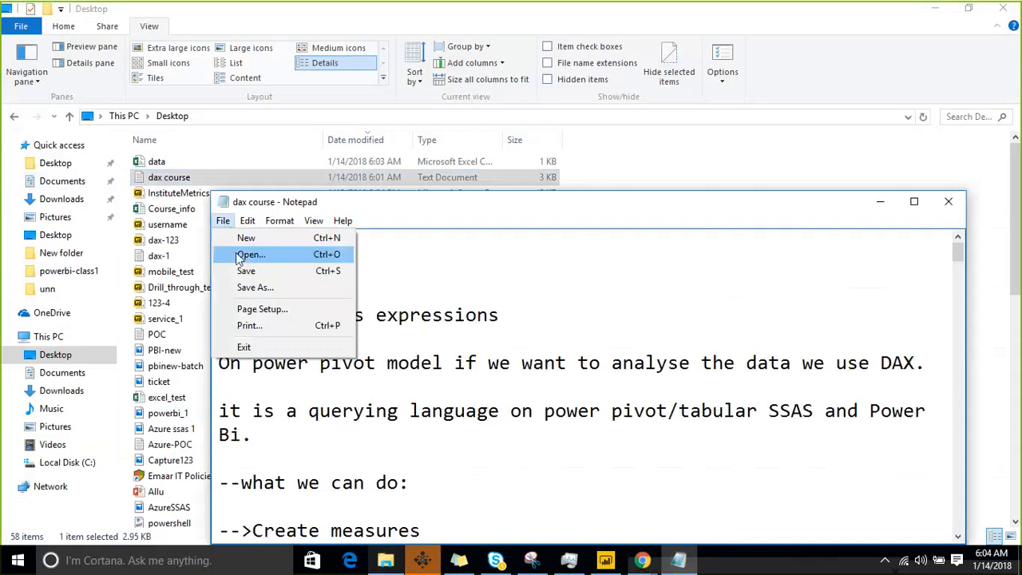
click(235, 252)
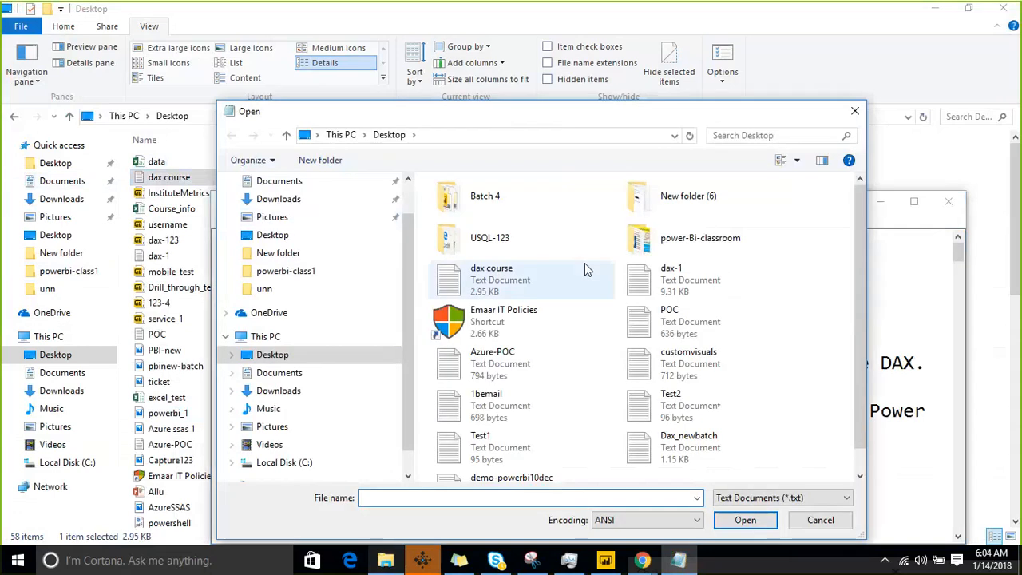
click(750, 495)
click(753, 523)
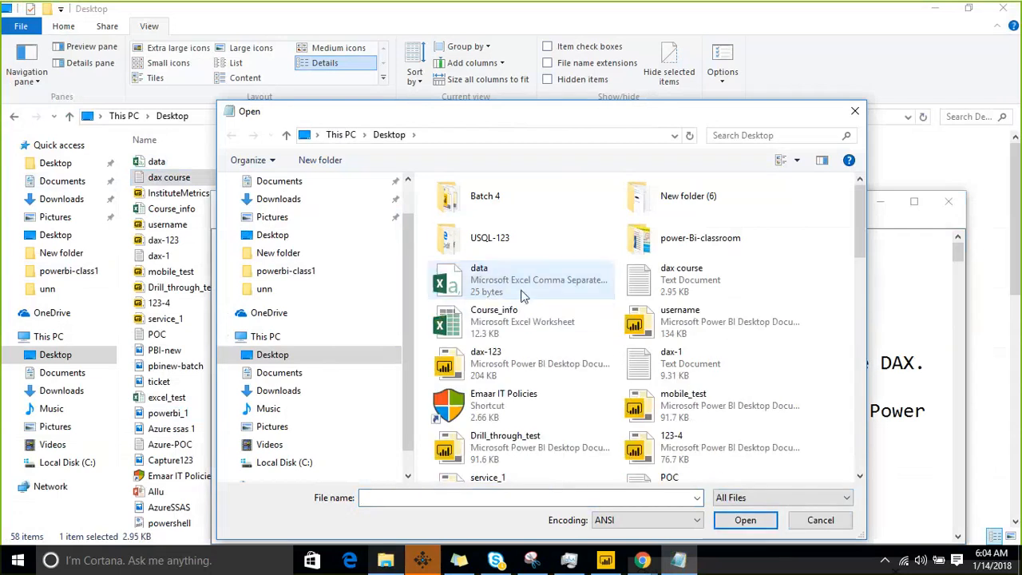
click(479, 275)
click(742, 520)
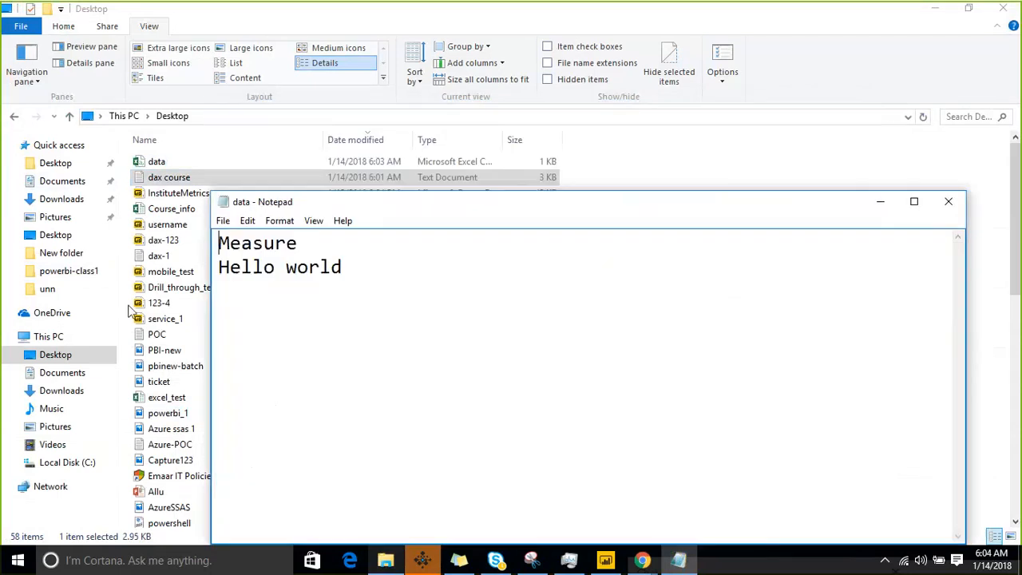
Check the spacing before Hello and between Hello and world in the exported data with the text cursor, and minimize Notepad
click(217, 269)
click(282, 270)
key(Right)
click(881, 201)
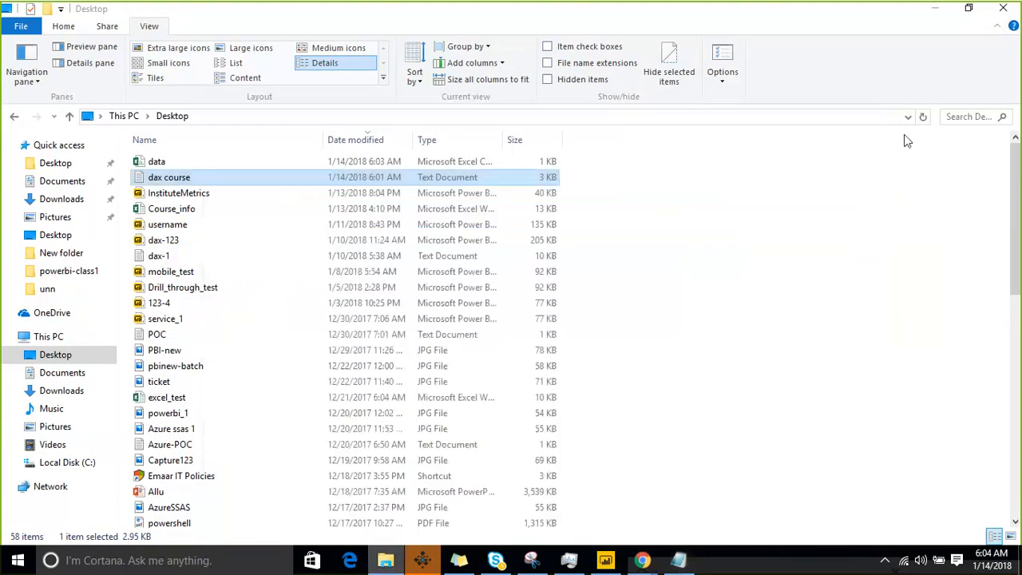
Return to Power BI Desktop and reduce the height of the Hello world card on Page 2
click(944, 13)
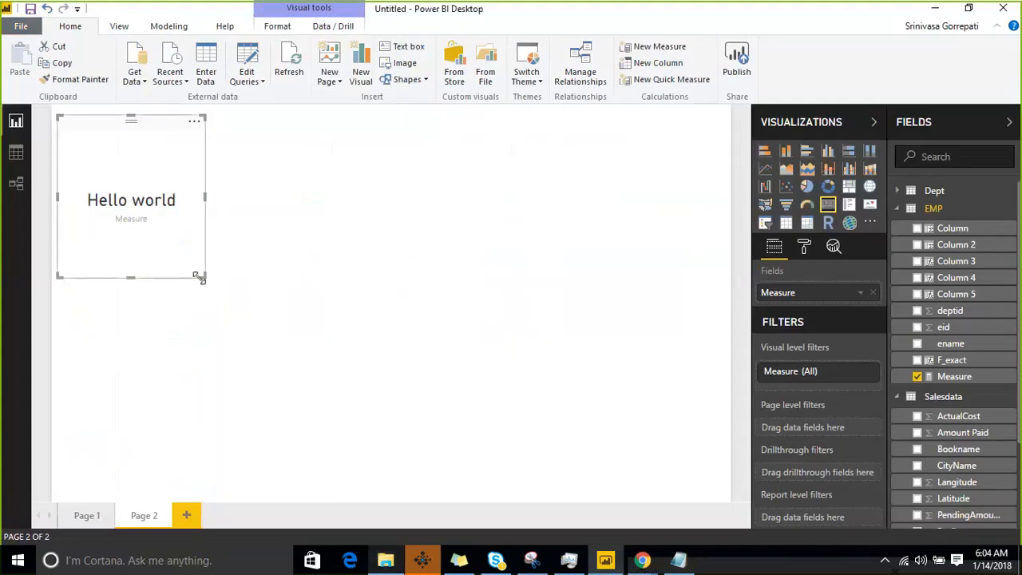
drag(199, 277, 197, 222)
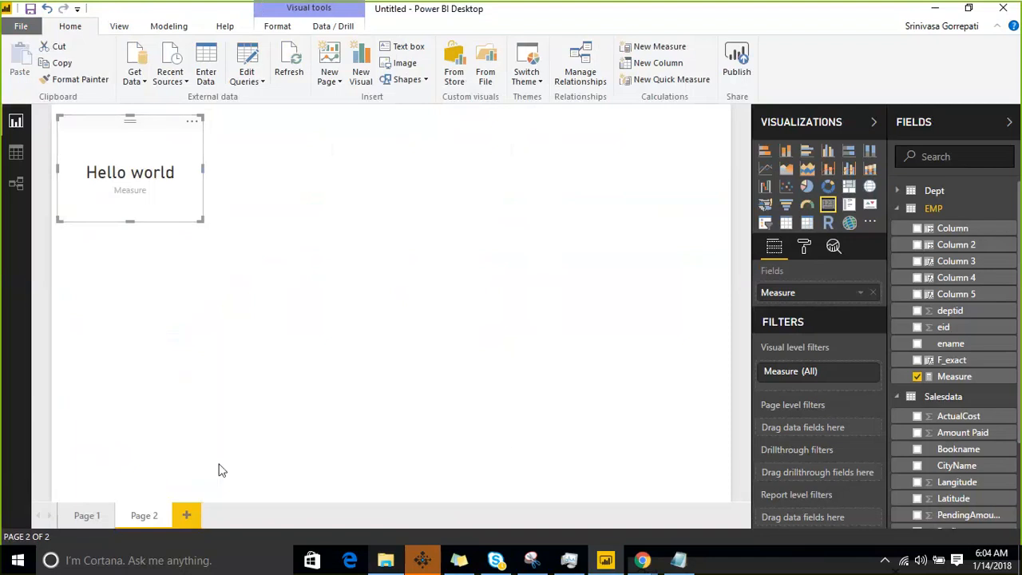
Switch to Notepad, open the dax course text file from the Desktop, and maximize the window
click(677, 560)
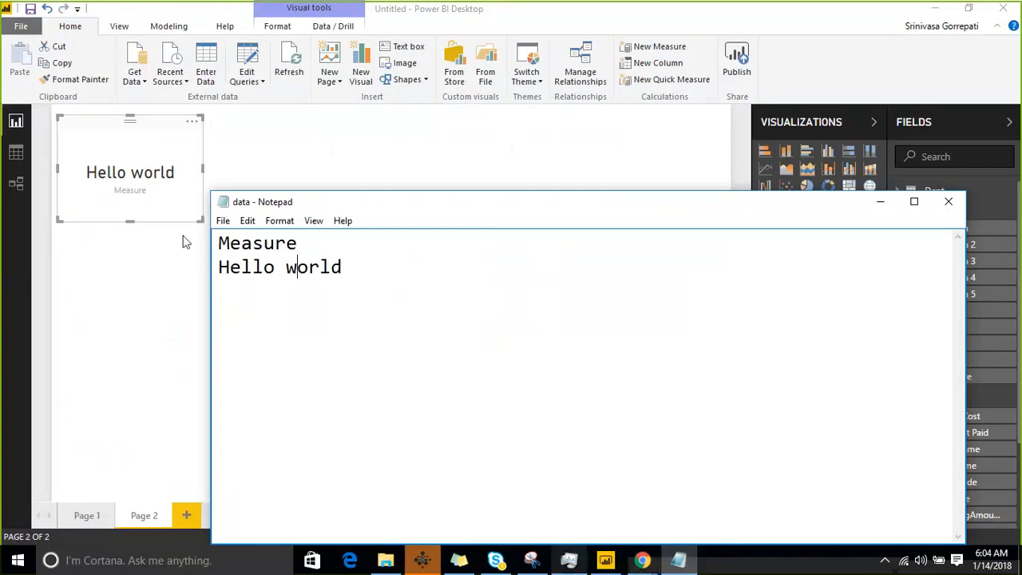
click(224, 222)
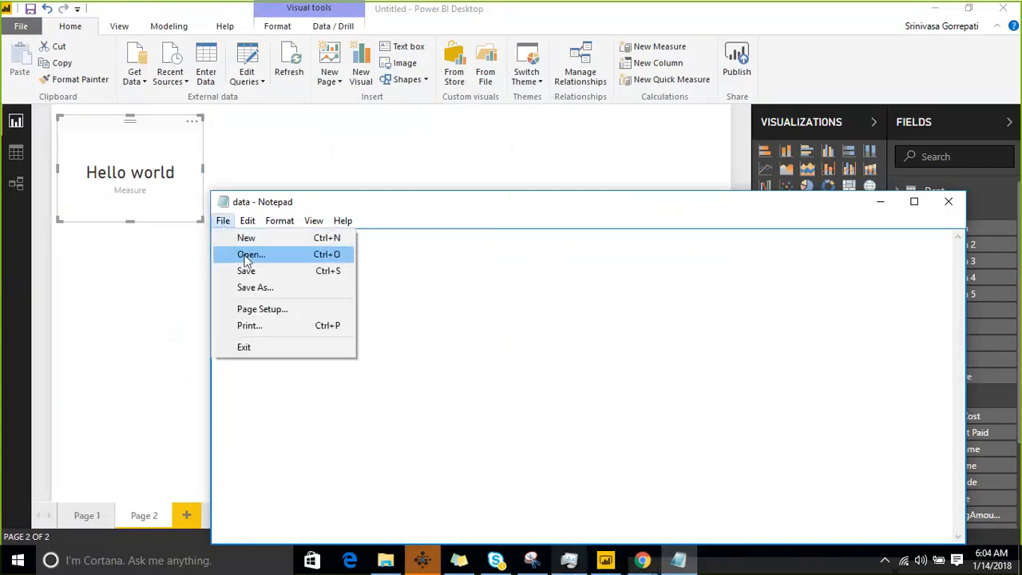
click(247, 255)
click(491, 275)
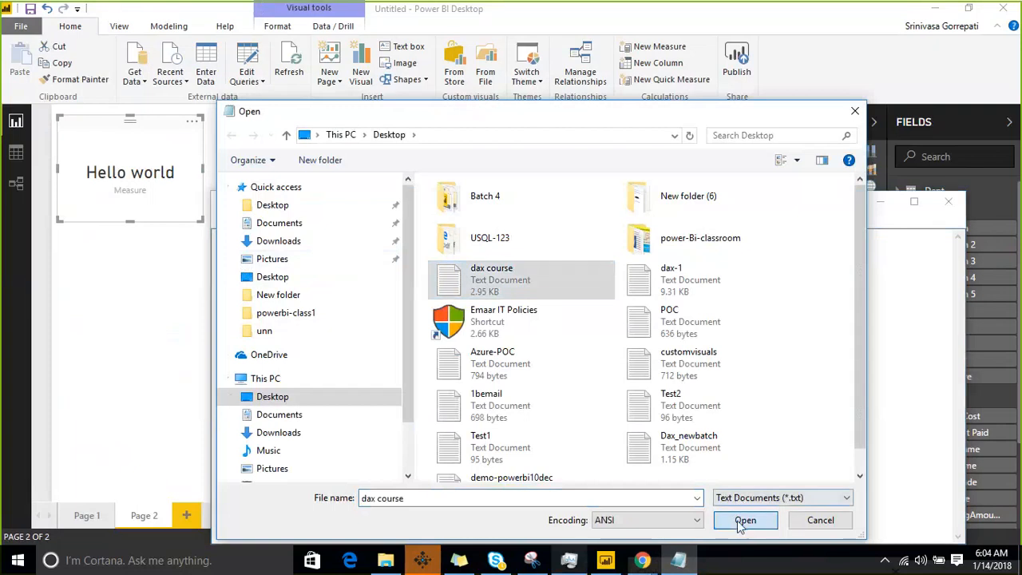
click(745, 519)
click(914, 202)
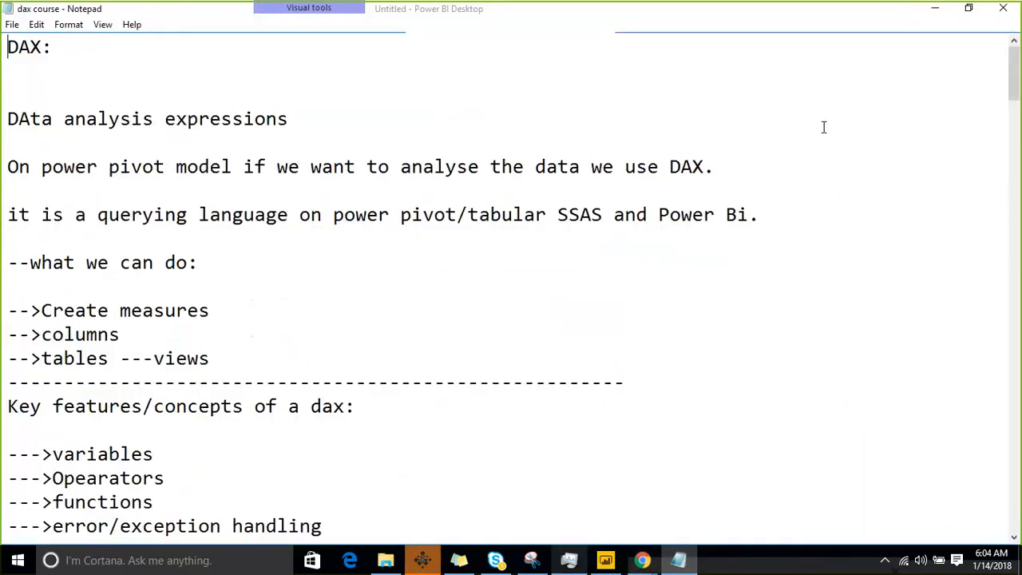
Move mid from above trim to a new line directly below trim in the notes' text function list
scroll(413, 262, down, 15)
scroll(413, 262, down, 20)
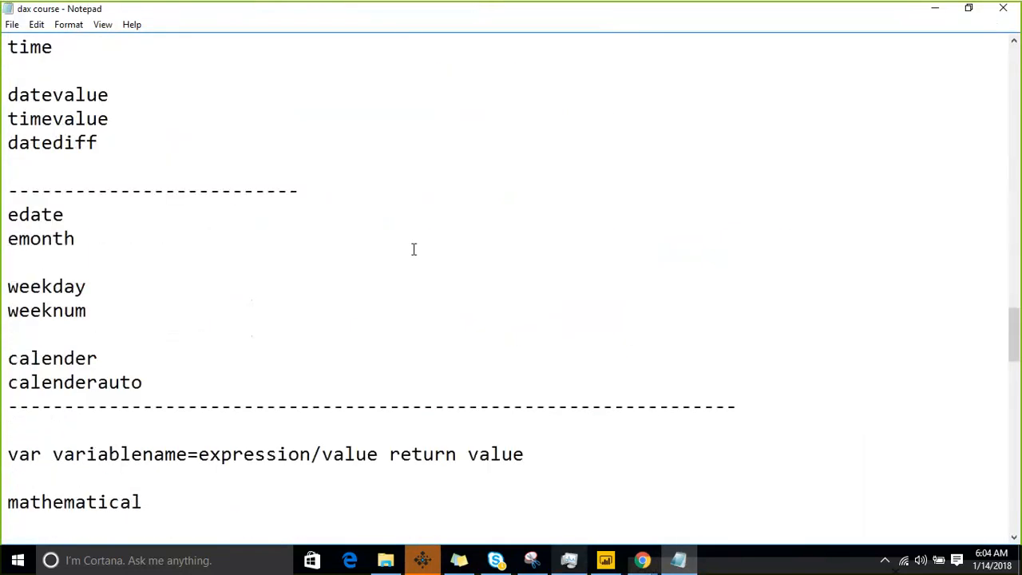
scroll(413, 249, down, 11)
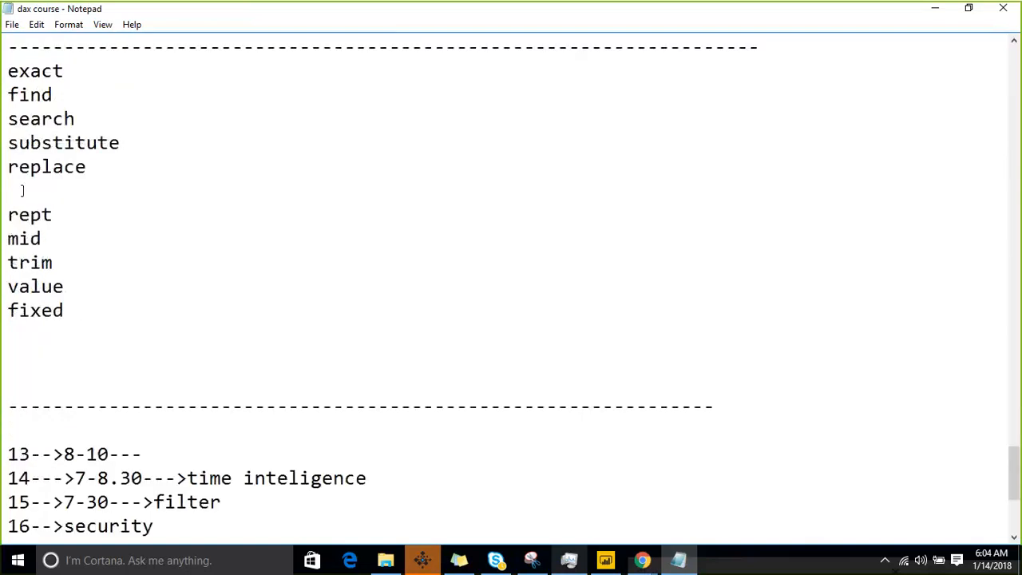
scroll(20, 177, down, 4)
scroll(20, 178, up, 7)
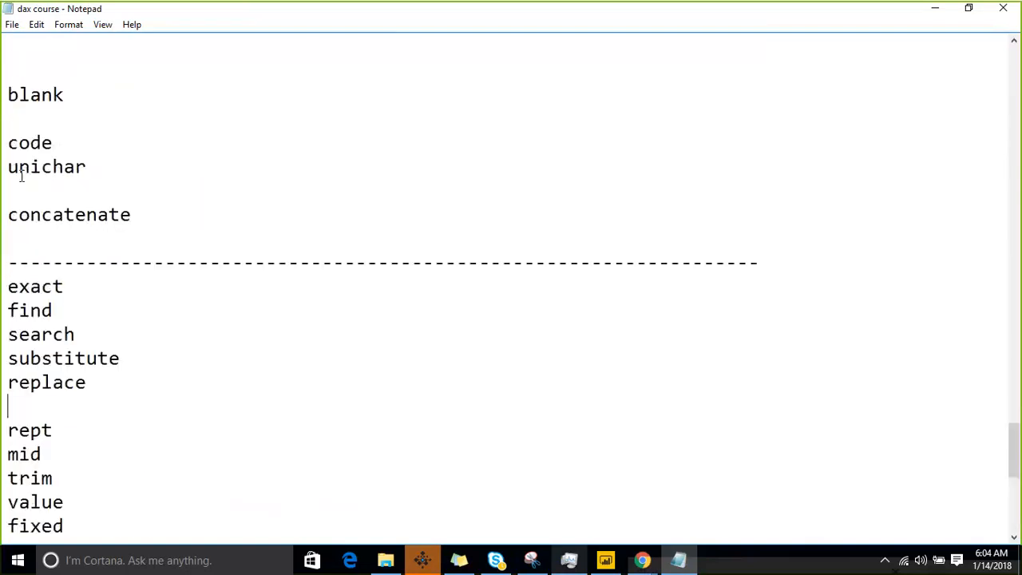
click(59, 435)
key(shift+Up)
drag(61, 461, 6, 454)
key(ctrl+c)
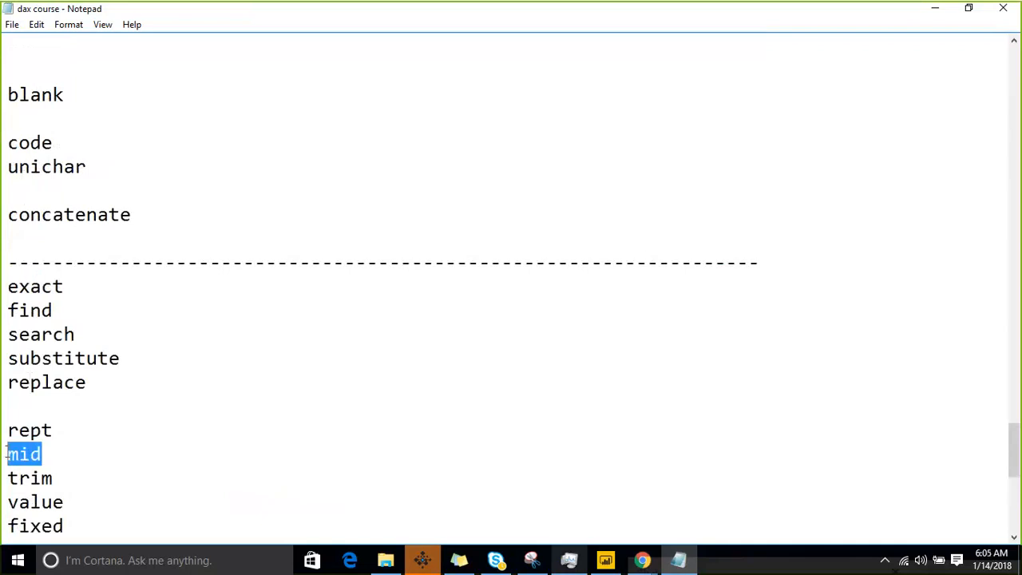
key(Delete)
scroll(25, 438, down, 3)
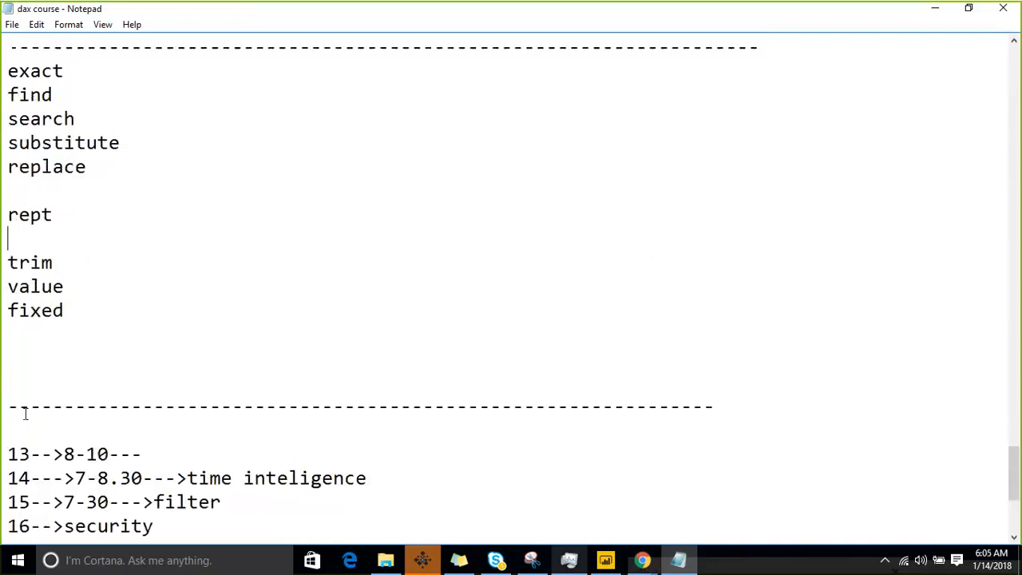
click(89, 271)
key(Return)
key(ctrl+v)
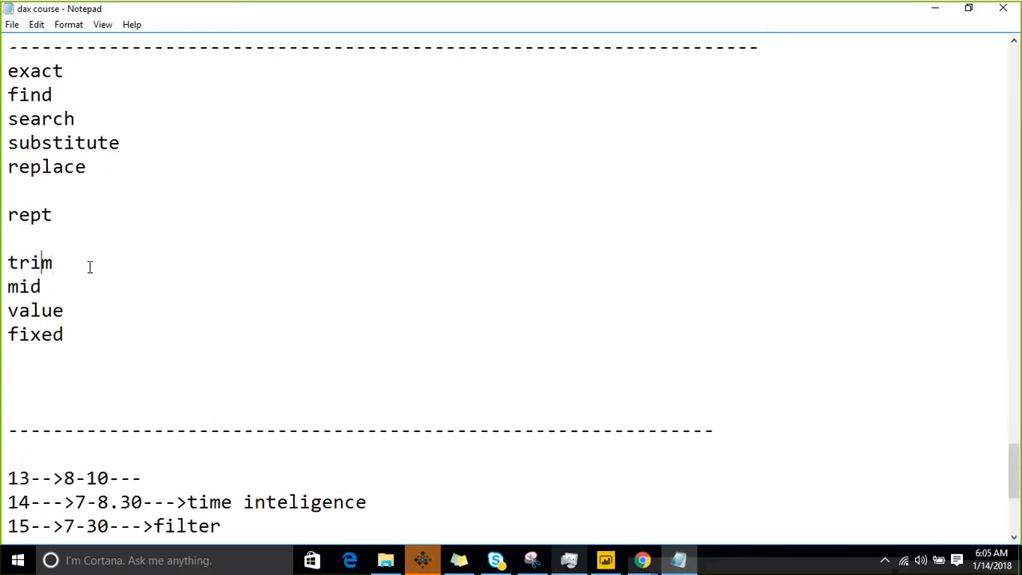
Remove the blank lines above trim and above rept in the text function list
key(Up)
key(BackSpace)
key(Up)
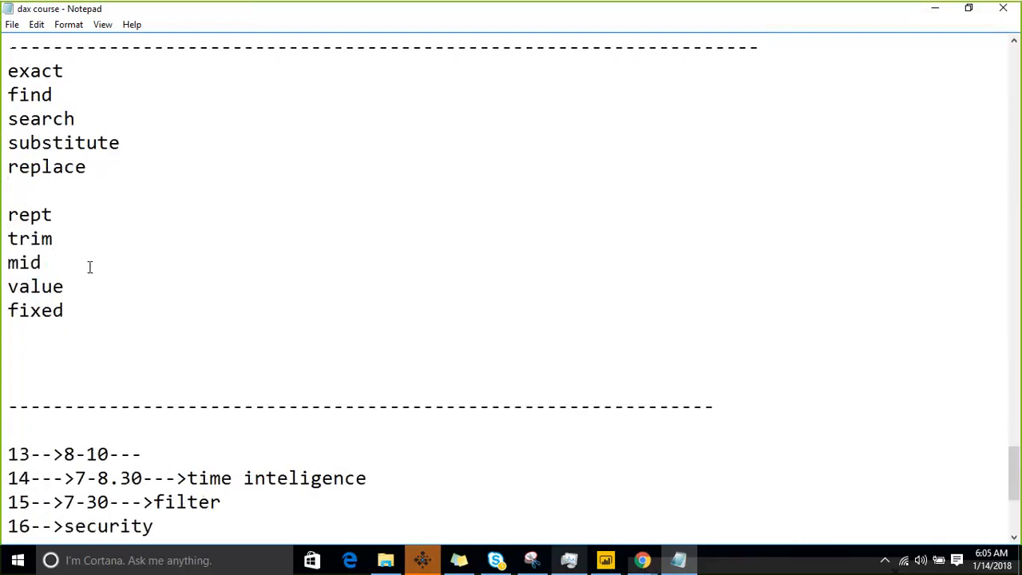
key(BackSpace)
key(Down)
key(Down)
key(Down)
key(Up)
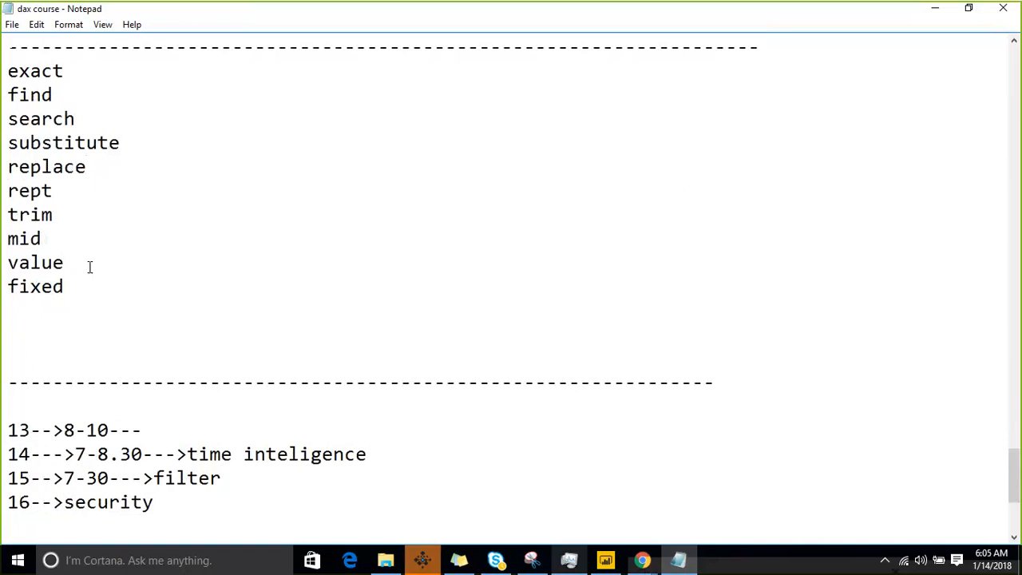
Insert two blank lines between trim and mid to separate the remaining text functions
key(End)
key(Return)
key(Return)
key(Down)
key(Down)
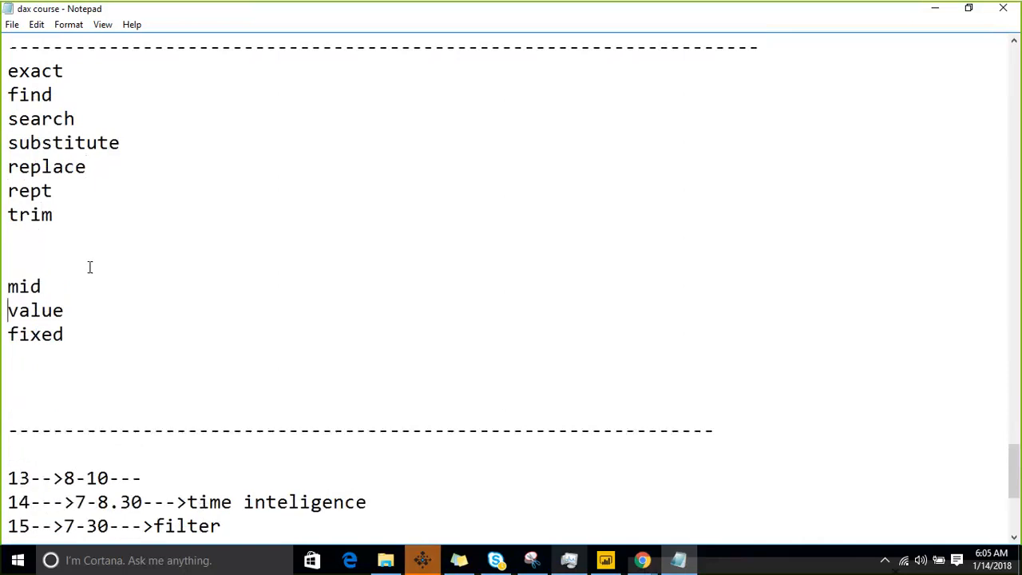
key(Down)
key(Down)
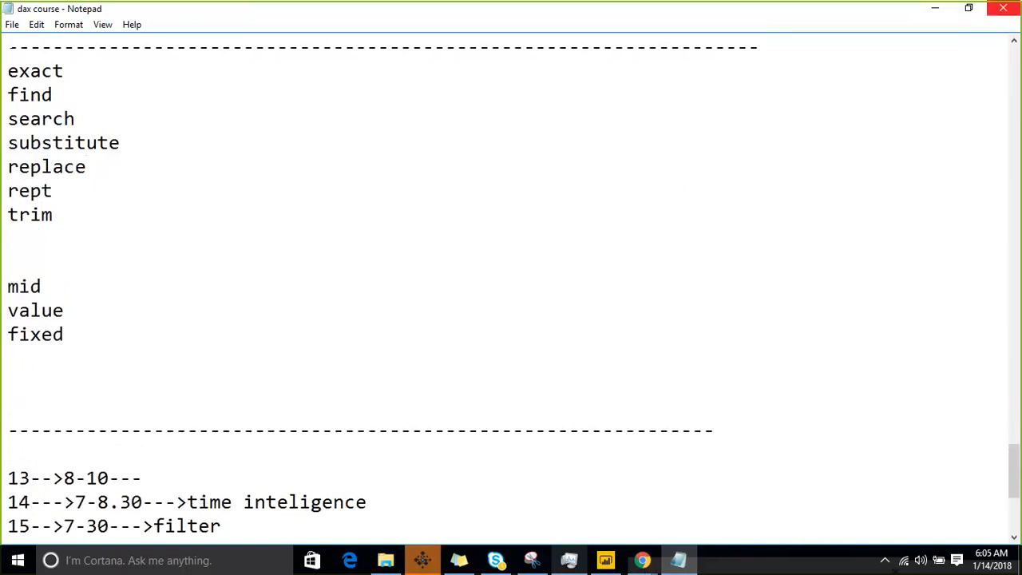
Switch to Power BI Desktop, add a calculated column to the EMP table in Data view, and start its formula with MID(
click(942, 8)
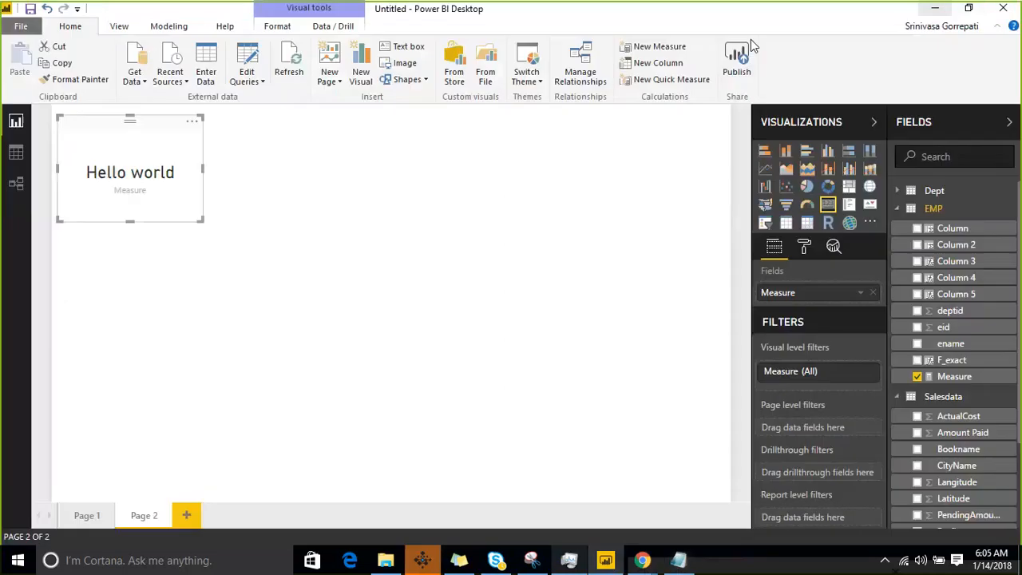
click(394, 237)
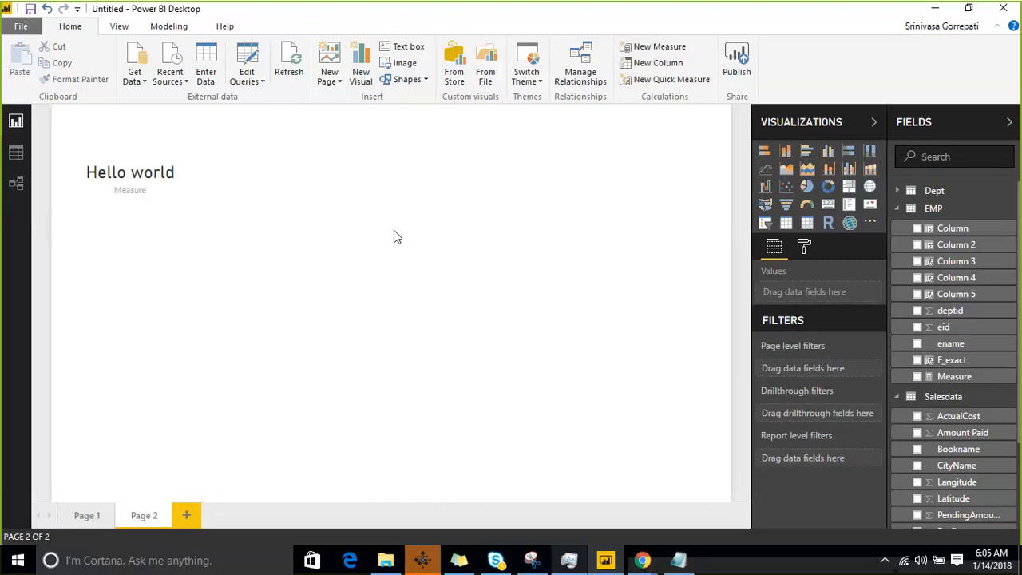
click(15, 145)
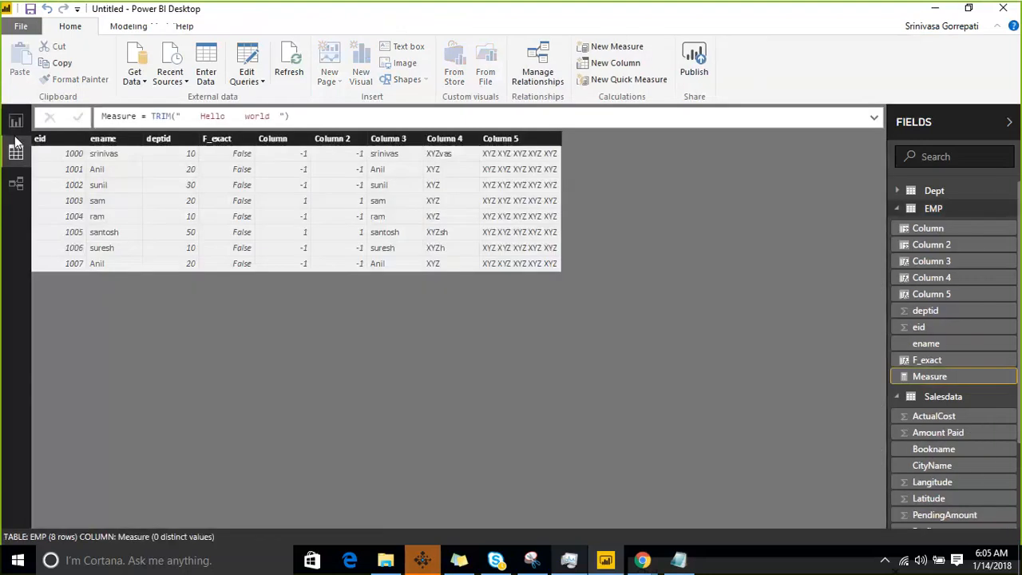
right_click(1011, 215)
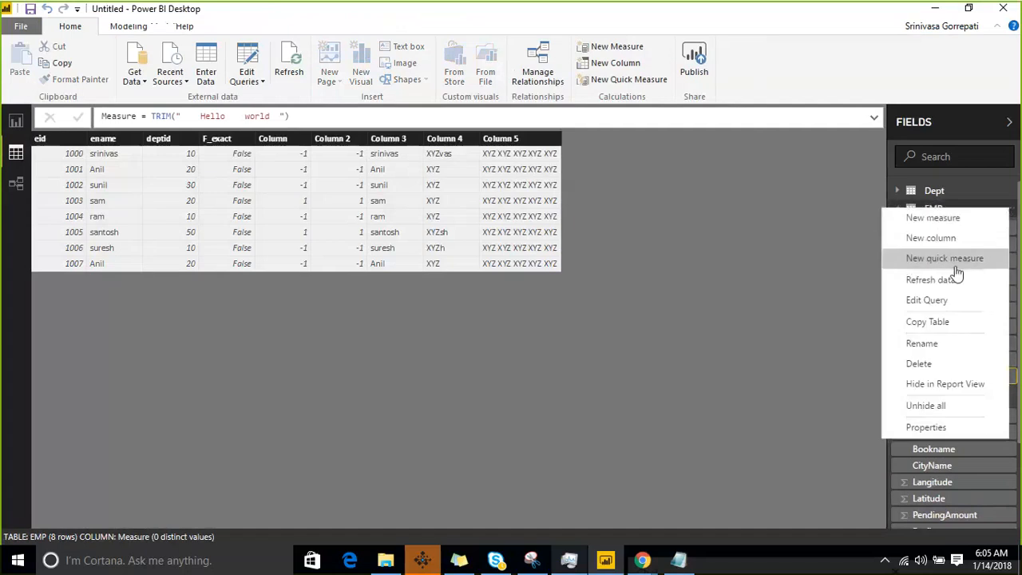
key(Escape)
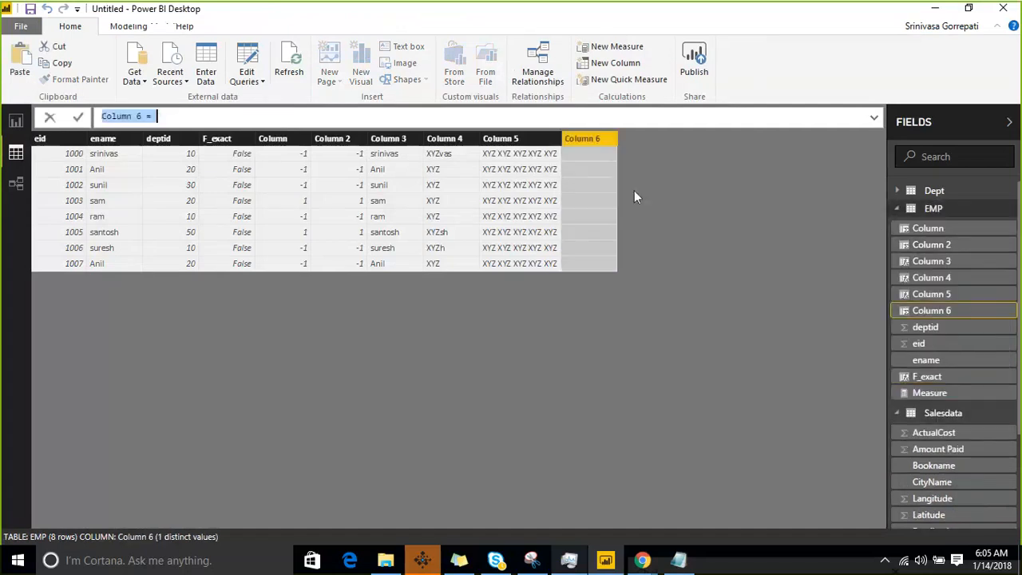
text(MID()
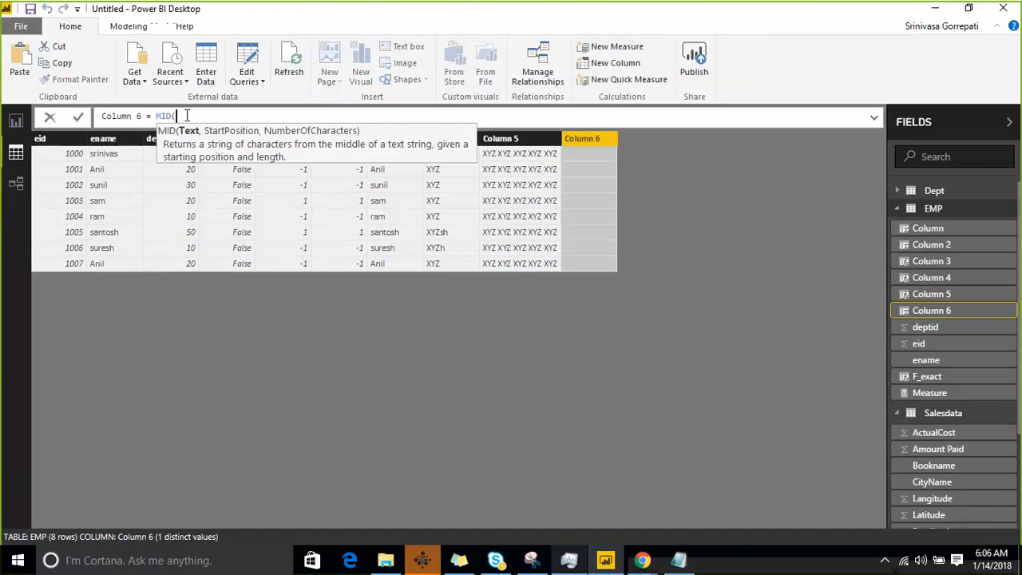
text(en)
key(Tab)
key(BackSpace)
key(BackSpace)
key(BackSpace)
key(BackSpace)
key(BackSpace)
key(BackSpace)
key(BackSpace)
key(BackSpace)
key(BackSpace)
key(BackSpace)
key(BackSpace)
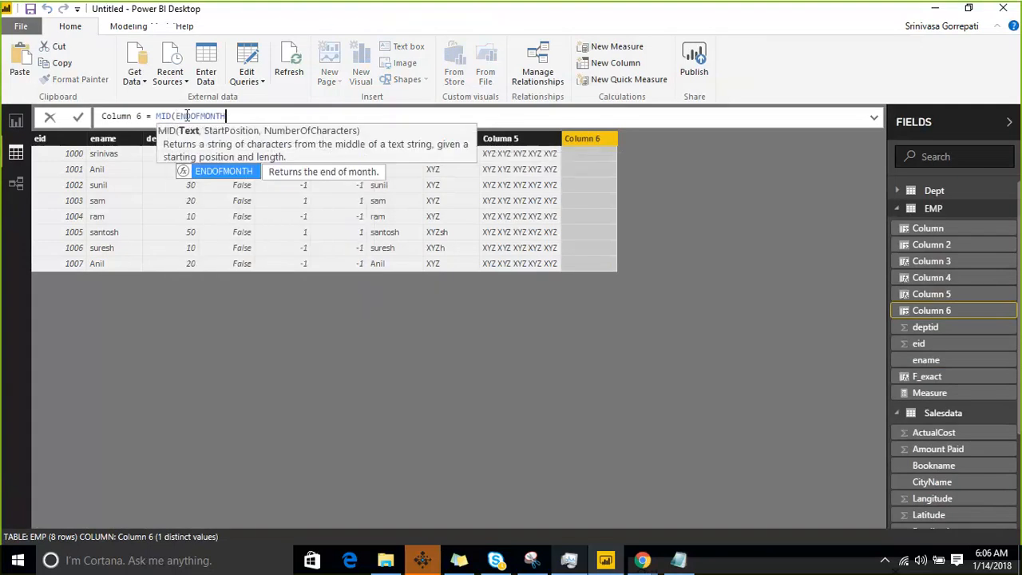
Complete the new column's formula as MID(EMP[ename],2,3) and commit it
text(e)
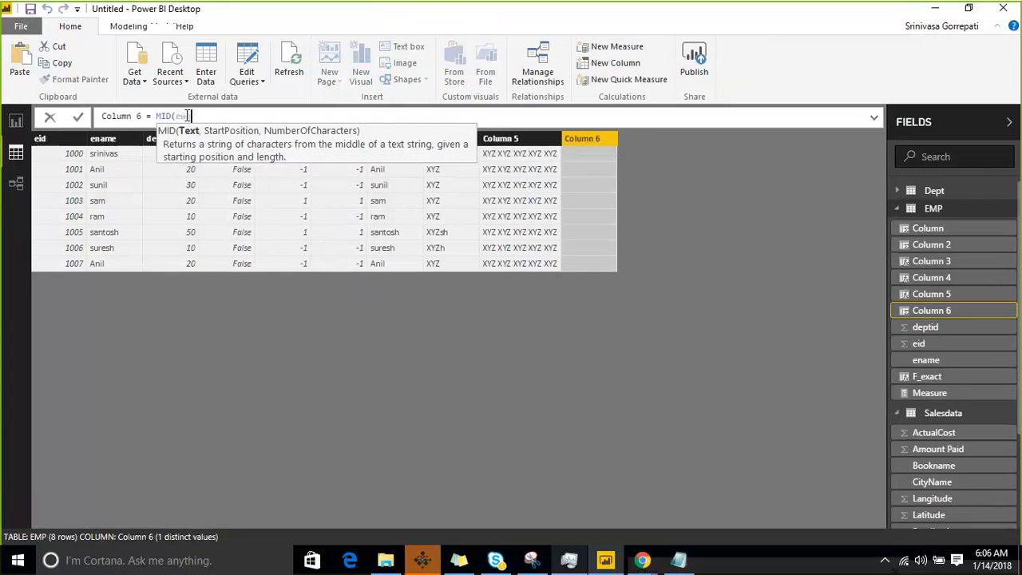
text(na)
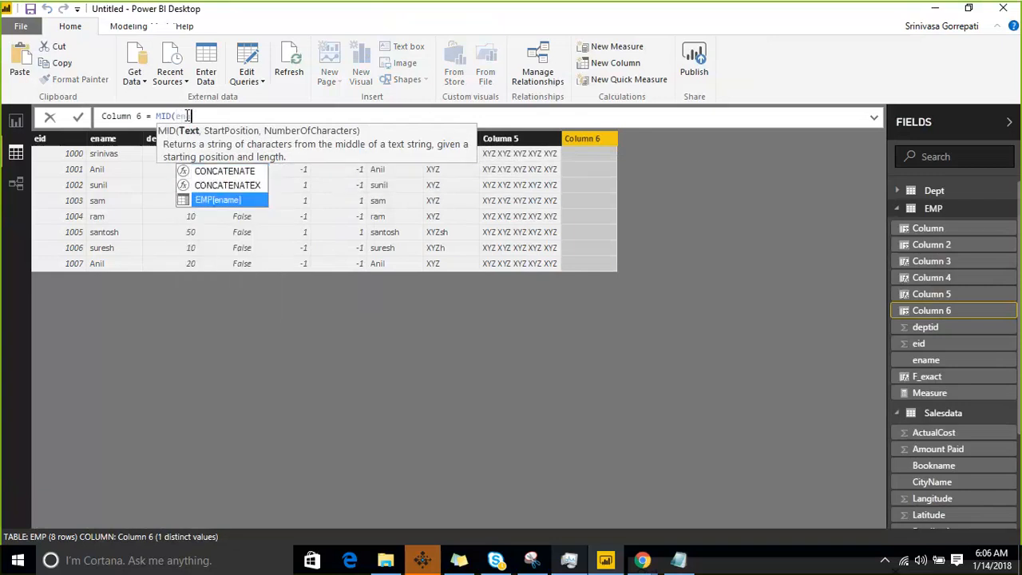
key(Tab)
text(,2,)
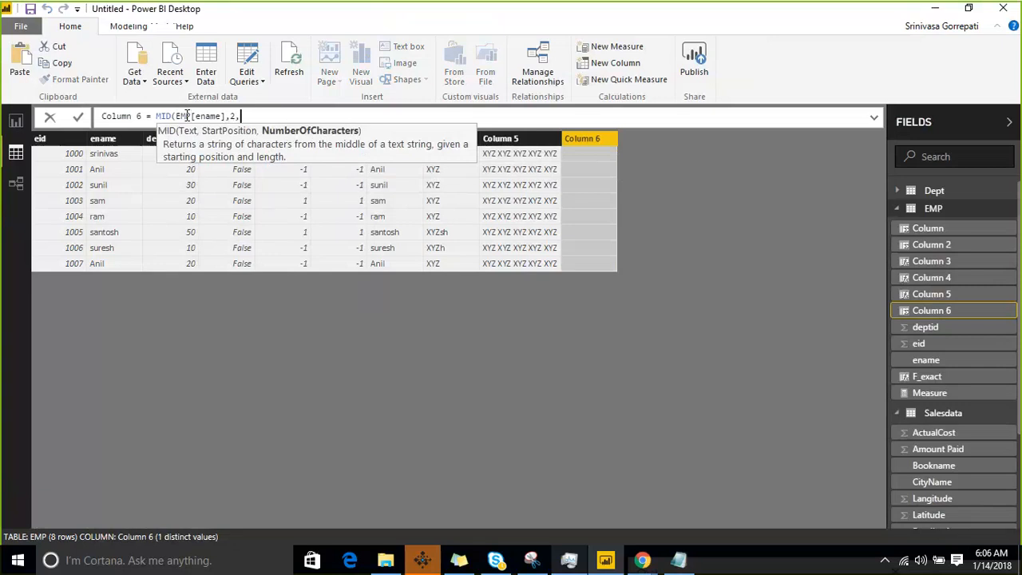
text(3))
key(Return)
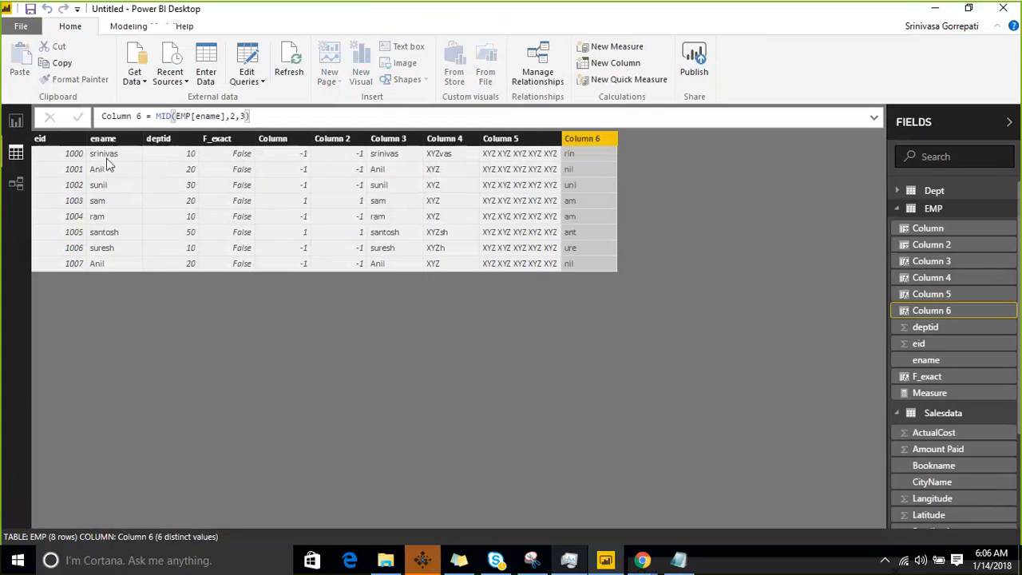
Change the MID formula's start position to 3 and its number of characters to 2, and select the ename column for comparison
click(236, 117)
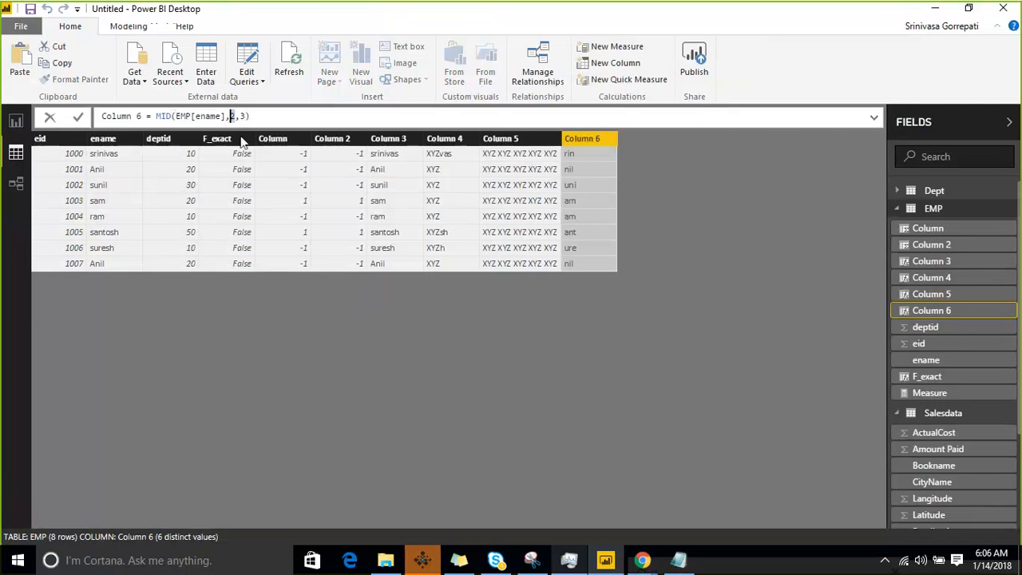
key(BackSpace)
text(3)
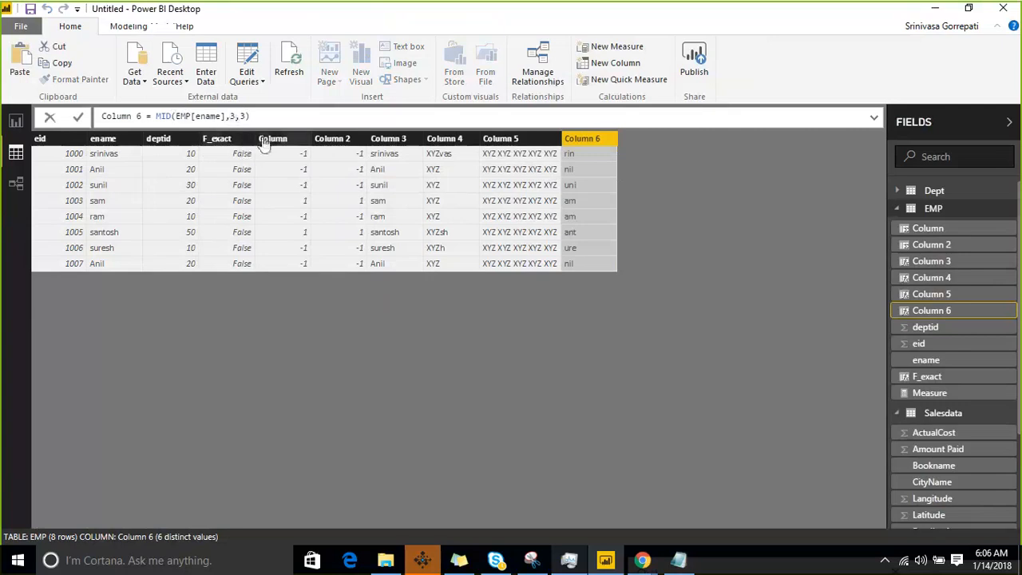
key(Delete)
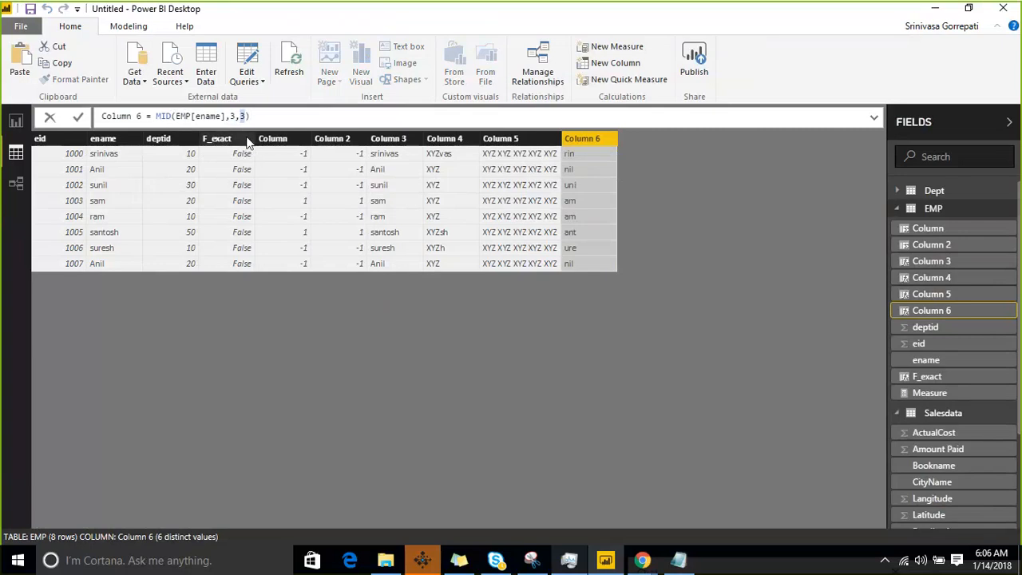
text(2)
key(Return)
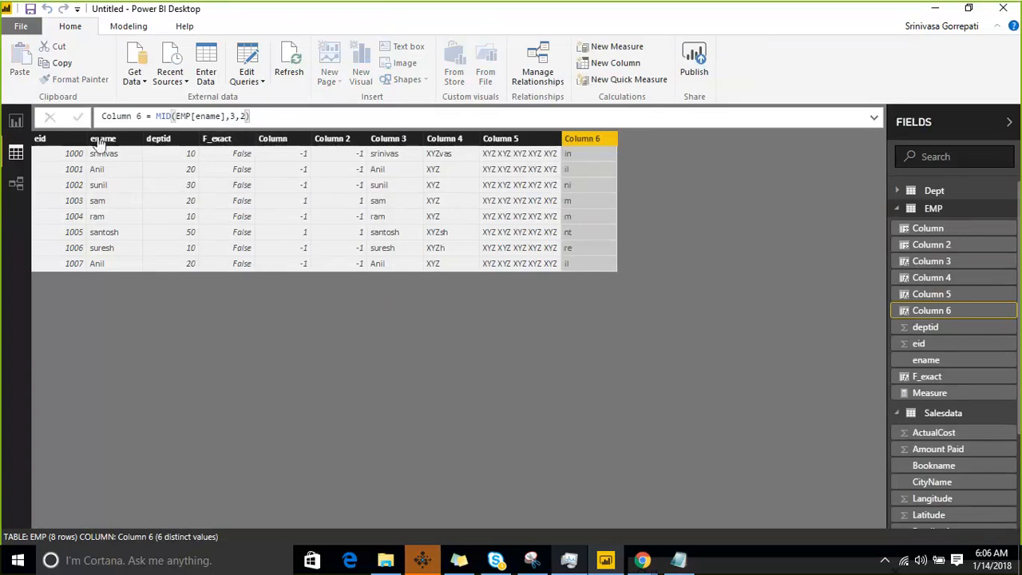
click(104, 184)
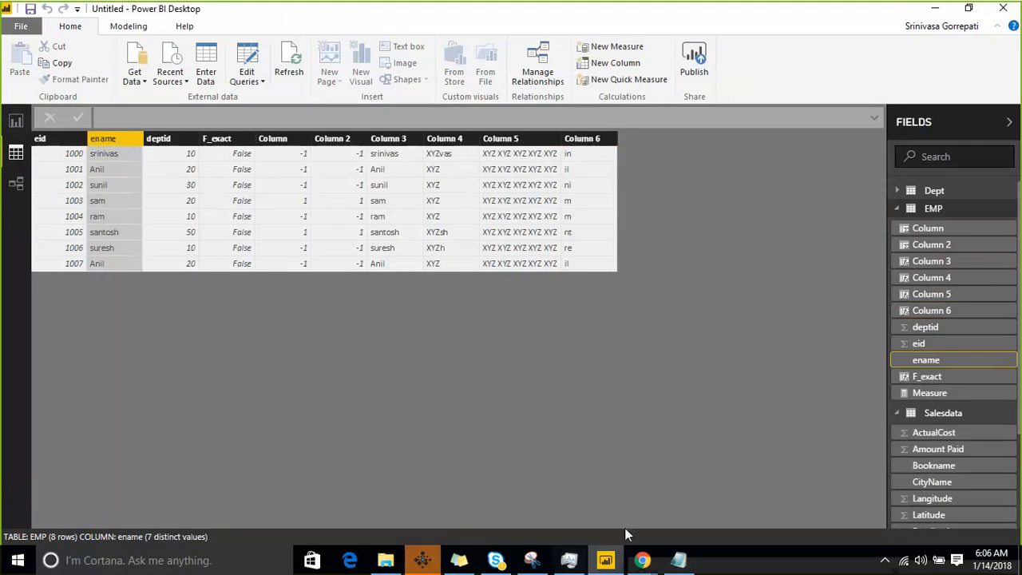
Add another calculated column to the EMP table and start its formula with val
click(1011, 208)
click(980, 236)
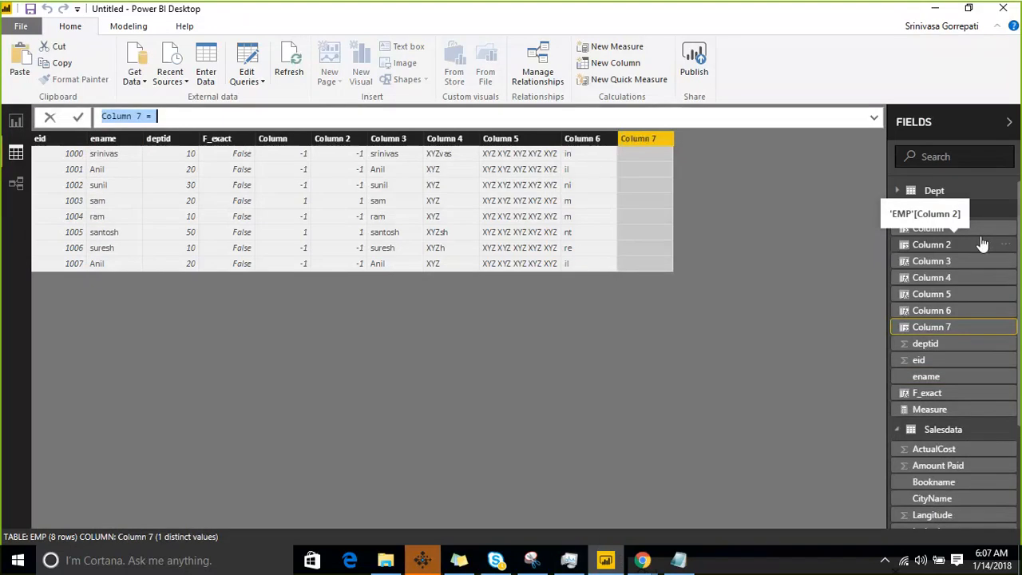
click(414, 120)
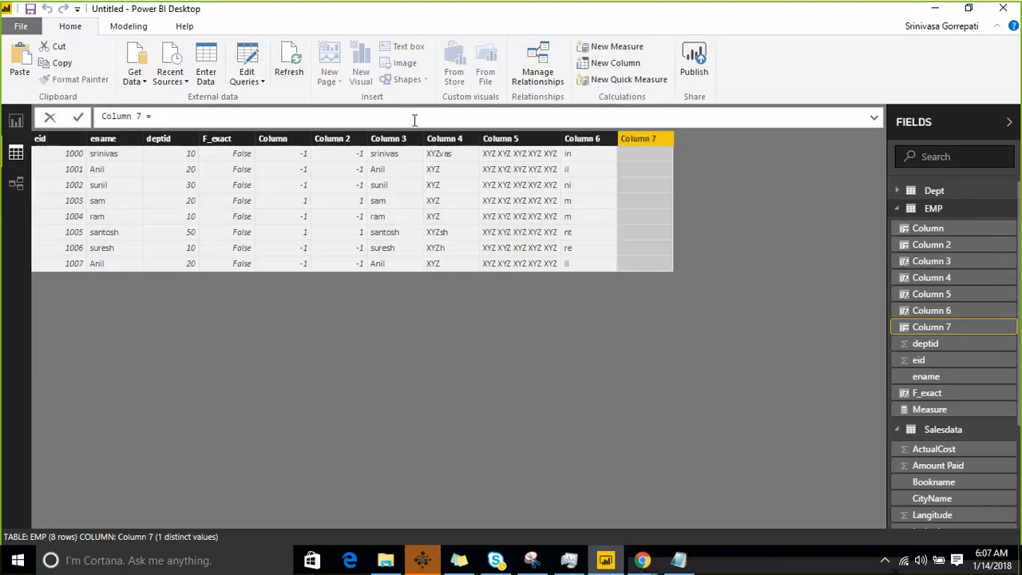
text(val)
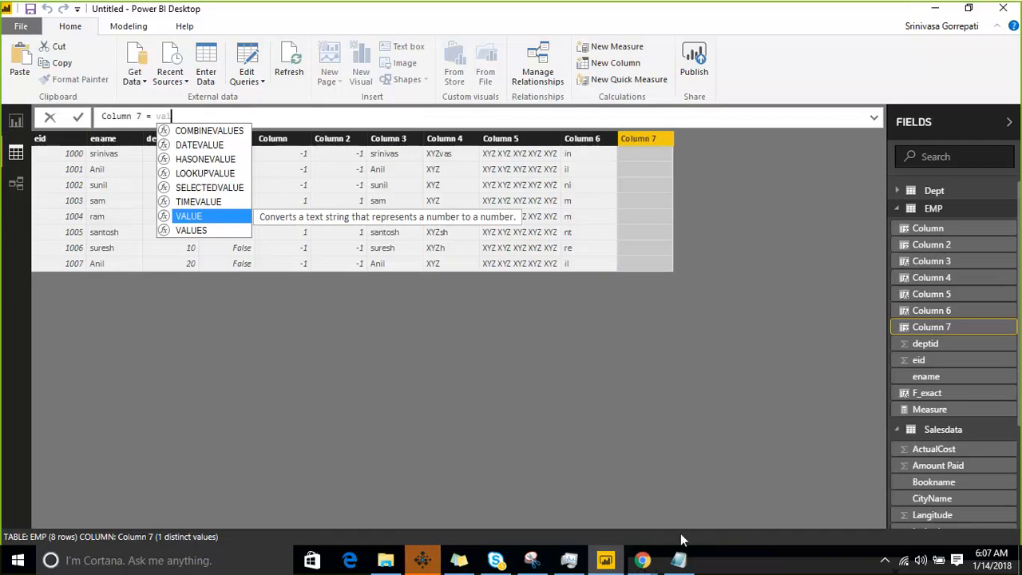
Check the remaining text functions in the dax course notes in Notepad, select fixed, and return to Power BI Desktop
click(678, 559)
scroll(343, 404, down, 4)
scroll(303, 399, up, 6)
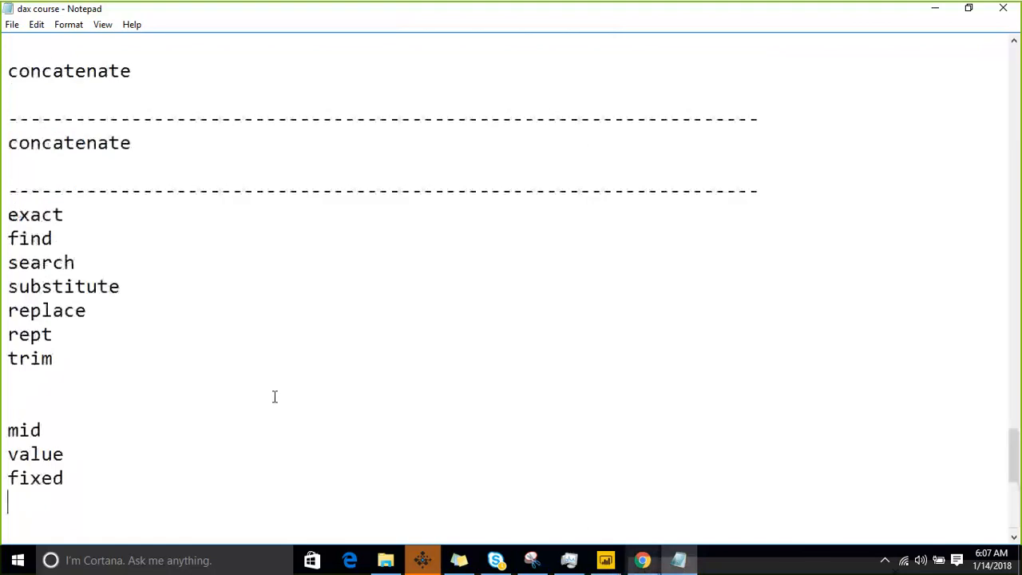
double_click(64, 482)
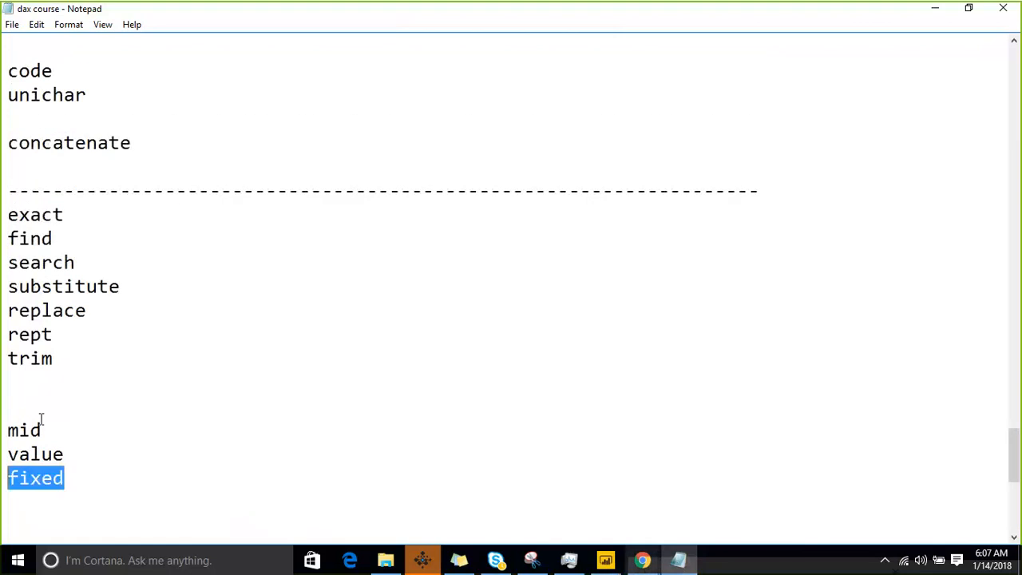
click(948, 11)
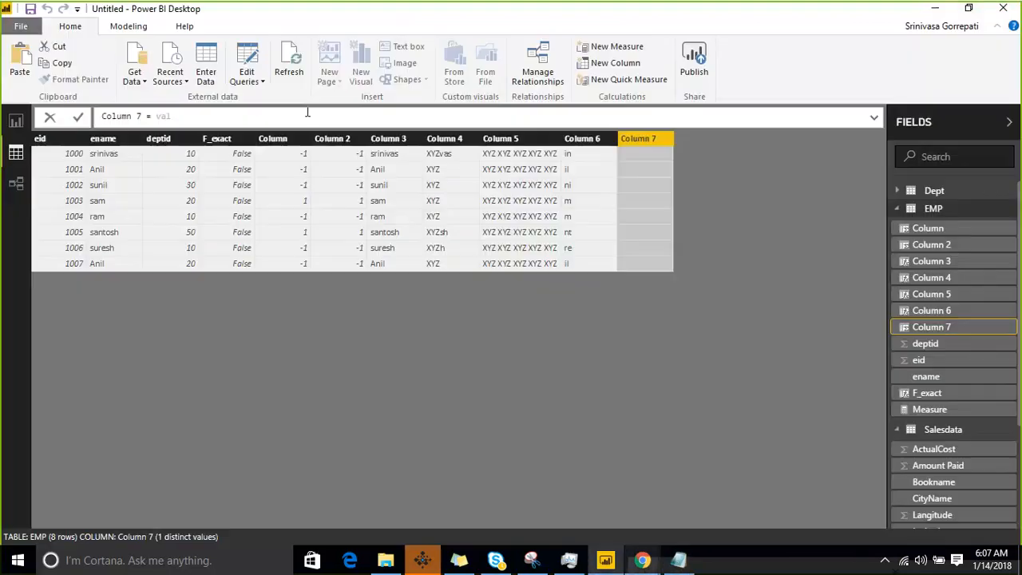
Replace val in the Column 7 formula with the FIXED function
key(BackSpace)
key(BackSpace)
key(BackSpace)
text(fix)
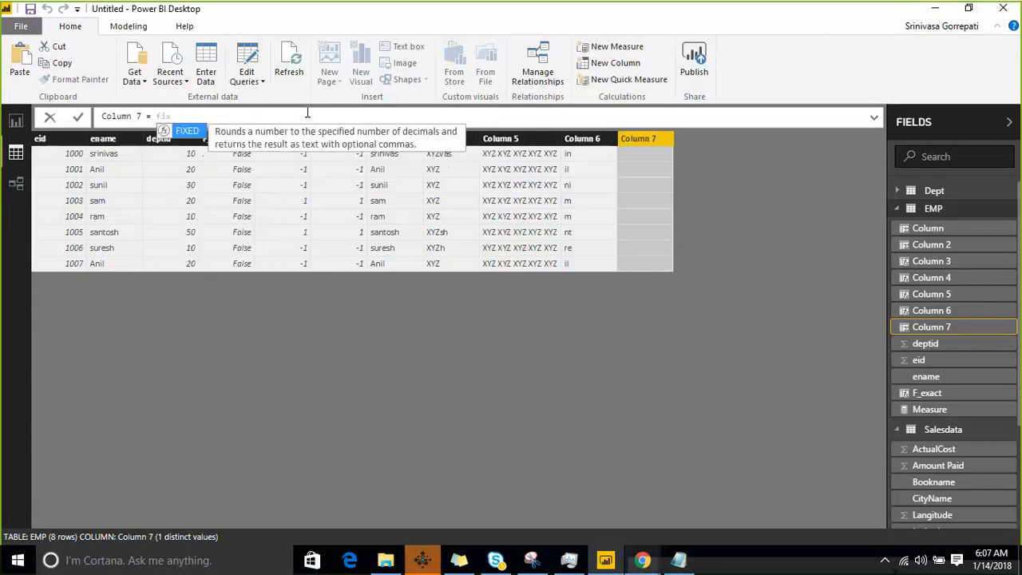
key(Tab)
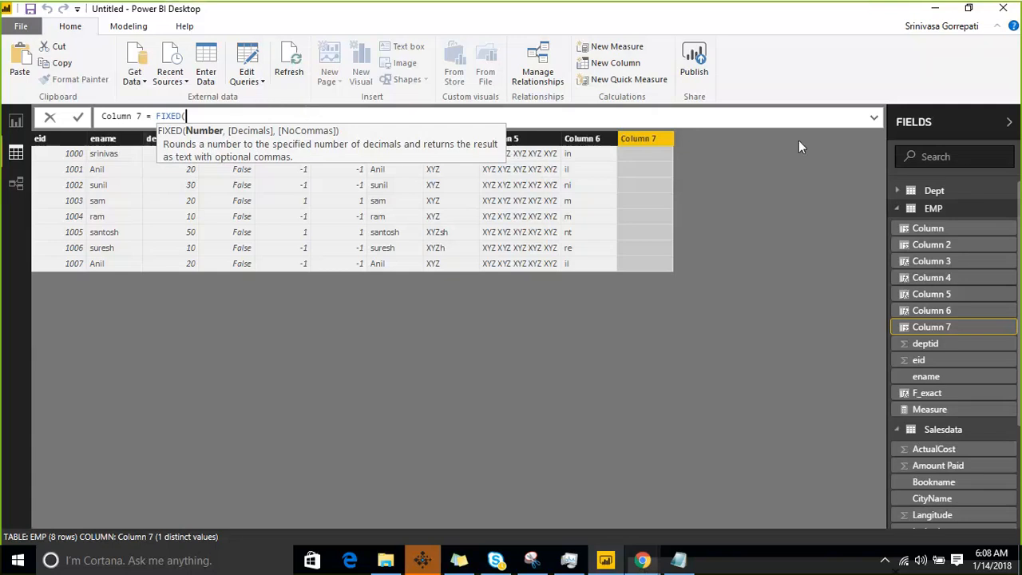
Leave the FIXED formula, display the Salesdata table with its ActualCost column, and add a new calculated column to that table
click(861, 218)
click(930, 208)
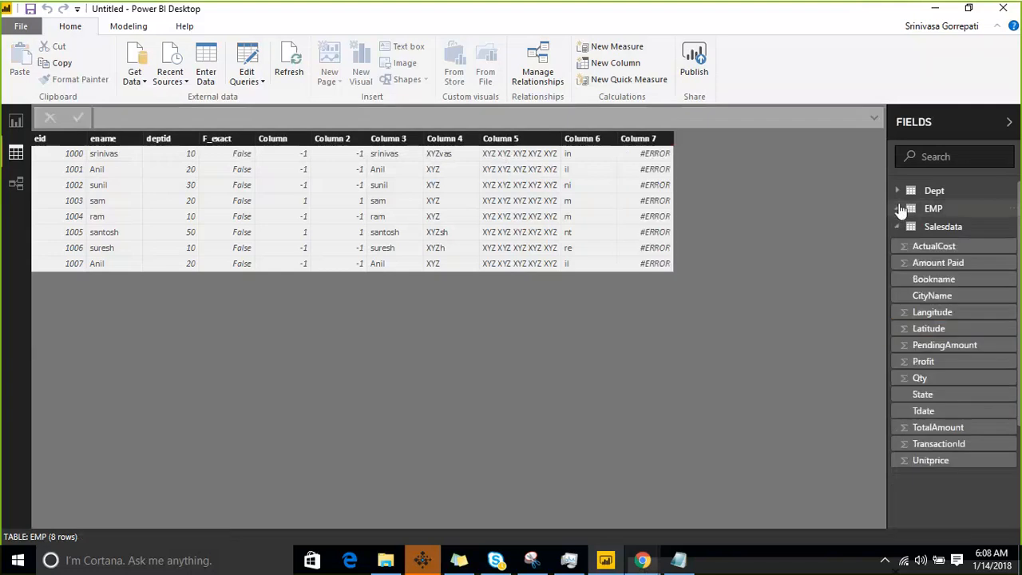
click(932, 229)
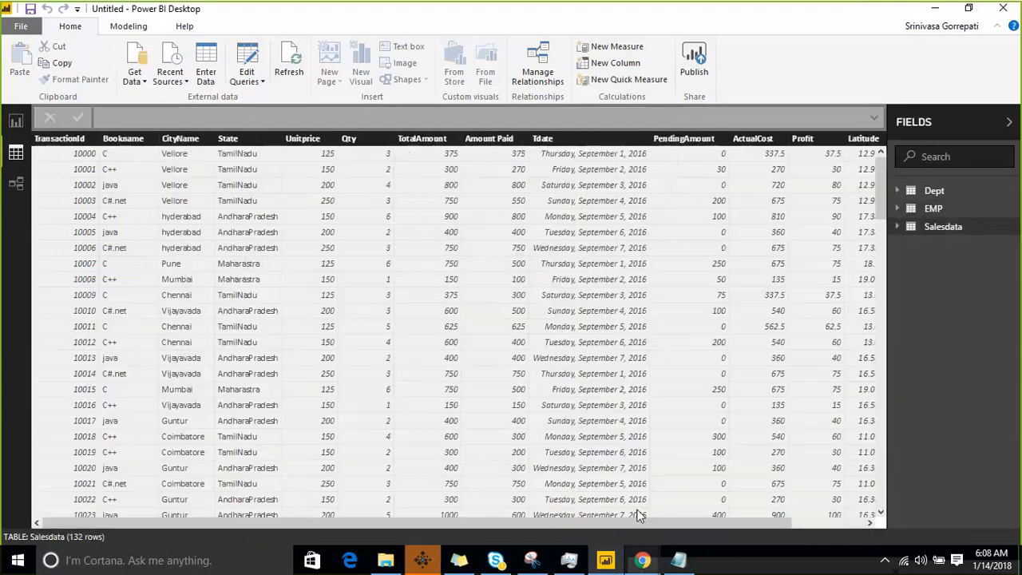
click(744, 513)
drag(600, 524, 818, 512)
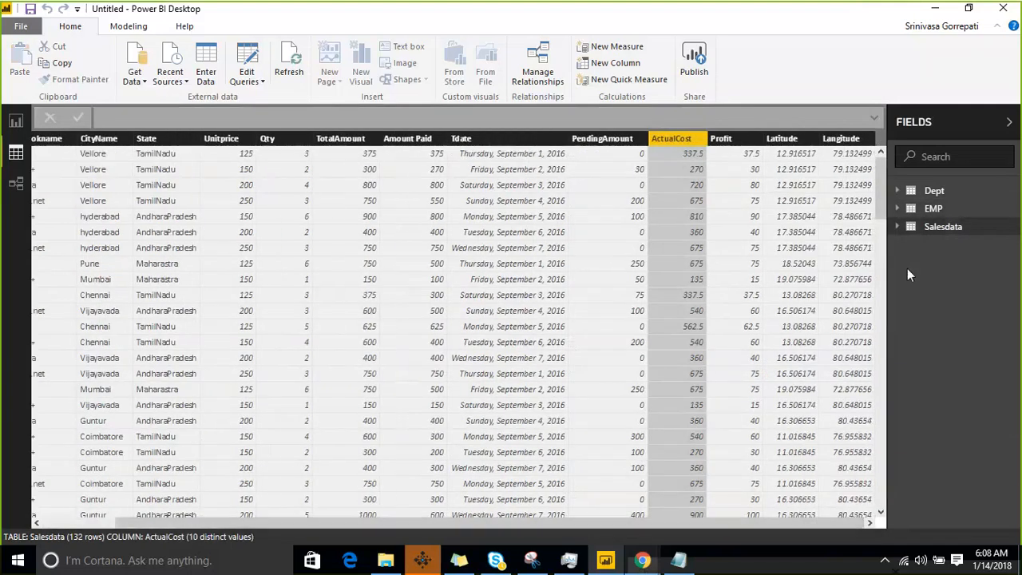
click(1007, 226)
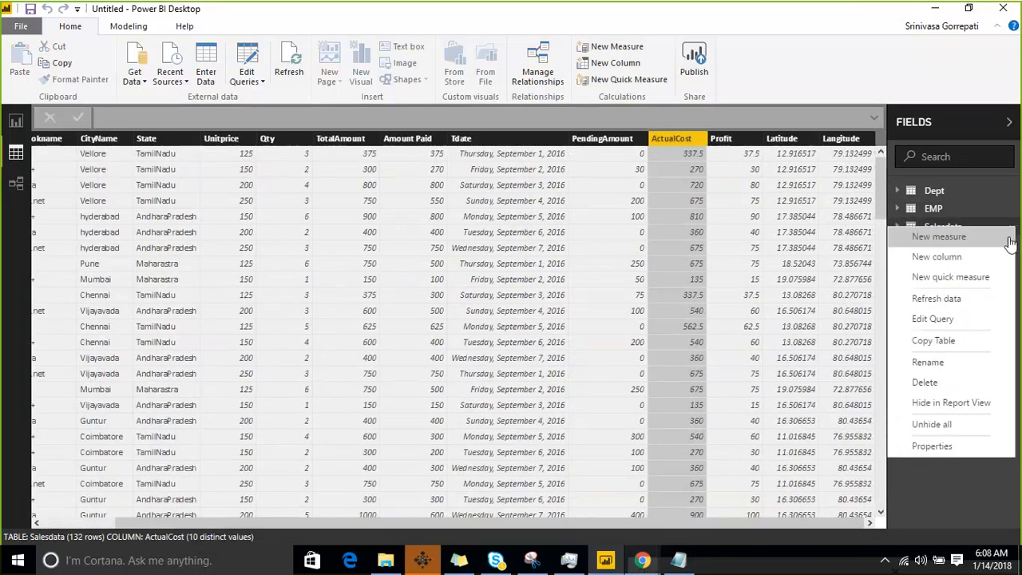
click(936, 256)
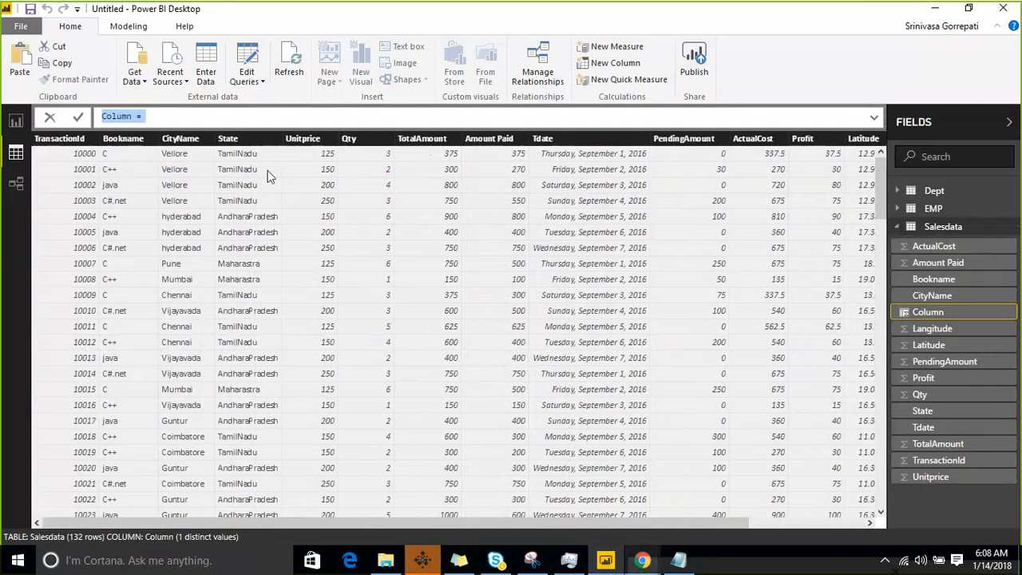
Begin the formula of the new Salesdata column with the FIXED function
click(238, 119)
text(Fixe)
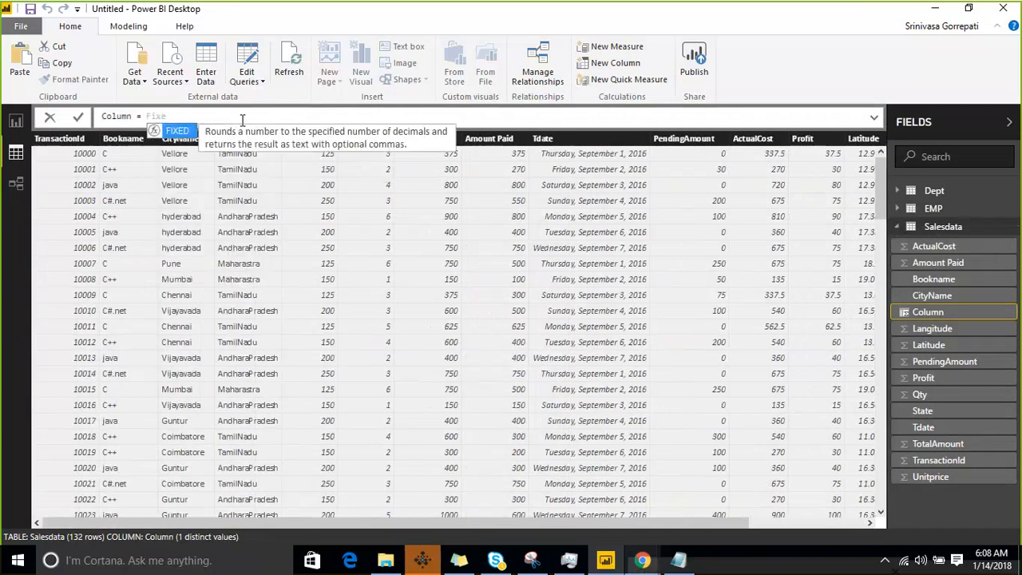
key(Tab)
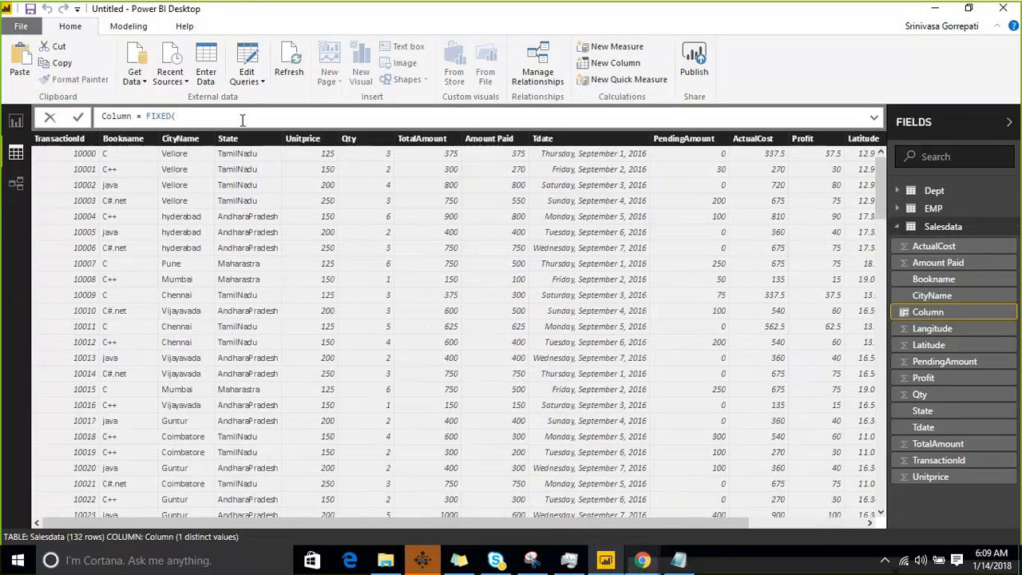
text(la)
key(BackSpace)
key(BackSpace)
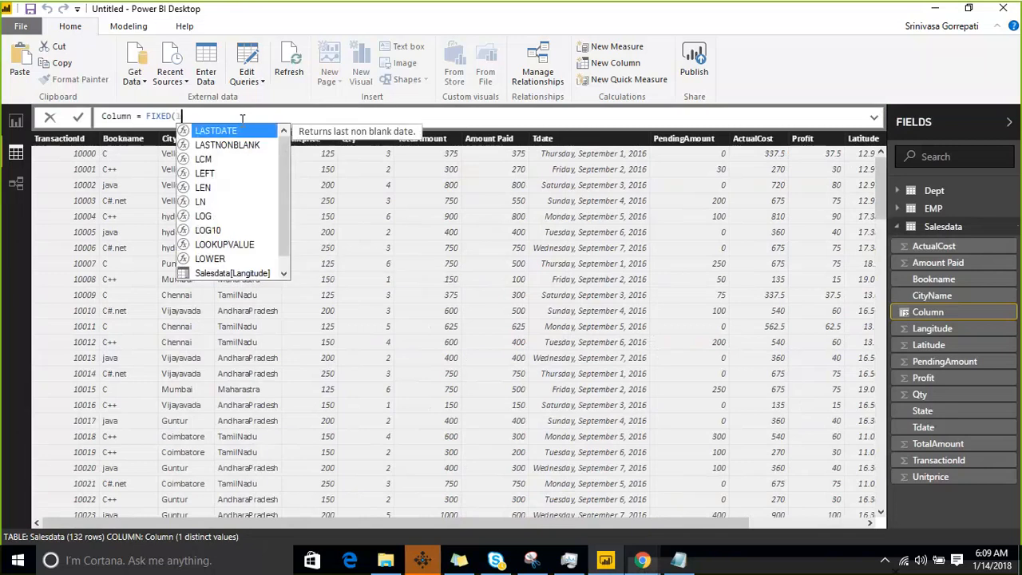
key(BackSpace)
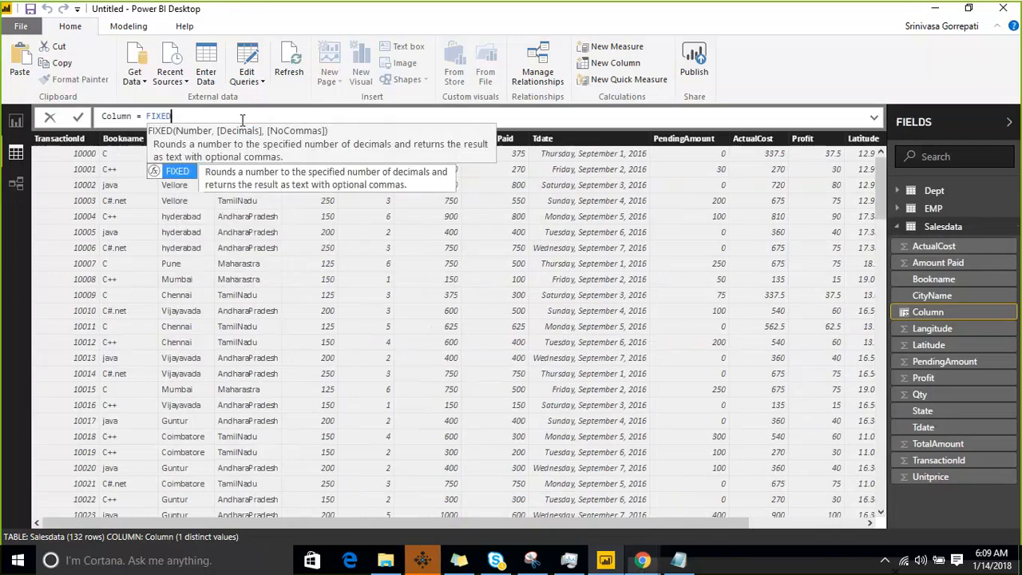
text(()
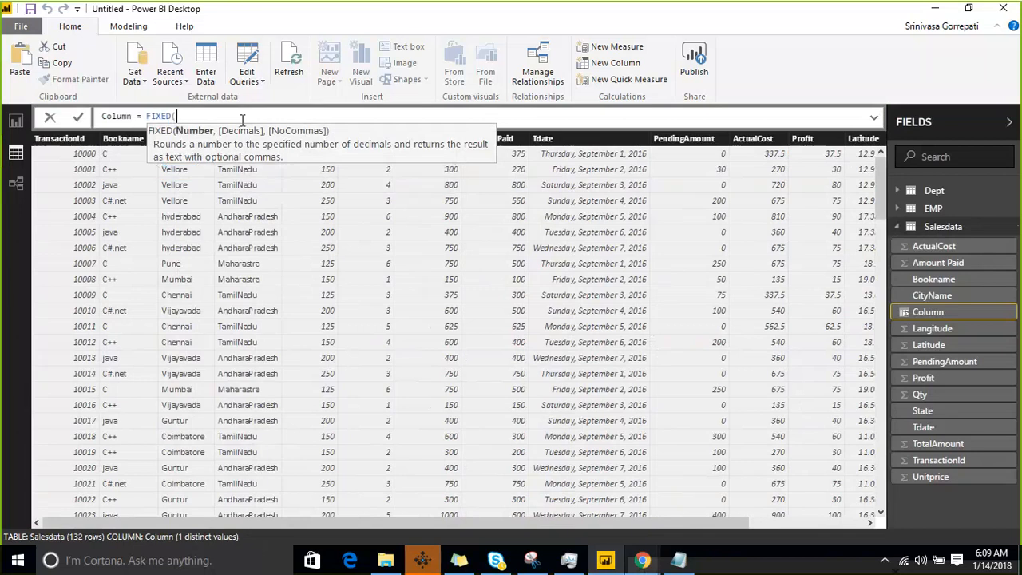
Complete the column formula as FIXED(Salesdata[Latitude],2) and commit it
text(tat)
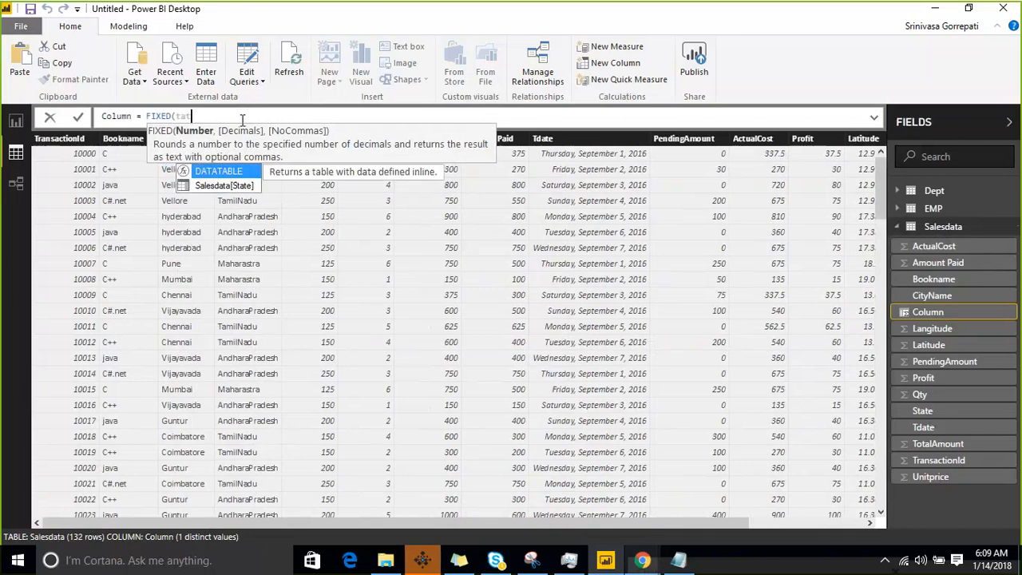
key(BackSpace)
key(BackSpace)
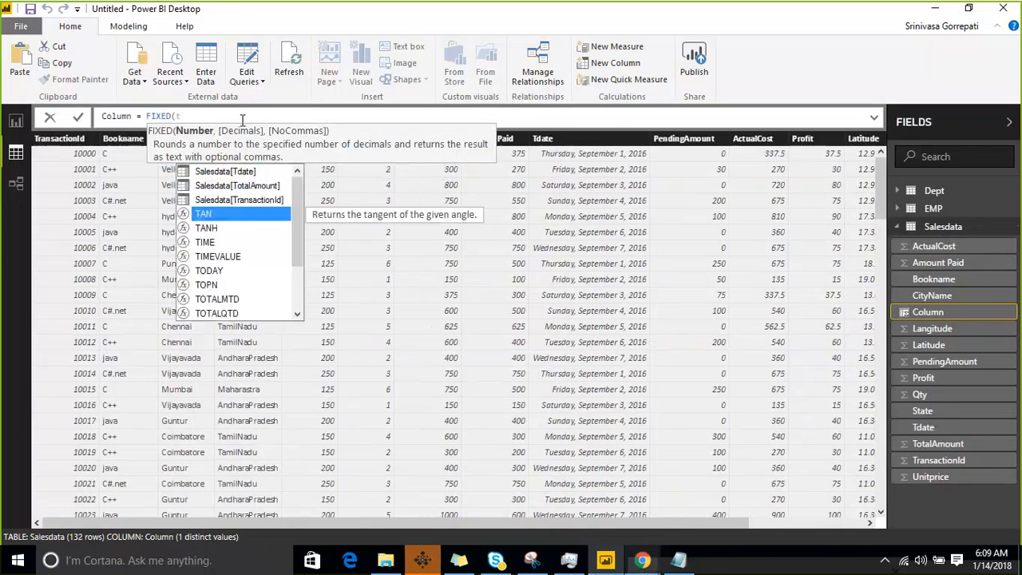
key(BackSpace)
text(lt)
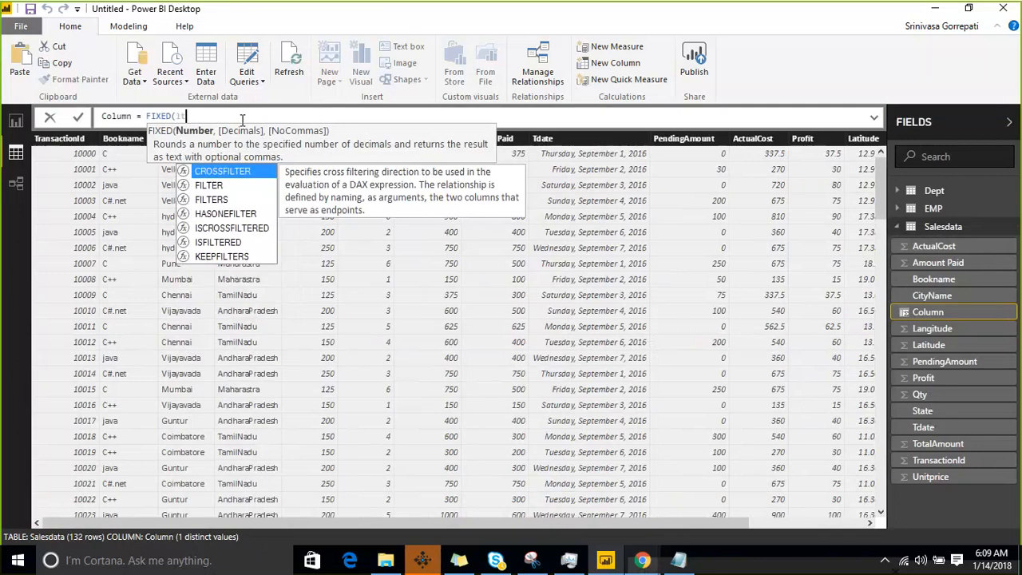
key(BackSpace)
text(at)
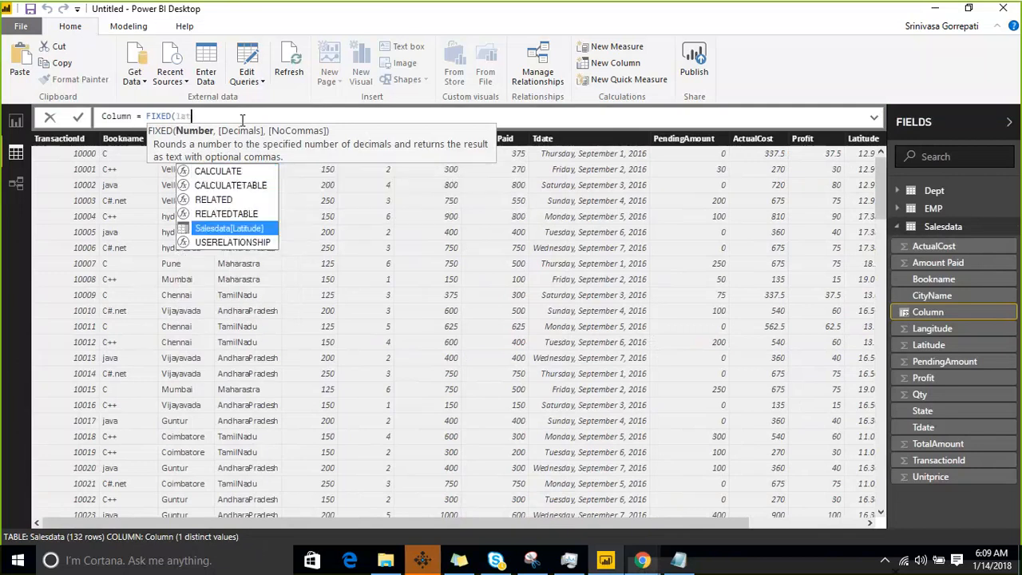
key(Tab)
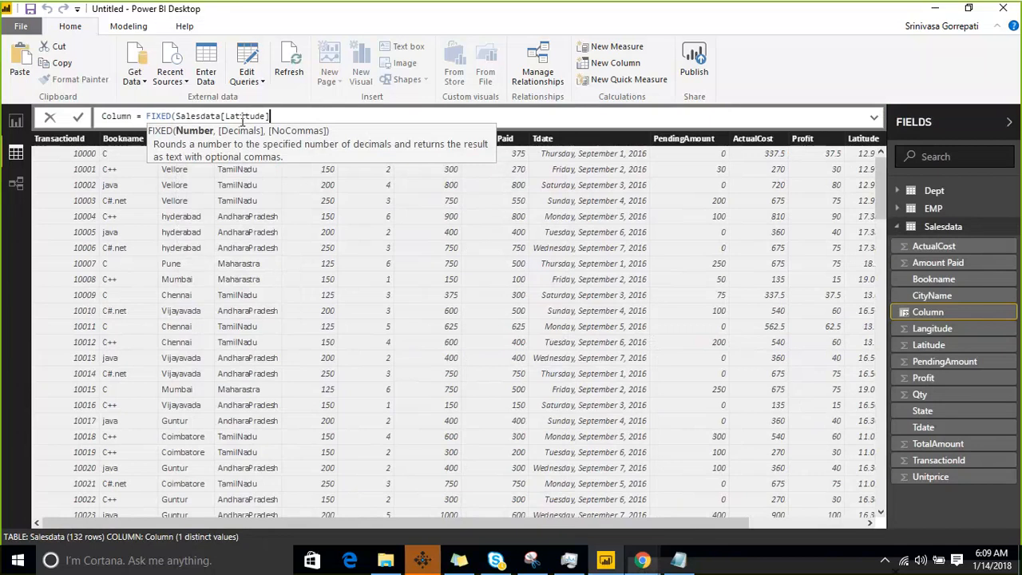
text(,2)
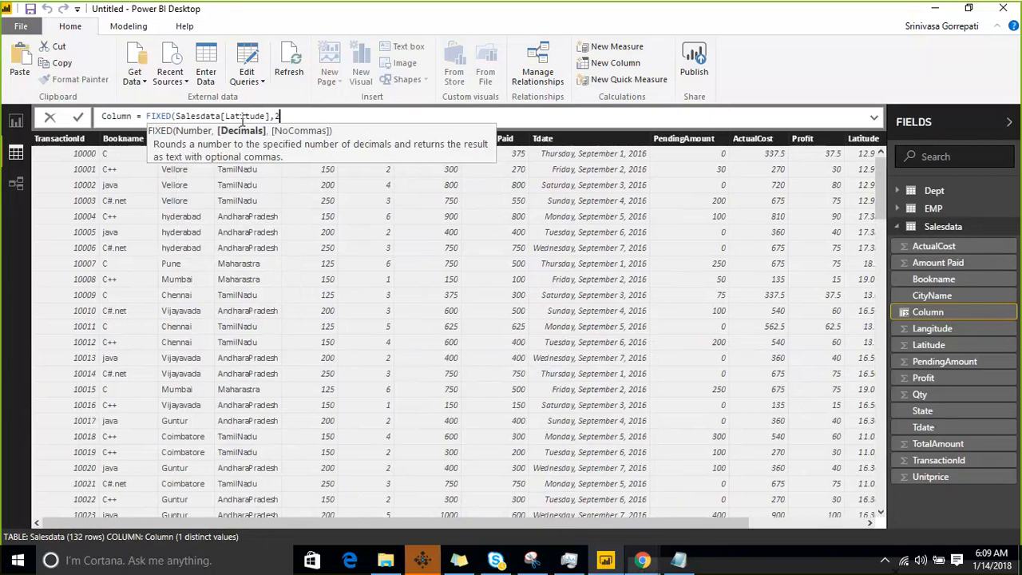
text())
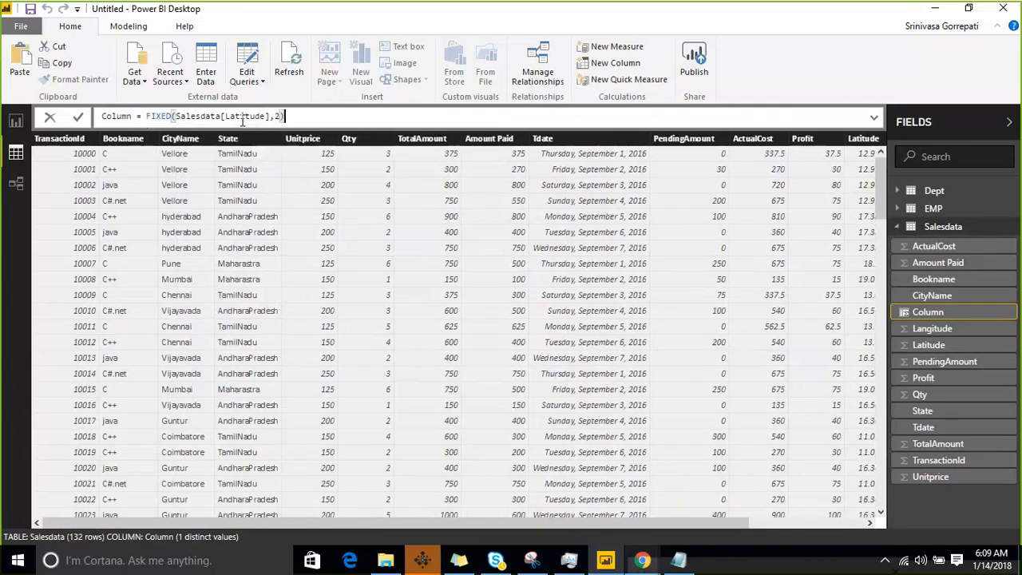
key(Return)
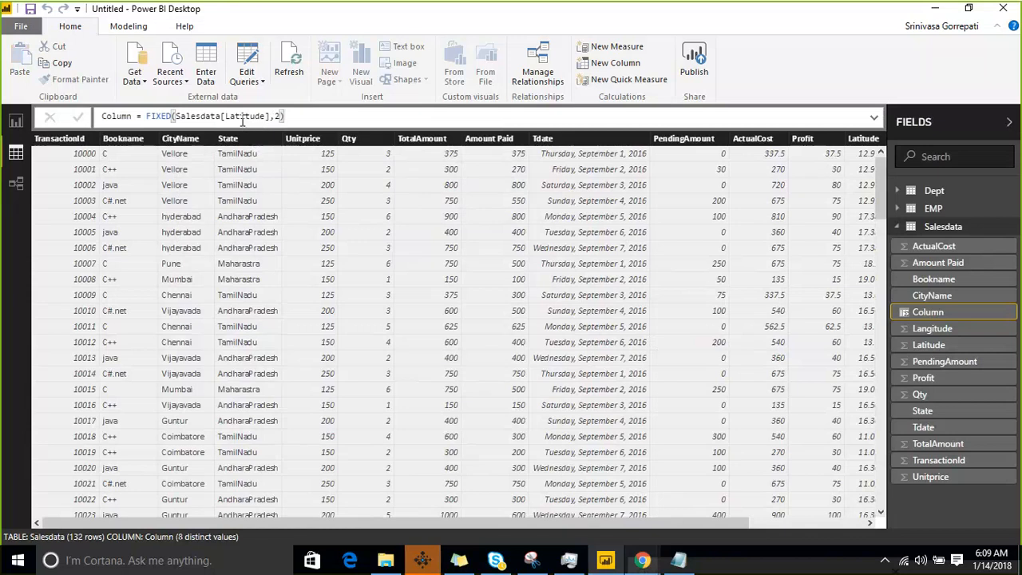
Examine the new column's values beside Latitude and temporarily mark its data type and format with the annotation pen
drag(311, 524, 539, 524)
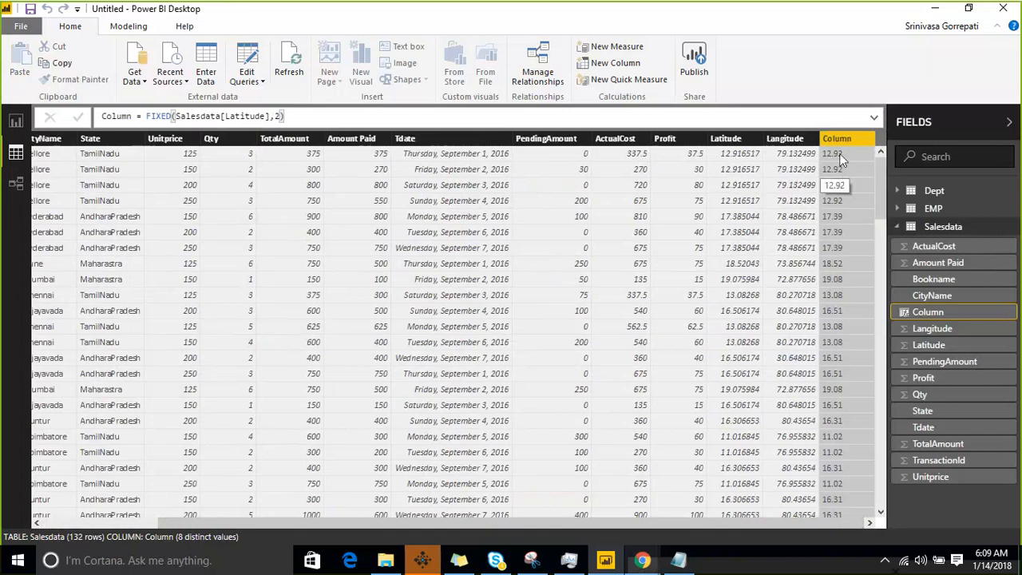
click(126, 26)
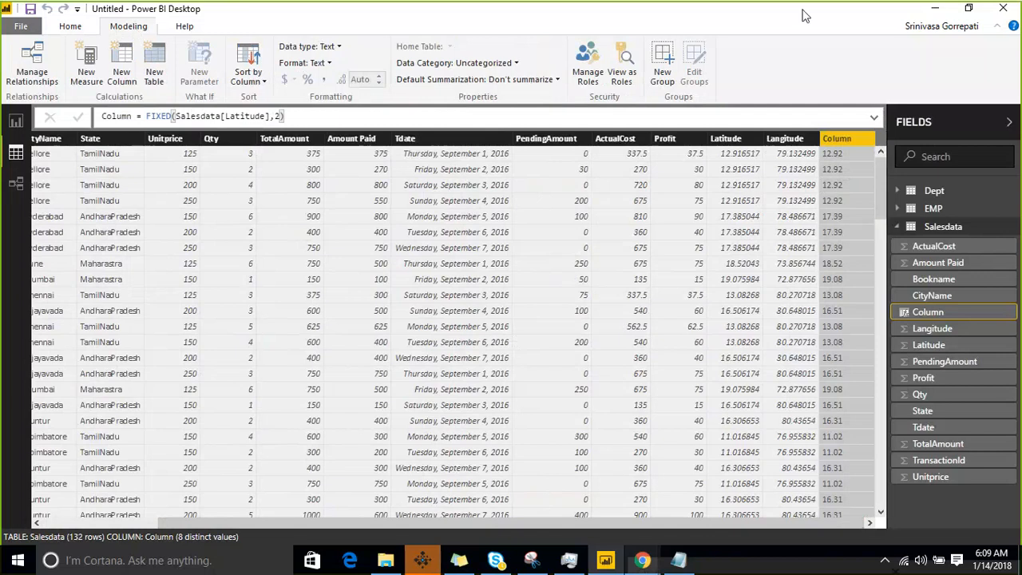
mouse_move(319, 78)
mouse_down()
mouse_move(299, 61)
mouse_move(380, 26)
mouse_move(341, 72)
mouse_move(310, 79)
mouse_up()
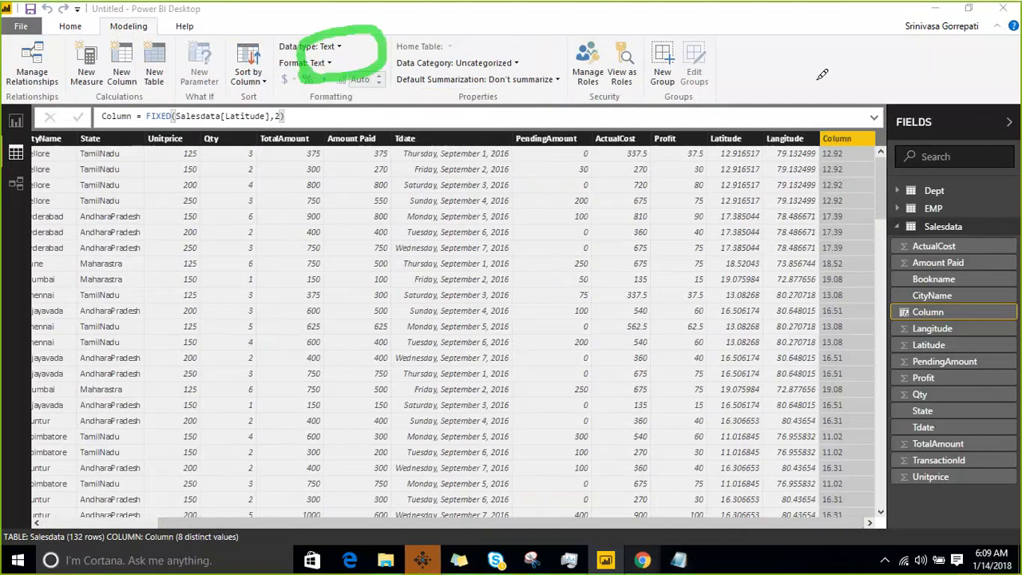
drag(815, 65, 851, 142)
drag(847, 110, 836, 156)
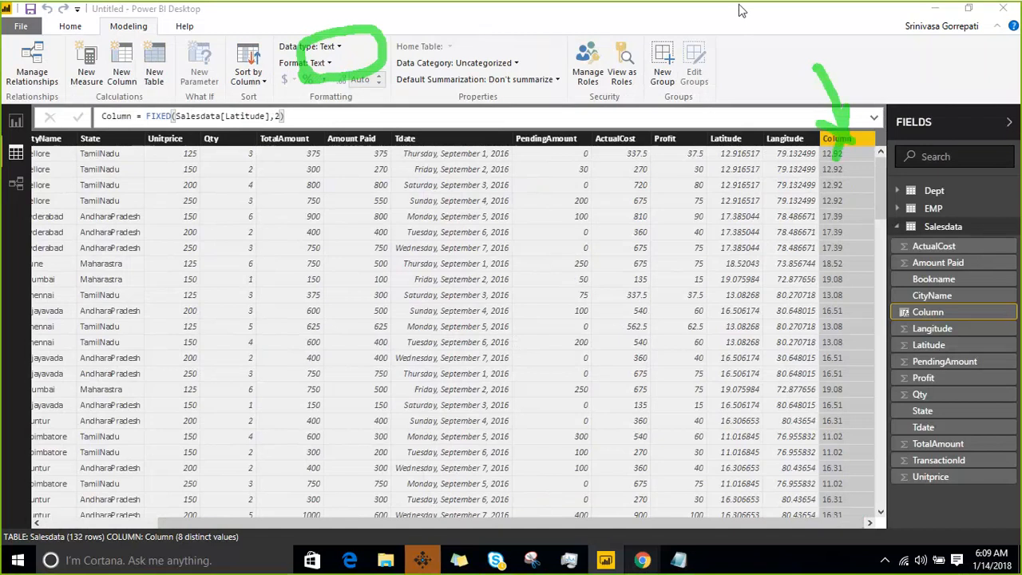
key(Escape)
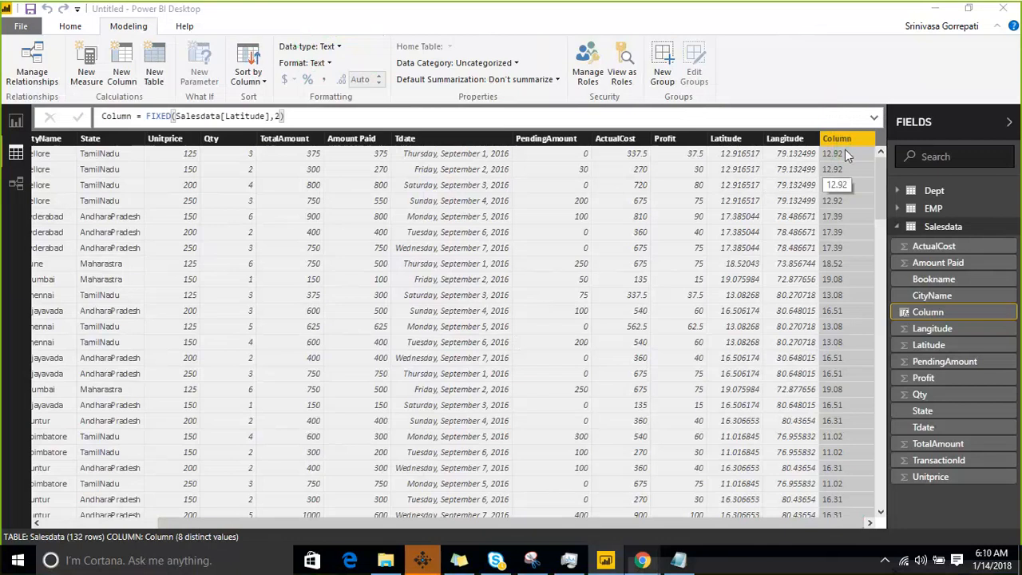
Switch to the dax course notes in Notepad and add a dashed separator line below "fixed", leaving one blank line between
click(678, 559)
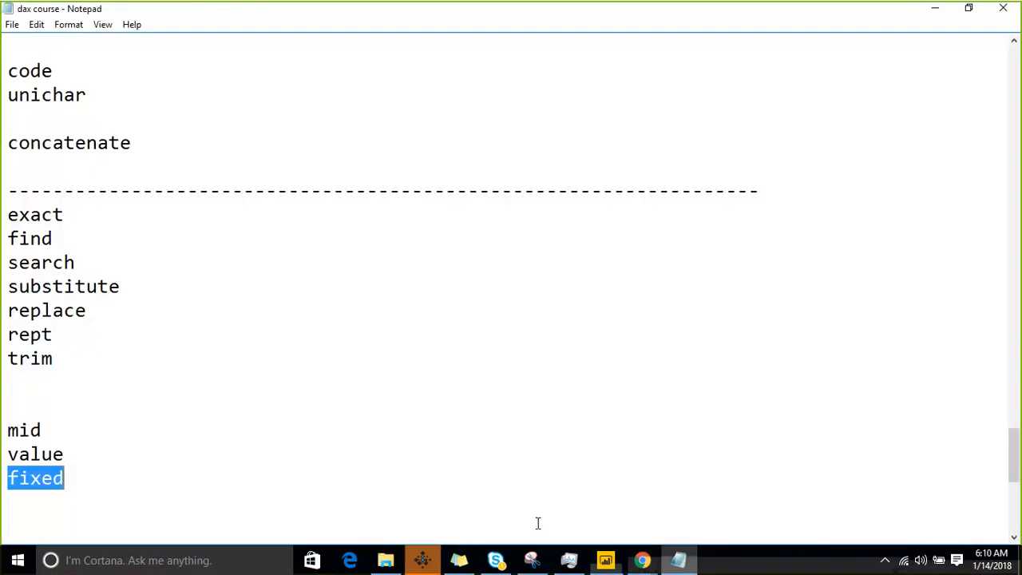
click(75, 463)
click(78, 479)
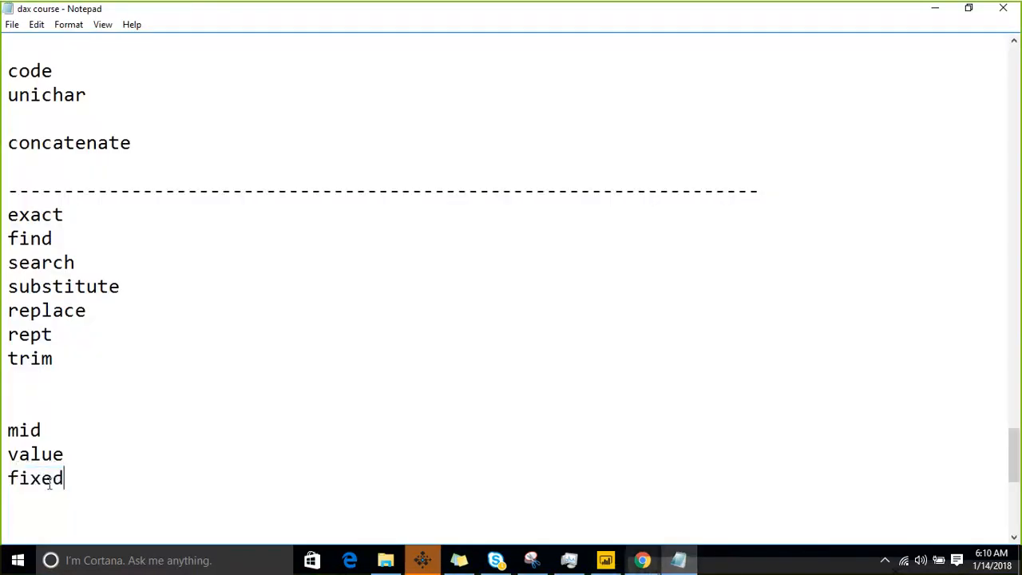
key(Return)
key(Return)
text(-----------------------------------------------------)
Remove the blank lines between "trim" and "mid" in the function list
key(Up)
key(Up)
key(Up)
key(Up)
key(Up)
key(BackSpace)
Delete the dashed separator and the blank line between "concatenate" and "exact"
key(Up)
key(Up)
key(Up)
key(Up)
key(Up)
key(Up)
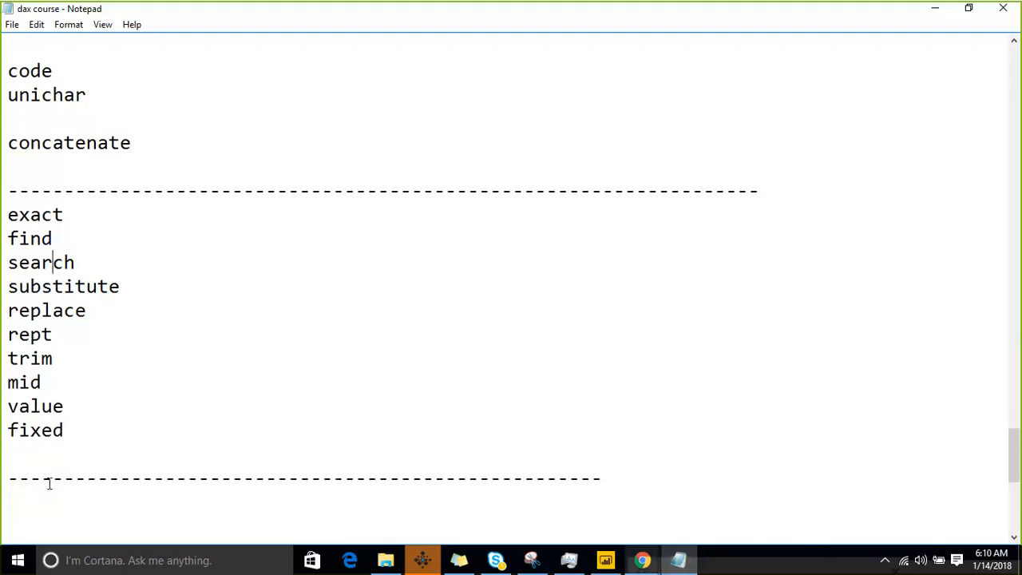
key(Home)
key(shift+Up)
key(Delete)
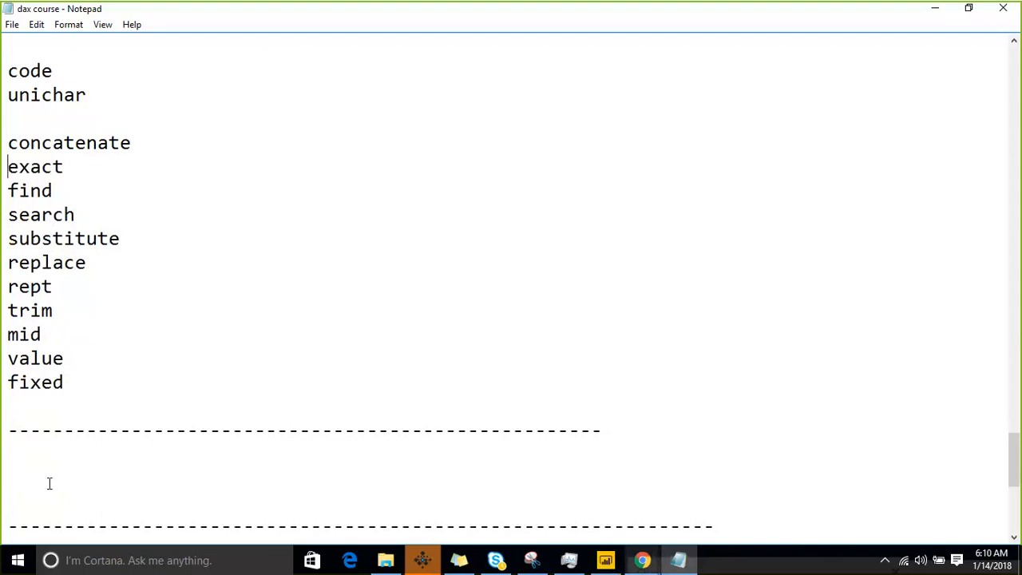
Remove the two blank lines between "lower" and "blank" under the textual functions heading
key(Up)
key(Up)
key(Up)
key(Up)
key(Up)
key(Up)
key(Up)
key(Up)
key(Up)
key(Up)
key(Up)
key(Up)
key(Up)
key(Up)
key(Up)
key(Up)
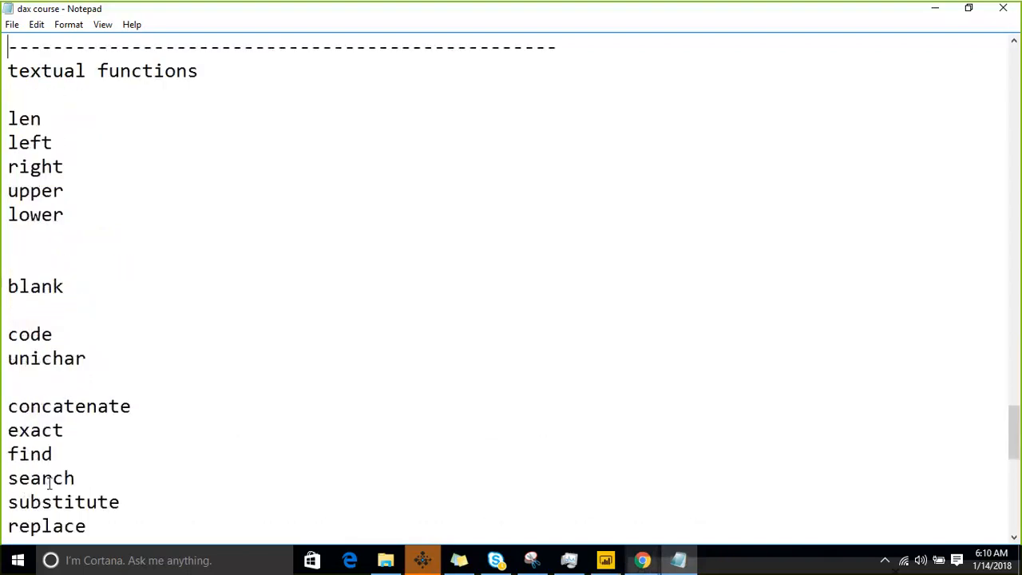
key(Down)
key(Down)
key(Down)
key(Down)
key(Down)
key(Down)
key(Down)
key(Down)
key(Down)
key(BackSpace)
key(BackSpace)
Remove the blank line before "code" and the one between "unichar" and "concatenate"
key(Down)
key(Down)
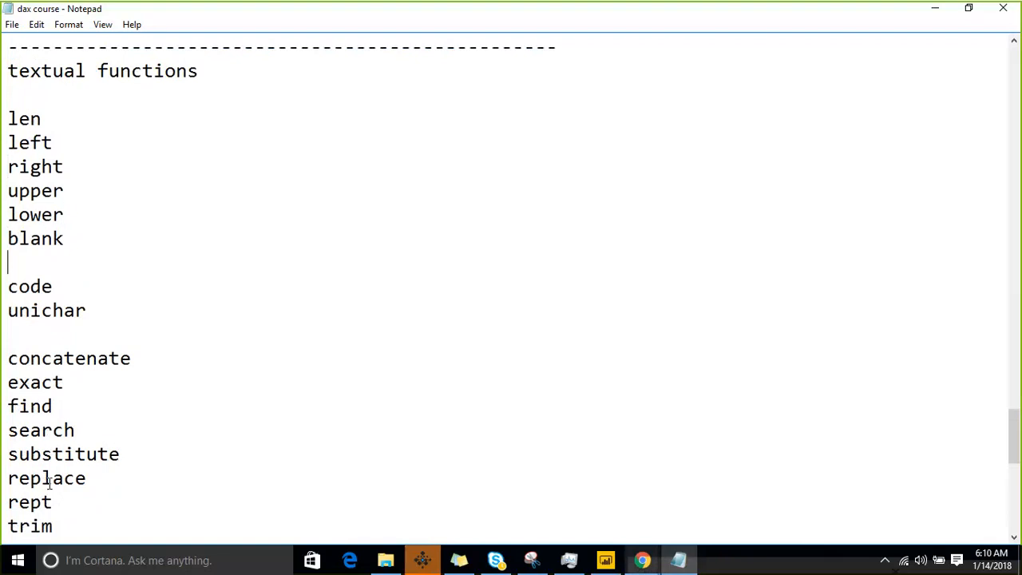
key(BackSpace)
key(Down)
key(Down)
key(Down)
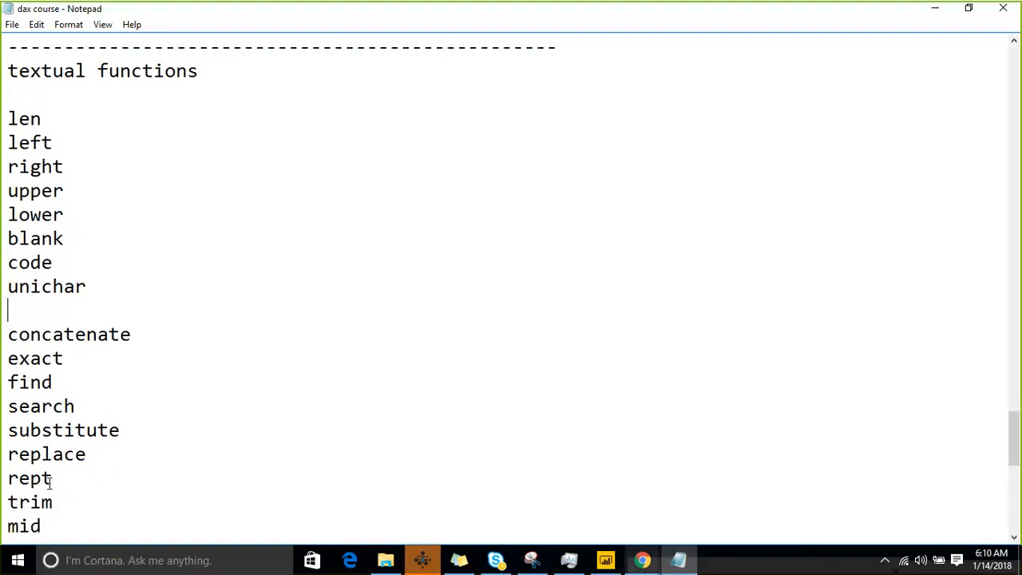
key(BackSpace)
Delete the schedule lines for 13 and 14 below the last dashed separator
key(Down)
key(Down)
key(Down)
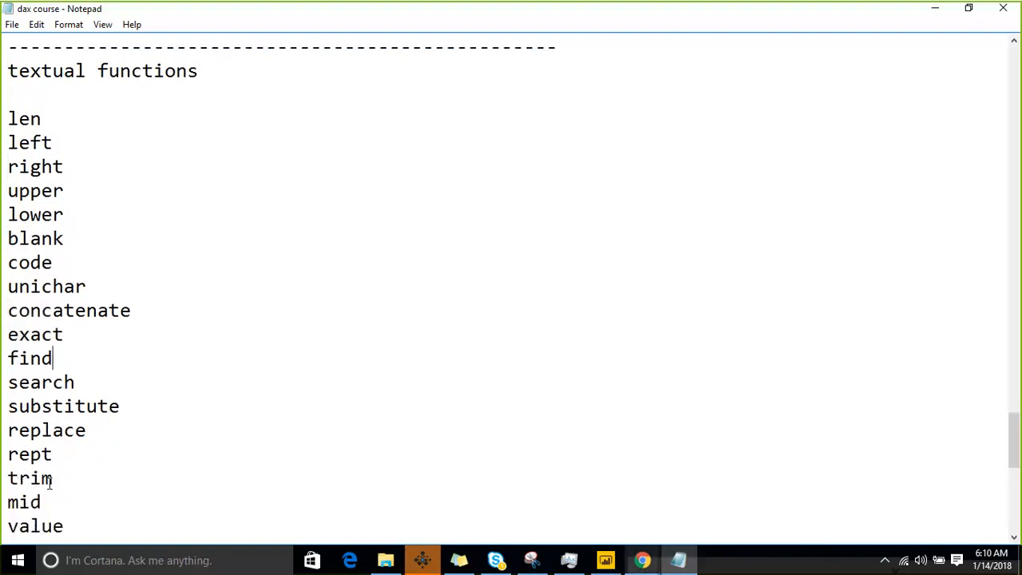
key(Down)
key(Down)
key(Down)
key(Down)
key(Down)
key(Down)
key(Down)
key(Down)
key(Down)
key(Down)
key(Down)
key(Down)
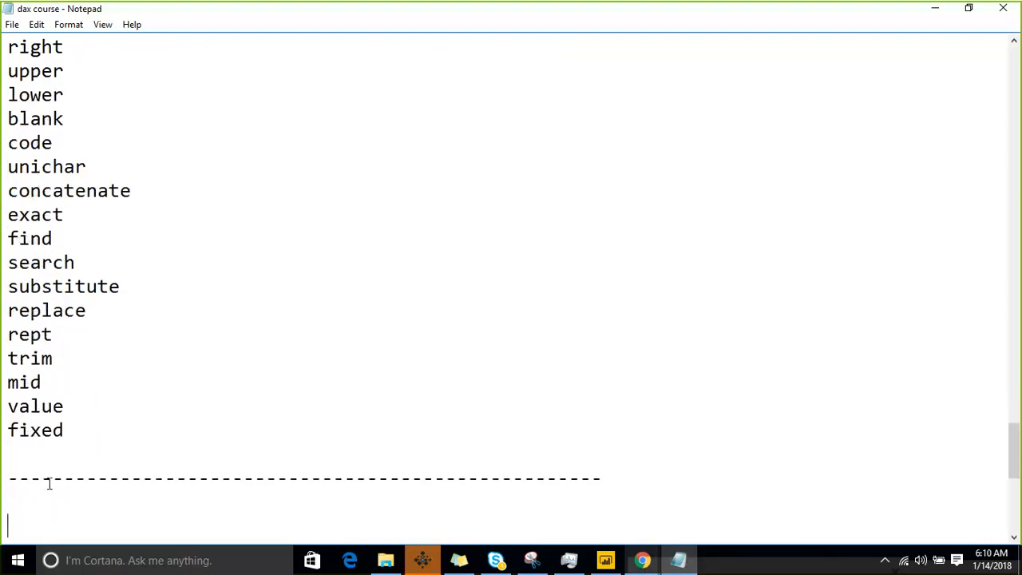
key(Down)
key(Down)
key(Down)
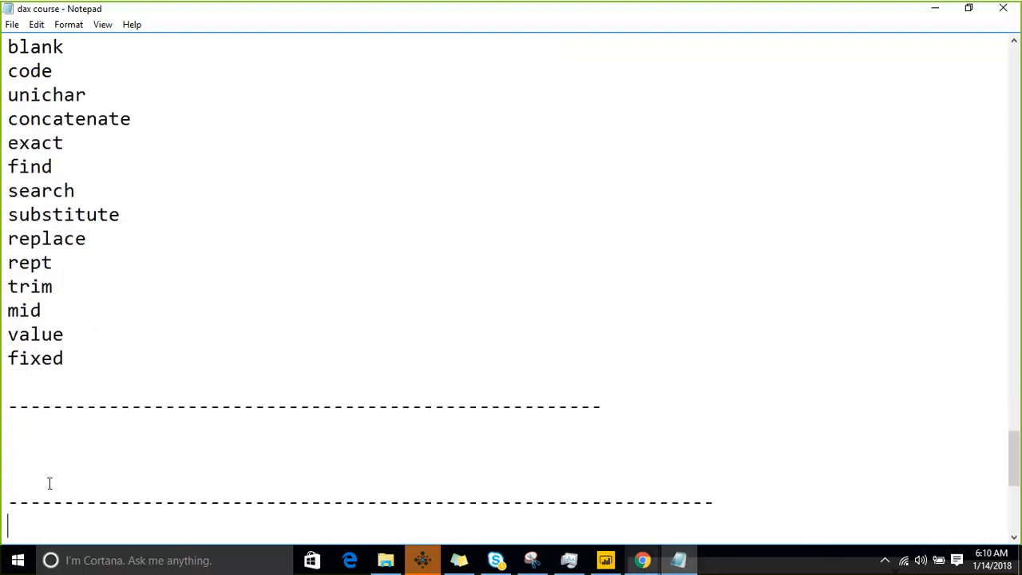
key(Down)
key(Down)
key(Down)
key(Up)
key(Up)
key(Up)
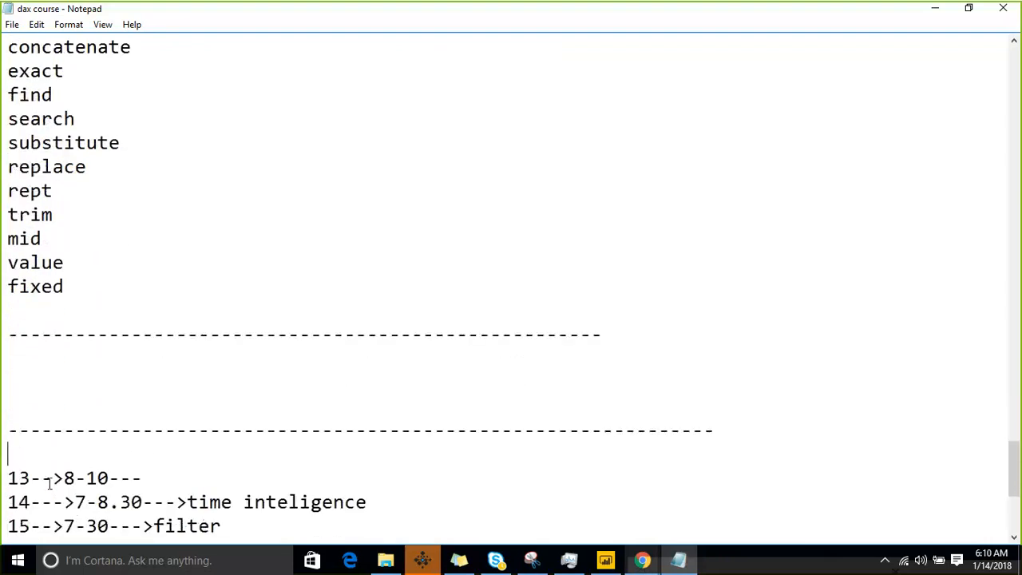
key(Down)
key(shift+Down)
key(shift+Down)
key(shift+Down)
key(shift+Down)
key(shift+Up)
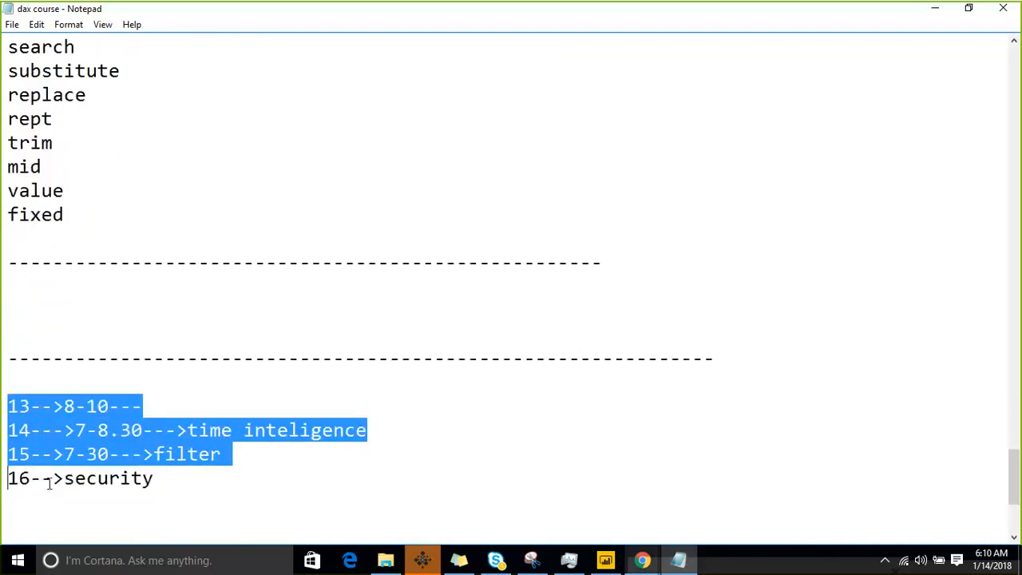
key(shift+Up)
key(Delete)
Go back up through the notes to review the textual functions from "fixed" to "len"
key(Up)
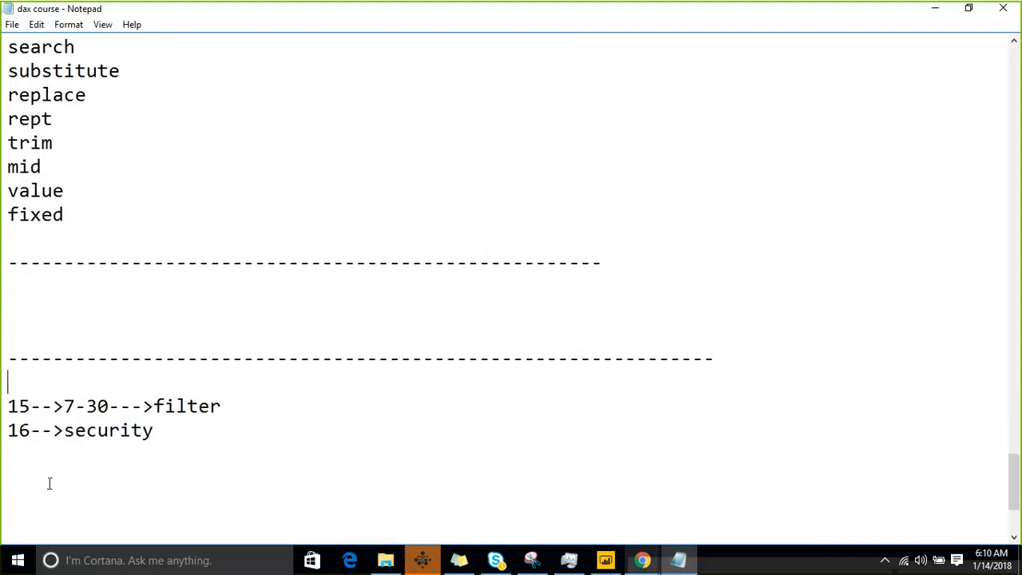
key(Up)
key(Up)
key(Up)
key(Up)
key(Up)
key(Up)
key(Up)
key(Up)
key(Up)
key(Up)
key(Up)
key(Up)
key(Up)
key(Up)
key(Up)
key(Up)
key(Up)
key(Up)
key(Up)
key(Up)
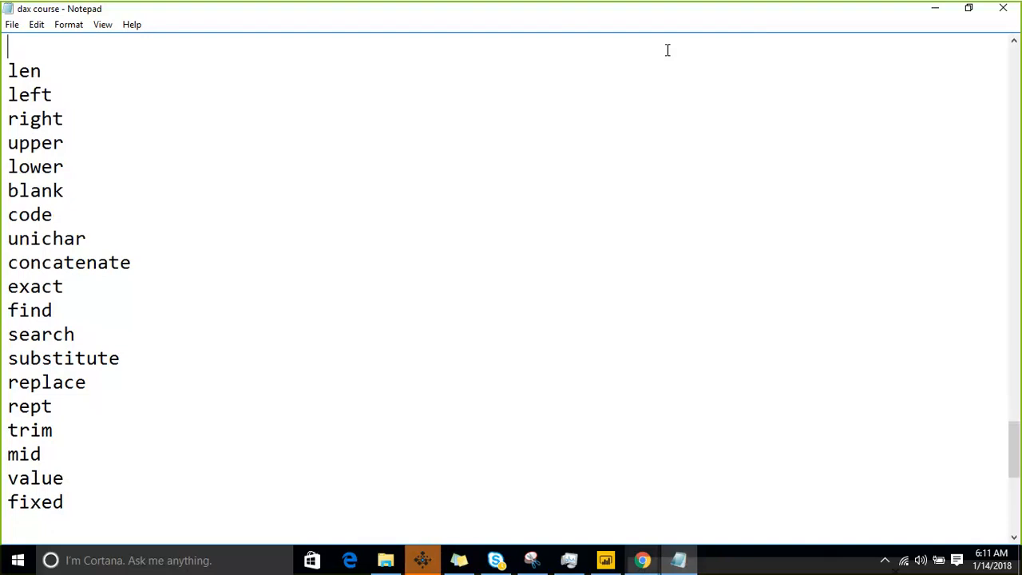
Start annotating the screen and draw a large green arrow beside the function list, pointing upward
click(642, 25)
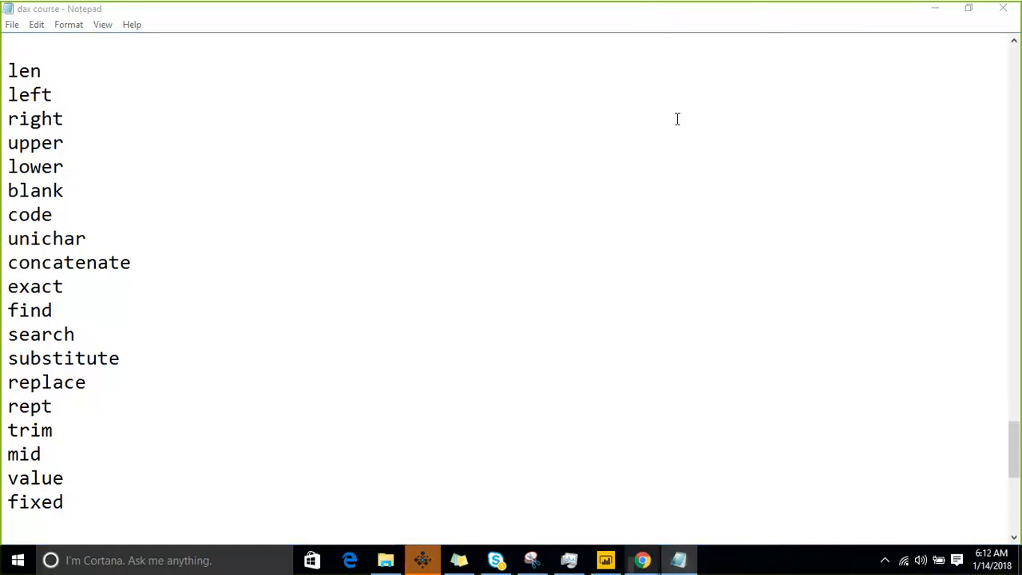
click(789, 20)
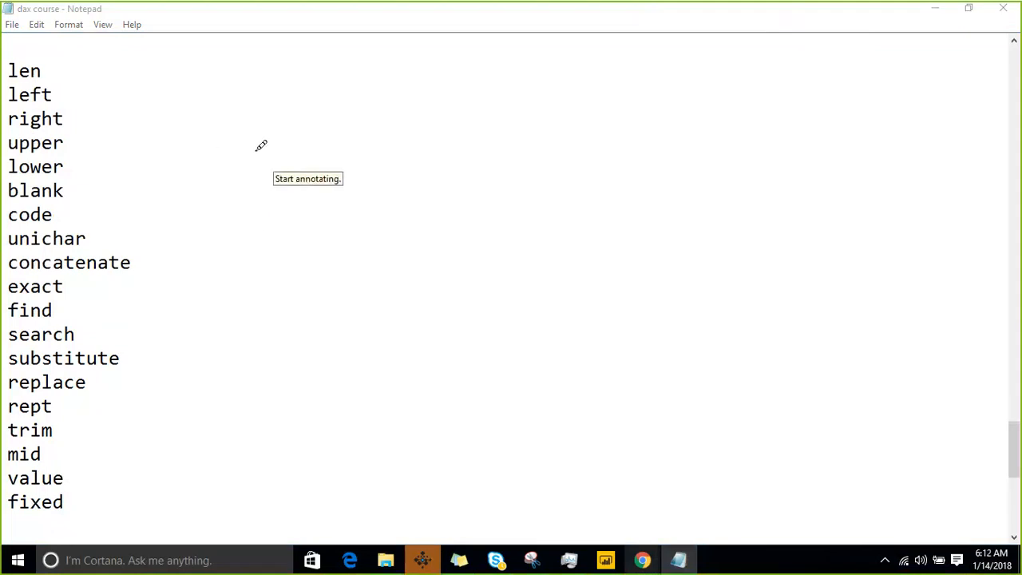
drag(212, 50, 319, 378)
mouse_move(199, 85)
mouse_down()
mouse_move(205, 22)
mouse_move(246, 90)
mouse_up()
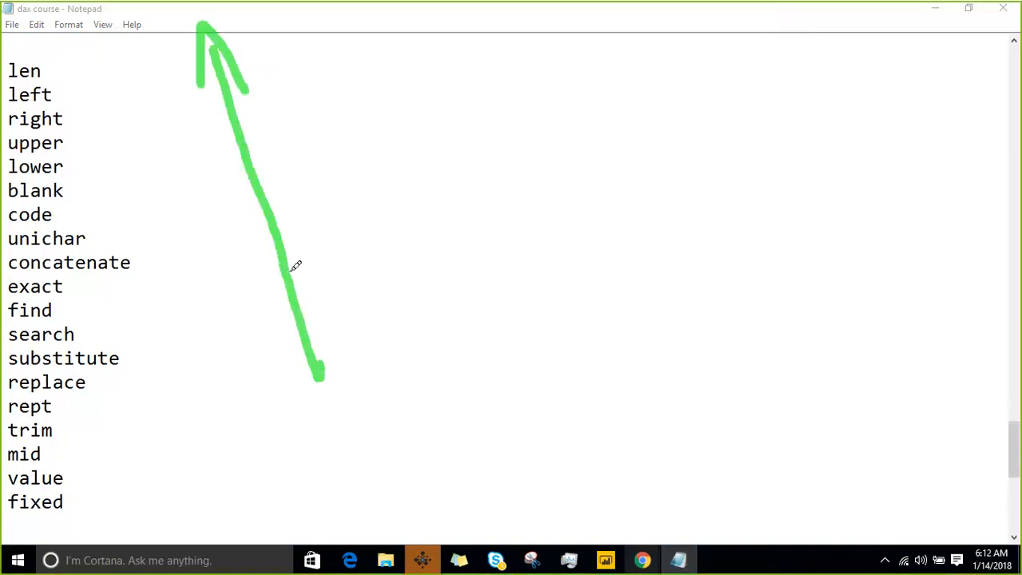
Add a downward arrowhead to the green arrow and draw a tilted rectangle with check marks across its middle
mouse_move(297, 372)
mouse_down()
mouse_move(320, 387)
mouse_move(323, 327)
mouse_up()
drag(232, 219, 307, 181)
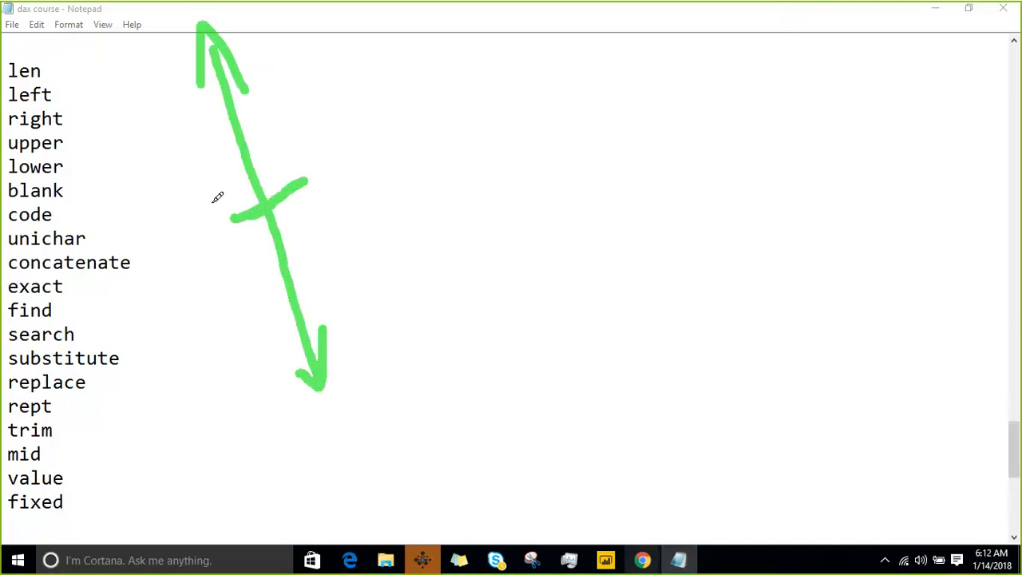
mouse_move(209, 200)
mouse_down()
mouse_move(221, 227)
mouse_move(345, 200)
mouse_move(436, 163)
mouse_move(418, 118)
mouse_move(199, 201)
mouse_up()
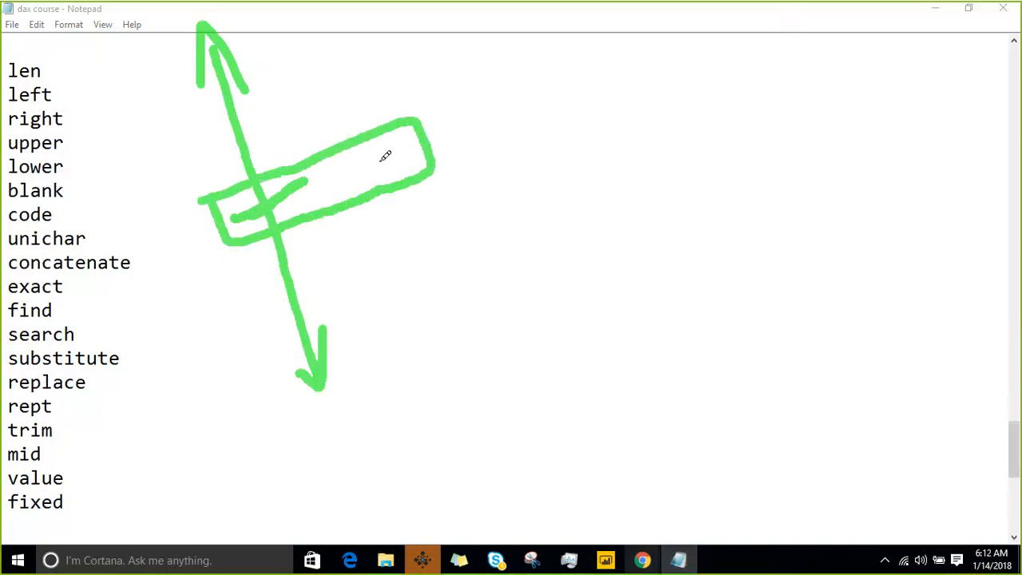
drag(377, 157, 394, 141)
drag(449, 122, 466, 149)
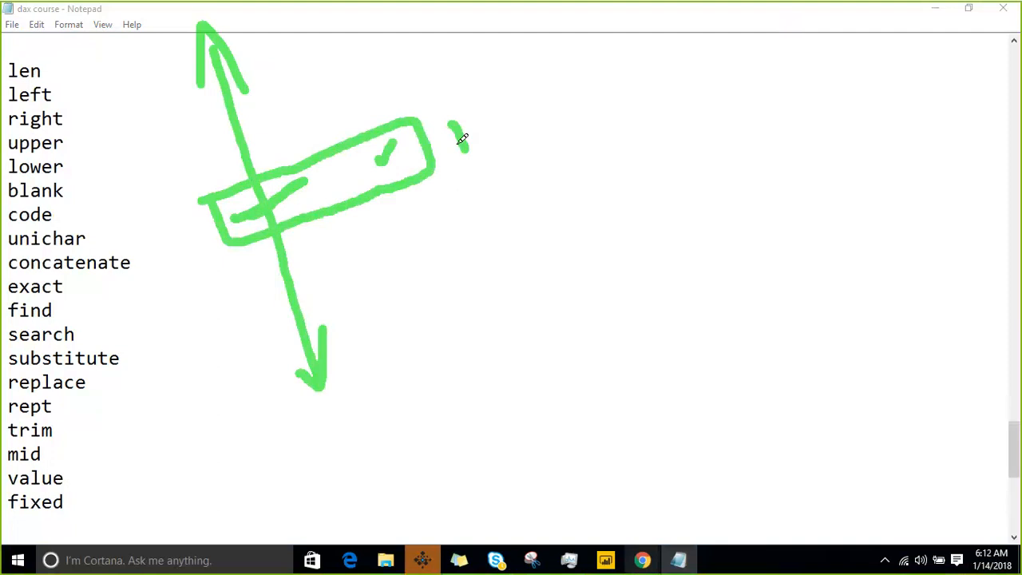
Draw a parallel line and a long loop around the vertical arrow, add an arrow pointing at the rectangle, and check-mark both shapes
drag(308, 25, 395, 345)
mouse_move(153, 44)
mouse_down()
mouse_move(217, 6)
mouse_move(297, 160)
mouse_move(363, 397)
mouse_move(230, 312)
mouse_move(162, 24)
mouse_up()
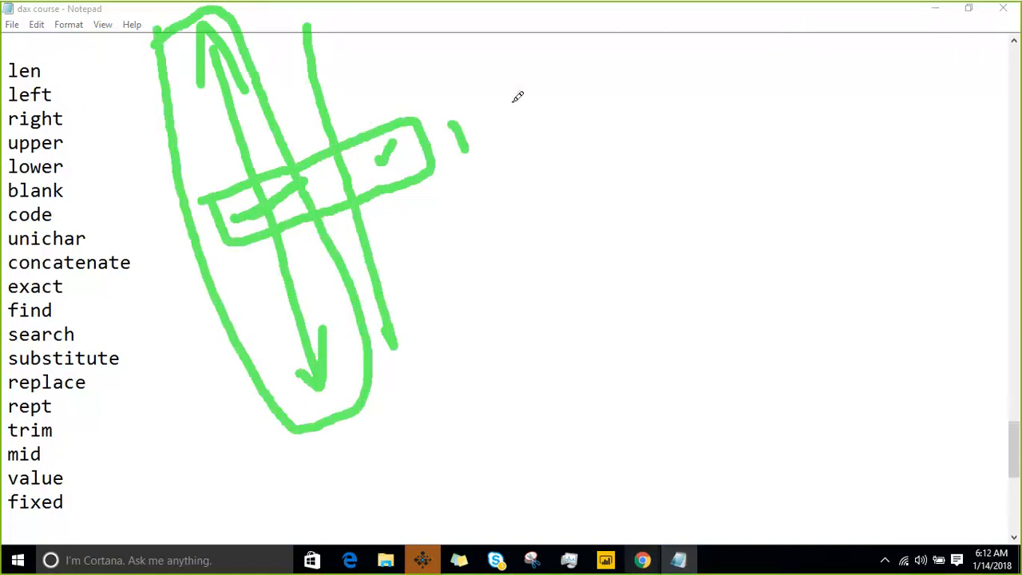
drag(594, 78, 449, 152)
mouse_move(472, 118)
mouse_down()
mouse_move(466, 141)
mouse_move(492, 176)
mouse_up()
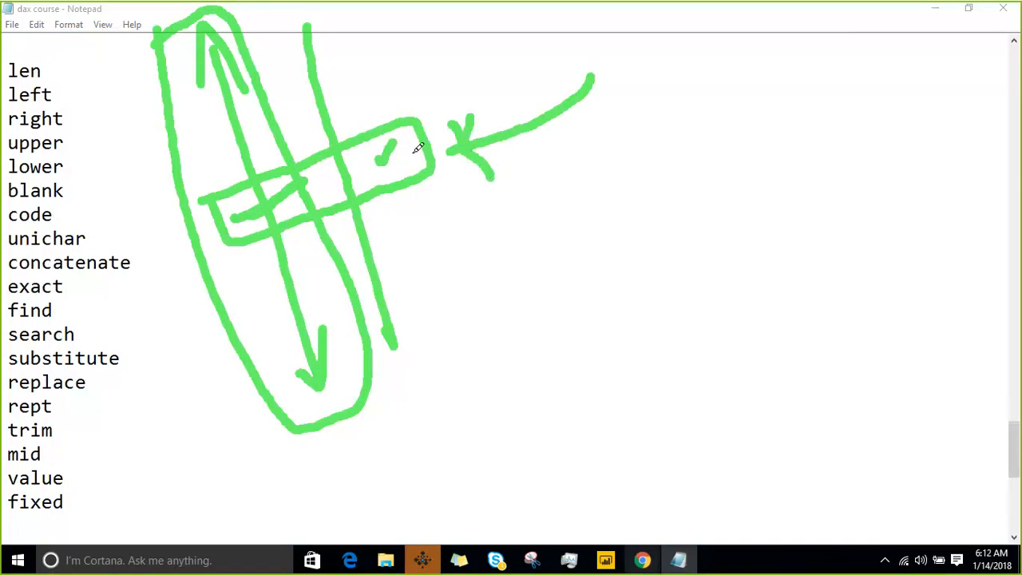
drag(403, 158, 420, 135)
drag(126, 34, 153, 14)
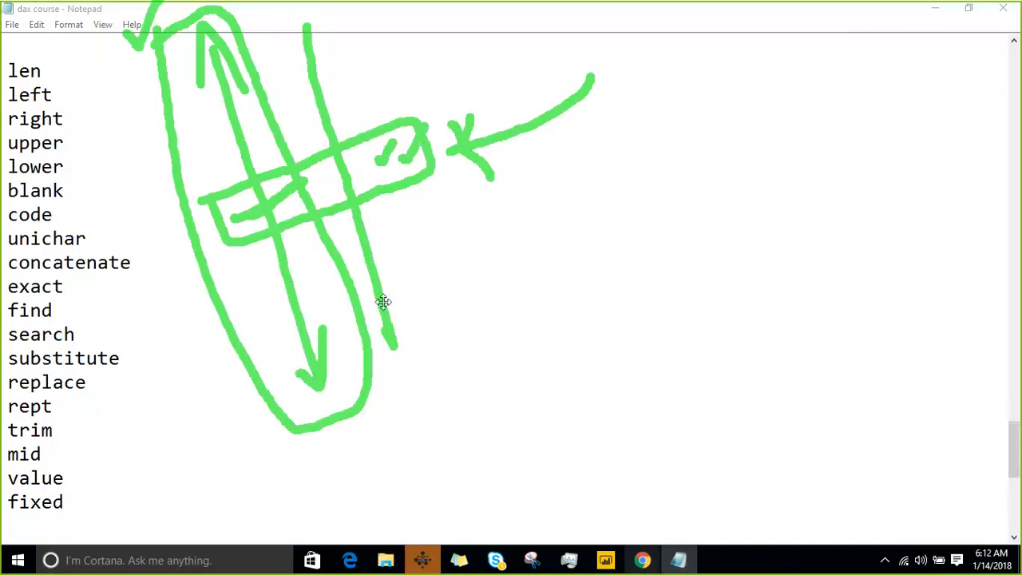
Add short curved strokes around the rectangle's ends and below the long loop
drag(402, 400, 419, 361)
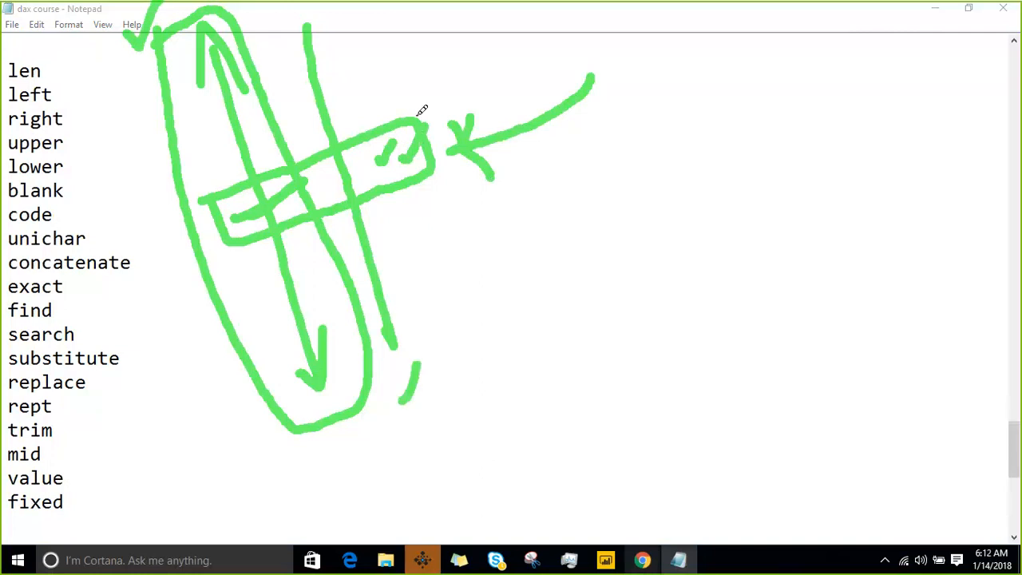
mouse_move(447, 44)
mouse_down()
mouse_move(439, 92)
mouse_move(401, 163)
mouse_up()
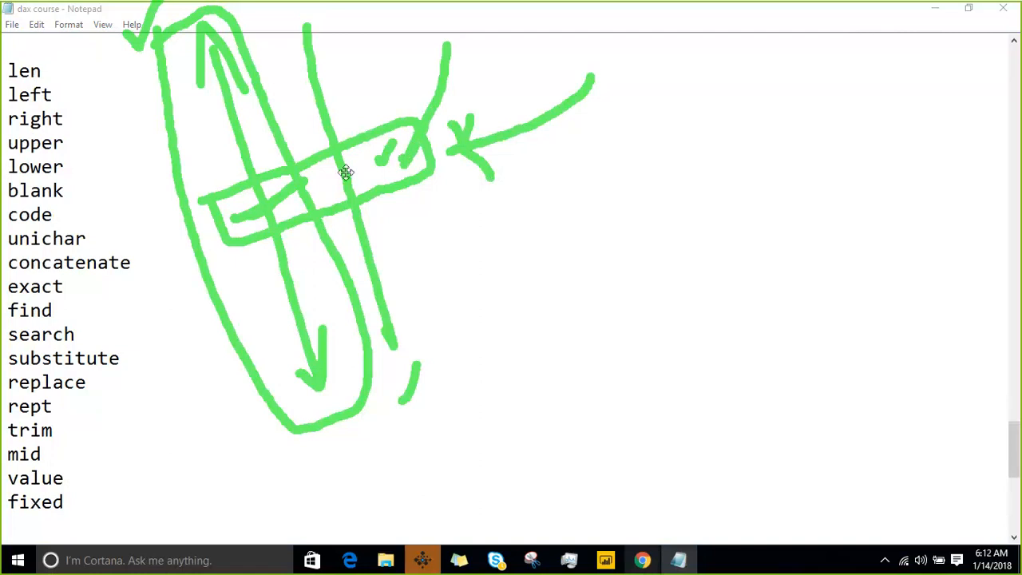
drag(203, 198, 255, 123)
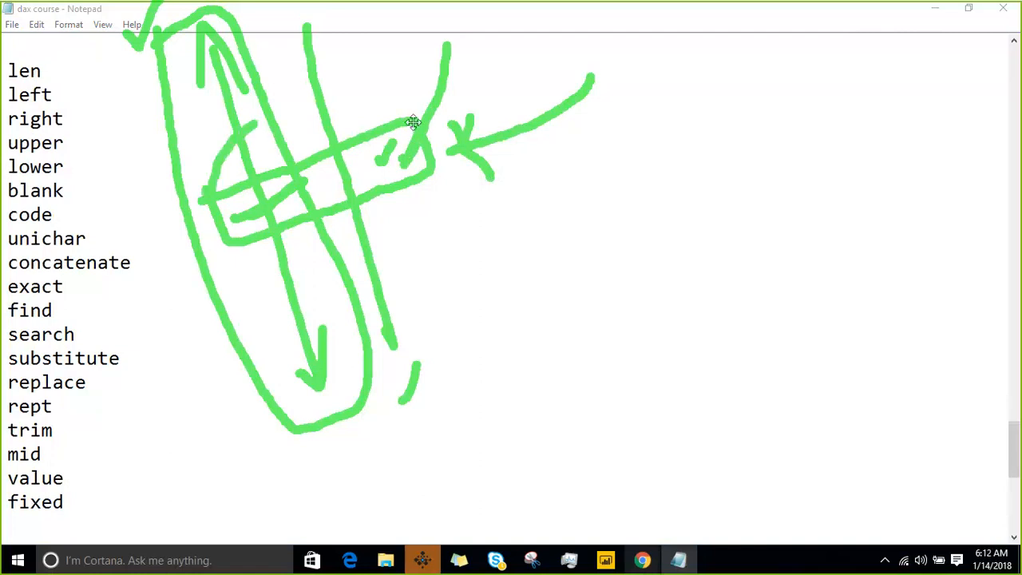
drag(444, 182, 460, 144)
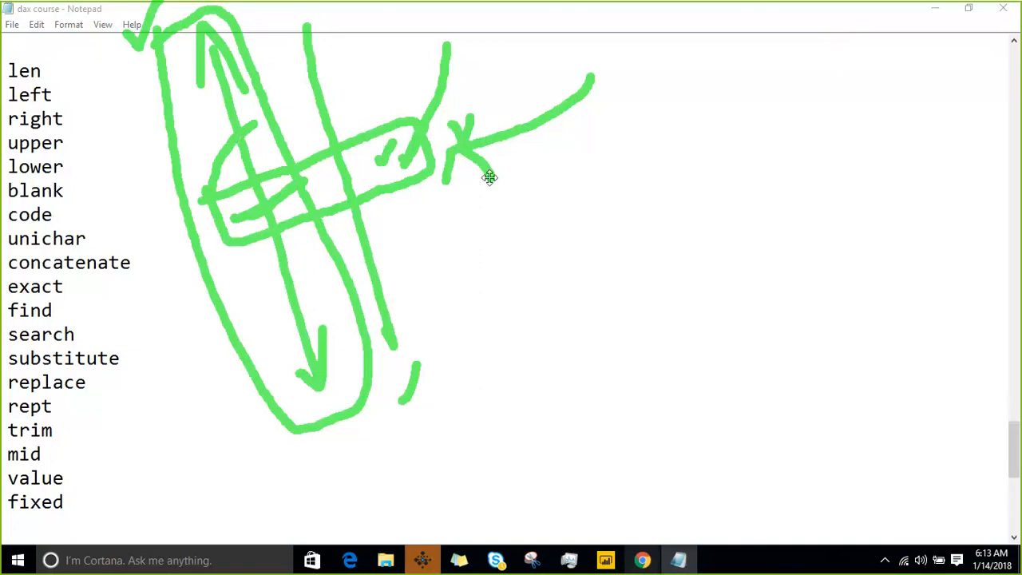
Handwrite "Filter" in green beside the sketch, and clear all annotations from the screen
mouse_move(459, 299)
mouse_down()
mouse_move(472, 196)
mouse_move(519, 190)
mouse_up()
mouse_move(471, 259)
mouse_down()
mouse_move(501, 242)
mouse_move(537, 257)
mouse_up()
click(523, 210)
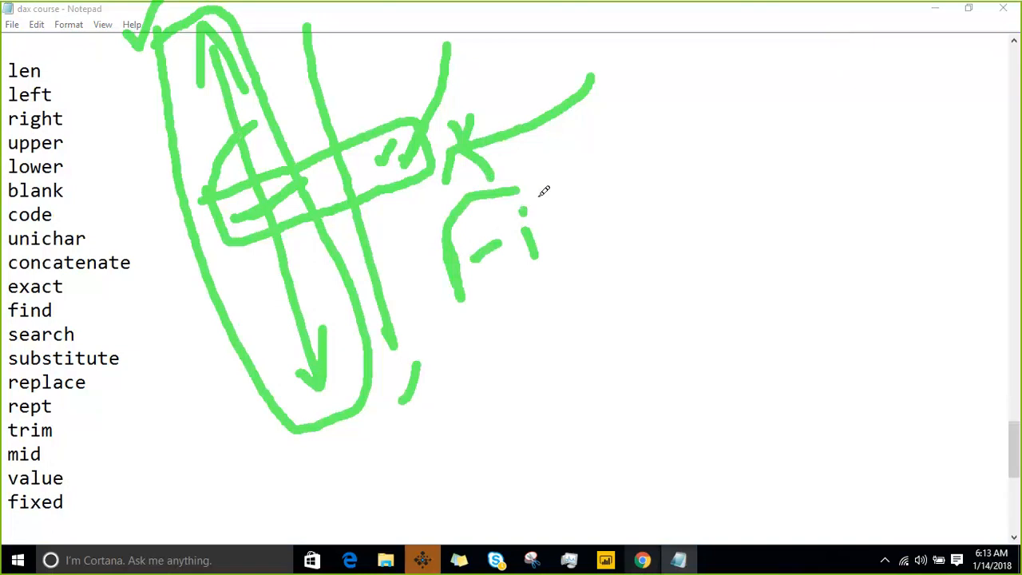
drag(529, 182, 536, 255)
drag(559, 171, 562, 243)
mouse_move(588, 200)
mouse_down()
mouse_move(594, 214)
mouse_move(608, 209)
mouse_move(586, 164)
mouse_up()
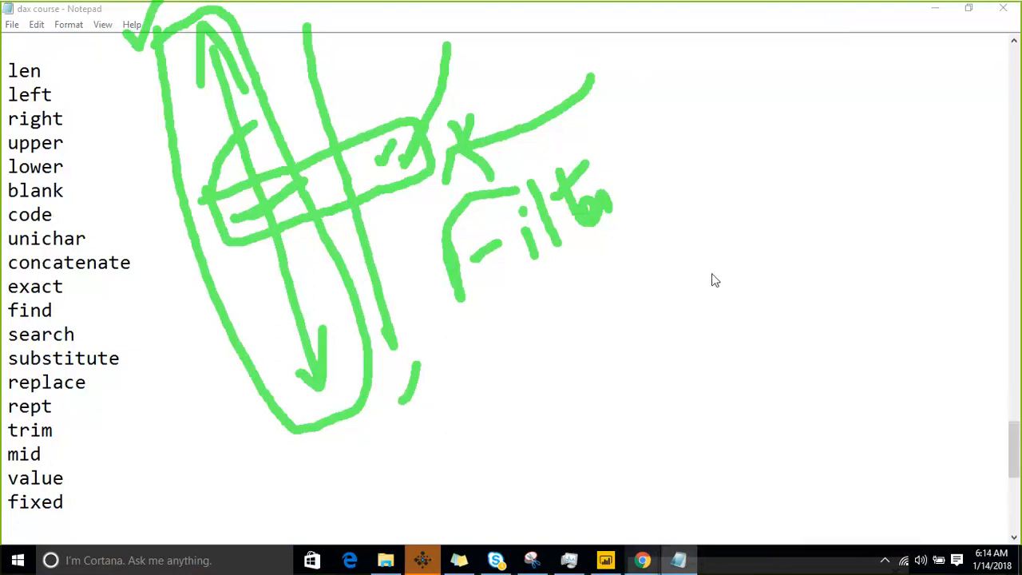
click(788, 15)
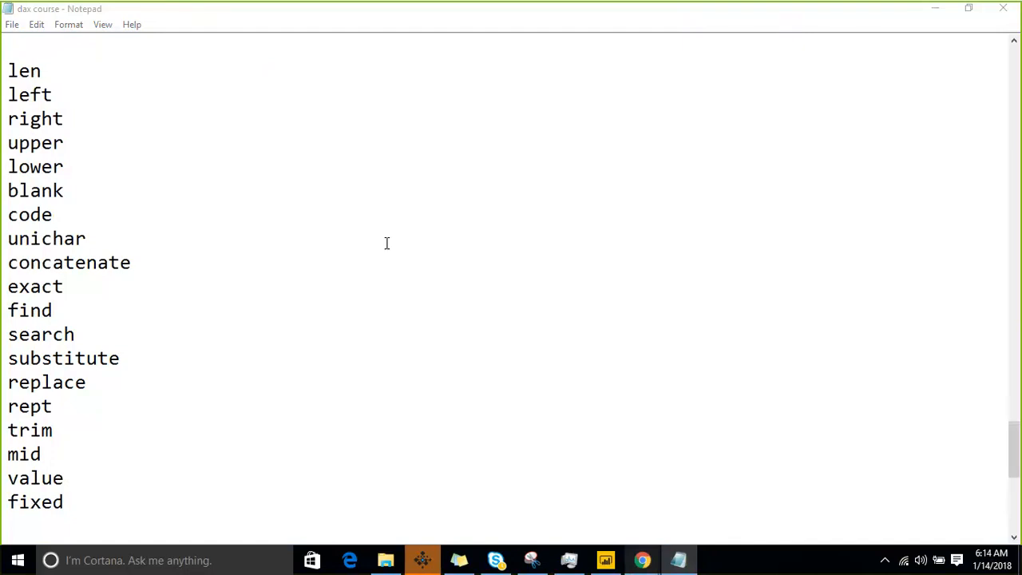
Highlight "mid" and the lines from "exact" to "substitute" in the textual function list
drag(59, 453, 8, 454)
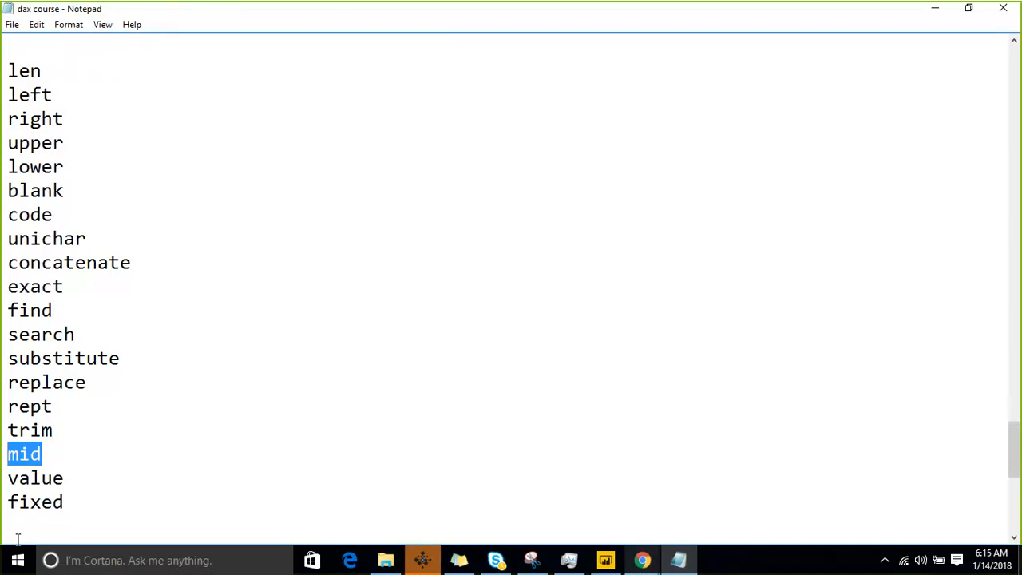
drag(99, 360, 17, 286)
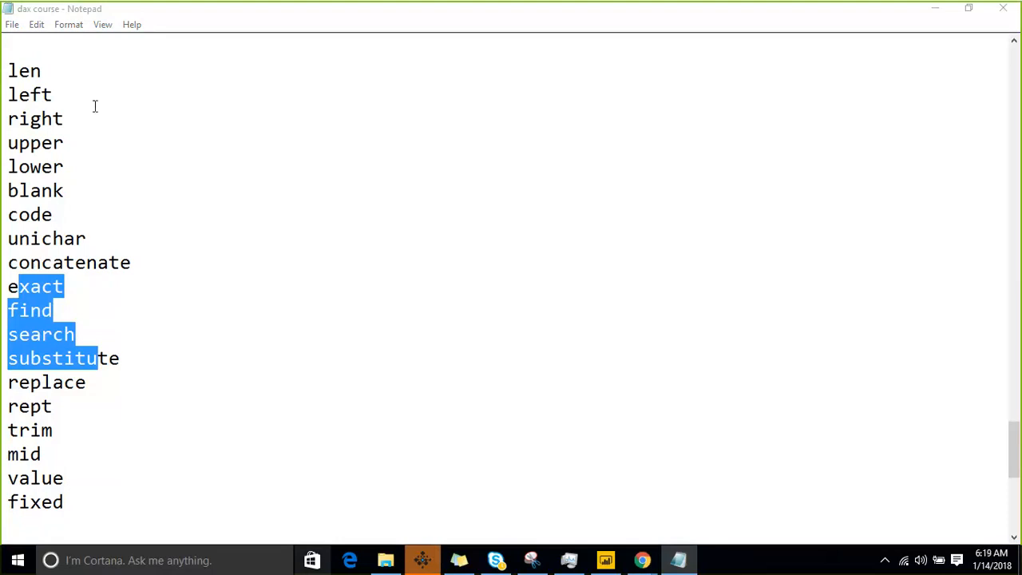
click(269, 470)
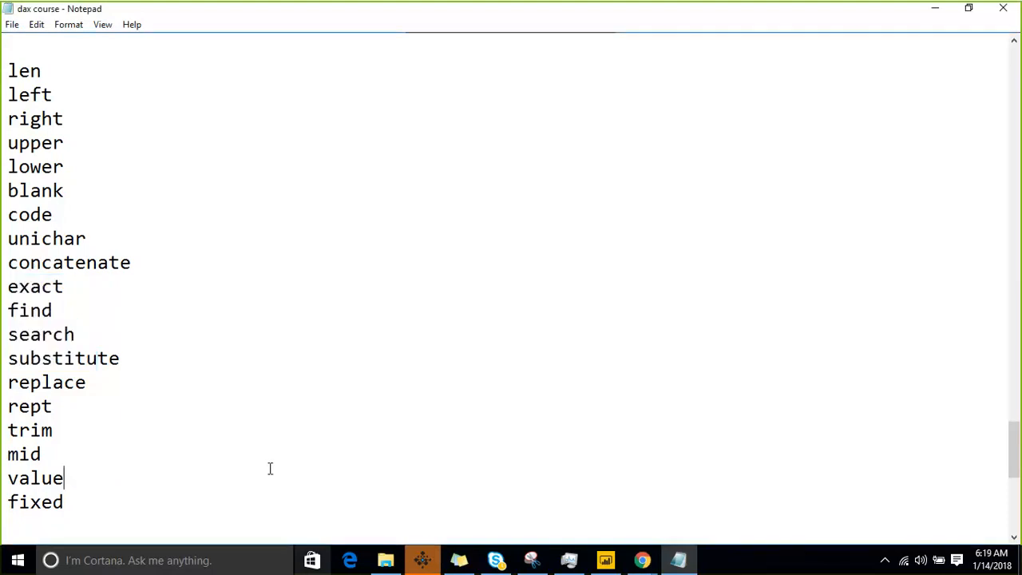
Remove the blank line between "fixed" and the dashed separator below it
scroll(269, 468, down, 5)
scroll(269, 470, up, 4)
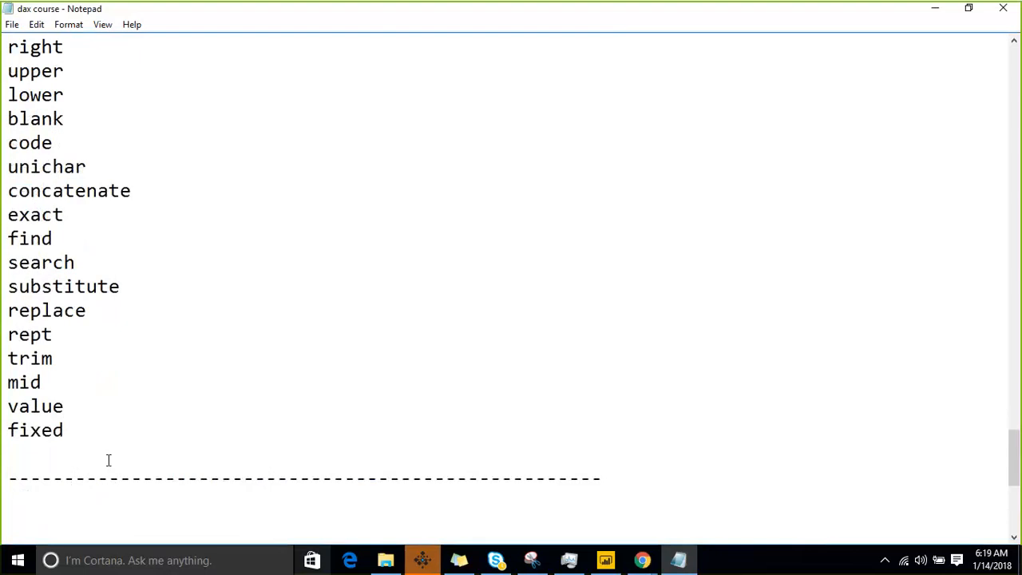
key(Delete)
Review the textual functions list from its heading down to the separator below "fixed"
key(Up)
key(Up)
key(Up)
key(Up)
key(Up)
key(Up)
key(Up)
key(Up)
key(Up)
key(Up)
key(Up)
key(Up)
key(Up)
key(Up)
key(Up)
key(Up)
key(Up)
key(Up)
key(Up)
key(Up)
key(Up)
key(Up)
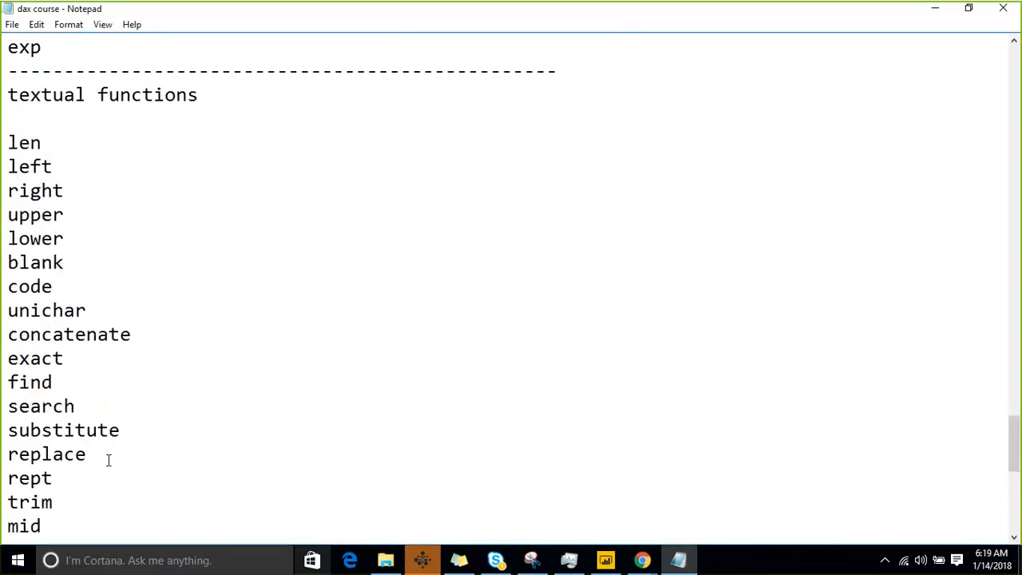
key(Down)
key(Down)
key(Down)
key(Down)
key(Down)
key(Down)
key(Down)
key(Down)
key(Down)
key(Down)
key(Down)
key(Down)
key(Down)
key(Down)
key(Down)
key(Down)
key(Down)
key(Down)
key(Down)
key(Down)
key(Down)
key(Down)
key(Down)
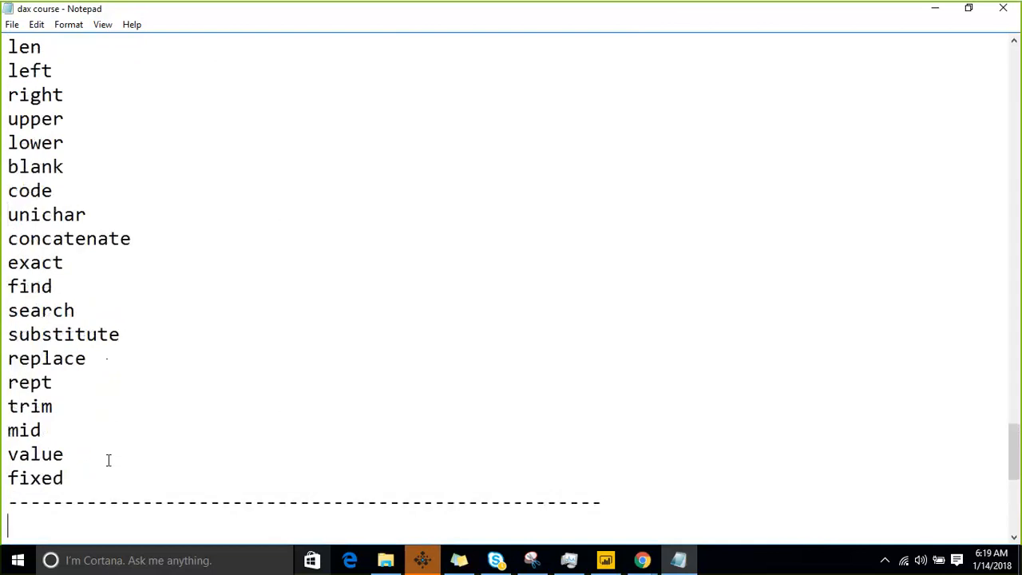
Add the heading "Statistical functions:" directly below the separator that follows "fixed"
key(Up)
key(Up)
key(Up)
key(Up)
key(Up)
key(Up)
key(Up)
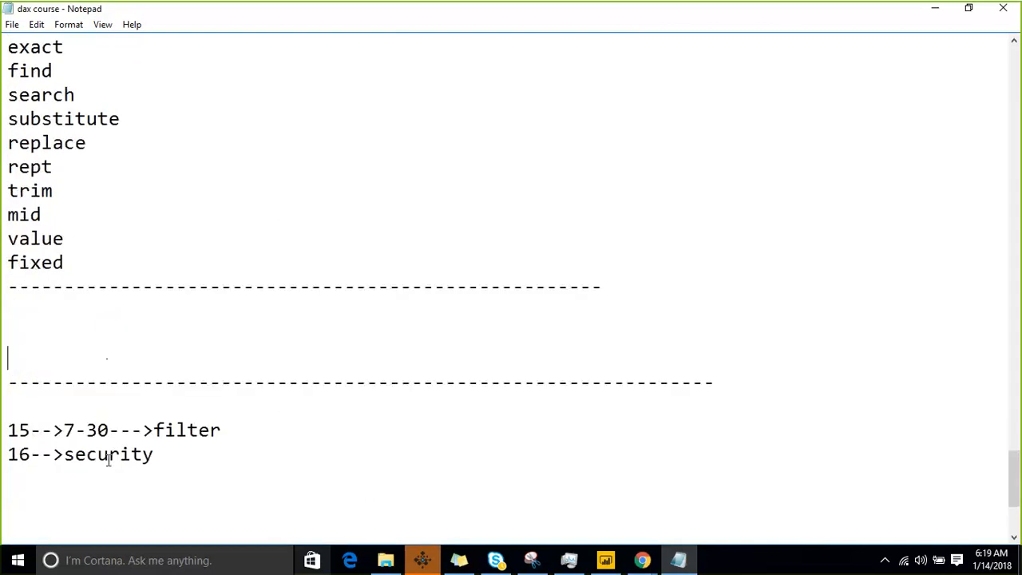
key(Up)
key(Up)
text(s)
key(BackSpace)
text(Statis)
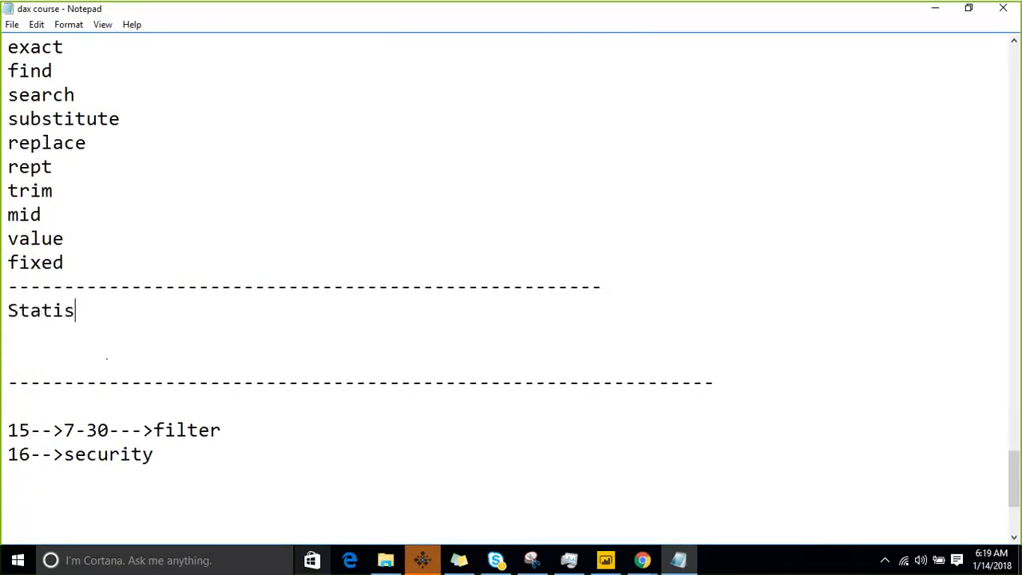
text(tical func)
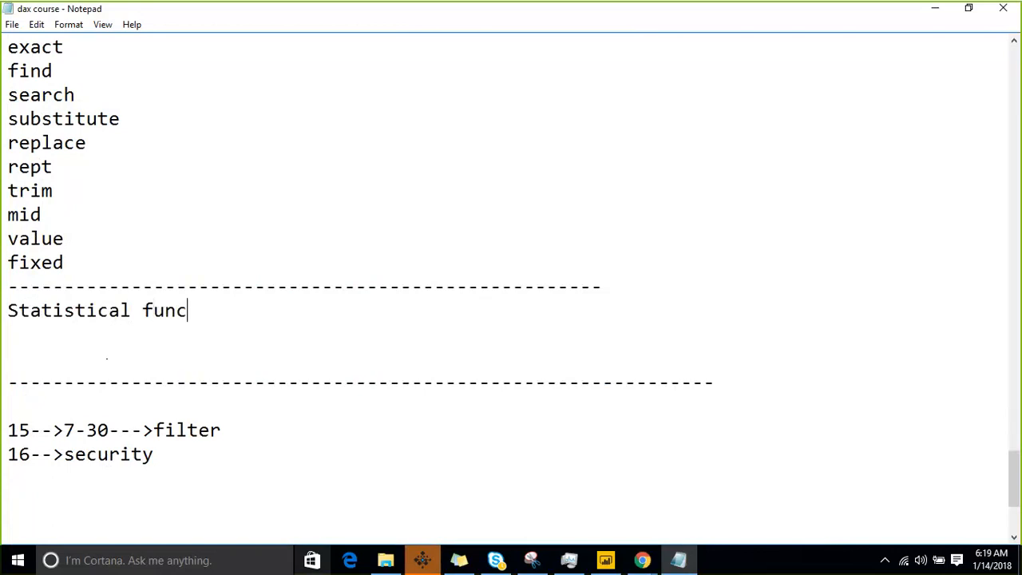
text(tions:)
Add the lines "time inteligence" and "Filter functions" below the statistical functions heading
click(8, 343)
text(time inteli)
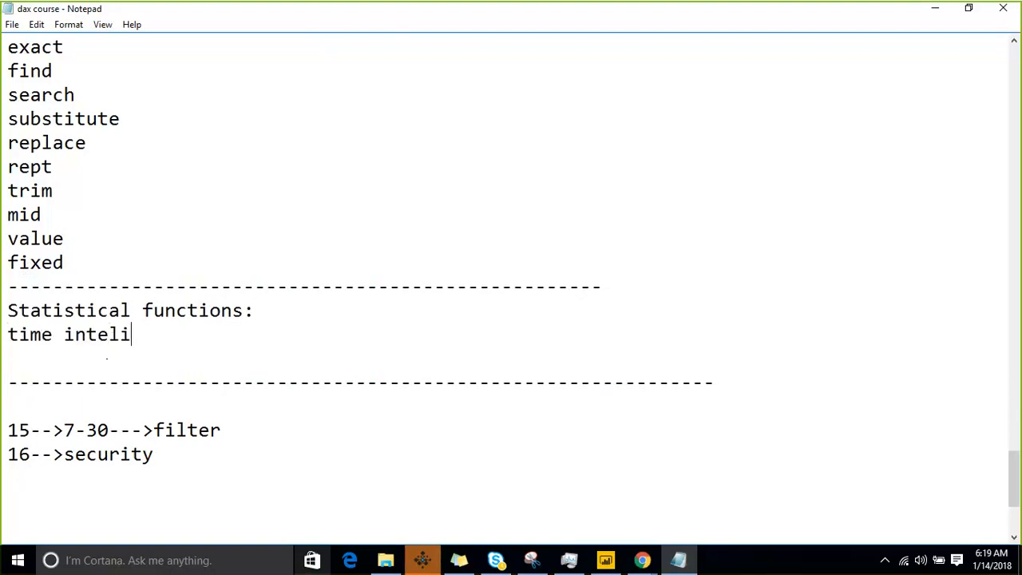
text(gence)
key(Return)
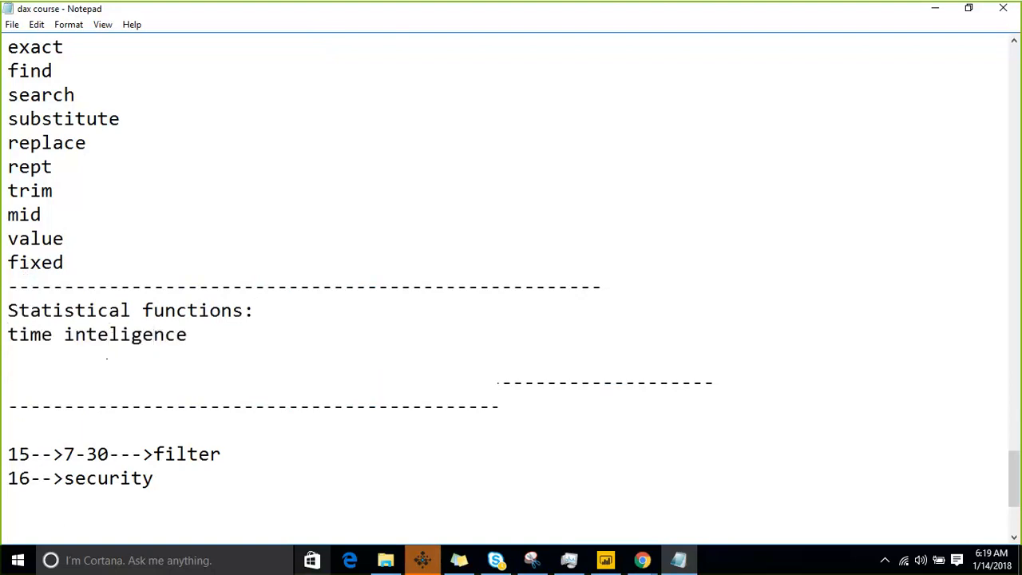
text(Filter fu)
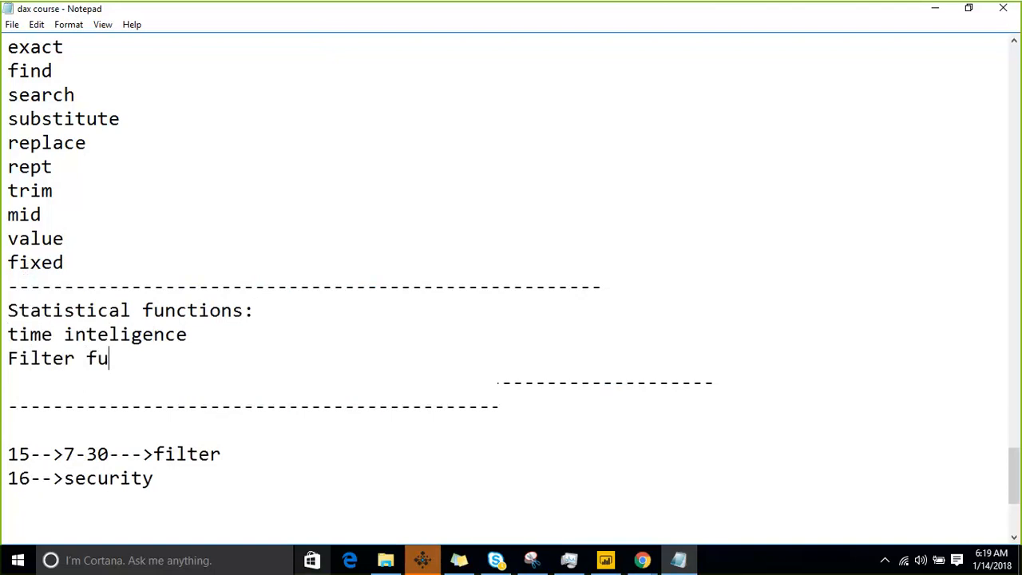
text(nctions)
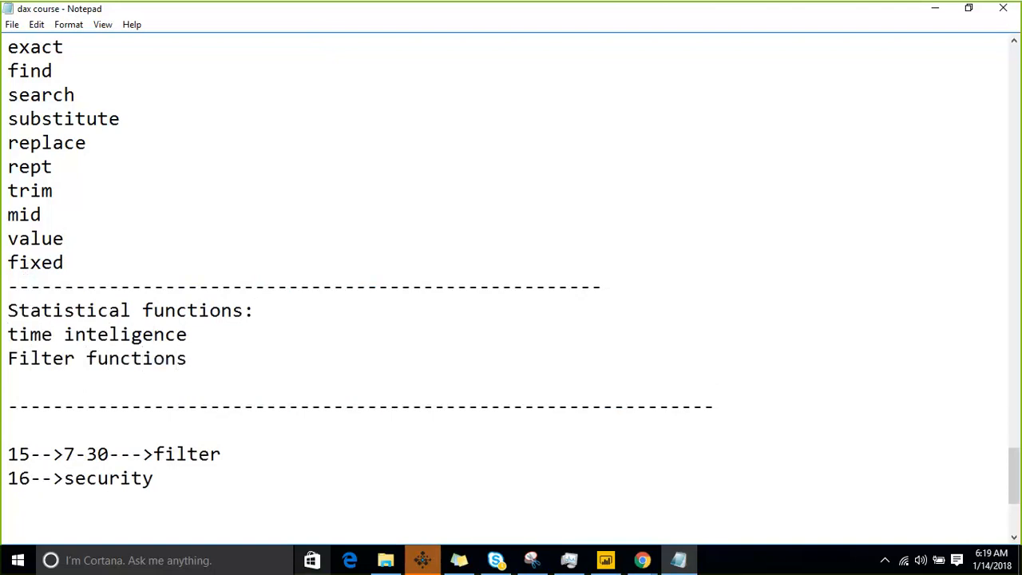
Move the "Filter functions" line above "time inteligence", with a blank line between the two
key(Up)
key(shift+Home)
key(Down)
key(shift+End)
key(ctrl+c)
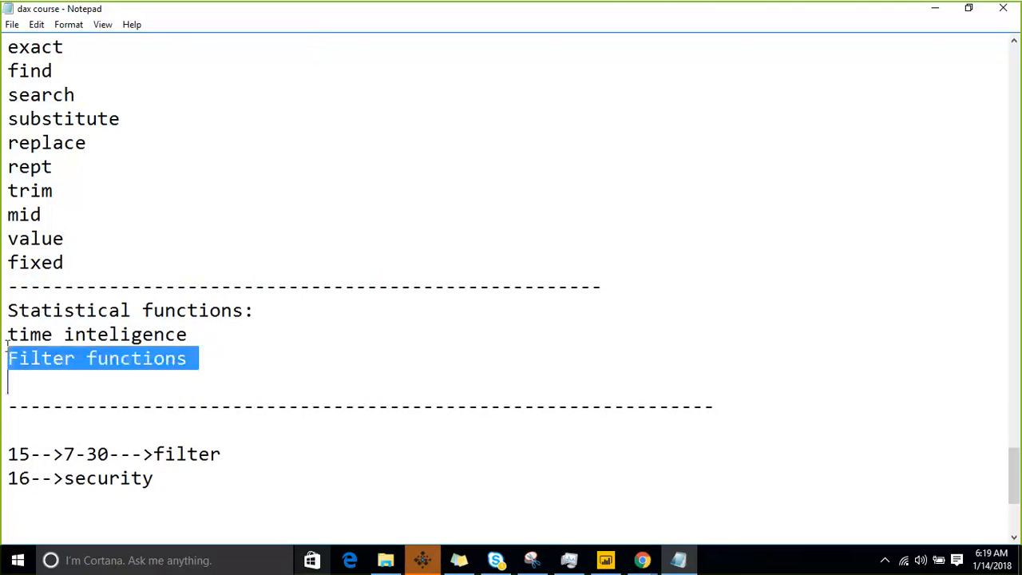
key(Delete)
key(Delete)
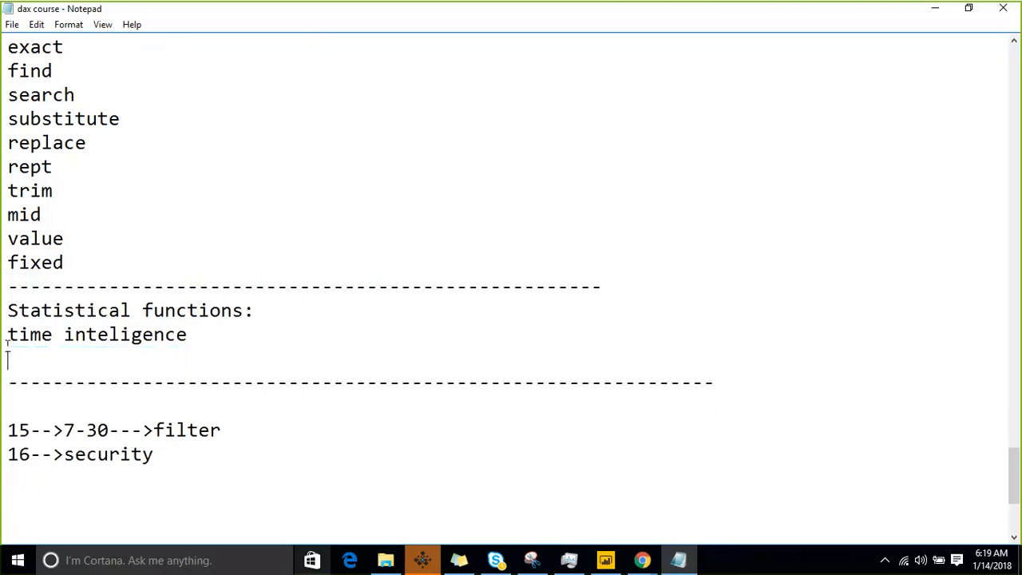
key(Up)
key(Return)
key(Up)
key(ctrl+v)
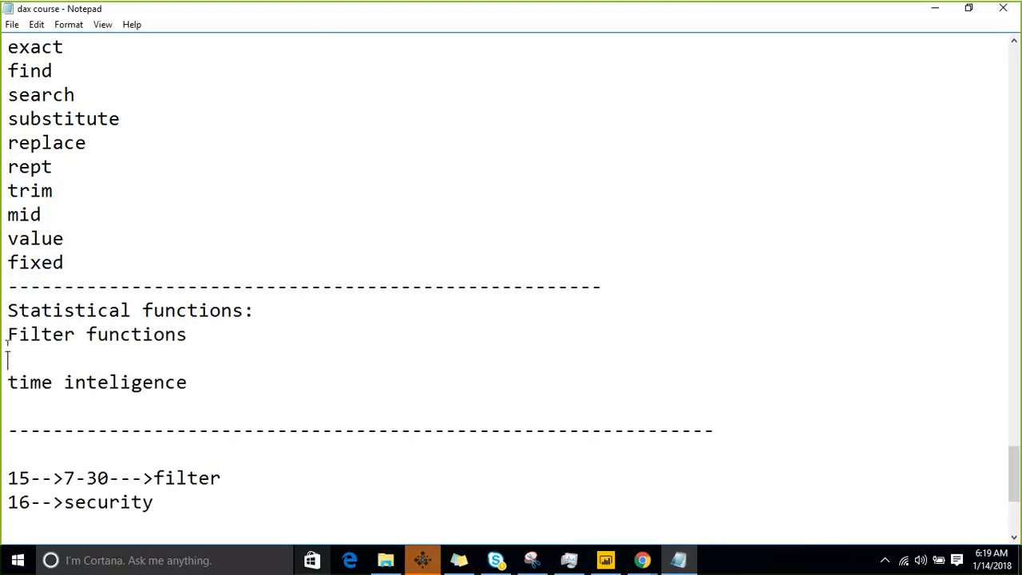
Highlight the "Statistical functions:" and "Filter functions" lines together
key(shift+Up)
key(shift+Up)
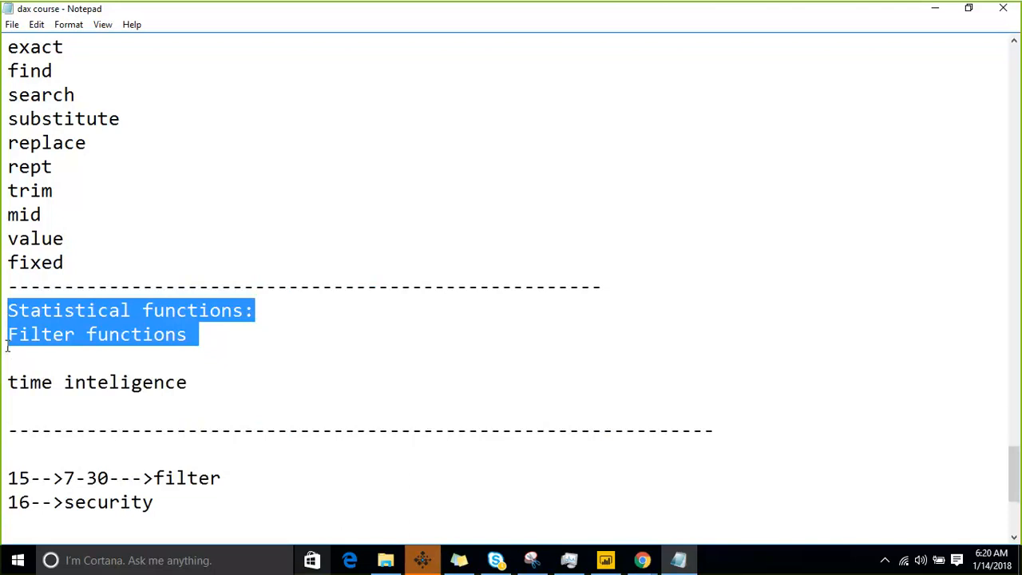
click(7, 345)
Remove the blank line between "time inteligence" and the last dashed separator
key(Down)
key(Down)
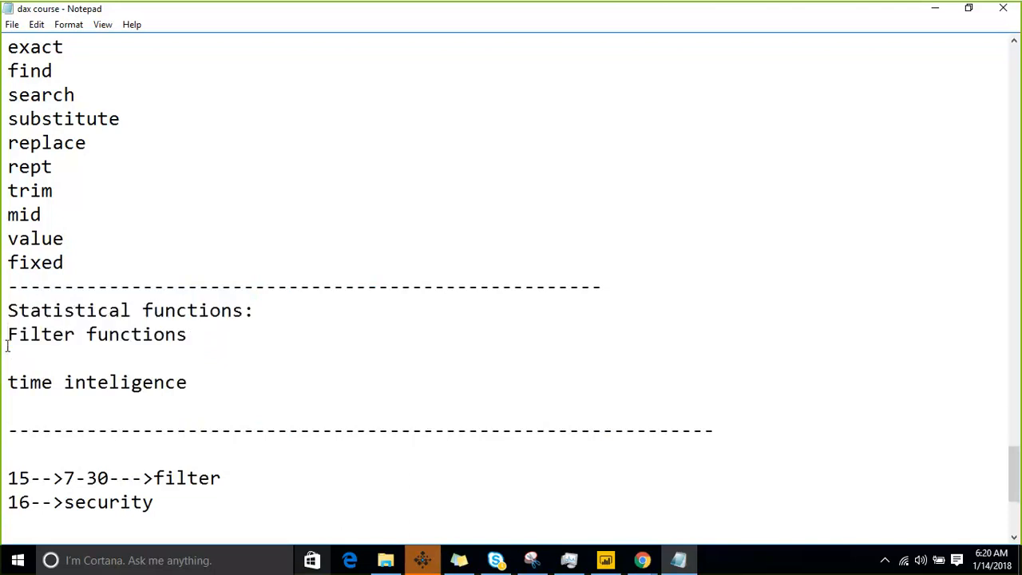
key(shift+Down)
key(Down)
key(Down)
key(Up)
key(Up)
key(BackSpace)
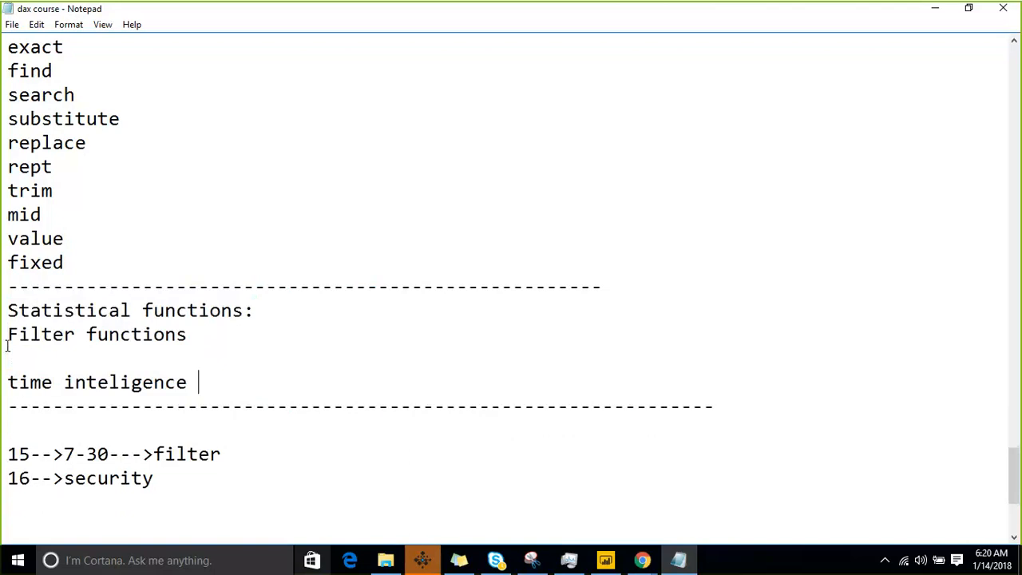
Look back at the textual functions and go down through the notes to the end of the file
key(Page_Up)
key(Left)
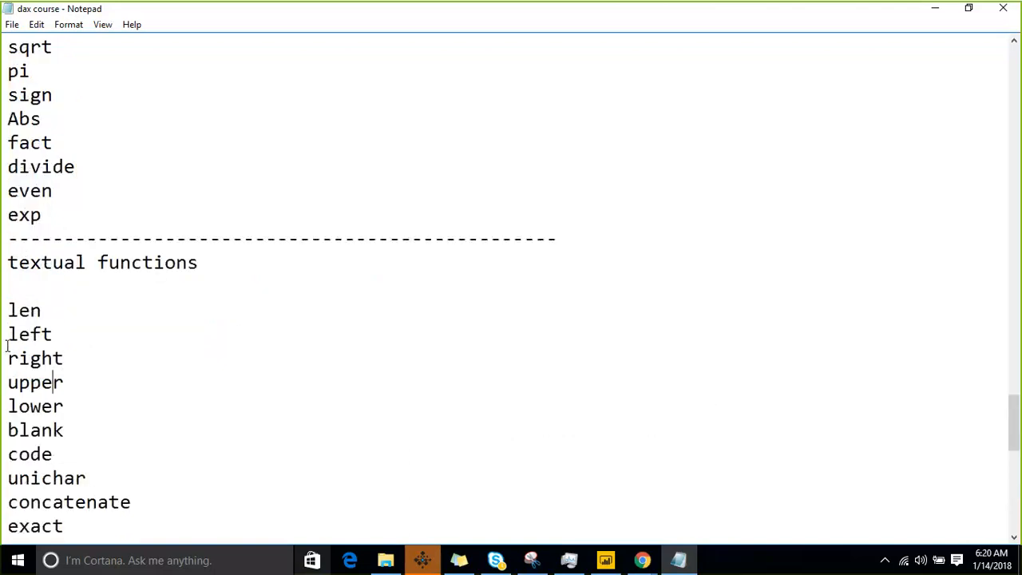
key(Down)
key(Down)
key(Down)
key(Down)
key(Down)
key(Down)
key(Down)
key(Down)
key(Down)
key(Down)
key(Down)
key(Down)
key(Down)
key(Down)
key(Down)
key(Down)
key(Down)
key(Down)
key(Down)
key(Down)
key(Down)
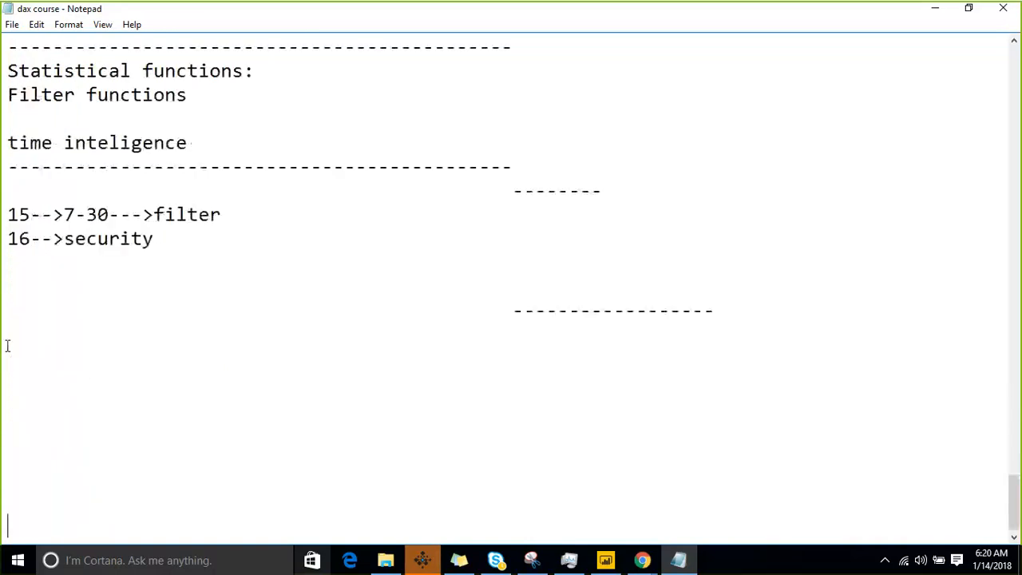
Insert a blank line between "time inteligence" and the dashed separator, and place the cursor on it
key(Up)
key(Up)
key(Up)
key(Up)
key(Up)
key(Up)
key(Up)
key(Up)
key(Up)
key(Up)
key(Up)
key(Up)
key(Up)
key(Up)
key(Return)
key(Up)
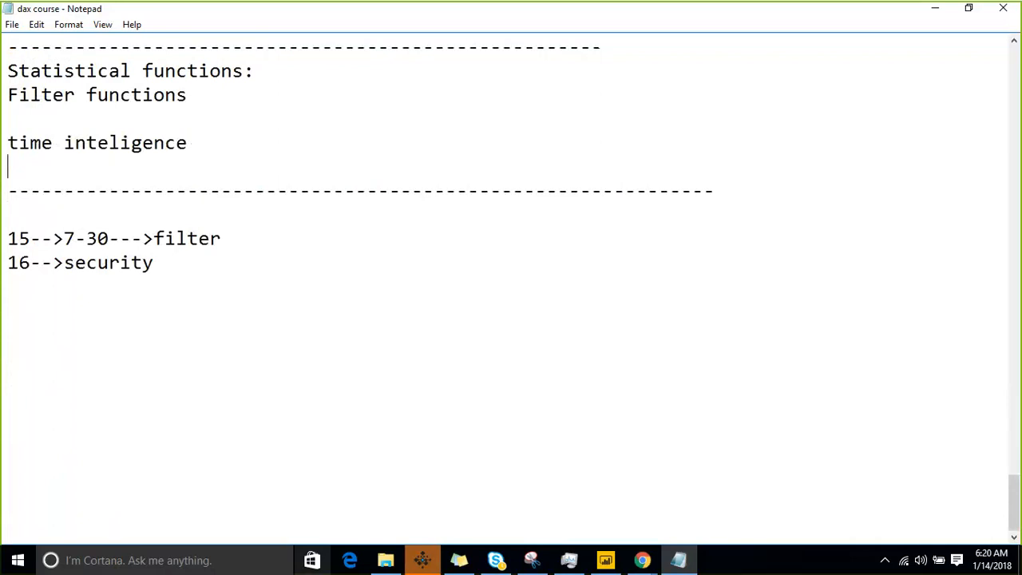
Add the topic "parent & child" on the line below "time inteligence"
text(paremnt)
key(BackSpace)
key(BackSpace)
key(BackSpace)
key(BackSpace)
text(nt & child)
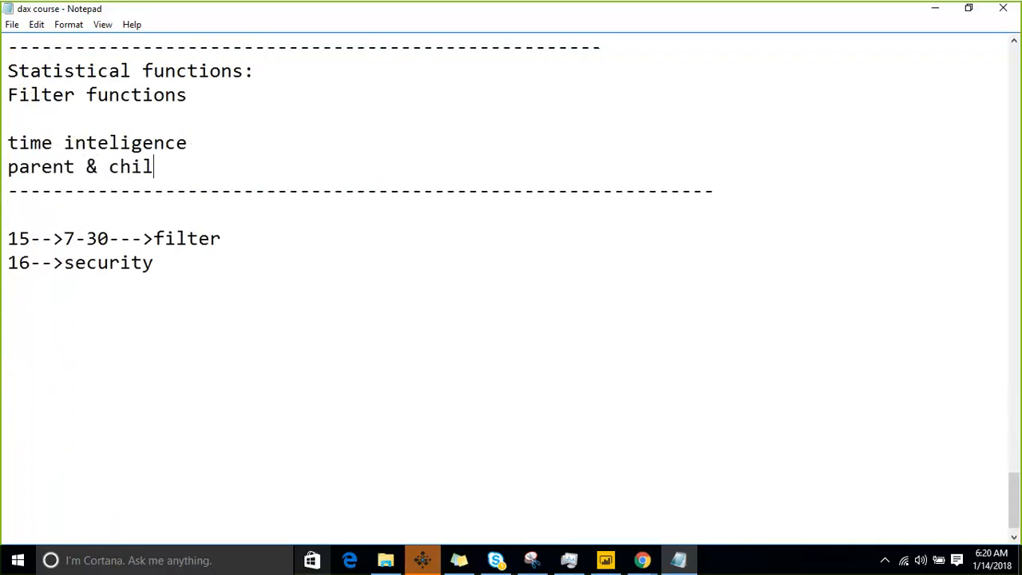
Insert several blank lines between "Statistical functions:" and "Filter functions", leaving the cursor on the second one
key(Up)
key(Up)
key(Up)
key(Up)
key(End)
key(Return)
key(Return)
key(Return)
key(Up)
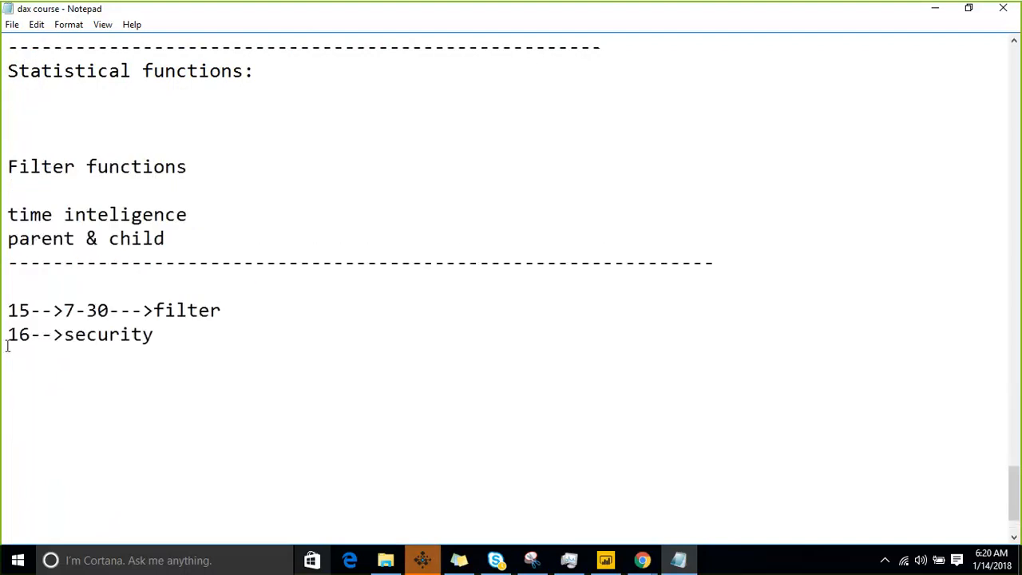
key(Return)
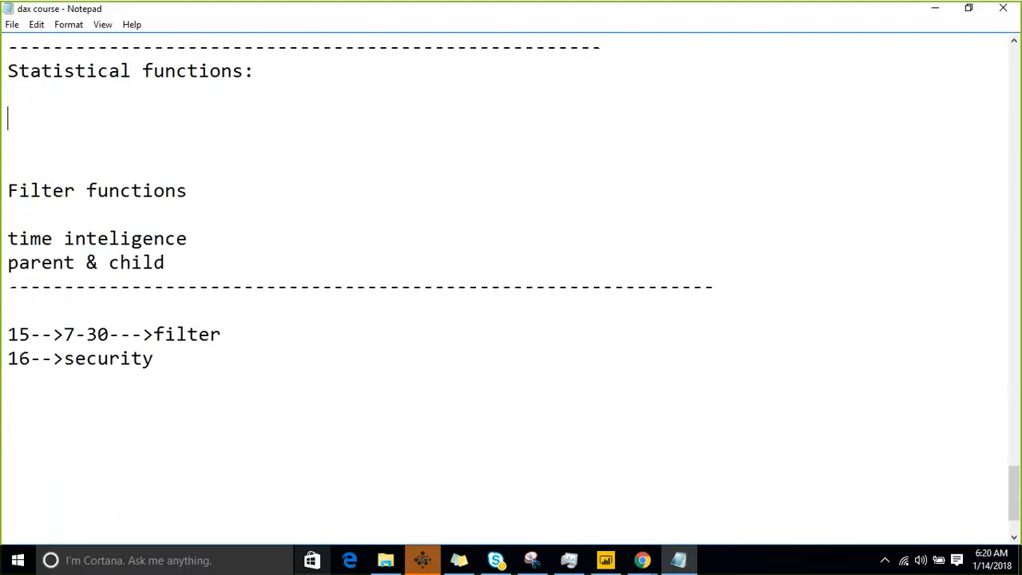
List the functions Average, AverageA and AverageX on separate lines under "Statistical functions:"
text(Averagr)
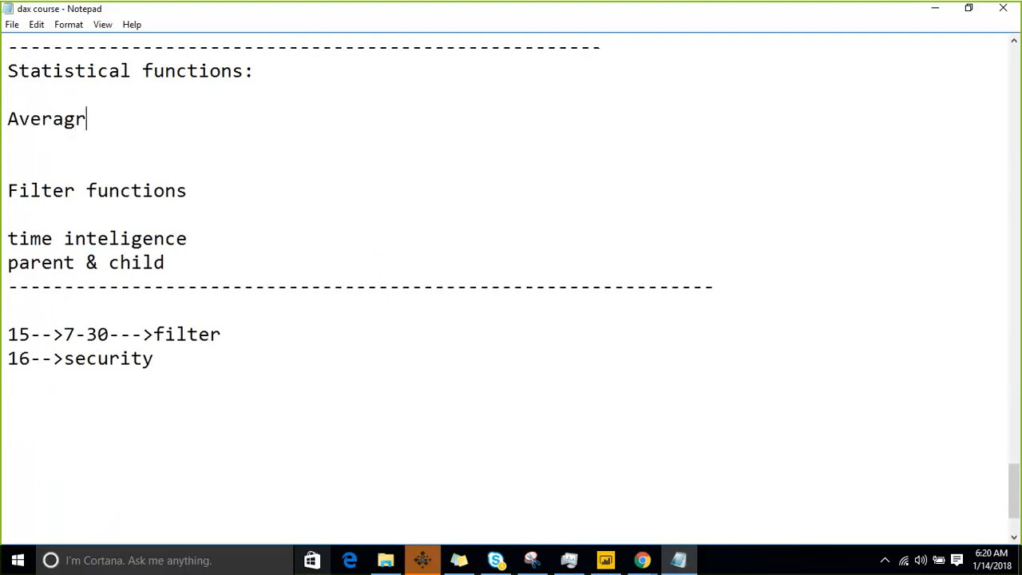
key(BackSpace)
text(e)
key(Return)
text(Average)
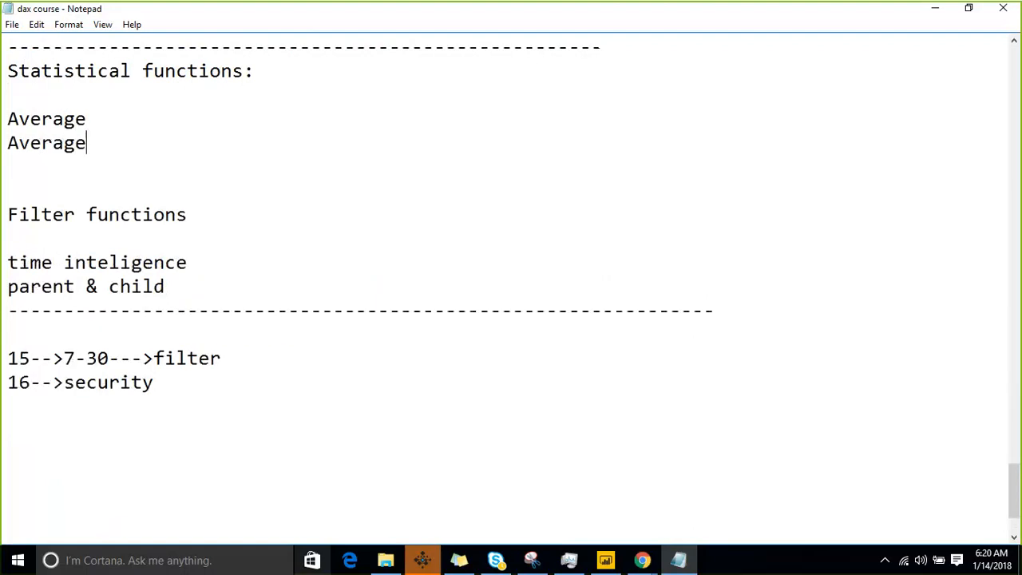
text(A)
key(Return)
text(Avera)
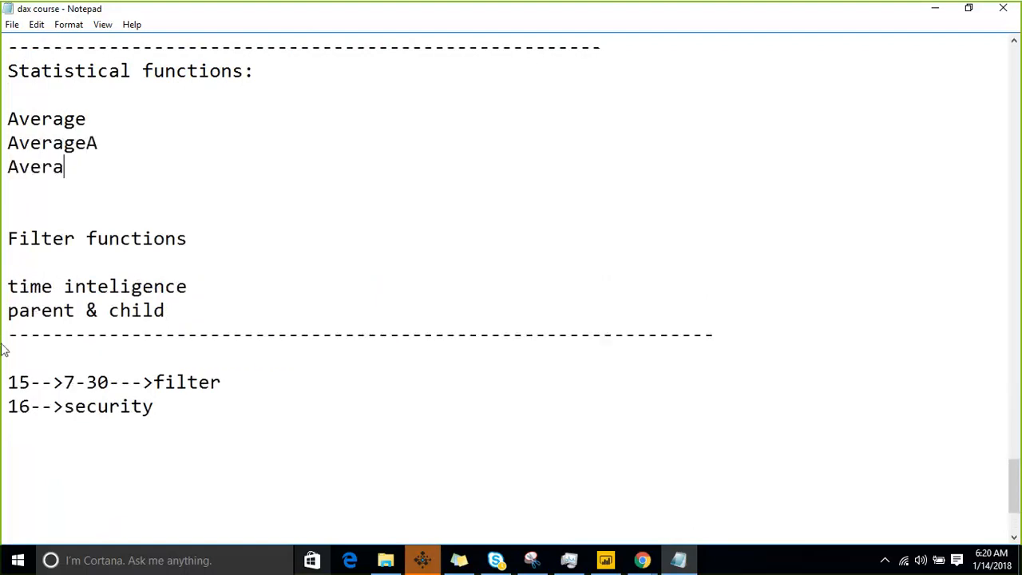
text(geX)
Copy the Average, AverageA and AverageX lines and paste the block twice below, separated by blank lines
key(shift+Up)
key(shift+Up)
key(shift+Up)
key(ctrl+c)
key(Down)
key(Down)
key(Down)
key(Down)
key(Return)
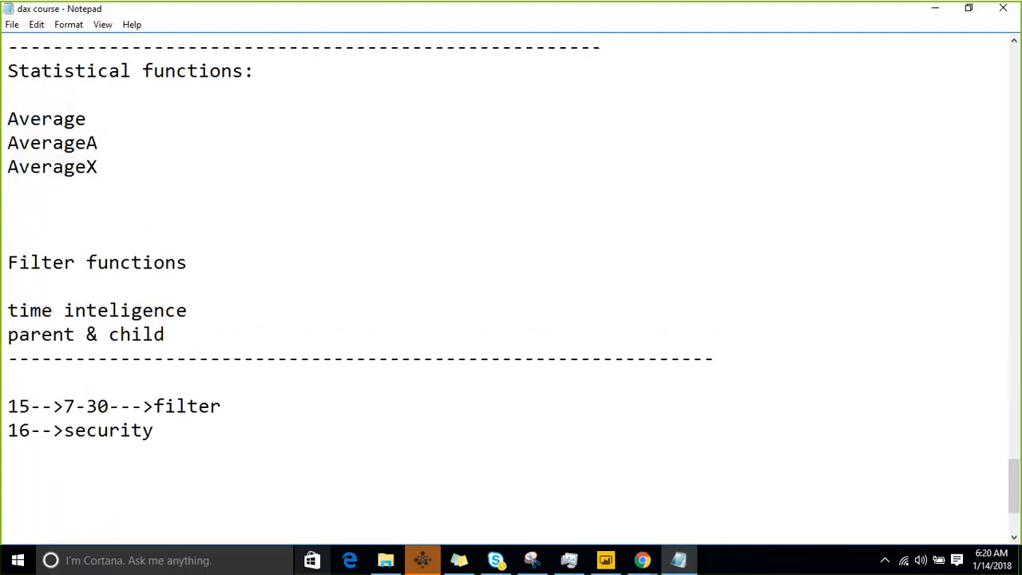
key(ctrl+v)
key(Return)
key(Return)
key(Return)
key(ctrl+v)
key(Return)
key(Return)
key(Return)
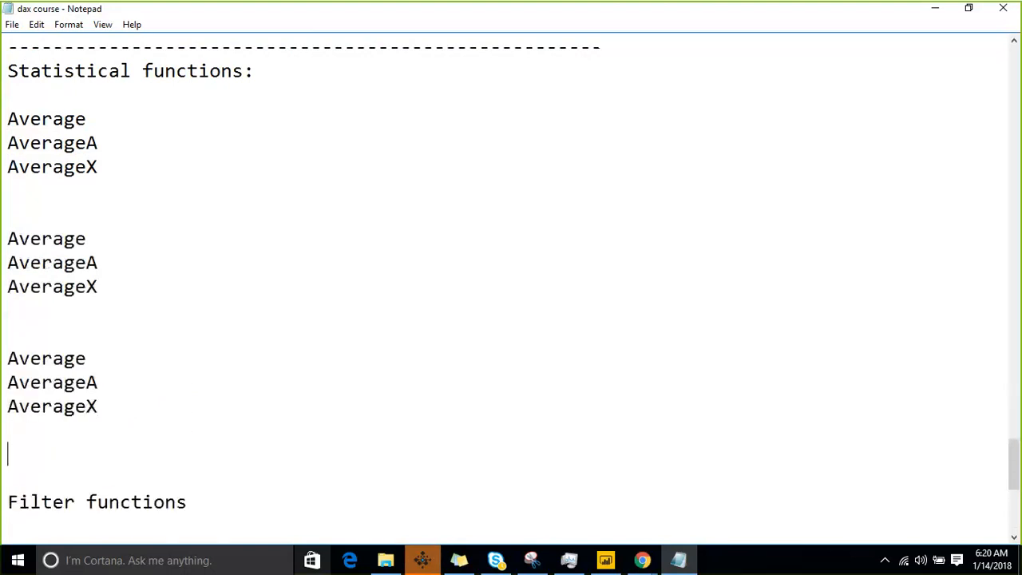
Paste two more copies of the Average block after the third one, separated by blank lines
key(ctrl+v)
key(Return)
key(Return)
key(ctrl+v)
key(ctrl+z)
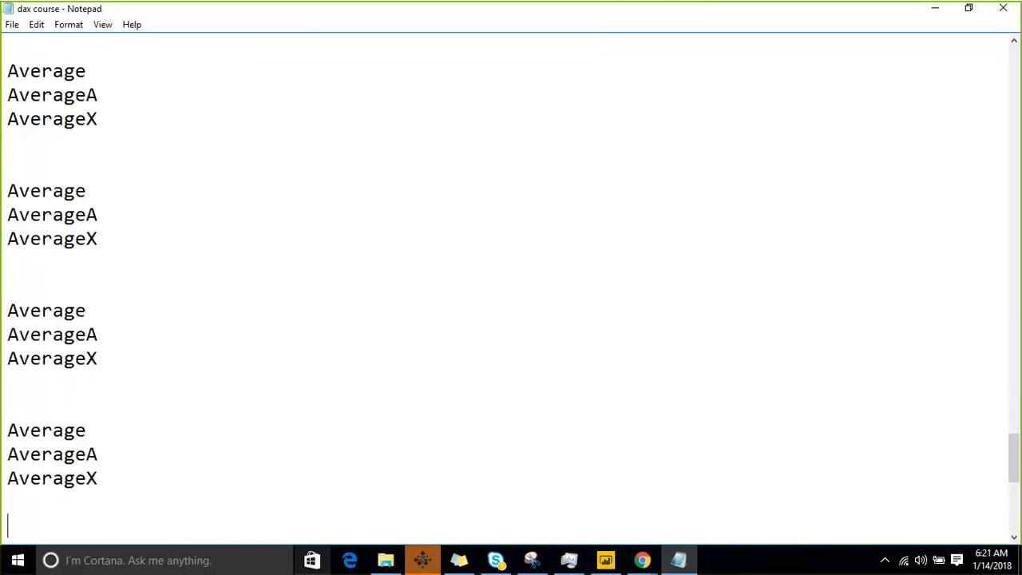
key(ctrl+v)
Replace "Average" on the first line of the second block with "MIN"
key(Up)
key(Up)
key(Up)
key(Up)
key(Up)
key(Up)
key(Up)
key(Up)
key(Up)
key(Up)
key(Up)
key(Up)
key(Up)
key(Up)
key(Up)
key(Up)
key(Up)
key(Up)
key(Up)
key(Up)
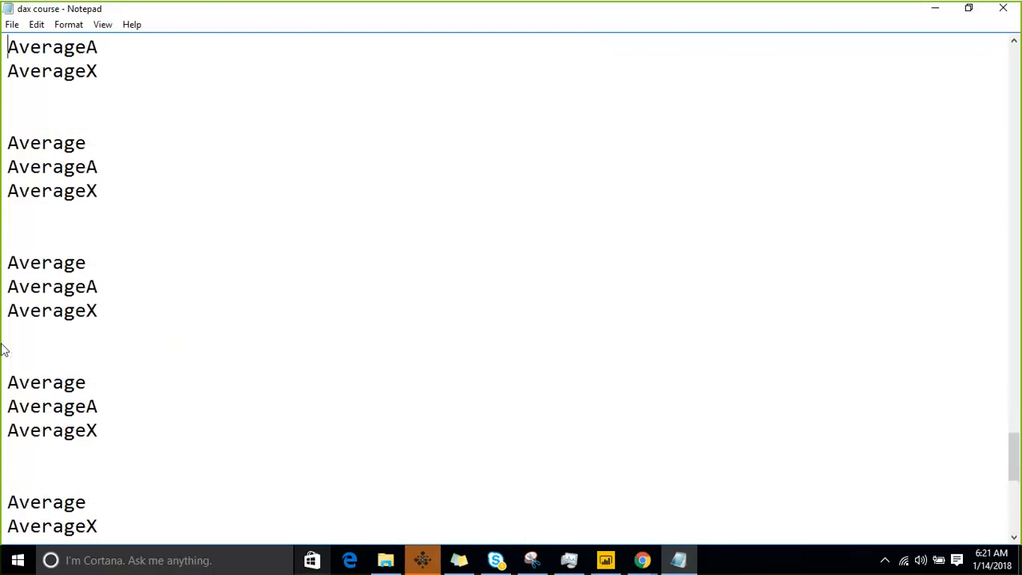
key(Up)
key(Up)
key(Up)
key(Up)
key(Up)
key(Up)
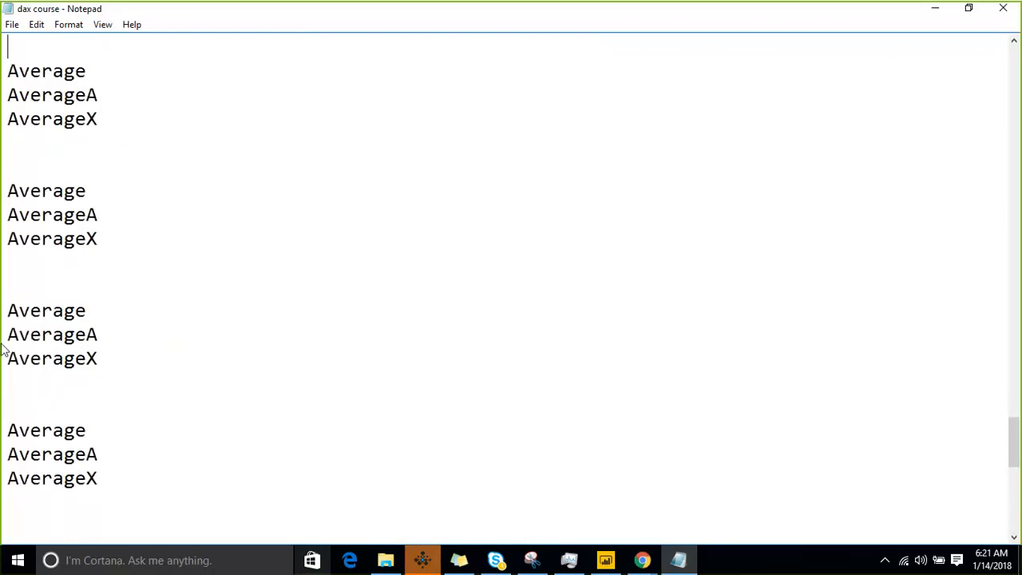
key(Up)
key(Up)
key(Up)
key(Down)
key(Down)
key(Down)
key(Down)
key(Down)
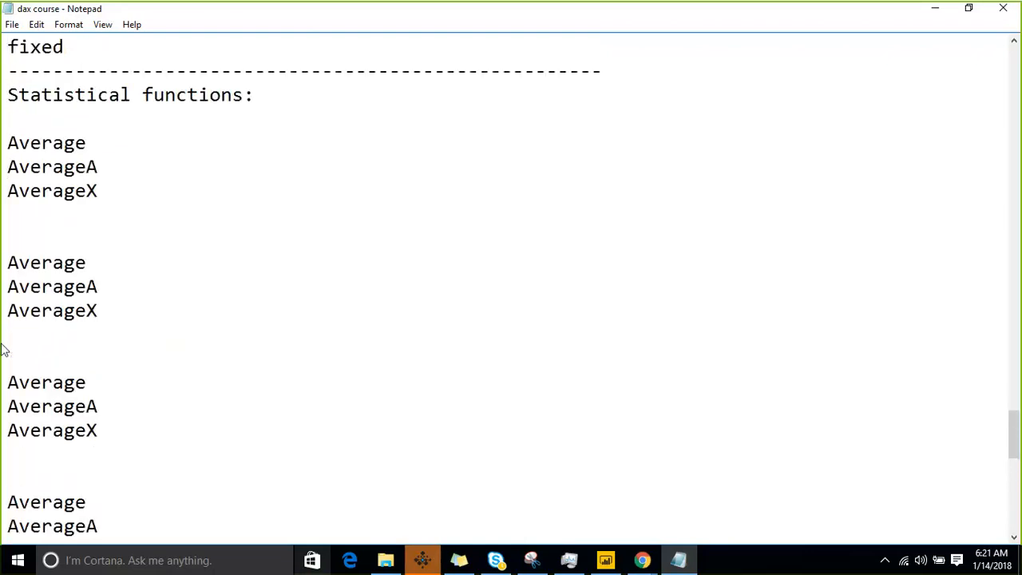
key(Down)
key(Down)
key(Down)
key(Down)
key(shift+Right)
key(shift+Right)
key(shift+Right)
key(shift+Right)
key(shift+Right)
key(shift+Right)
key(shift+Right)
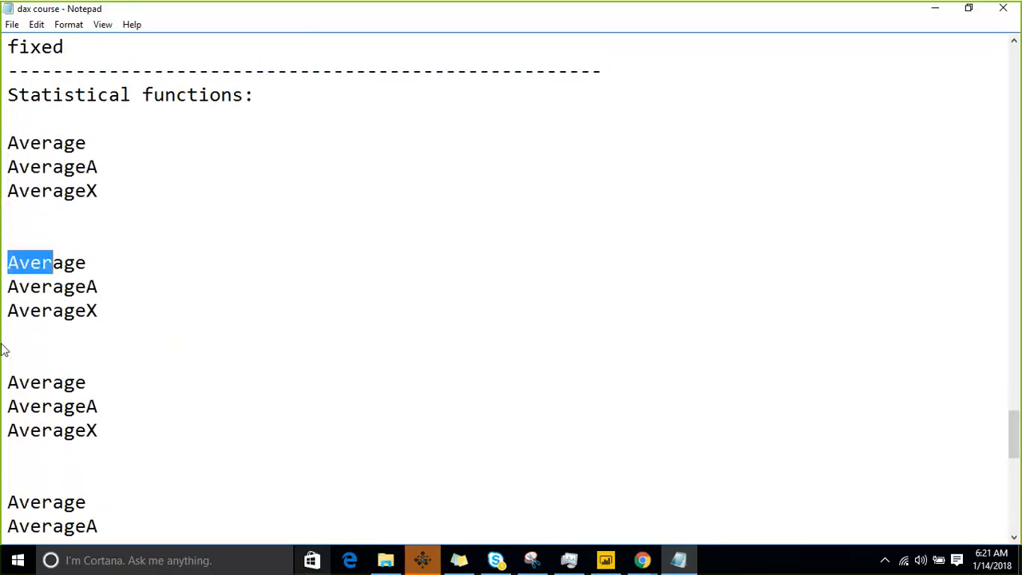
text(MIN)
Change AverageA and AverageX in the second block to "MINA" and "MINX"
key(Down)
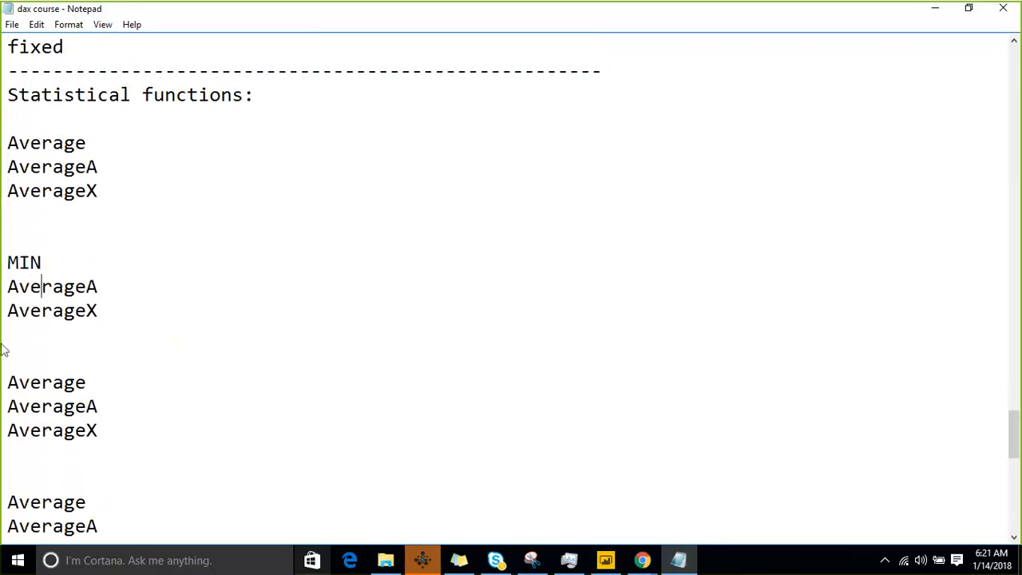
key(Home)
key(shift+Right)
key(shift+Right)
key(shift+Right)
key(shift+Right)
key(shift+Right)
key(shift+Right)
key(shift+Right)
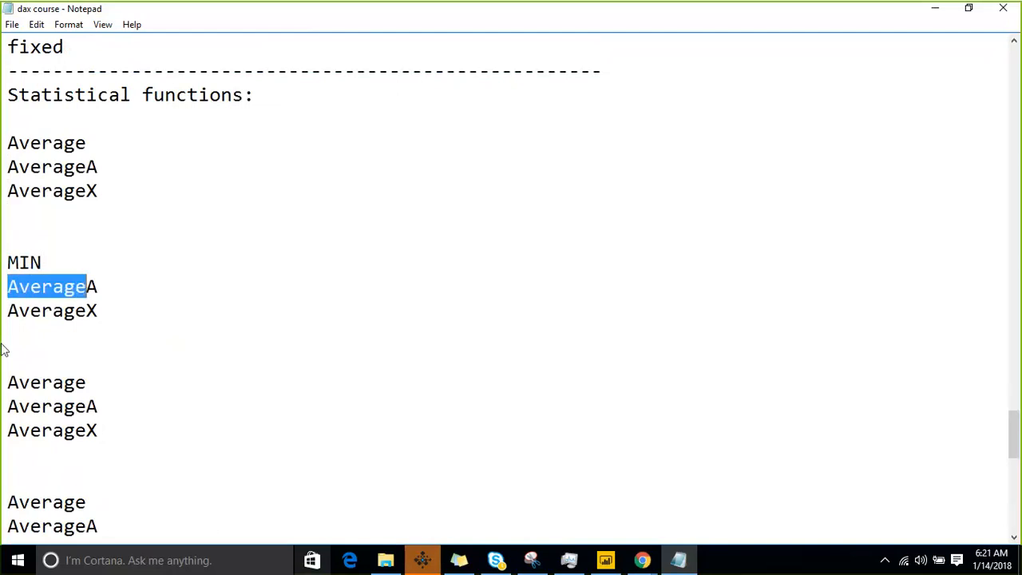
text(MINAA)
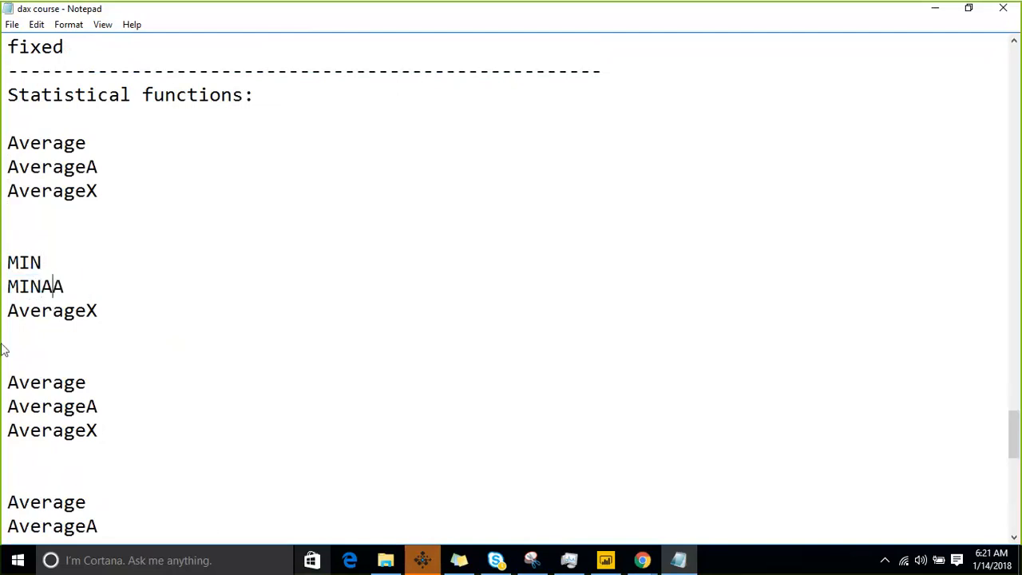
key(Delete)
key(Down)
key(Right)
key(shift+Home)
text(MIN)
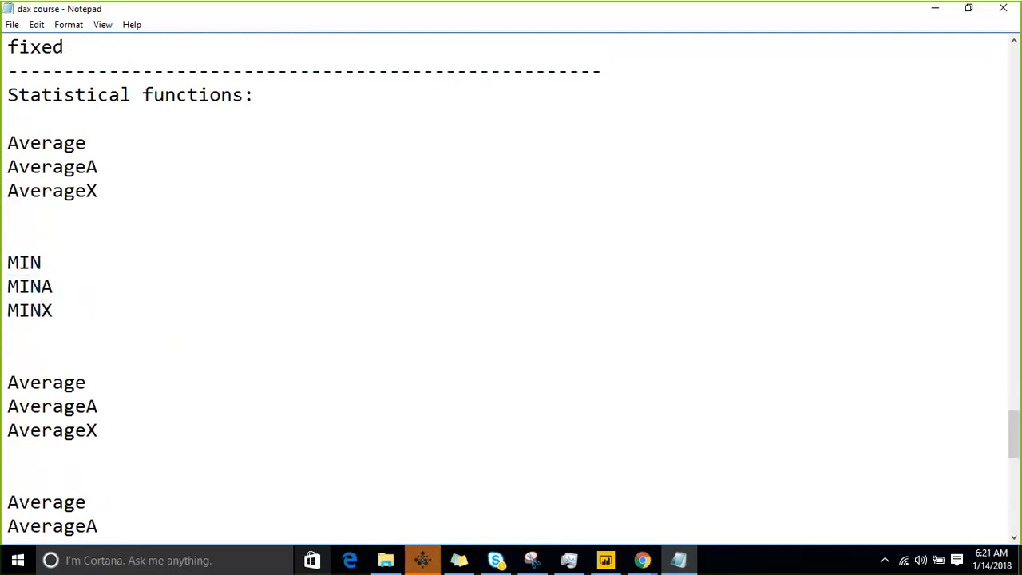
Replace "Average" on the first line of the third block with "MAX"
key(Down)
key(Down)
key(Down)
key(Down)
key(Up)
key(shift+Right)
key(shift+Right)
key(shift+Right)
key(shift+Right)
key(shift+Right)
key(shift+Right)
key(shift+Right)
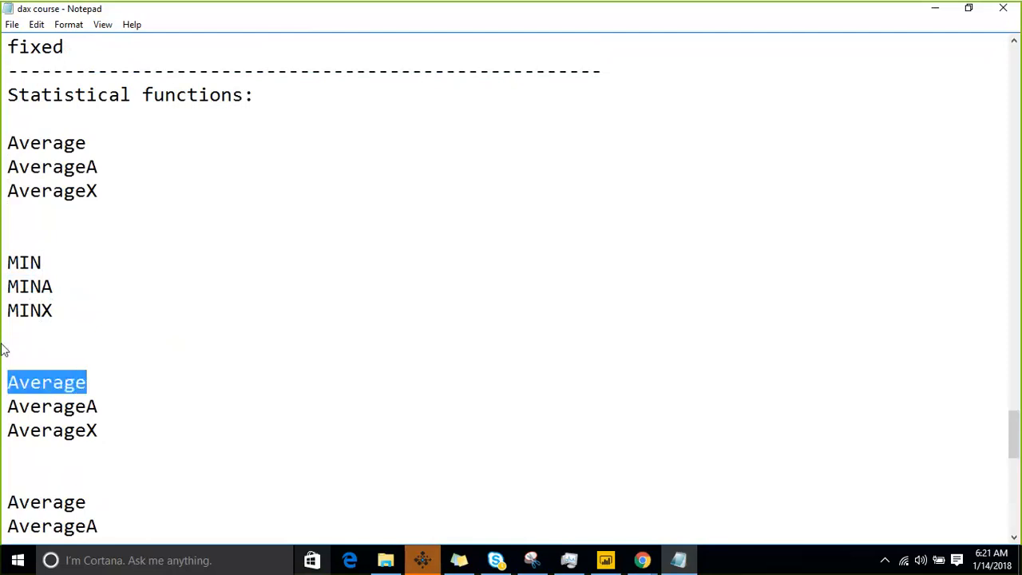
text(MAX)
Change the AverageA line below MAX to "MAXA"
key(Down)
key(Right)
key(Right)
key(Right)
key(Right)
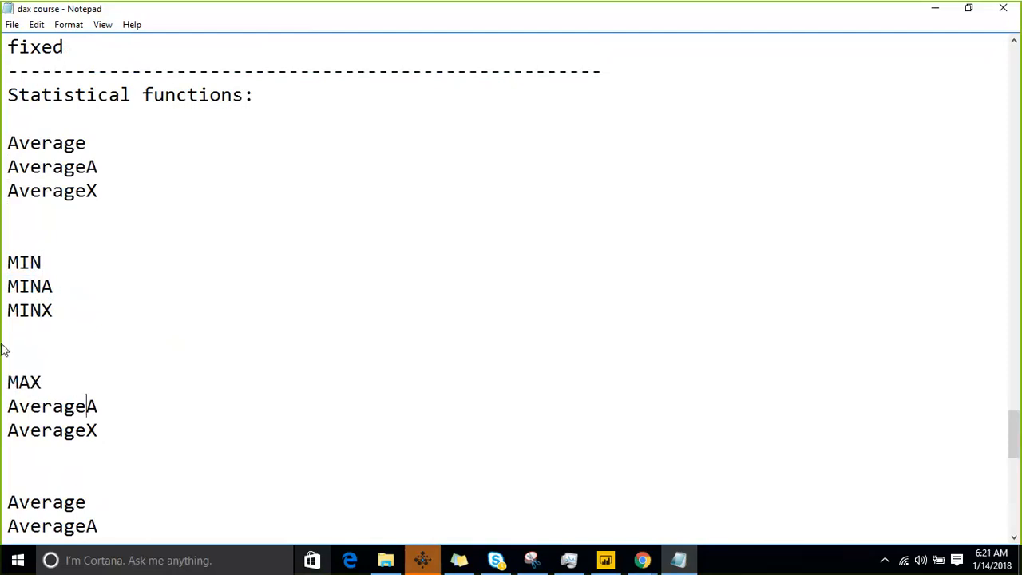
key(shift+Home)
text(MAXA)
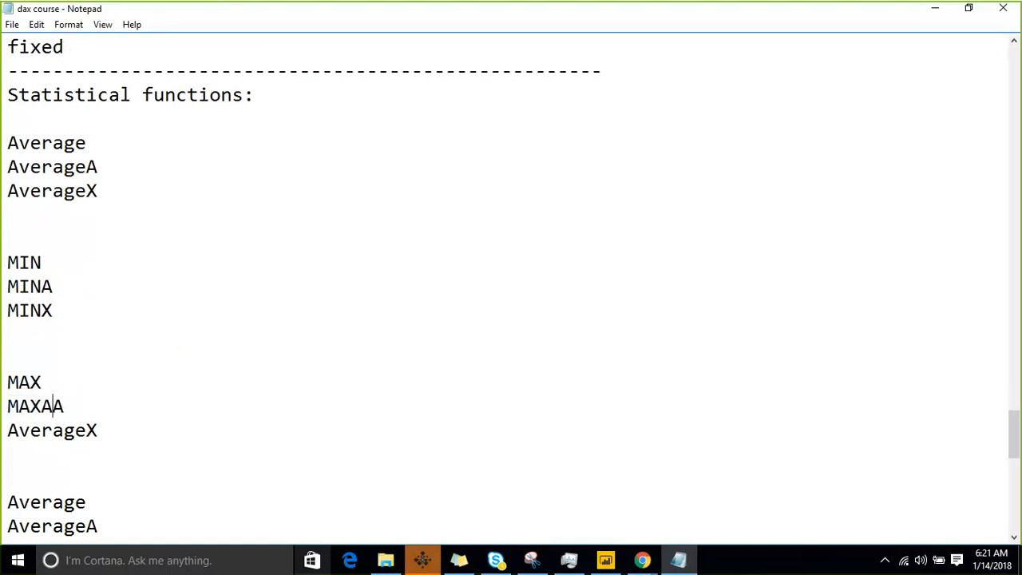
key(BackSpace)
Change the AverageX line in the MAX block to "MAXX"
key(Right)
key(Right)
key(Right)
key(Right)
key(Right)
key(Right)
key(Right)
key(Right)
key(Right)
key(Right)
key(Left)
key(shift+Home)
text(MAX)
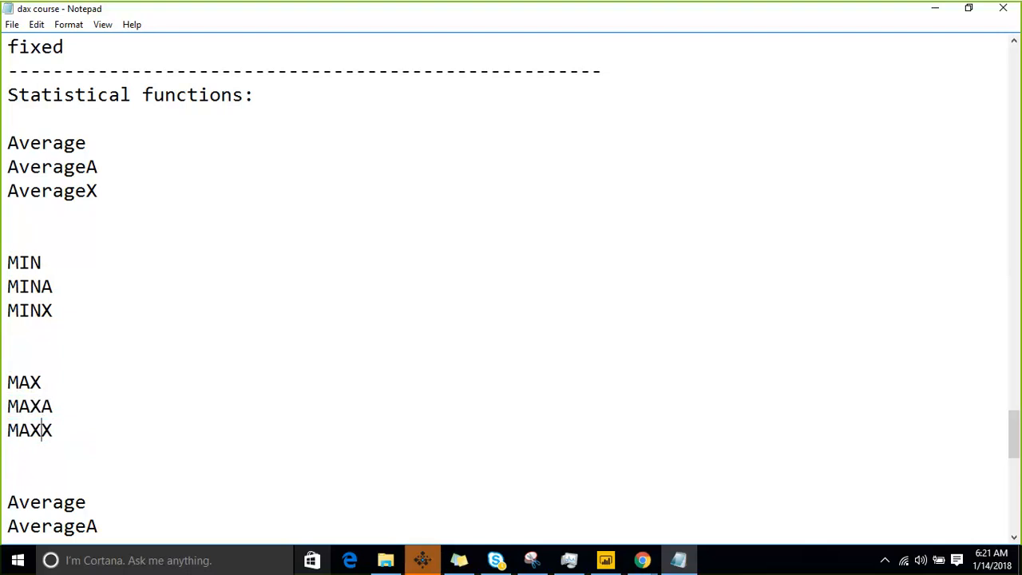
Replace "Average" on the first line of the block below MAXX with "SUM"
key(Down)
key(Down)
key(Down)
key(Down)
key(Down)
key(Down)
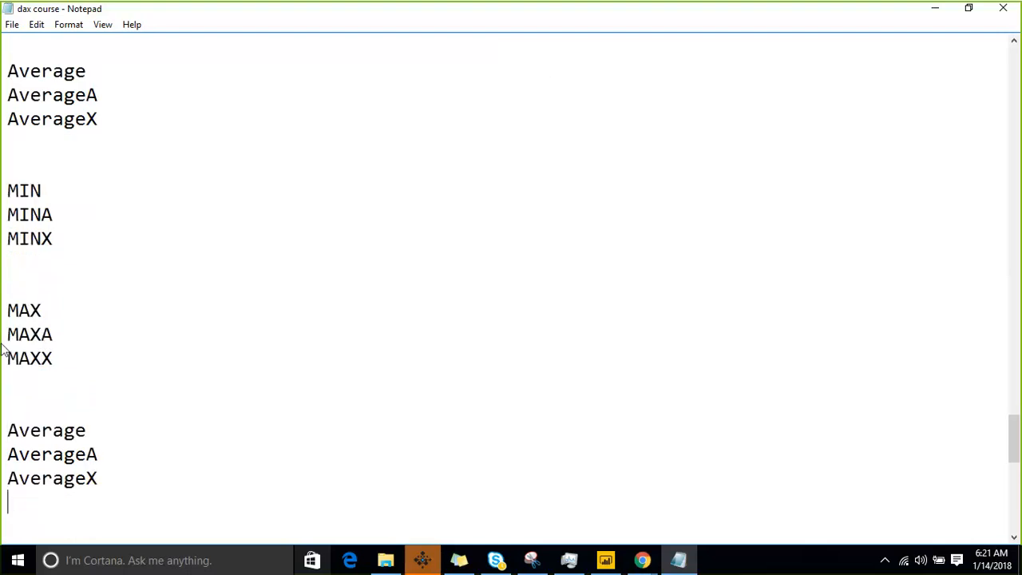
key(Up)
key(Up)
key(Up)
key(shift+Right)
key(shift+Right)
key(shift+Right)
key(shift+Right)
key(shift+Right)
key(shift+Right)
key(shift+Right)
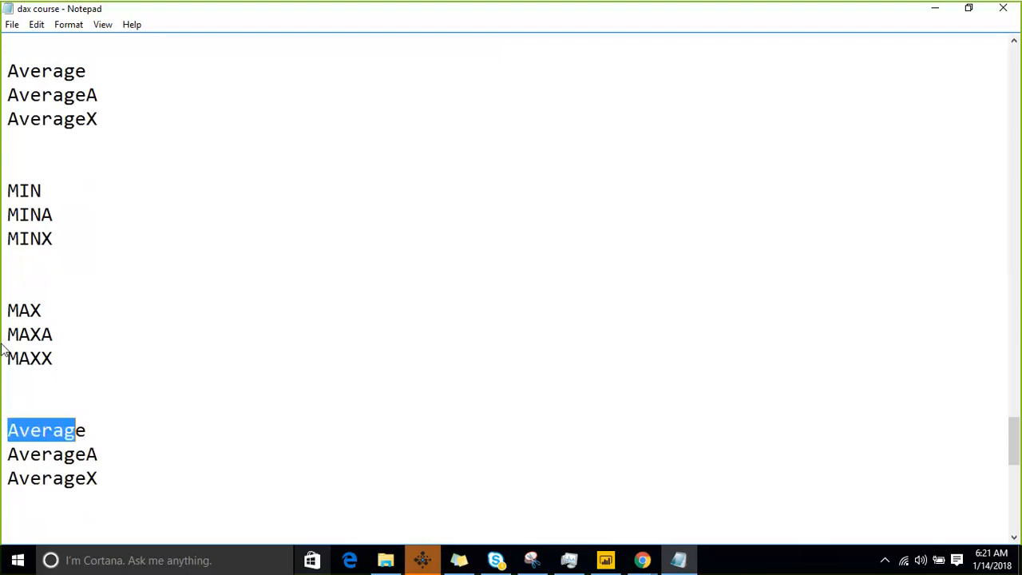
text(SUM)
Change the AverageA line below SUM to "SUMX"
key(Down)
key(Right)
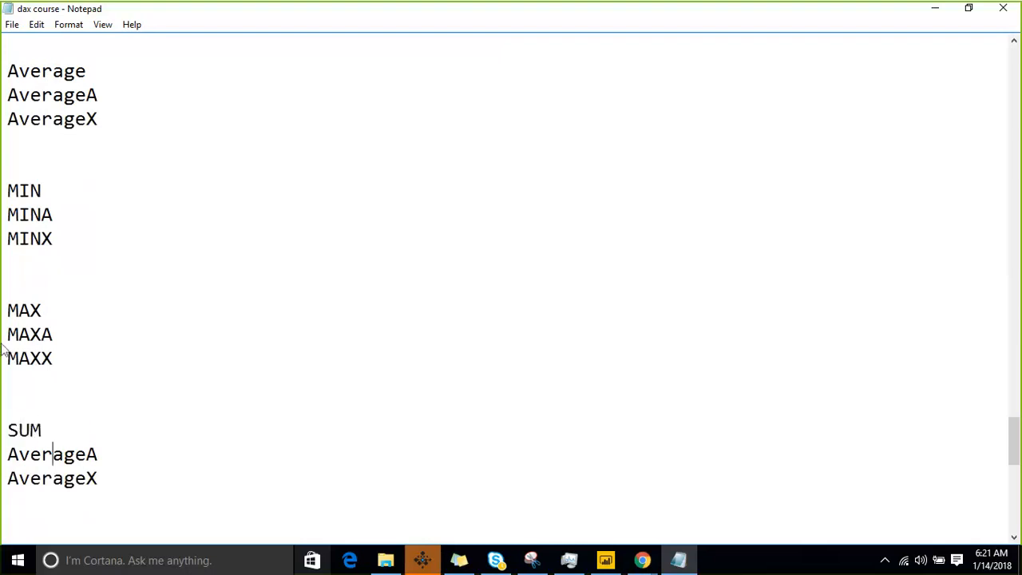
key(Right)
key(Right)
key(Right)
key(shift+Home)
text(SUMX)
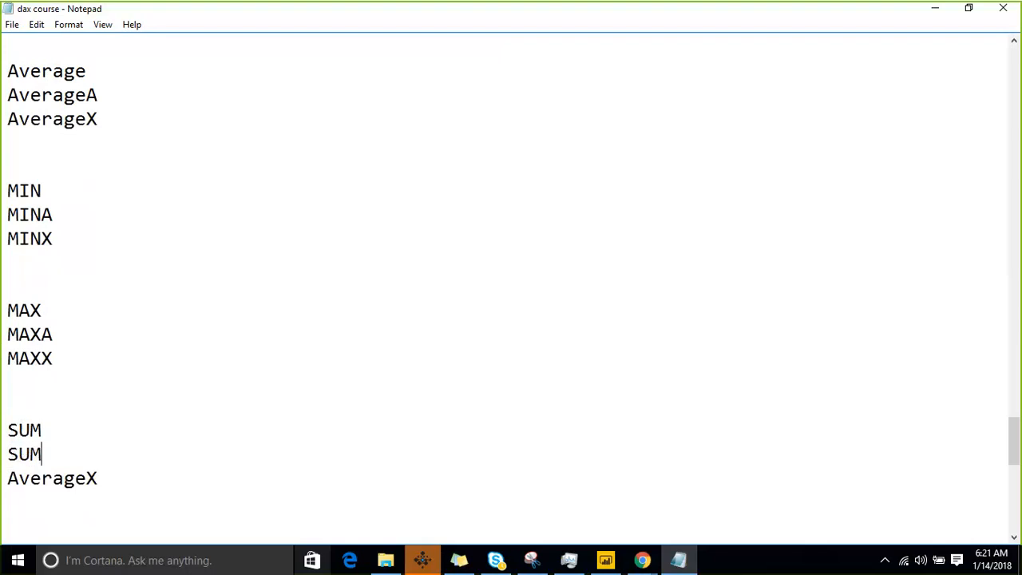
Delete the AverageX line below SUMX
key(Down)
key(Down)
key(Left)
key(shift+Home)
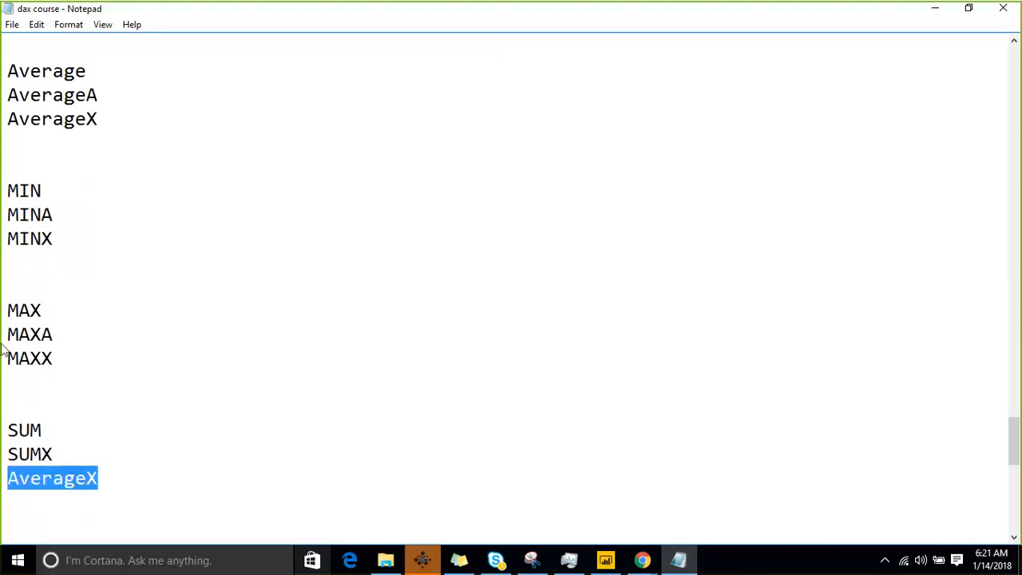
key(Delete)
key(Delete)
Remove the blank lines separating the MIN, MAX and SUM blocks so they form one continuous list
key(Up)
key(Up)
key(Up)
key(BackSpace)
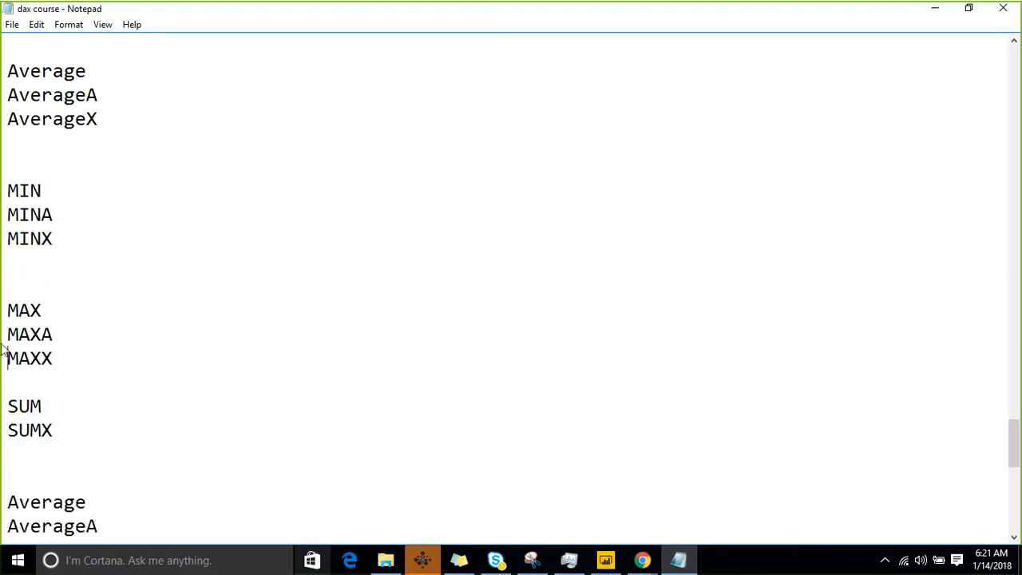
key(Down)
key(BackSpace)
key(Up)
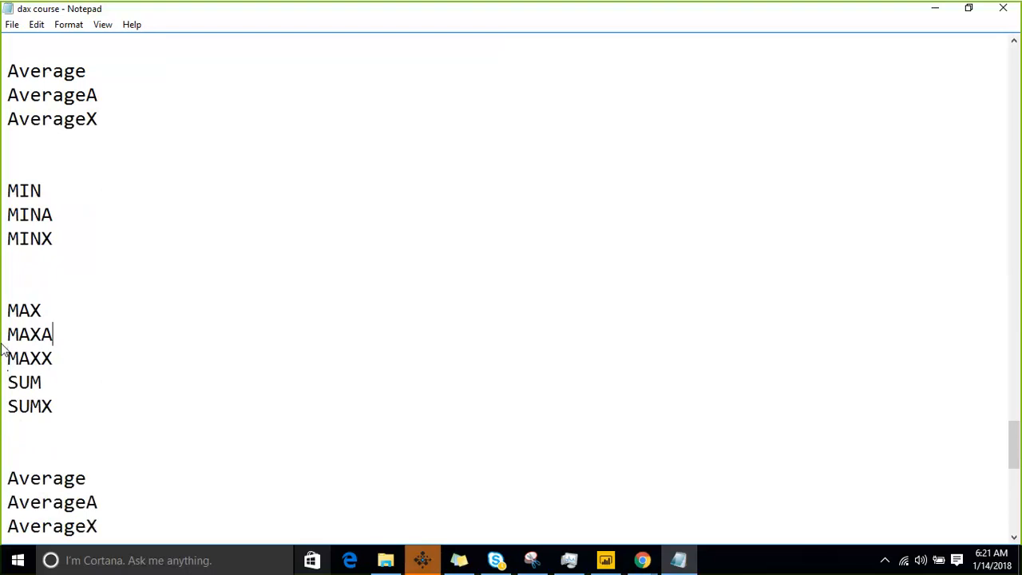
key(Up)
key(Up)
key(BackSpace)
key(BackSpace)
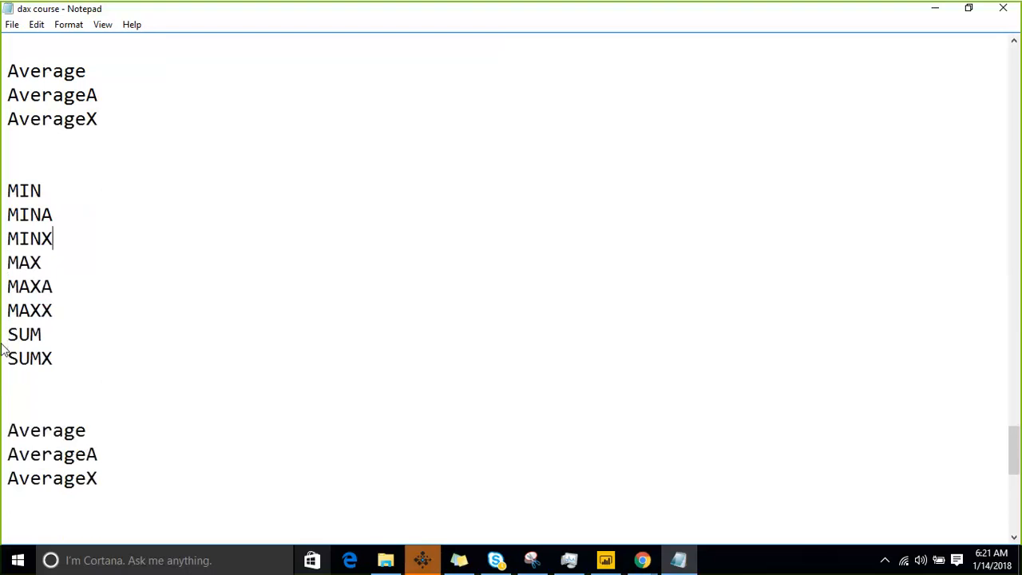
Remove the blank lines between AverageX and MIN
key(Up)
key(Up)
key(Up)
key(Up)
key(Delete)
key(BackSpace)
Replace "Average" on the first line of the block below SUMX with "COUNT"
key(Up)
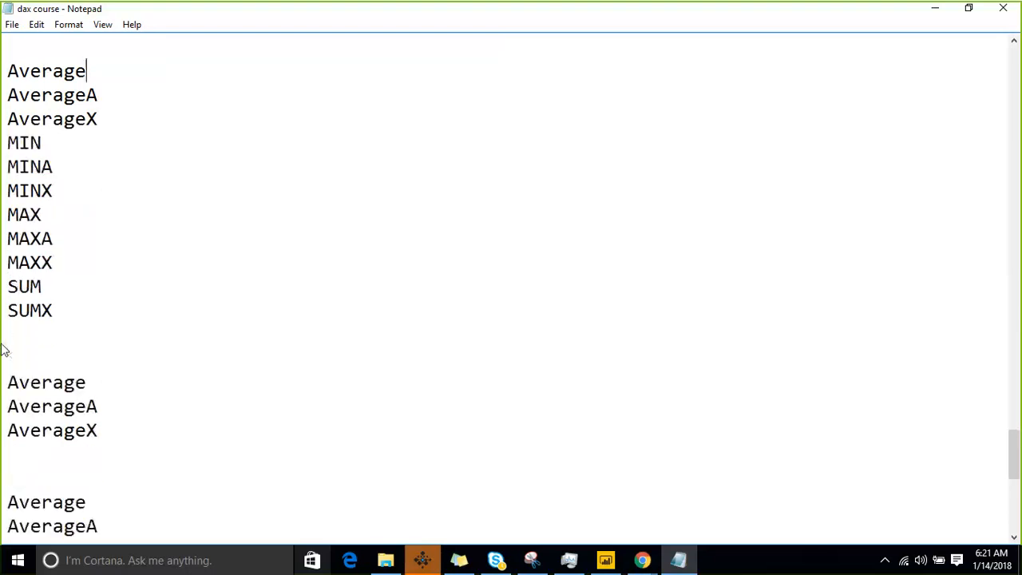
key(Up)
key(Up)
key(Up)
key(Down)
key(Down)
key(Down)
key(Down)
key(Down)
key(Down)
key(Down)
key(Down)
key(Down)
key(Down)
key(Down)
key(Down)
key(Down)
key(Down)
key(Down)
key(Down)
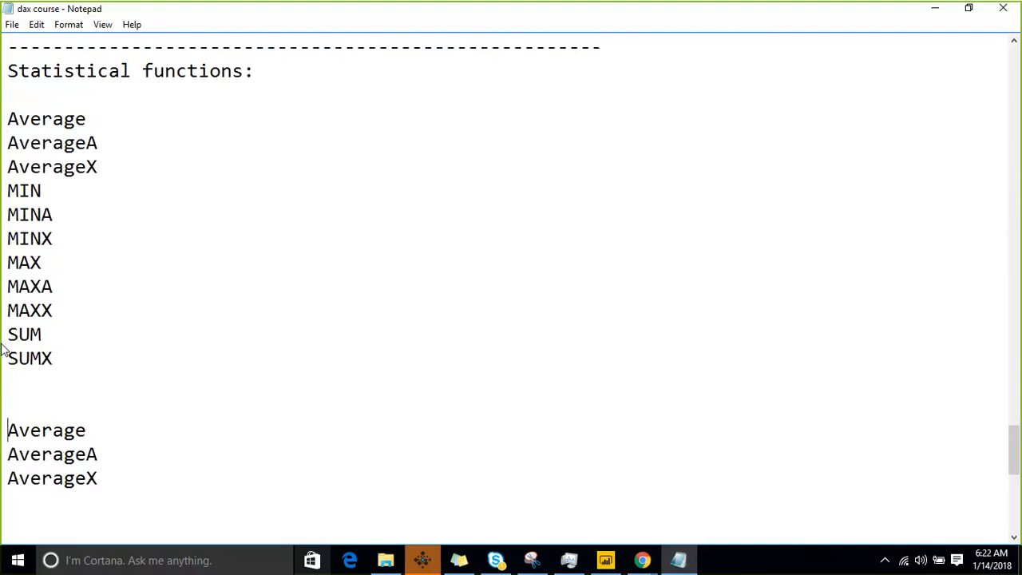
key(shift+Down)
text(COUNT)
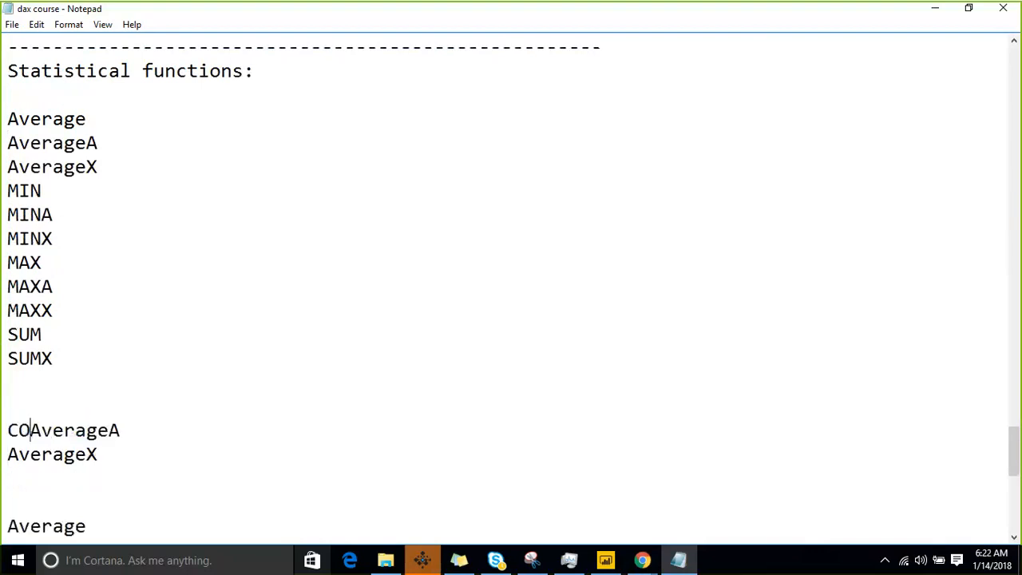
key(Return)
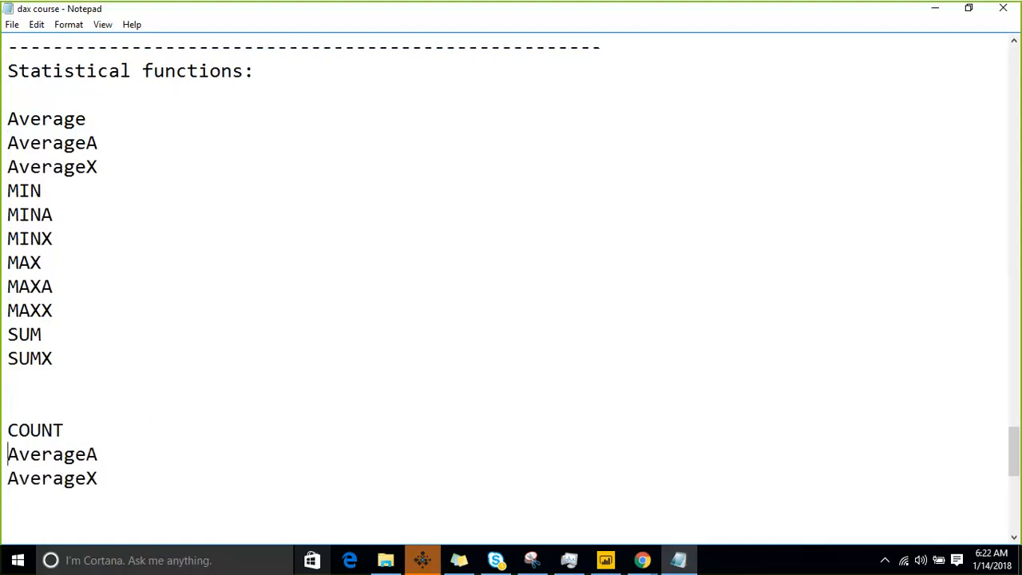
Change the AverageA line below COUNT to "COUNTA"
key(shift+Right)
key(shift+Right)
key(shift+Right)
key(shift+Right)
key(shift+Right)
key(shift+Right)
key(shift+Right)
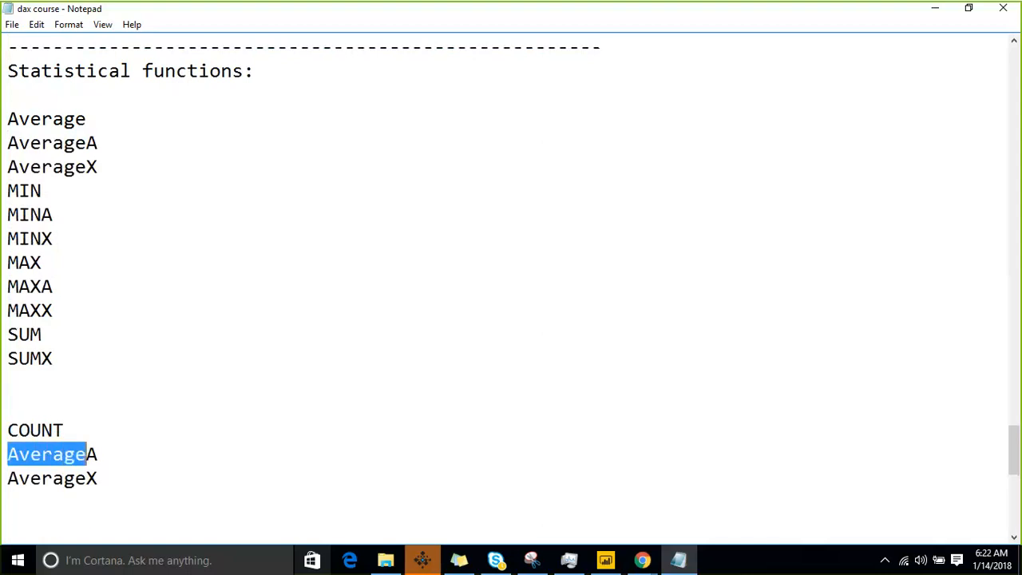
text(COUNTA)
Change the AverageX line below COUNTA to "COUNTX"
key(Down)
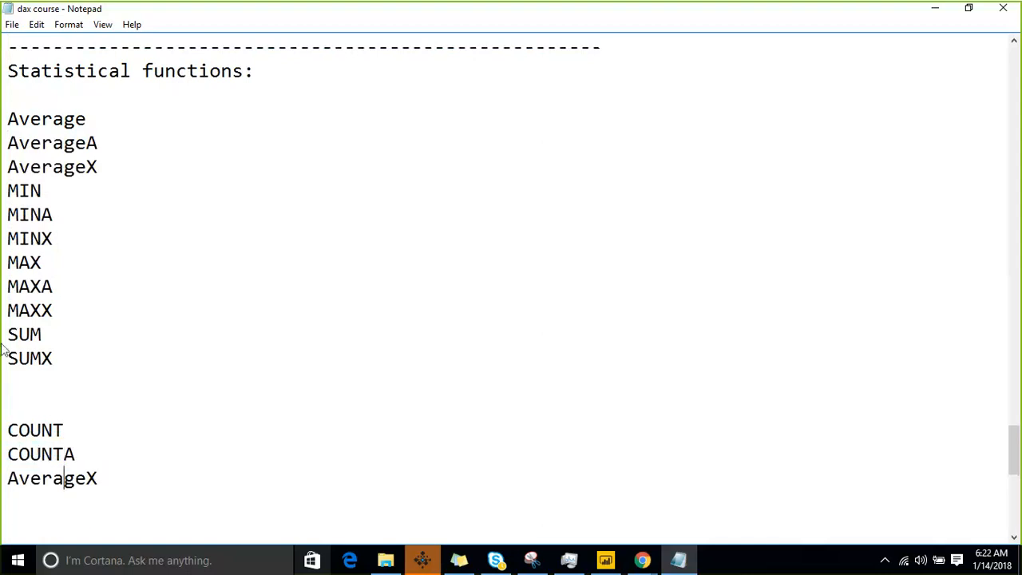
key(Right)
key(Right)
key(shift+Home)
text(COUNT)
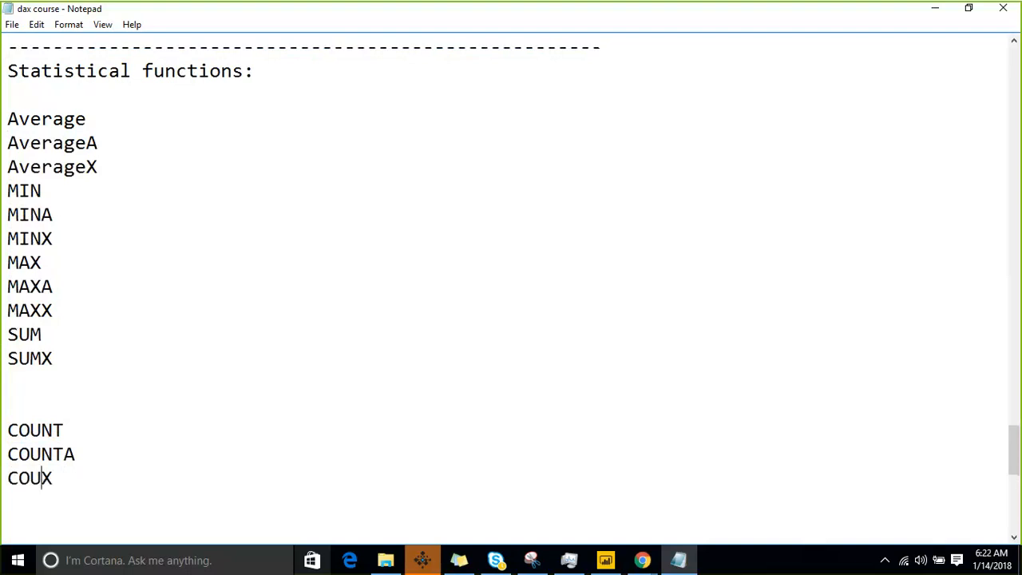
Add the line "COUNTAX" below COUNTX
key(End)
key(Return)
text(COUNT)
key(BackSpace)
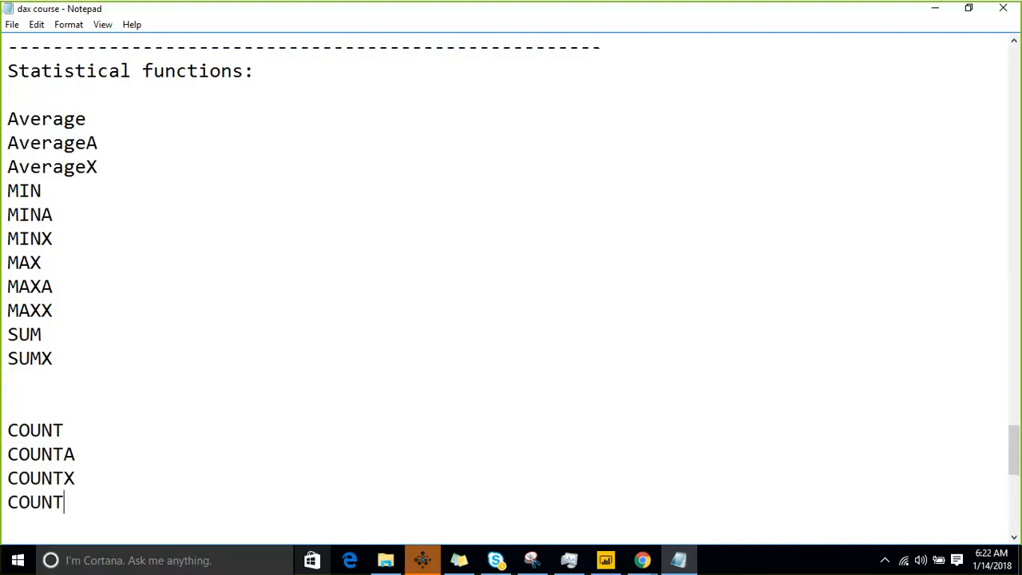
text(AX)
key(Return)
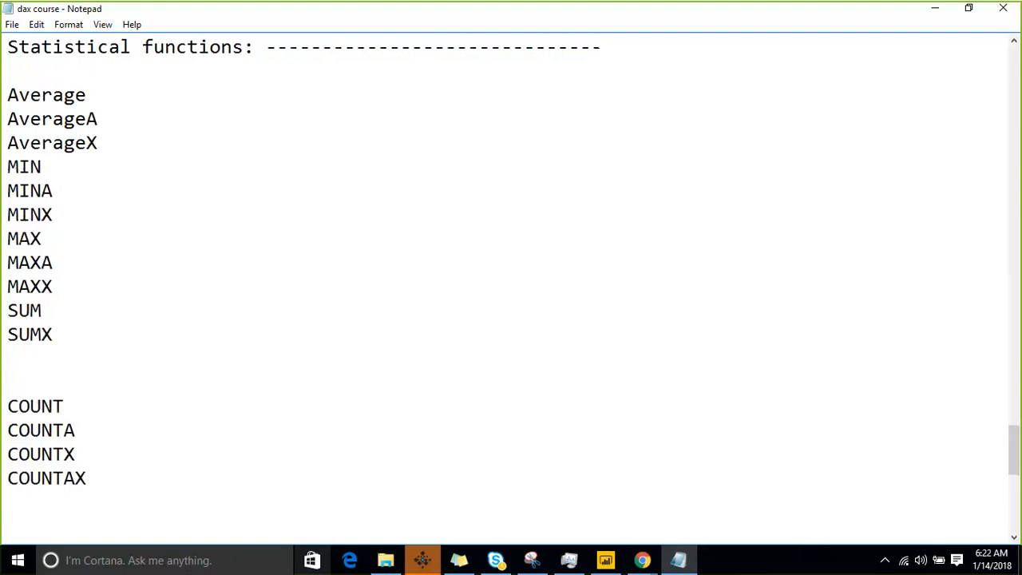
Add the lines "COuntBLANK" and "COUNTROWS" below COUNTAX, after a blank line
text(COuntBLAN)
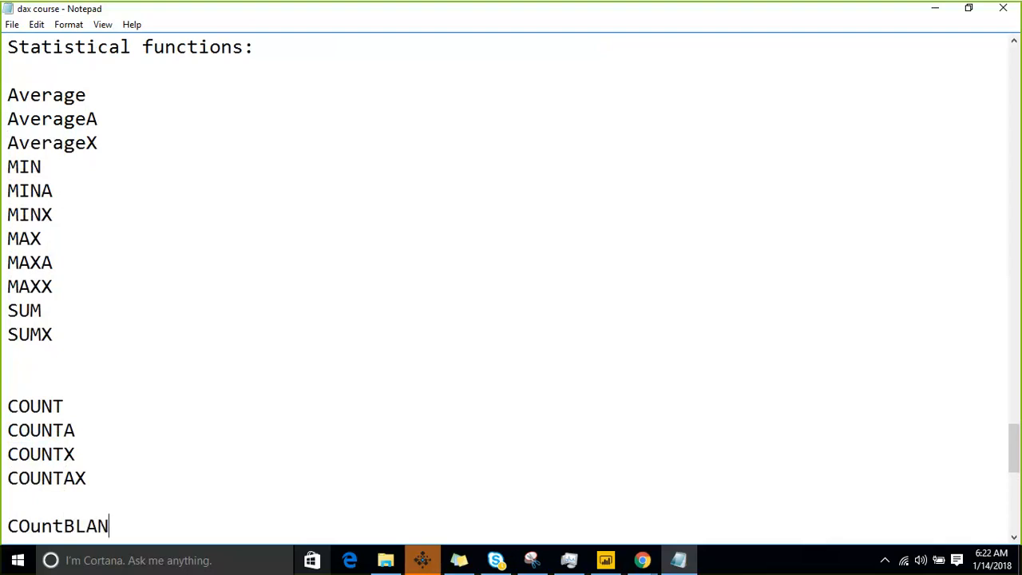
text(K)
key(Return)
text(COUNTROWSS)
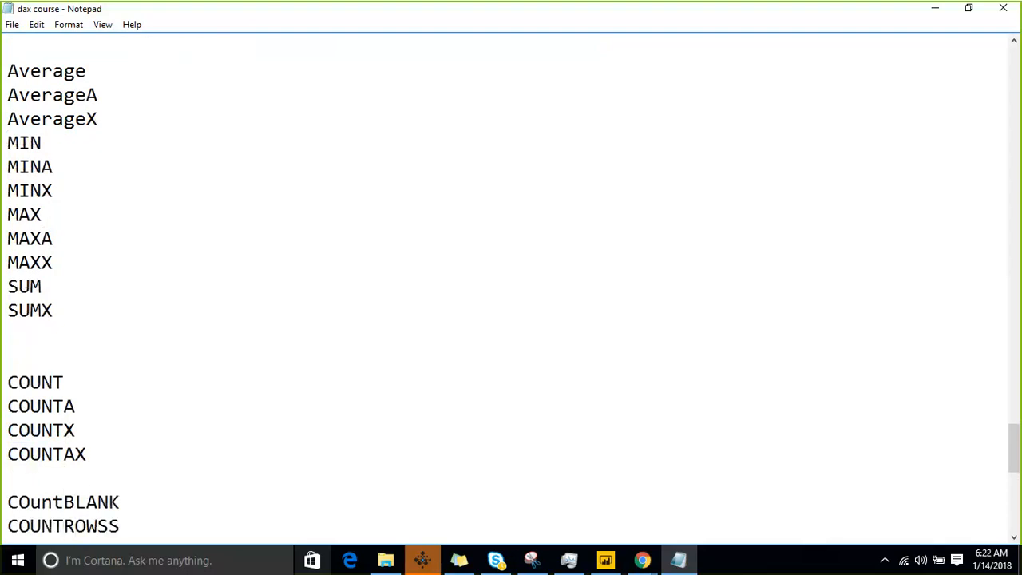
key(BackSpace)
key(Return)
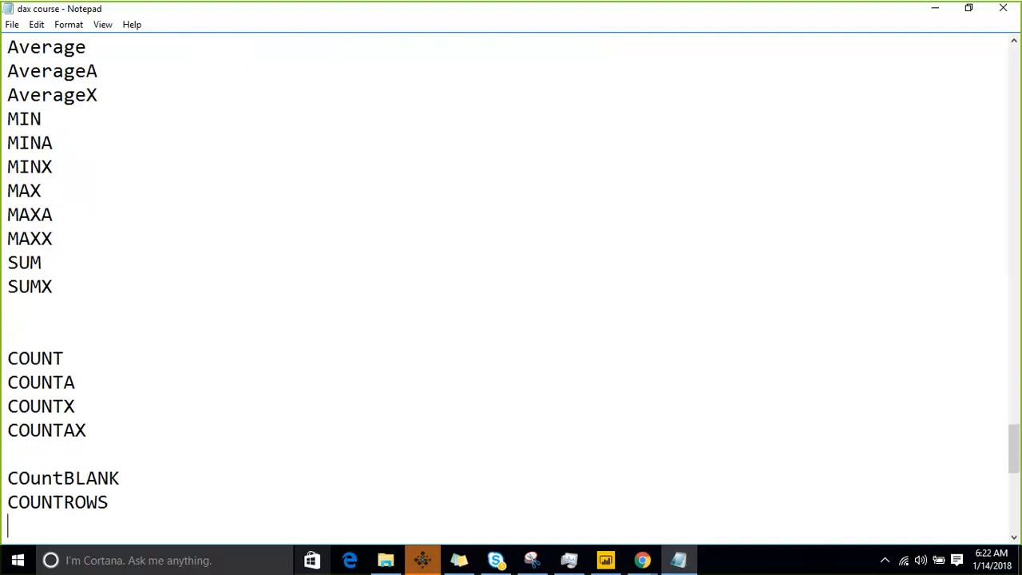
Add the lines "DistinctCount" and "CROSSGOIN" below COUNTROWS
text(Disti)
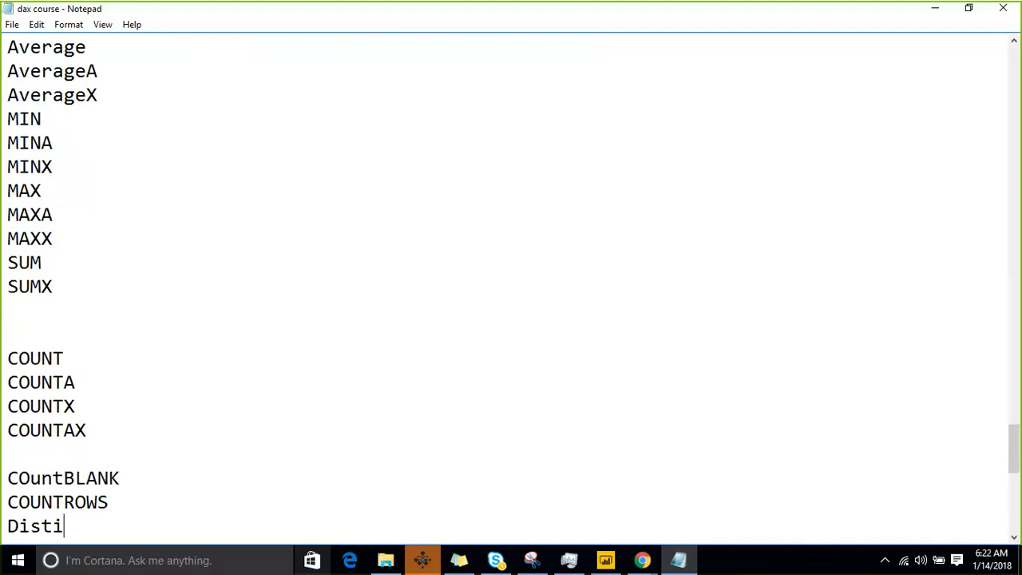
text(nctCount)
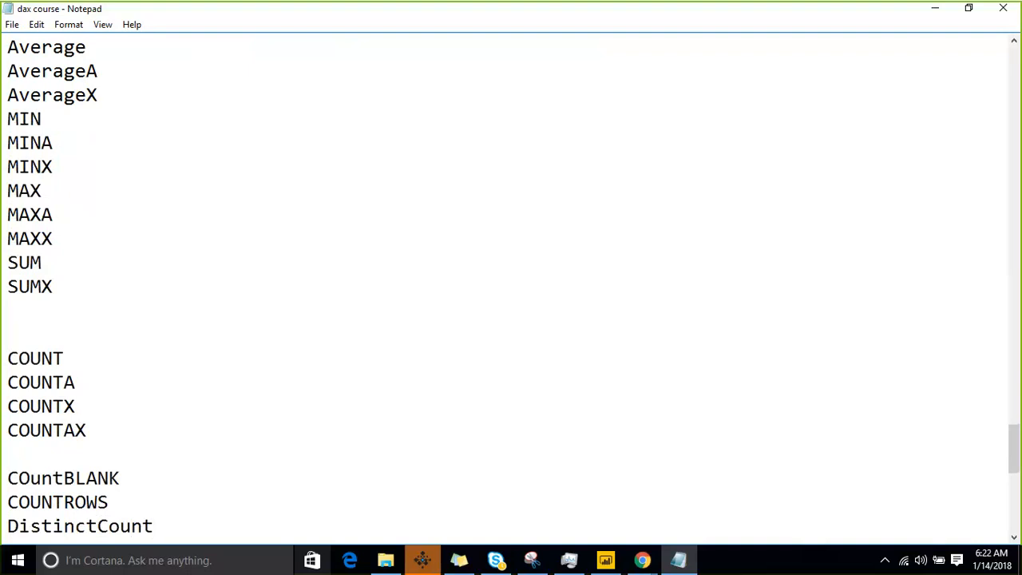
key(Return)
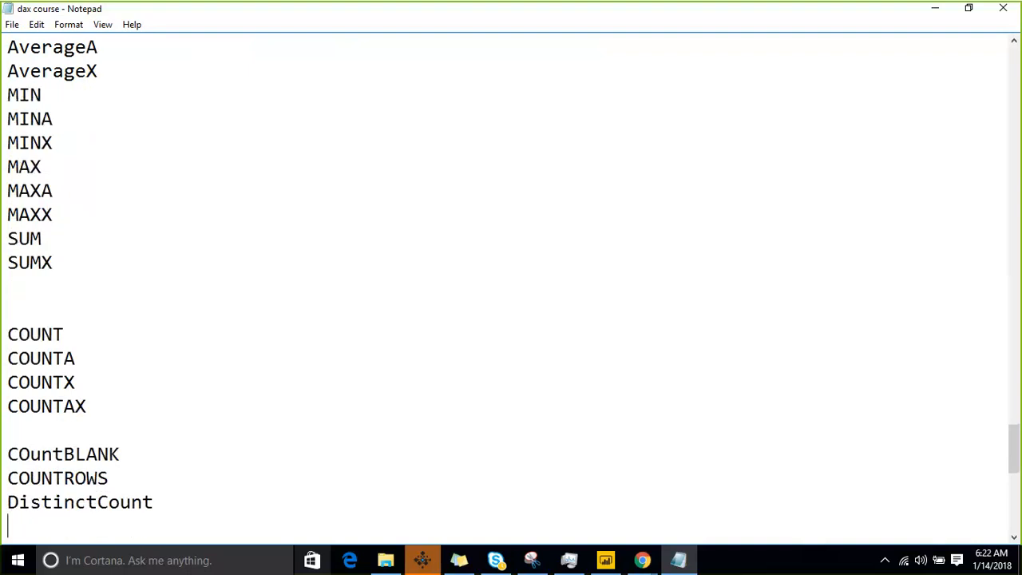
text(CROSSG)
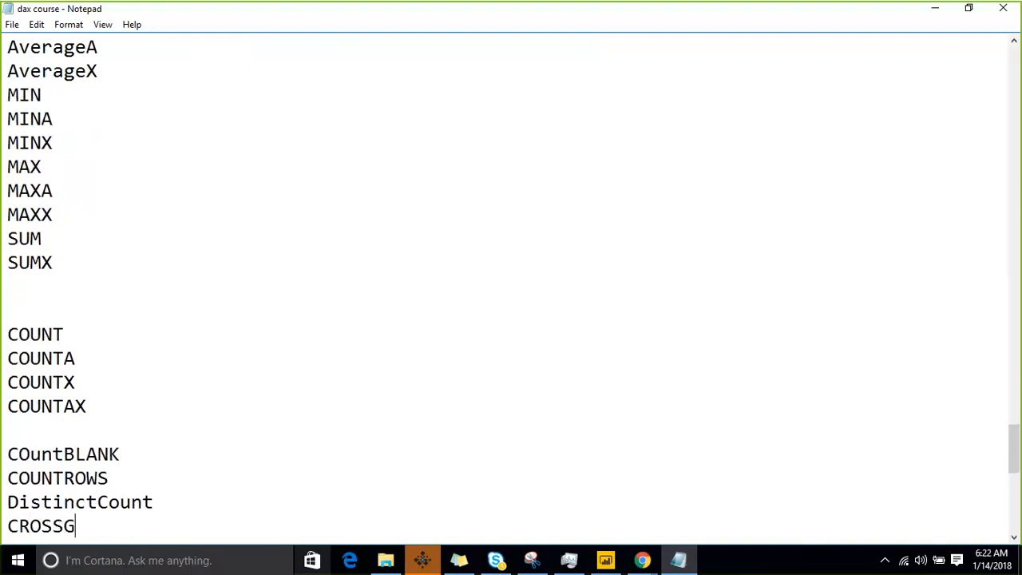
text(OIN)
key(Return)
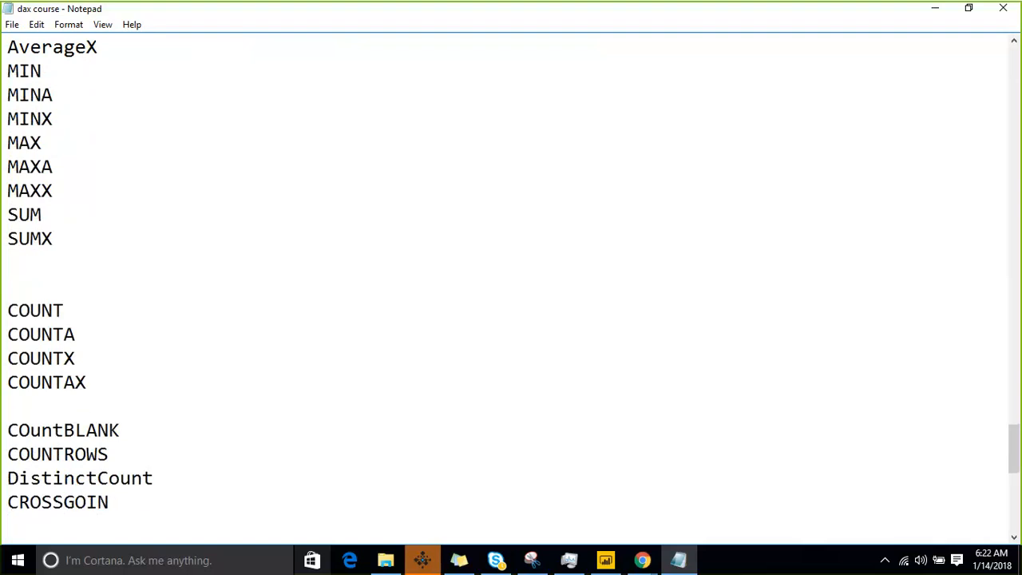
Add the lines "GENERATE" and "GENERATEALL" to the end of the function list
text(GENERATE)
key(Return)
text(GEN)
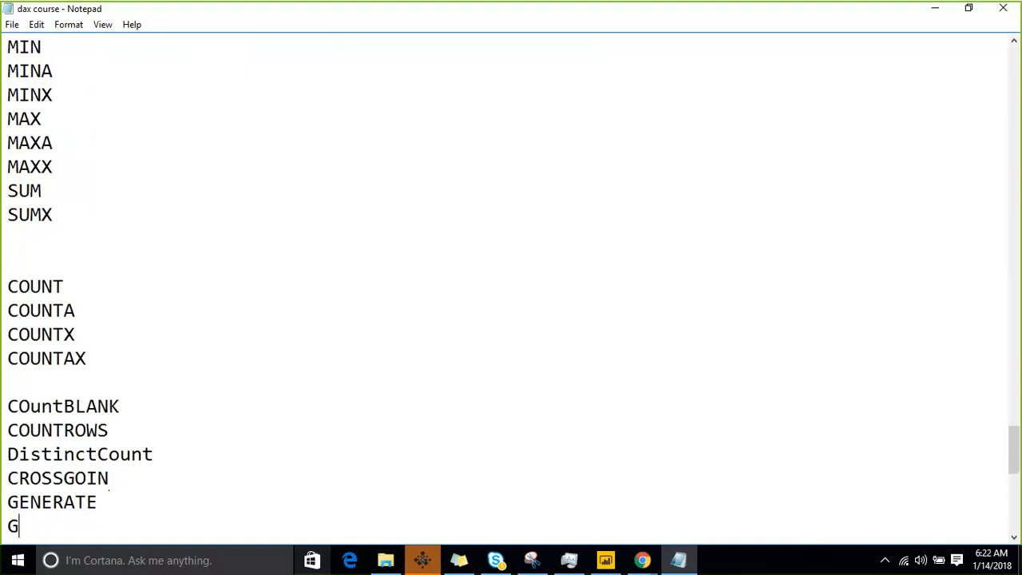
text(ERATEALL)
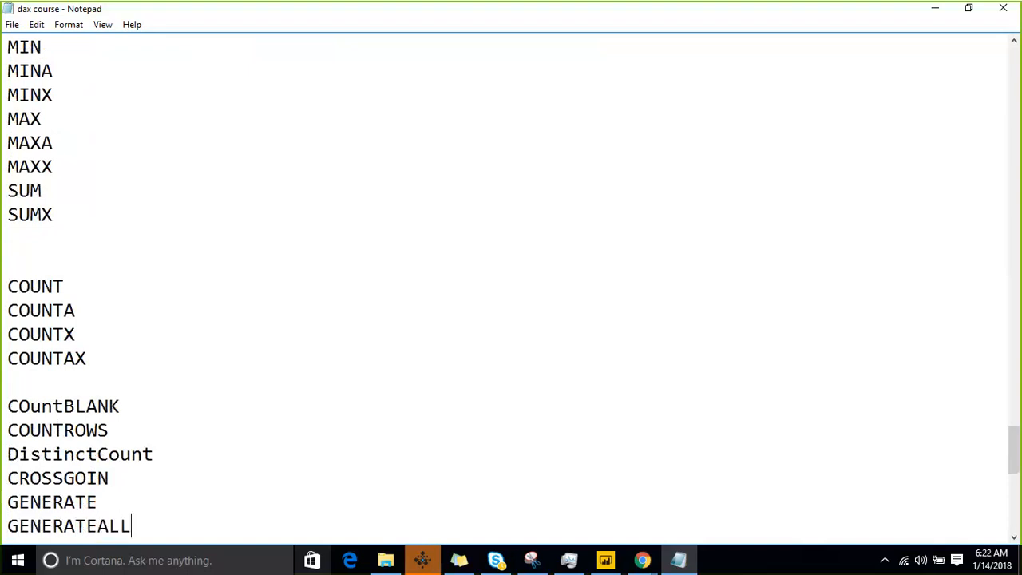
key(Return)
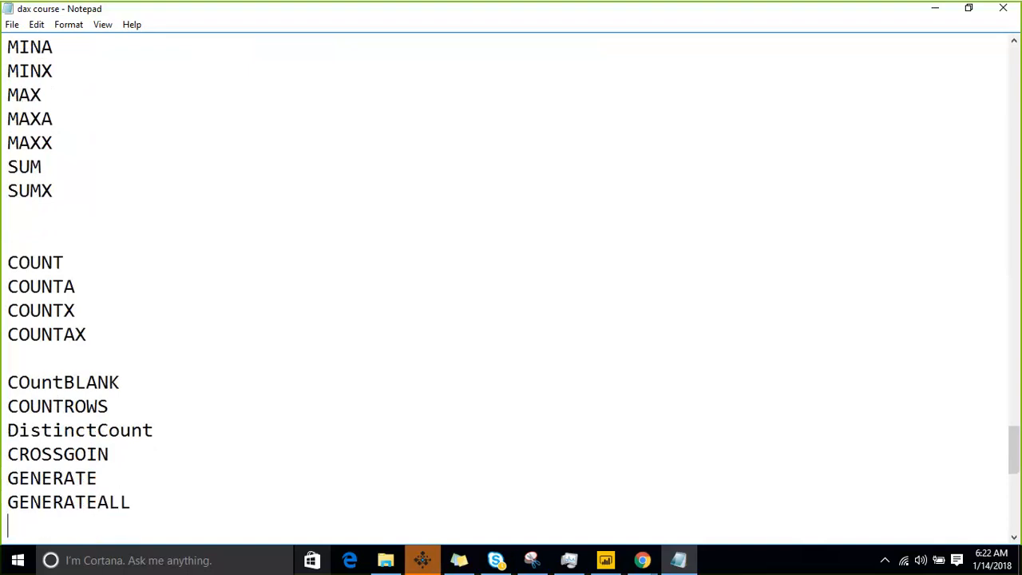
Add the lines "datatable", "Rank" and "top" below GENERATEALL
text(datatable)
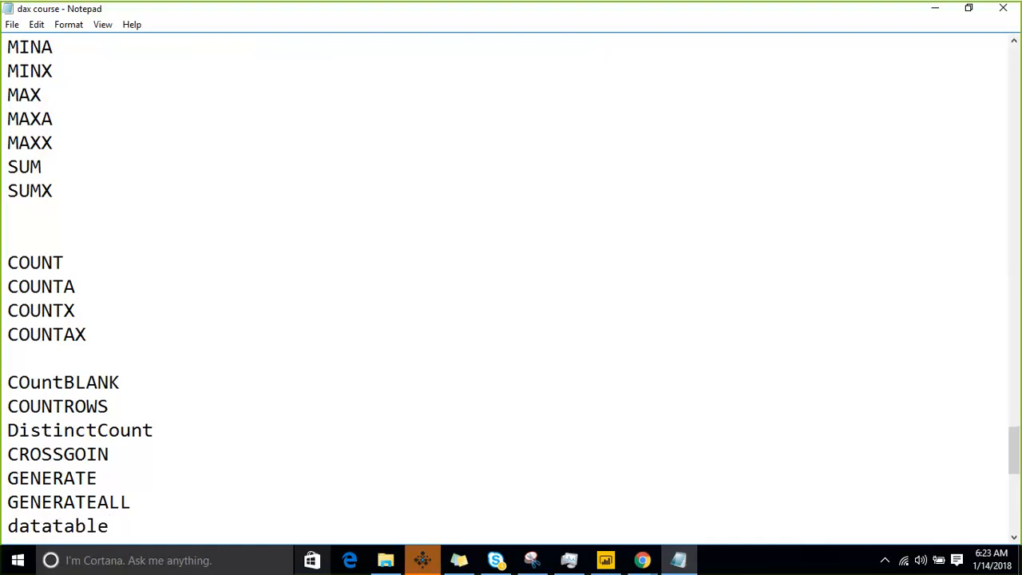
key(Return)
text(Ra)
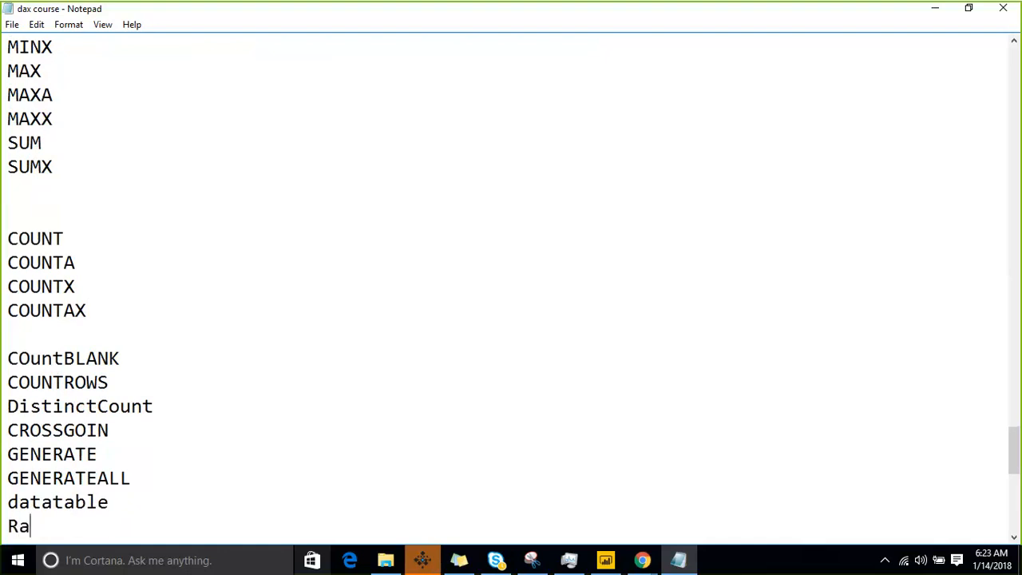
text(nk)
key(Return)
text(top)
key(Return)
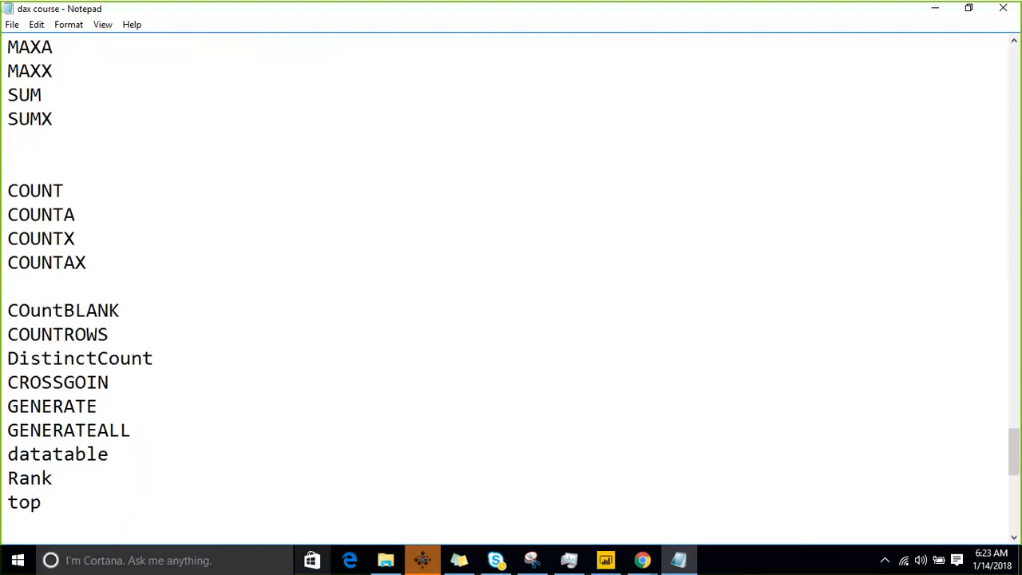
Add the lines "summarize" and "selectedcolumns" below top
text(summarise)
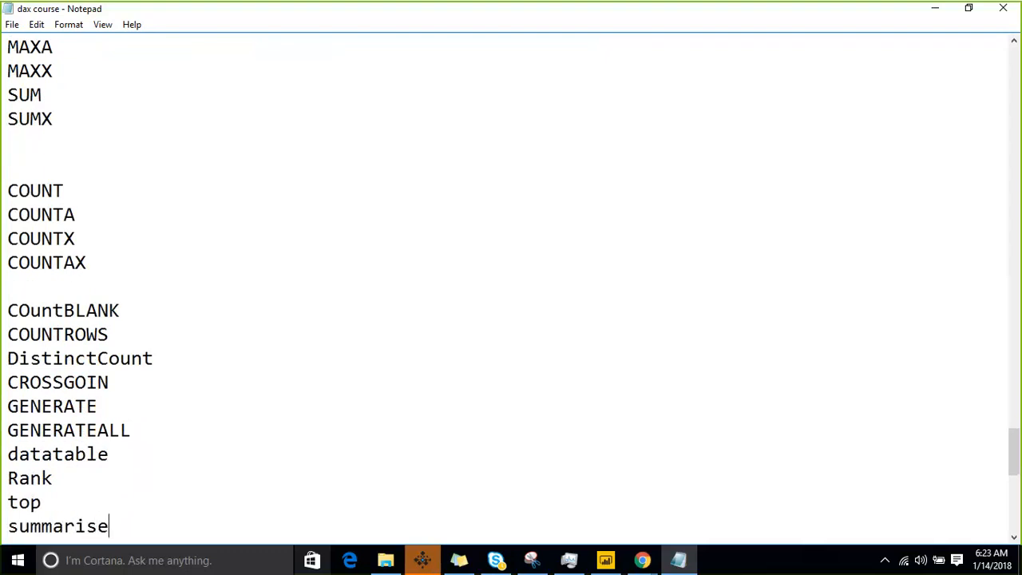
key(BackSpace)
key(BackSpace)
text(ze)
key(Return)
text(se)
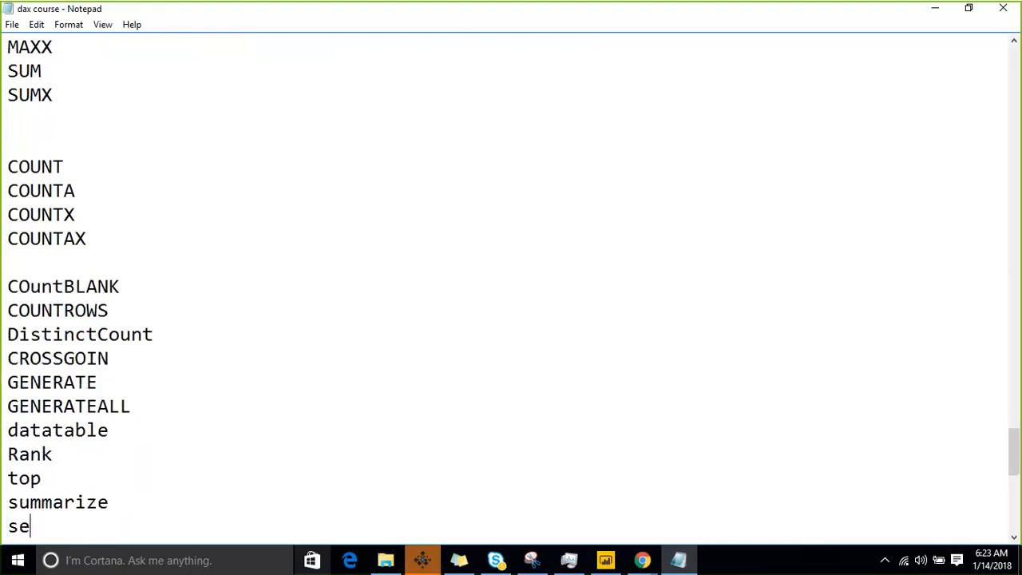
text(lectedco)
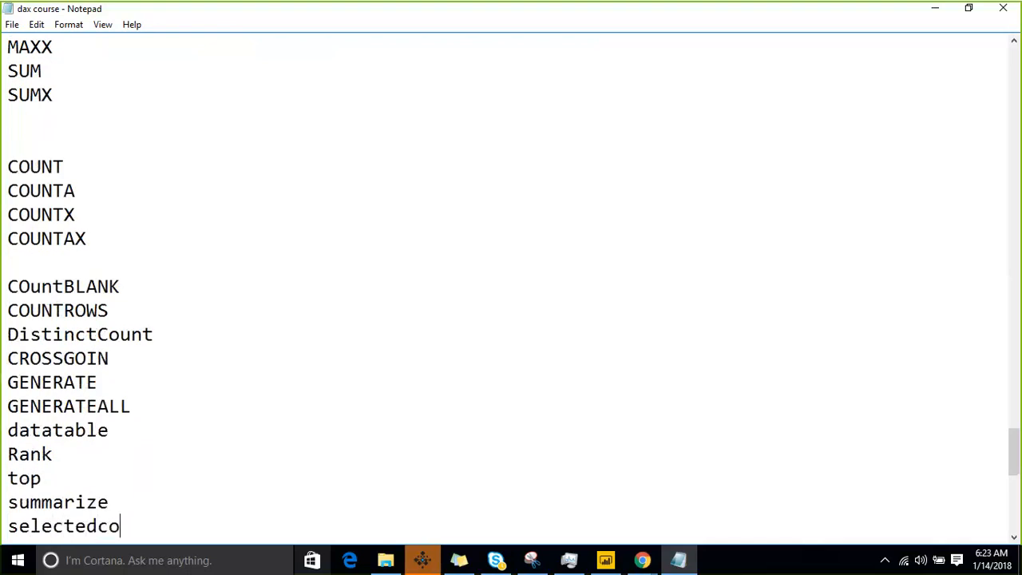
text(lumns)
key(Return)
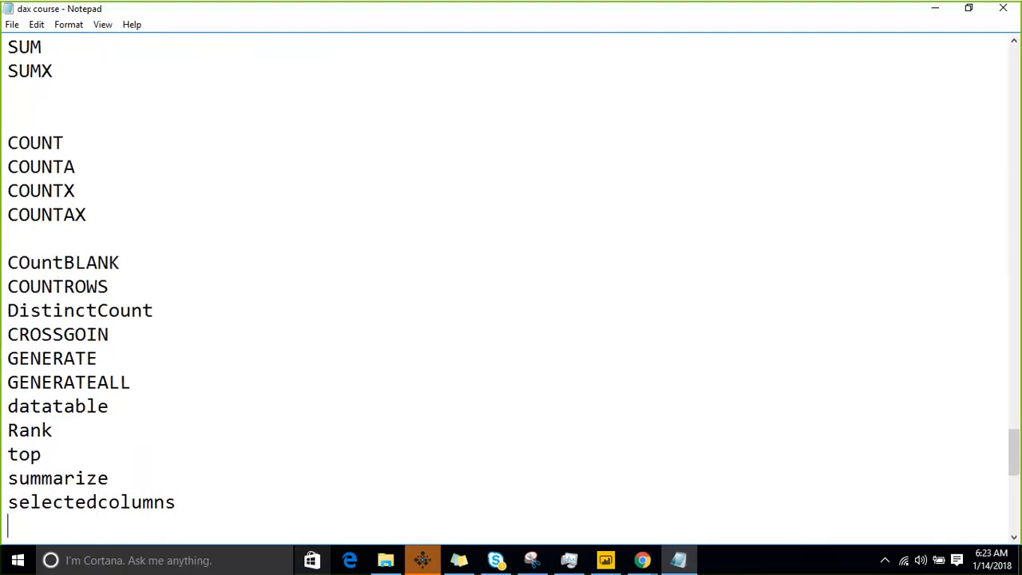
Add the line "Row" below selectedcolumns and end the function list with a full-width dashed separator line
click(3, 286)
scroll(2, 347, up, 4)
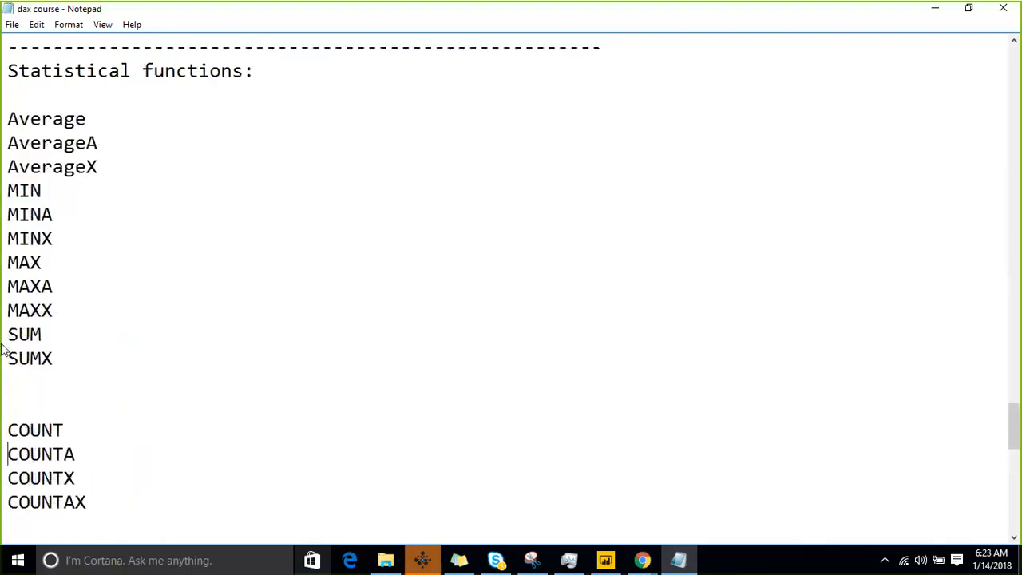
scroll(2, 347, down, 3)
key(Down)
key(Down)
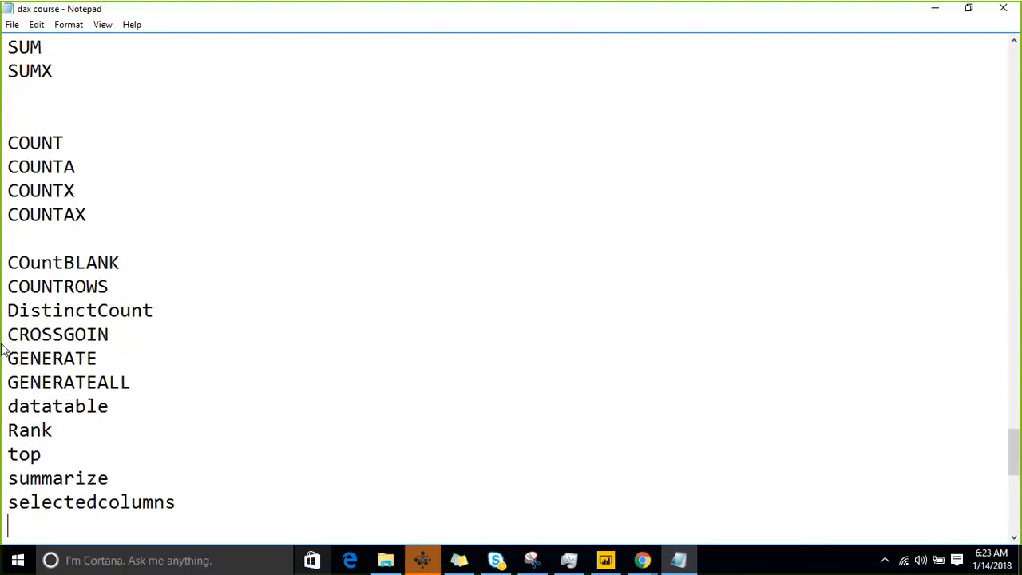
text(Row)
key(Return)
key(Return)
text(-----------------------)
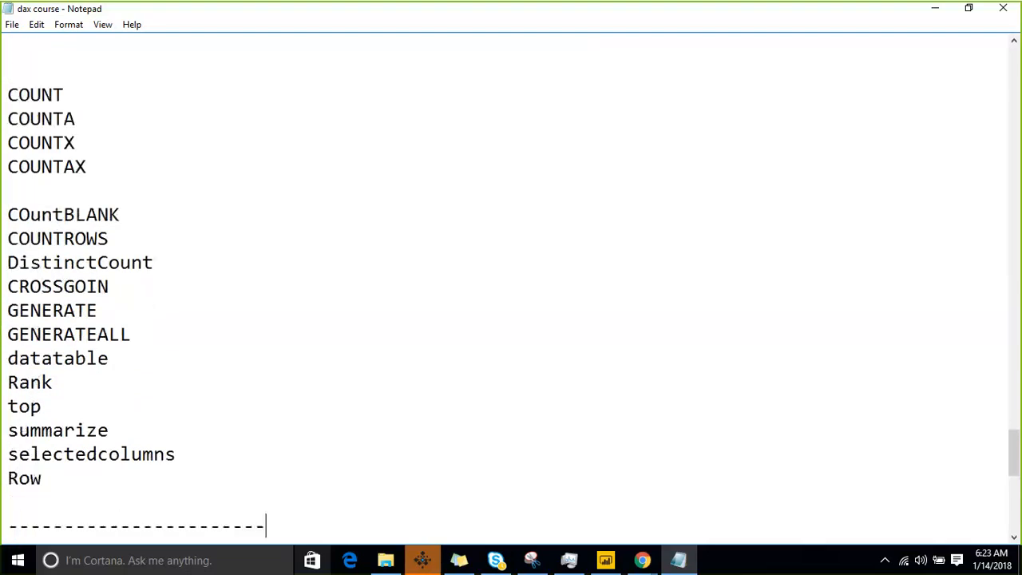
text(--------------------------------------------------------------------------------)
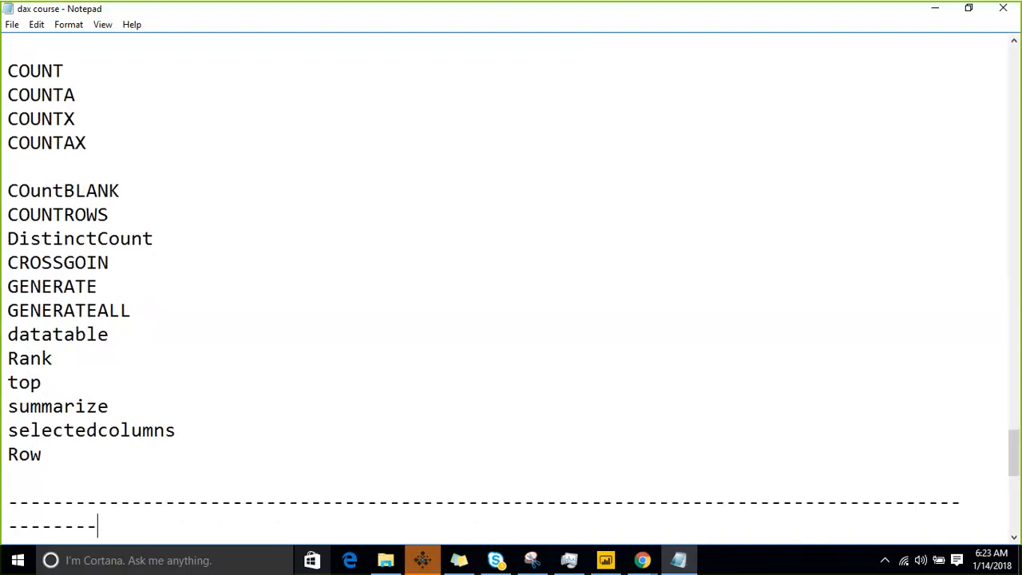
key(shift+Home)
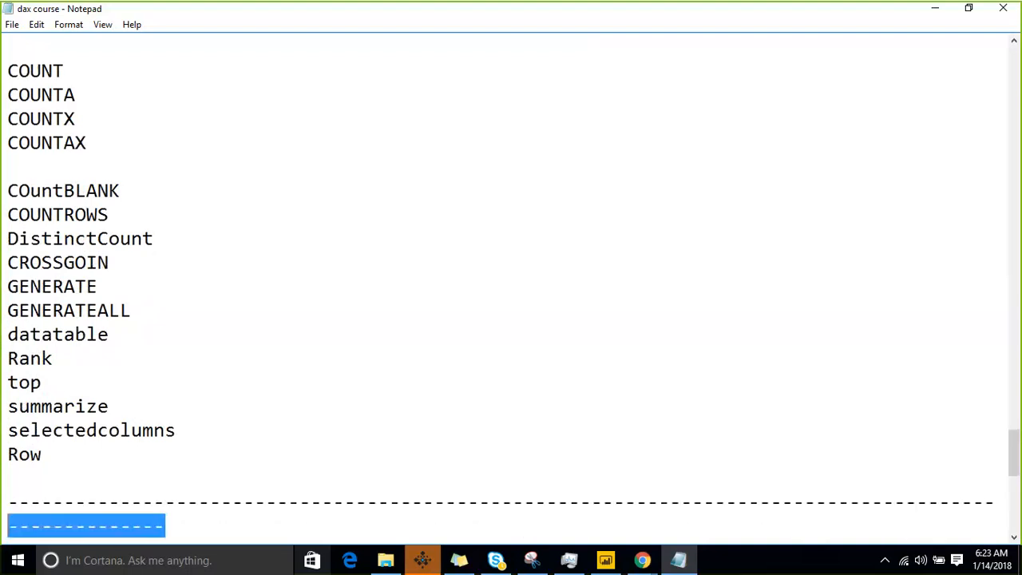
key(BackSpace)
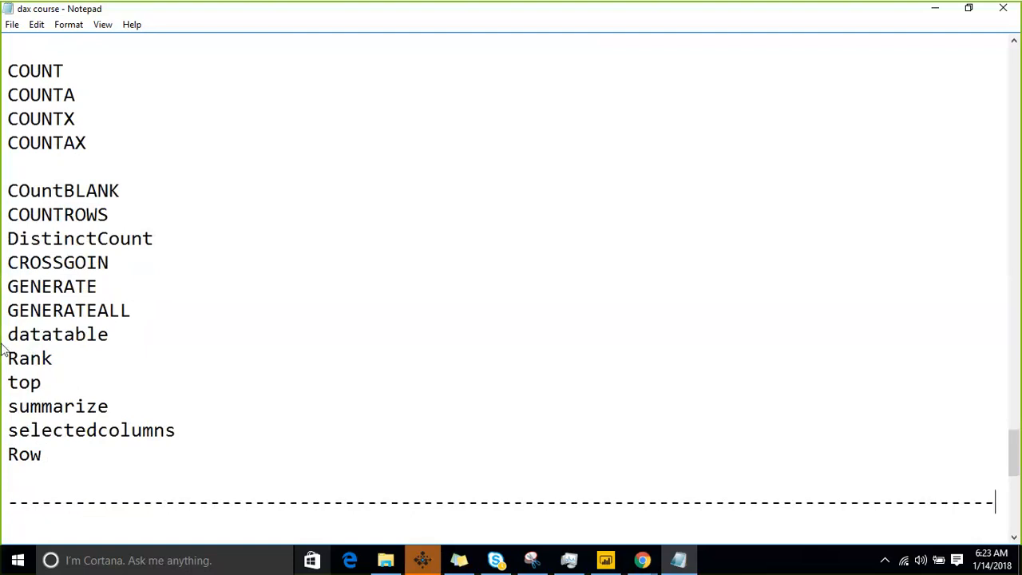
Review the statistical function list from its heading down to the text below the dashed separator
key(Up)
key(Up)
key(Up)
key(Up)
key(Up)
key(Up)
key(Up)
key(Up)
key(Up)
key(Up)
key(Up)
key(Up)
key(Up)
key(Up)
key(Up)
key(Up)
key(Up)
key(Up)
key(Up)
key(Up)
key(Up)
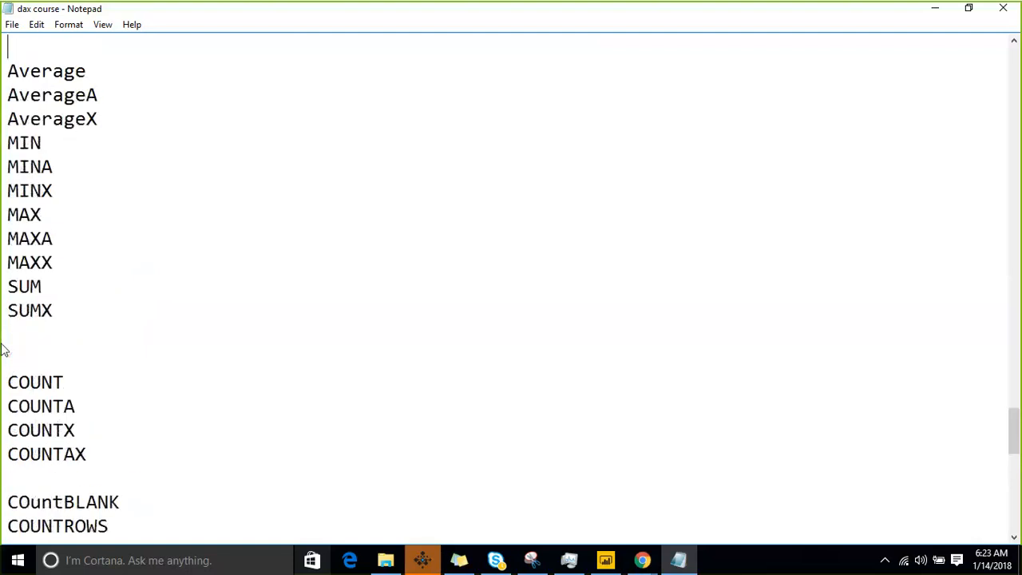
key(Up)
key(Up)
key(Down)
key(Down)
key(Down)
key(Down)
key(Down)
key(Down)
key(Down)
key(Down)
key(Down)
key(Down)
key(Down)
key(Down)
key(Down)
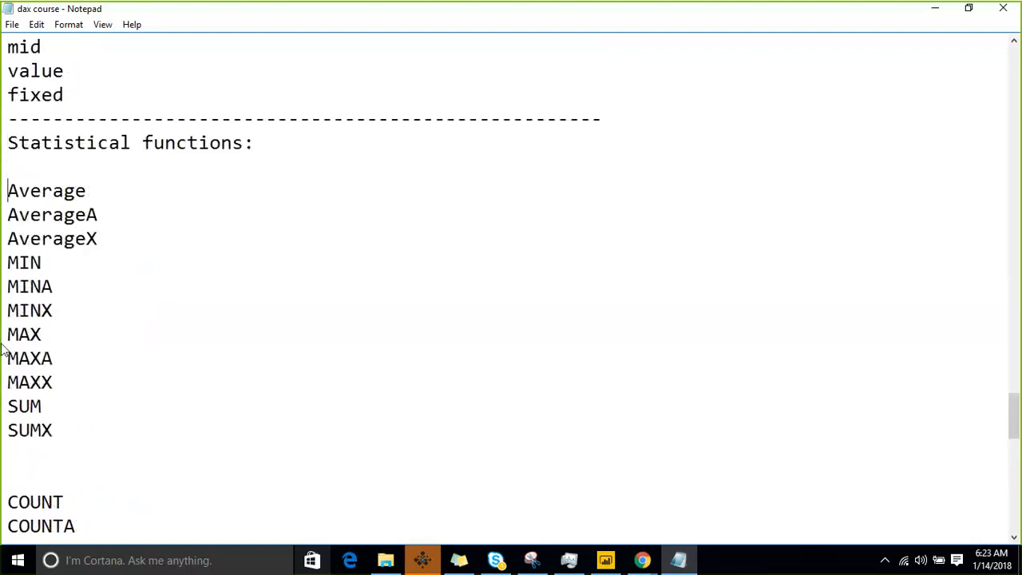
key(Down)
key(Down)
key(Down)
key(Down)
key(Down)
key(Down)
key(Down)
key(Down)
key(Down)
key(Down)
key(Down)
key(Down)
key(Down)
key(Down)
key(Down)
key(Down)
key(Down)
key(Down)
key(Down)
key(Down)
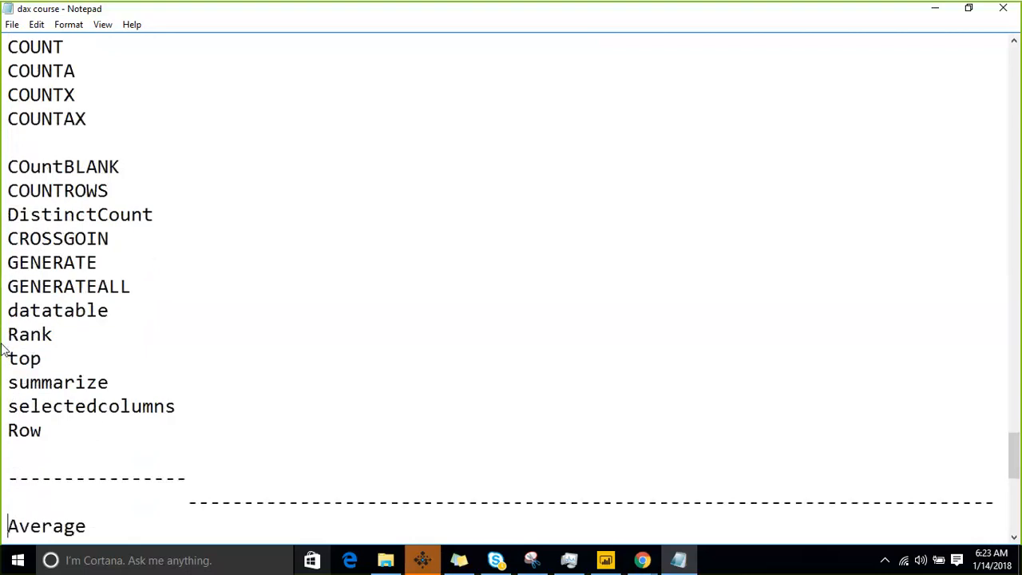
Delete the duplicate Average, AverageA and AverageX lines between the dashed separator and Filter functions
key(Down)
key(Down)
key(Up)
key(Up)
key(Up)
key(Up)
key(Up)
key(Up)
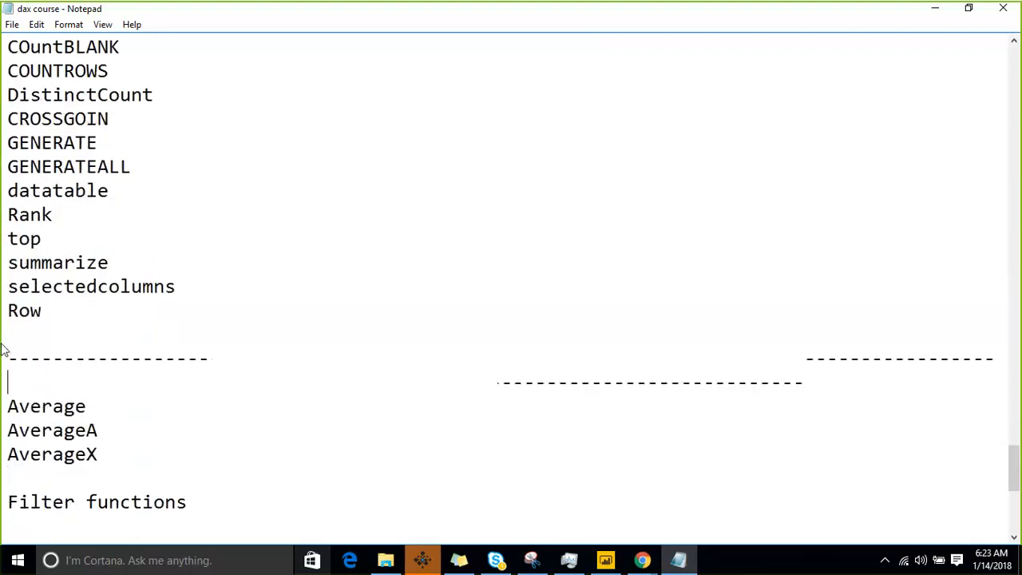
key(Down)
key(shift+Down)
key(shift+Down)
key(shift+Down)
key(Delete)
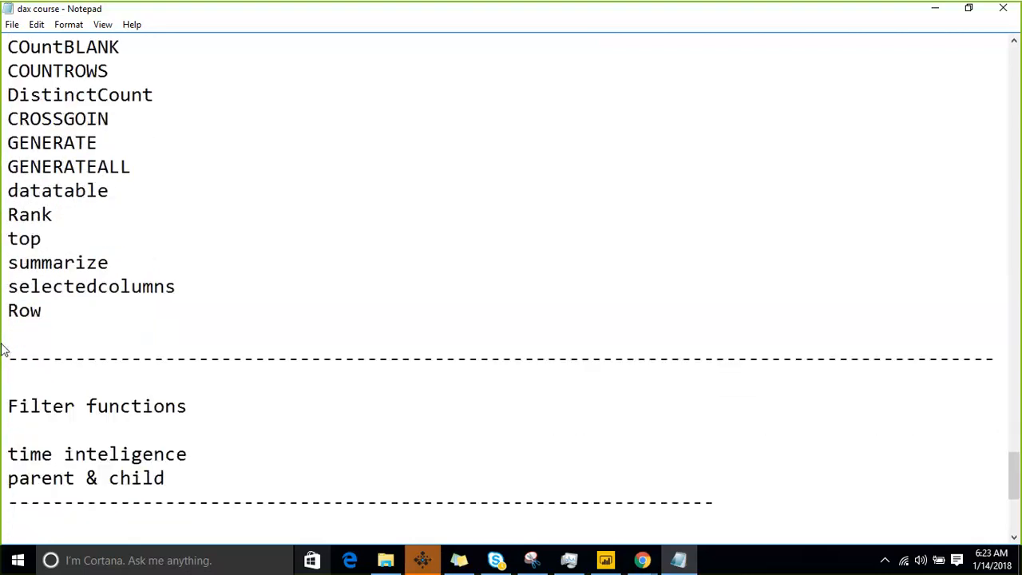
Check the order of the function entries from Row back up through the MAX and SUM families
key(Up)
key(Up)
key(Up)
key(Up)
key(Up)
key(Up)
key(Up)
key(Up)
key(Up)
key(Up)
key(Up)
key(Up)
key(Up)
key(Up)
key(Up)
key(Up)
key(Up)
key(Up)
key(Up)
key(Up)
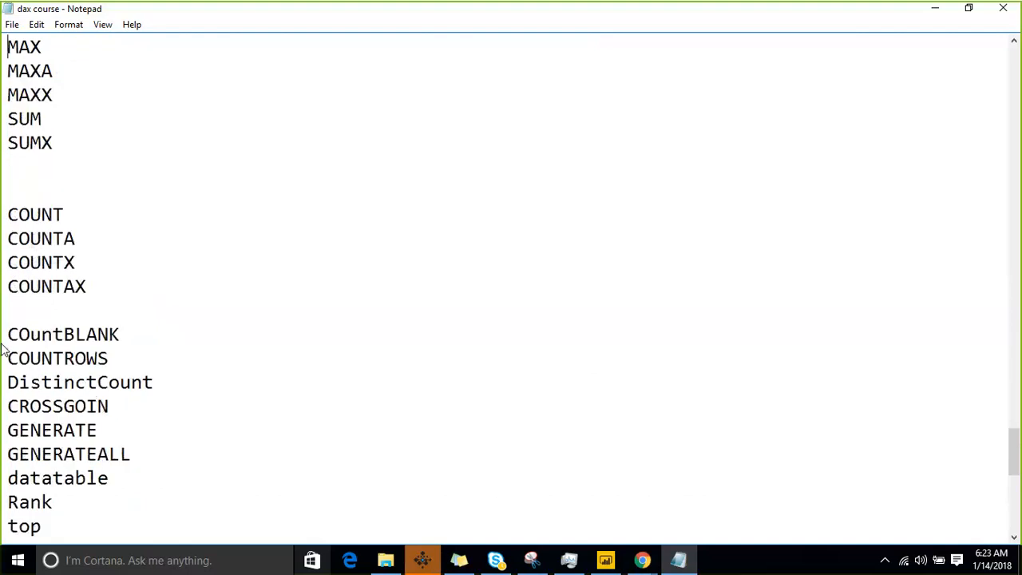
key(Down)
key(Down)
key(Down)
key(Down)
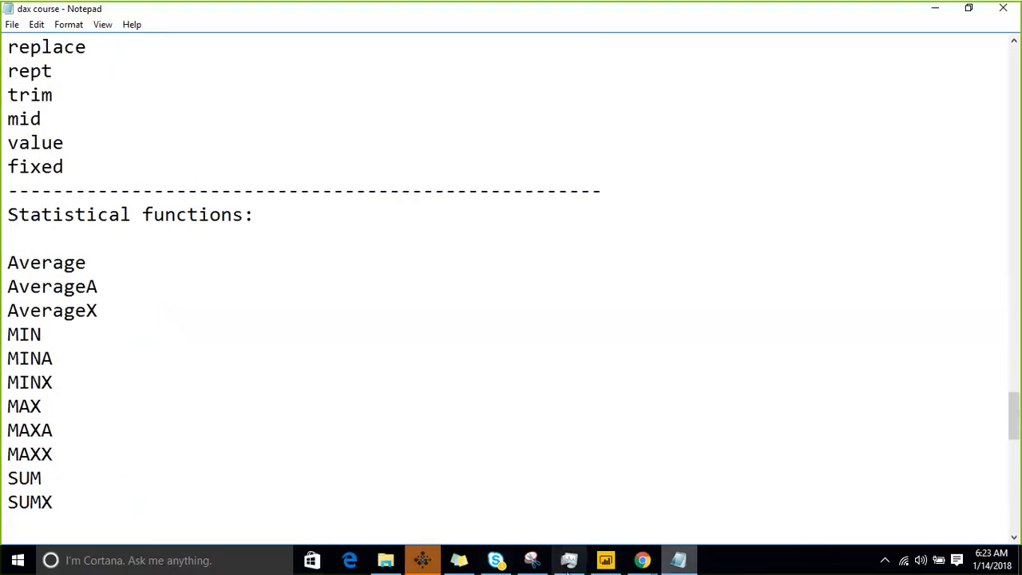
Switch to Power BI Desktop and open the Query Editor on the Salesdata query
click(613, 561)
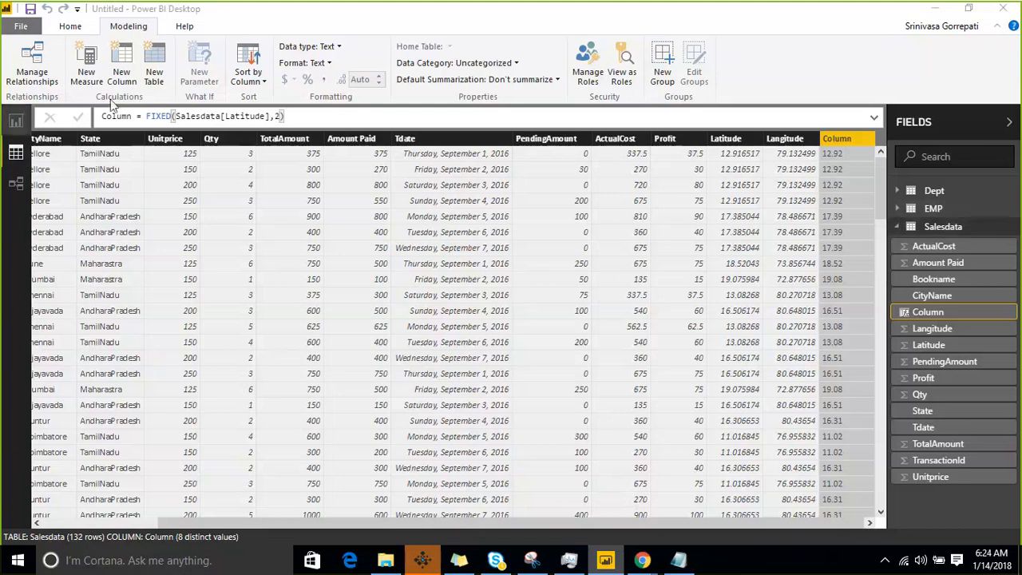
click(74, 26)
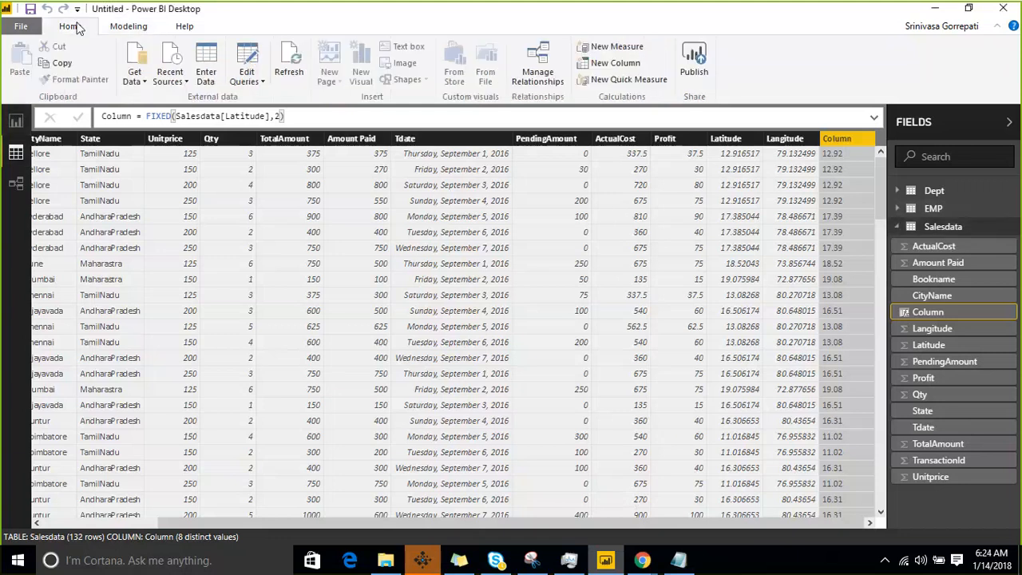
click(246, 80)
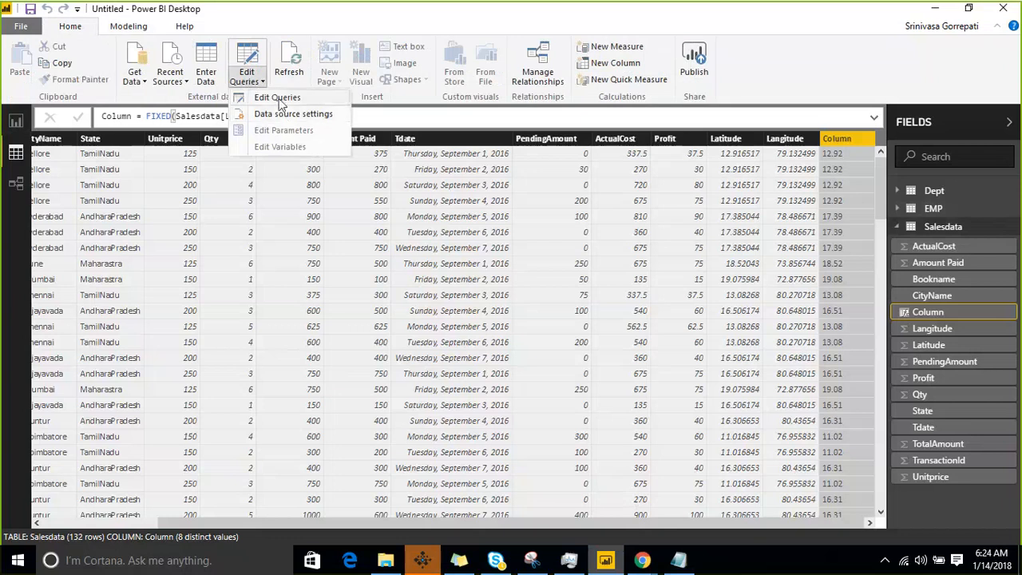
click(275, 99)
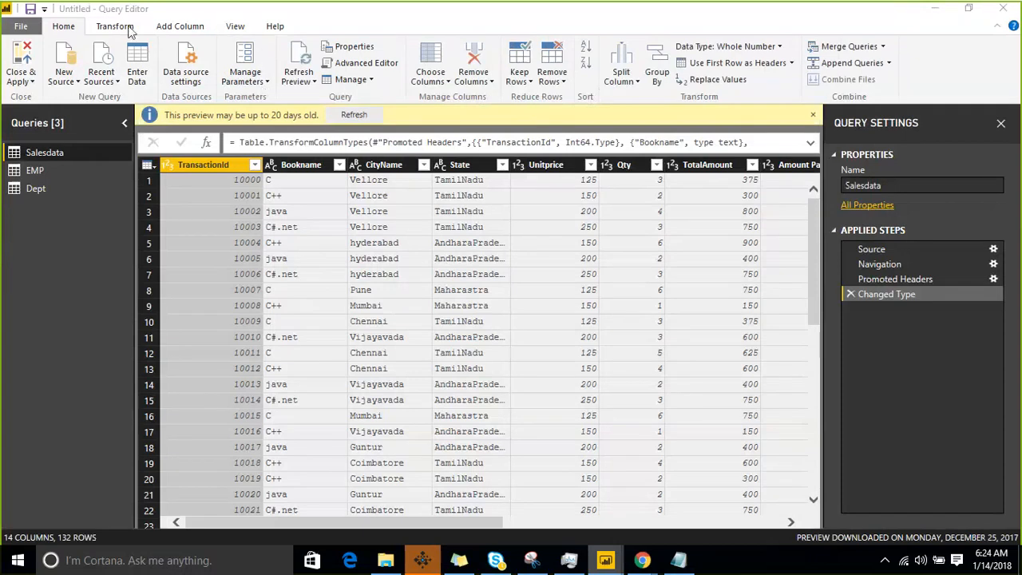
click(124, 30)
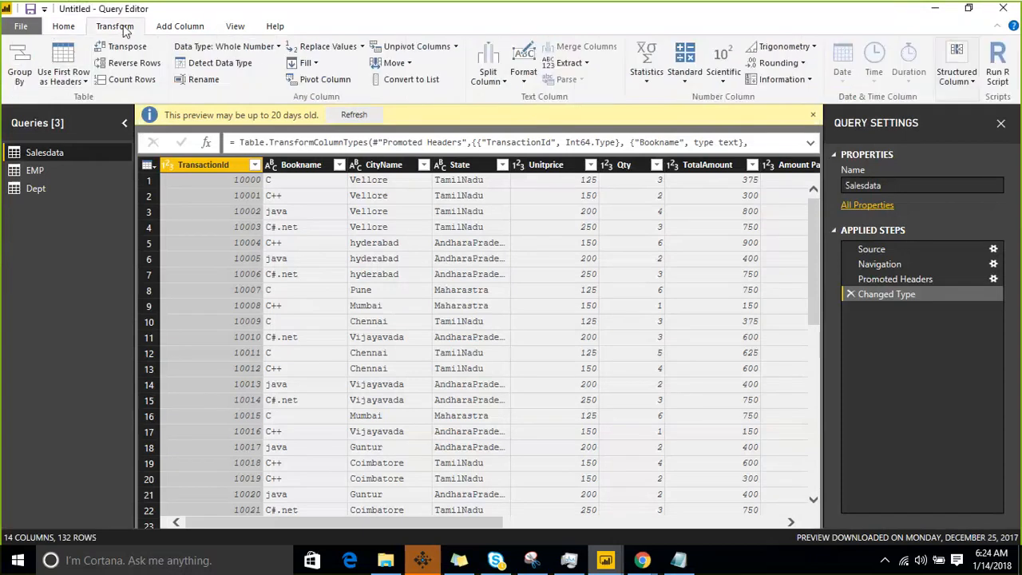
click(75, 31)
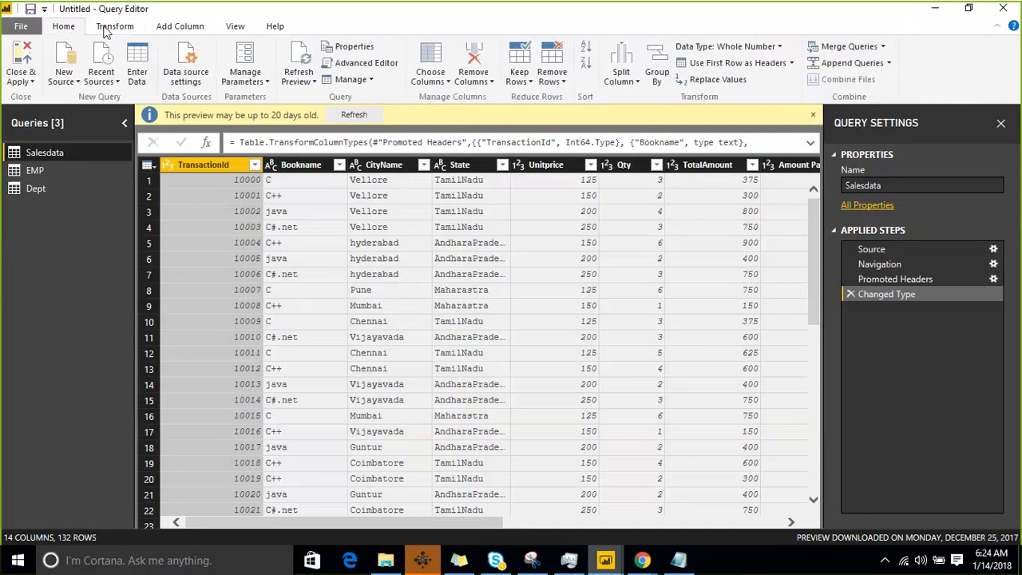
click(105, 29)
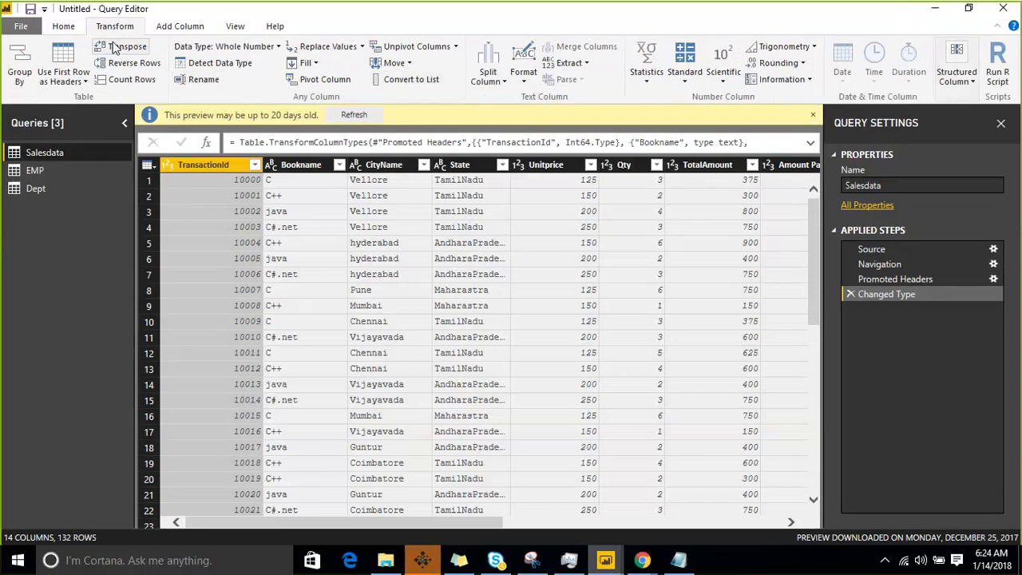
click(63, 26)
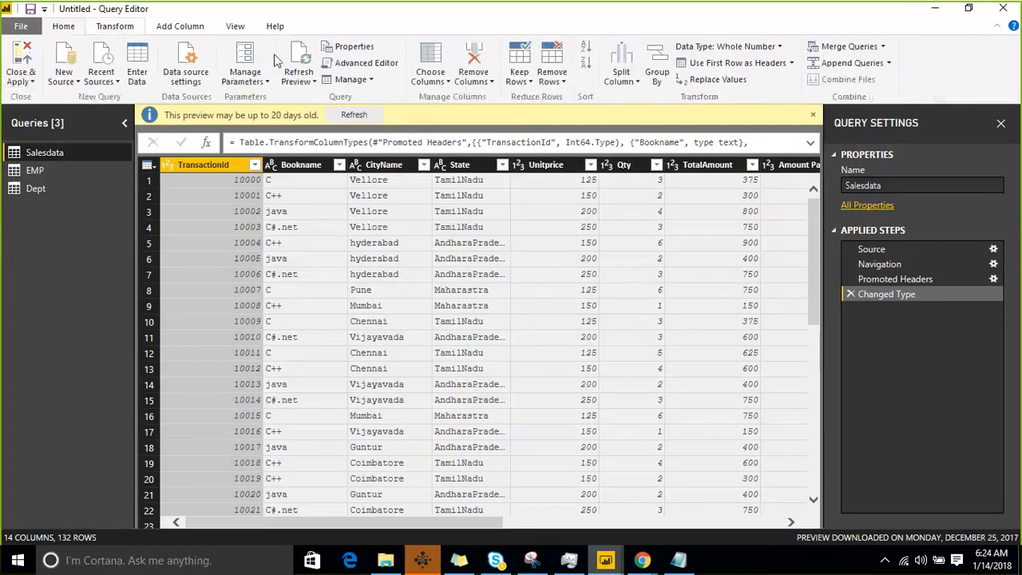
Exclude TotalAmount, Amount Paid, PendingAmount, ActualCost, Profit, Latitude and Langitude from Salesdata with Choose Columns, keeping the other columns
click(152, 166)
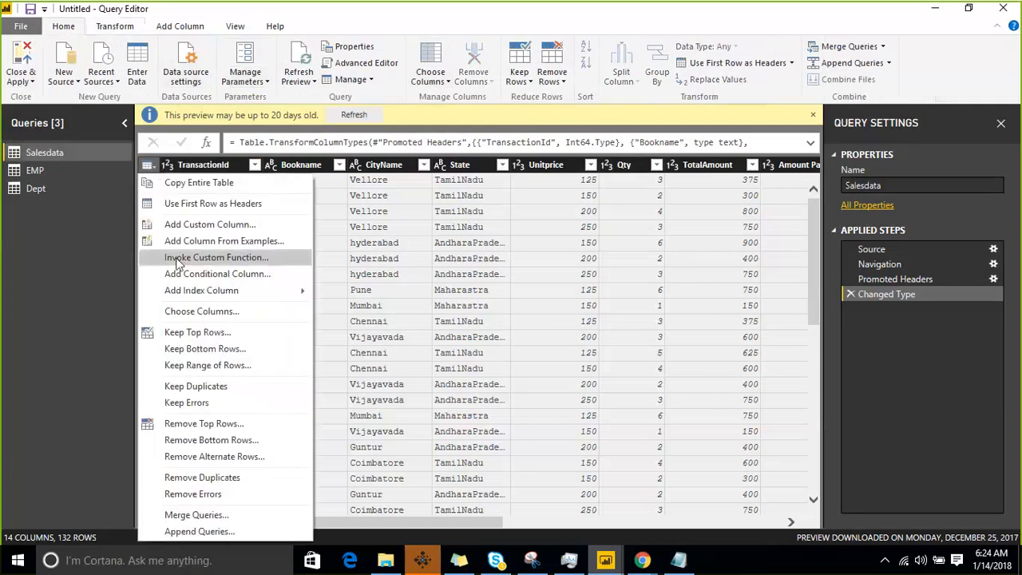
click(221, 315)
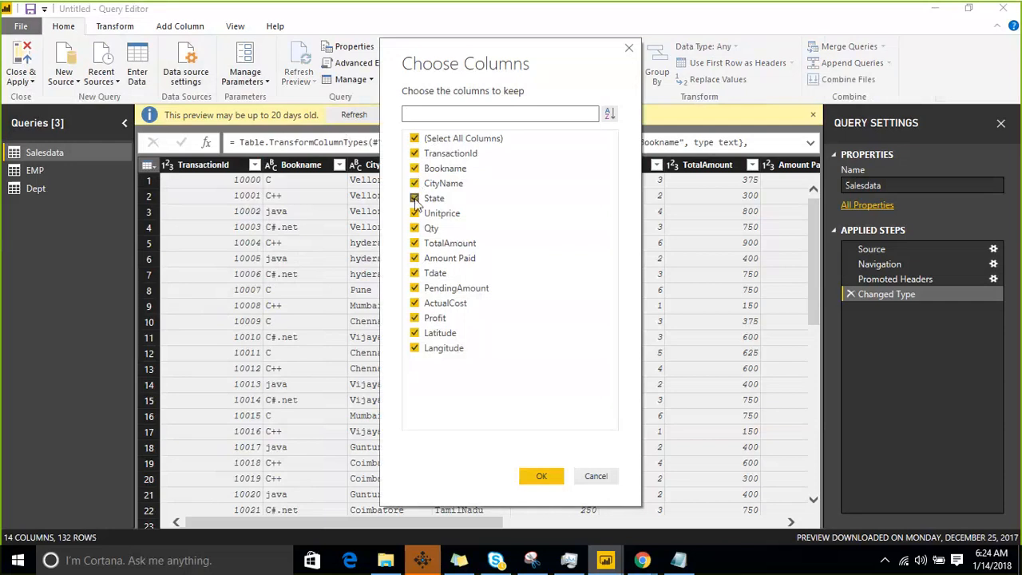
click(414, 244)
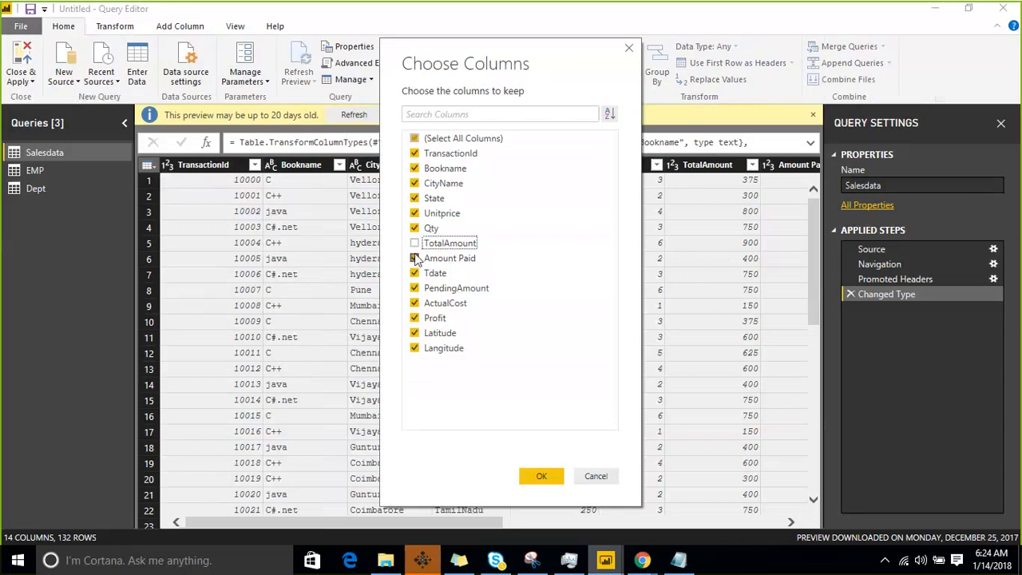
click(415, 258)
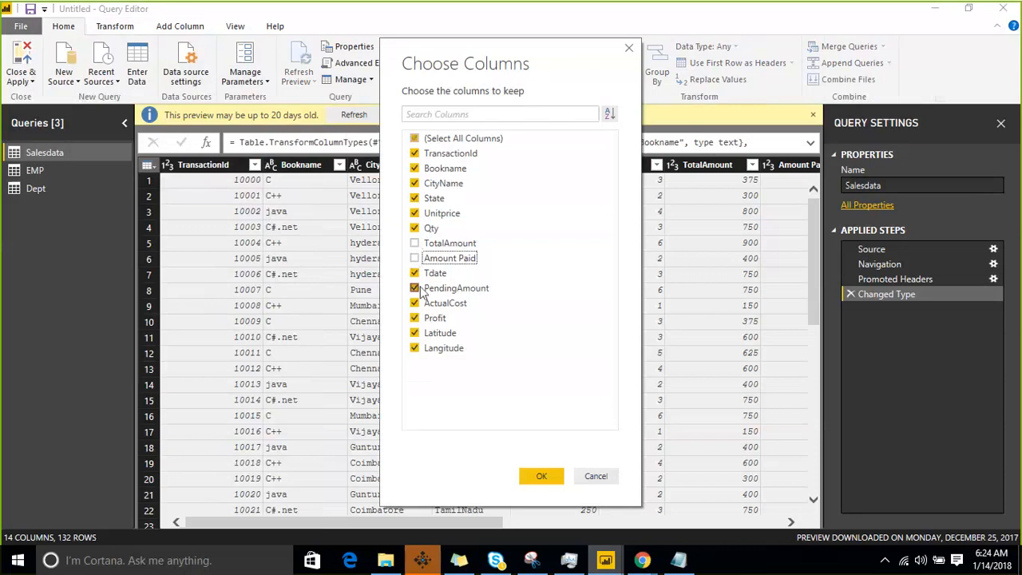
click(415, 288)
click(415, 303)
click(414, 318)
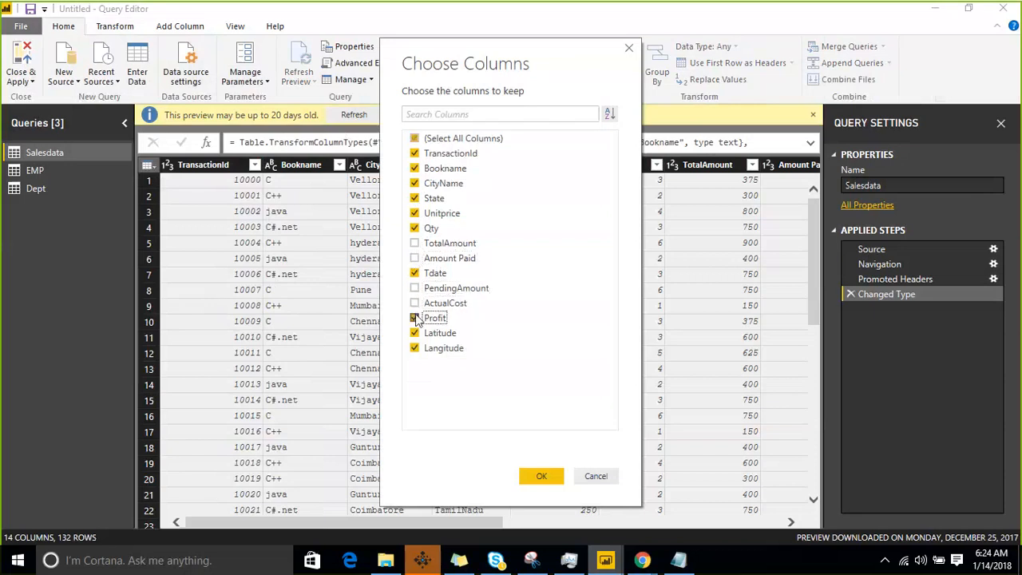
click(414, 333)
click(415, 348)
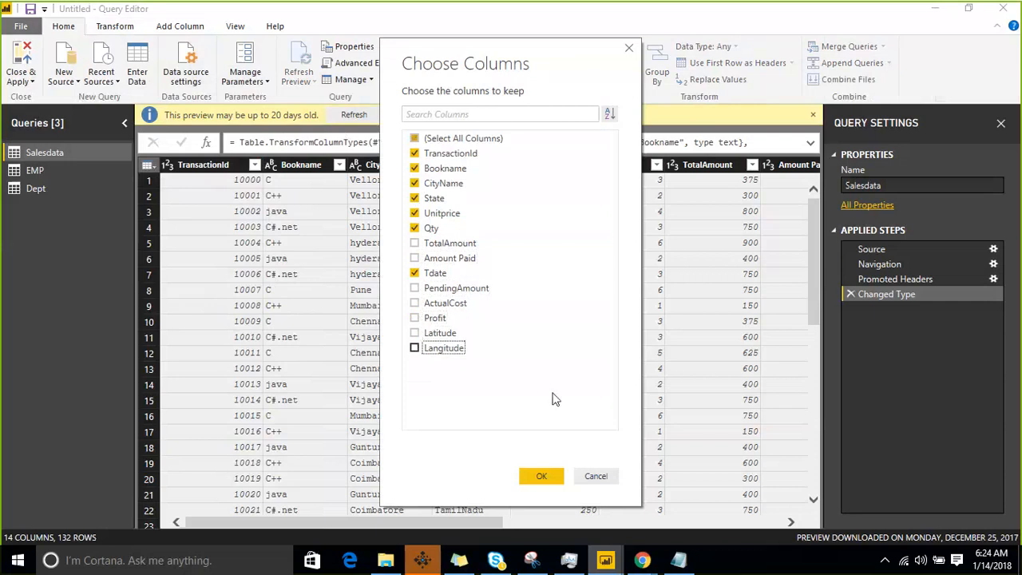
click(541, 477)
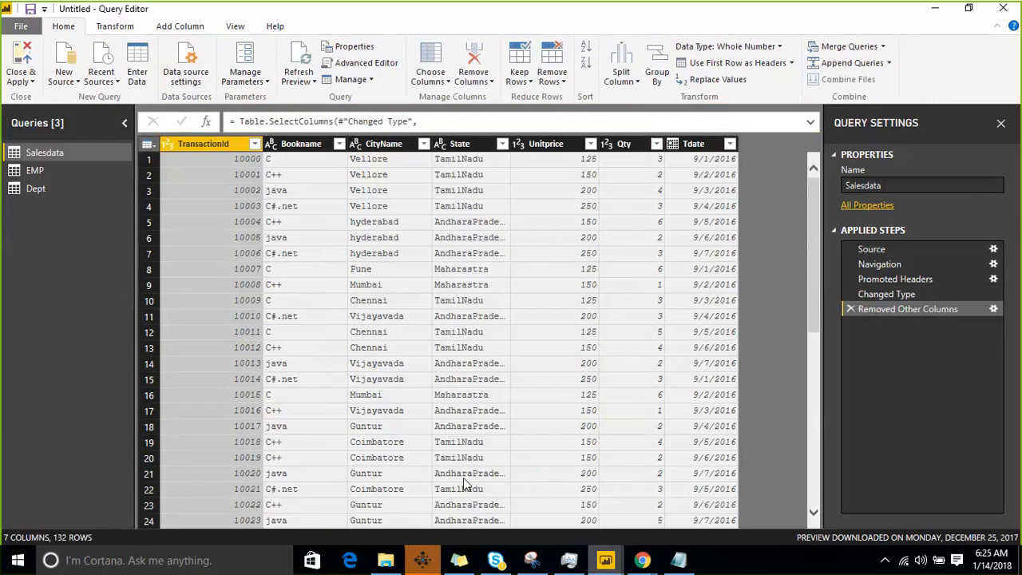
Close the Query Editor with the query changes applied and switch to the report view
click(22, 80)
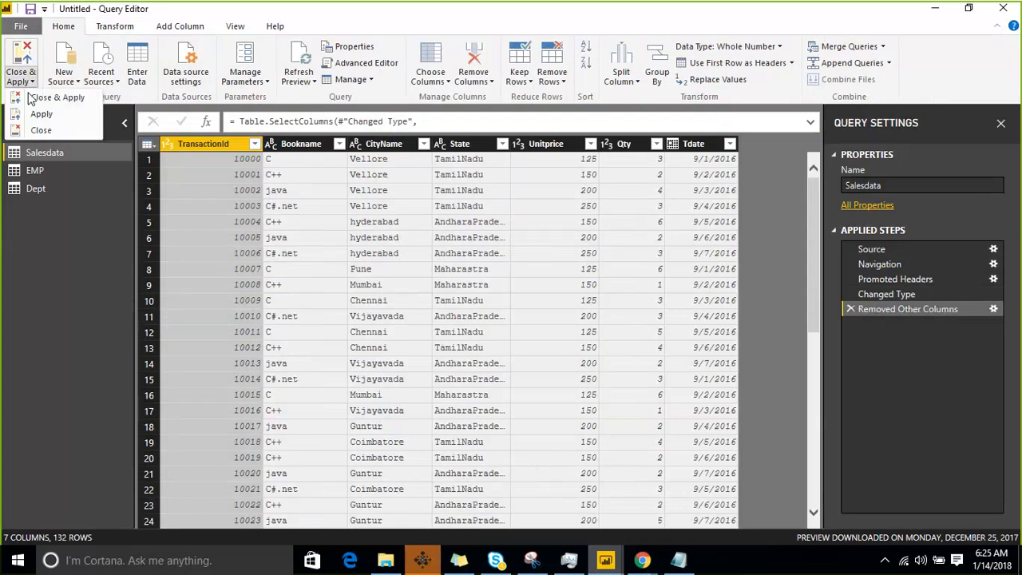
click(30, 97)
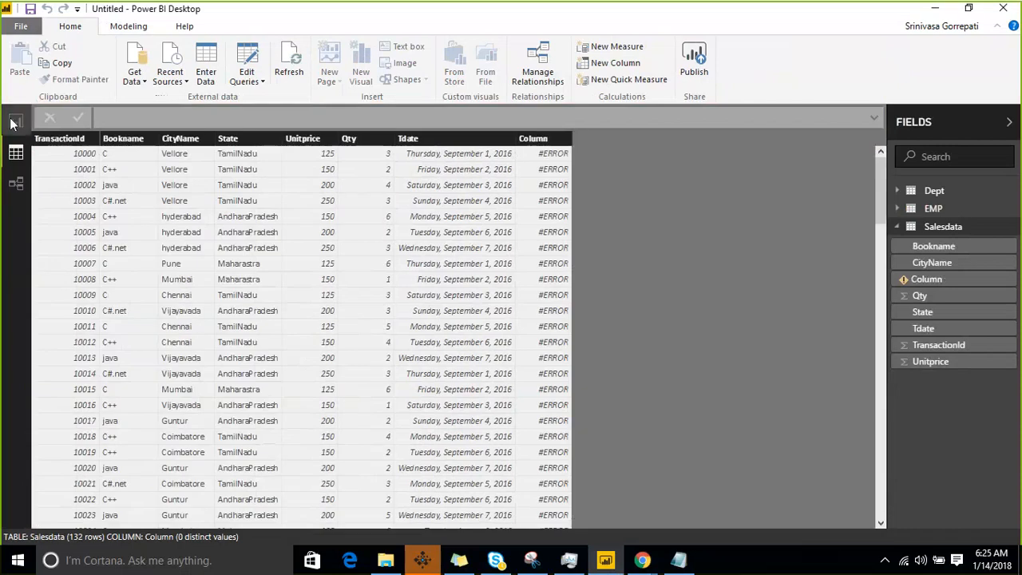
click(15, 121)
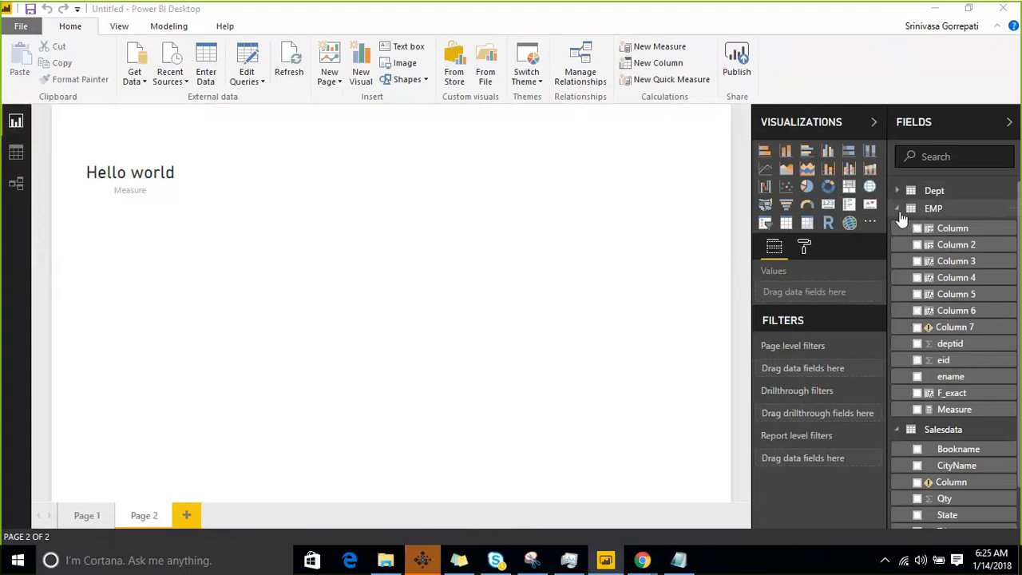
Delete the error-flagged calculated field "Column" from the Salesdata table and collapse the EMP and Salesdata field lists
click(950, 209)
click(964, 230)
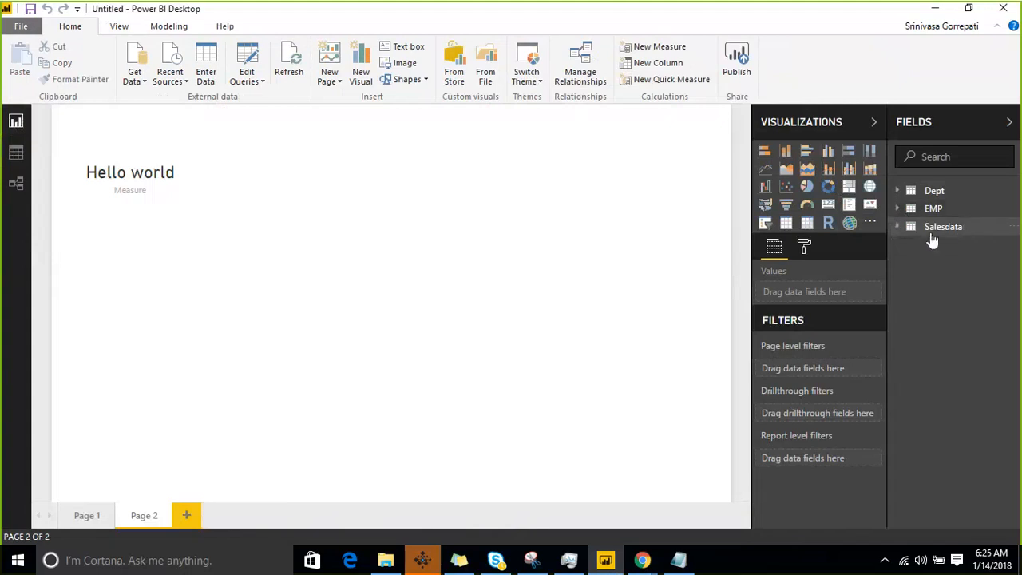
click(931, 230)
right_click(1009, 283)
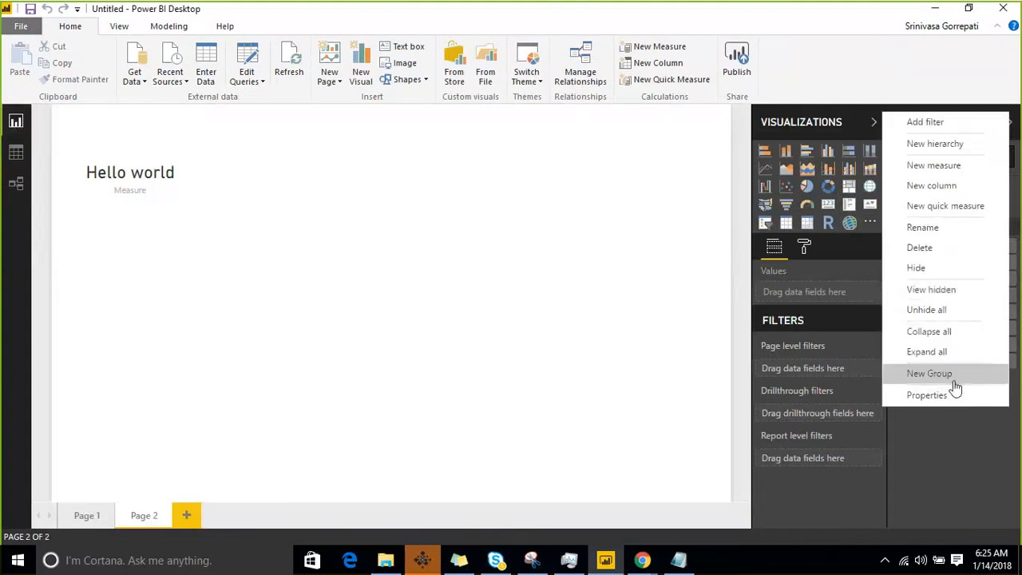
click(919, 247)
click(573, 307)
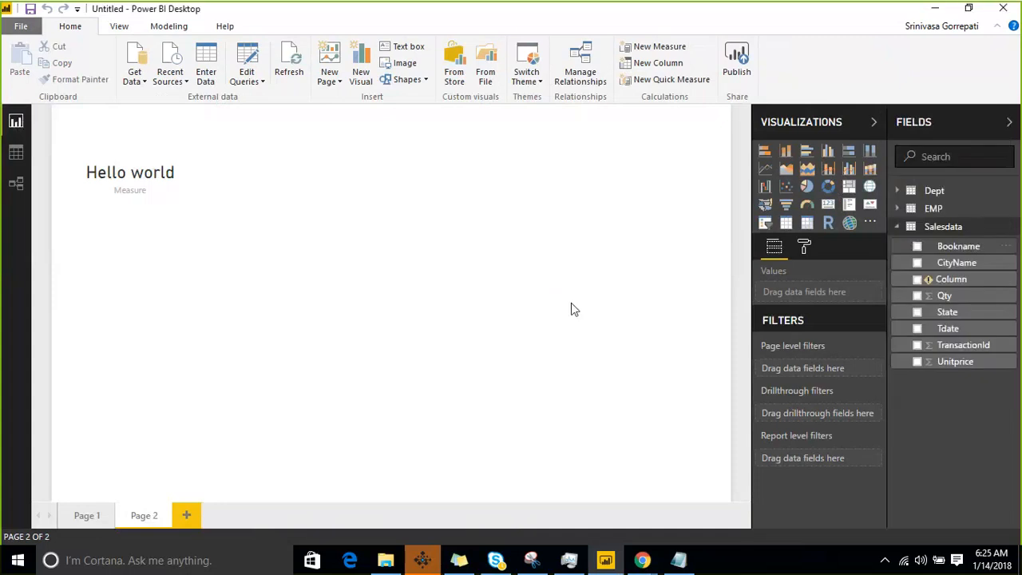
click(918, 227)
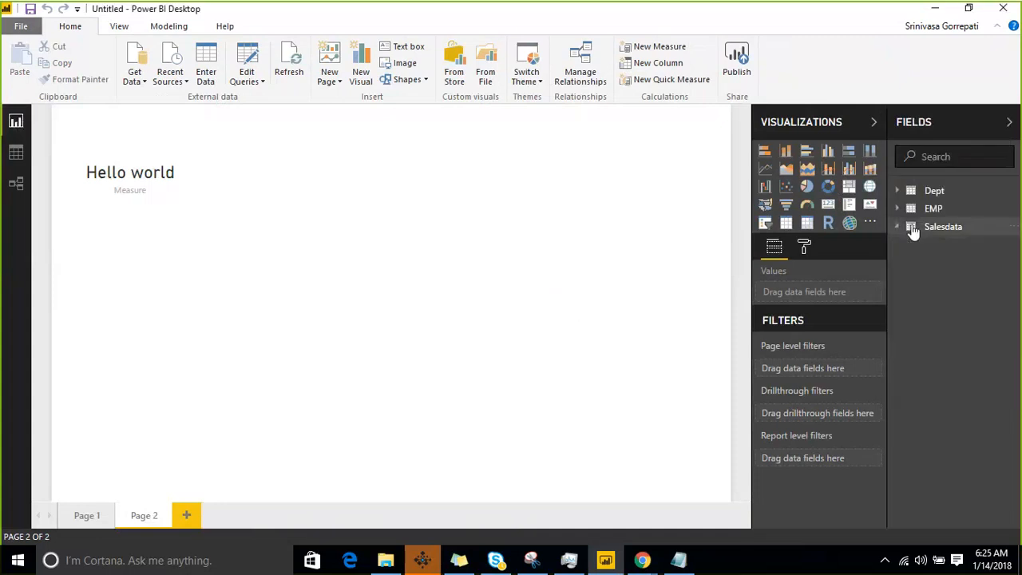
Display the Salesdata table in the data view and examine its remaining columns from TransactionId to Tdate
click(10, 157)
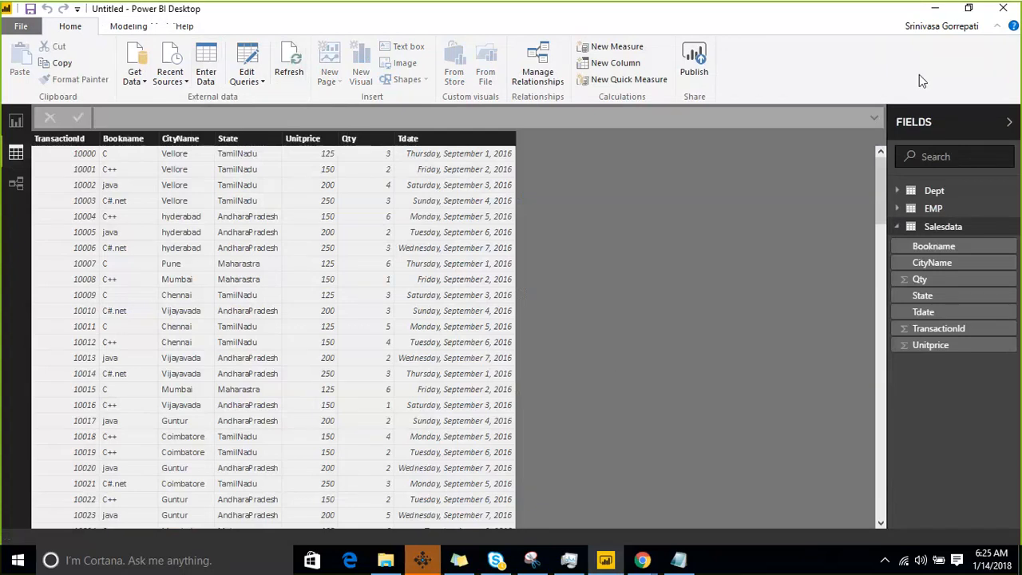
click(16, 120)
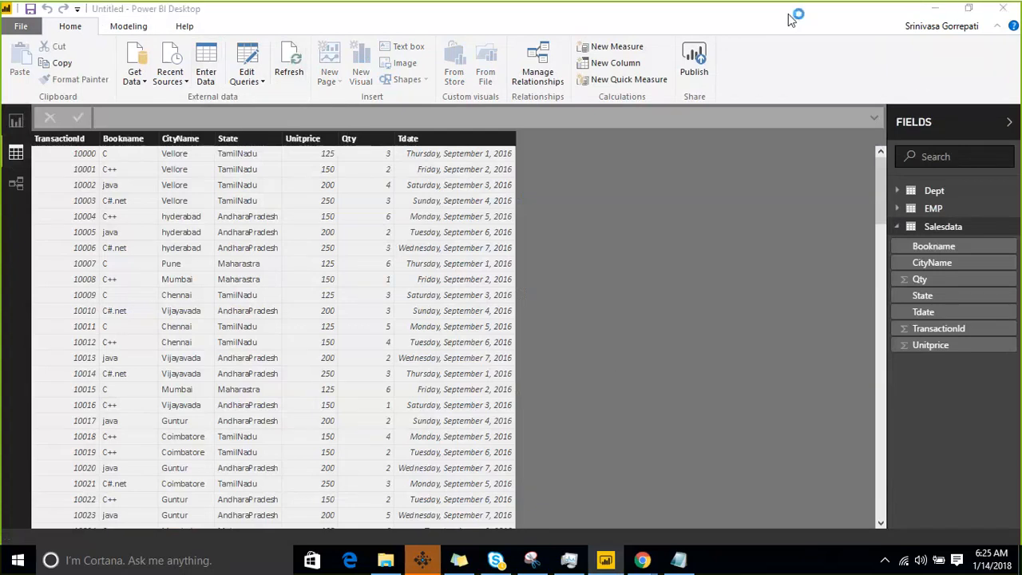
mouse_move(40, 152)
mouse_down()
mouse_move(50, 164)
mouse_move(105, 110)
mouse_up()
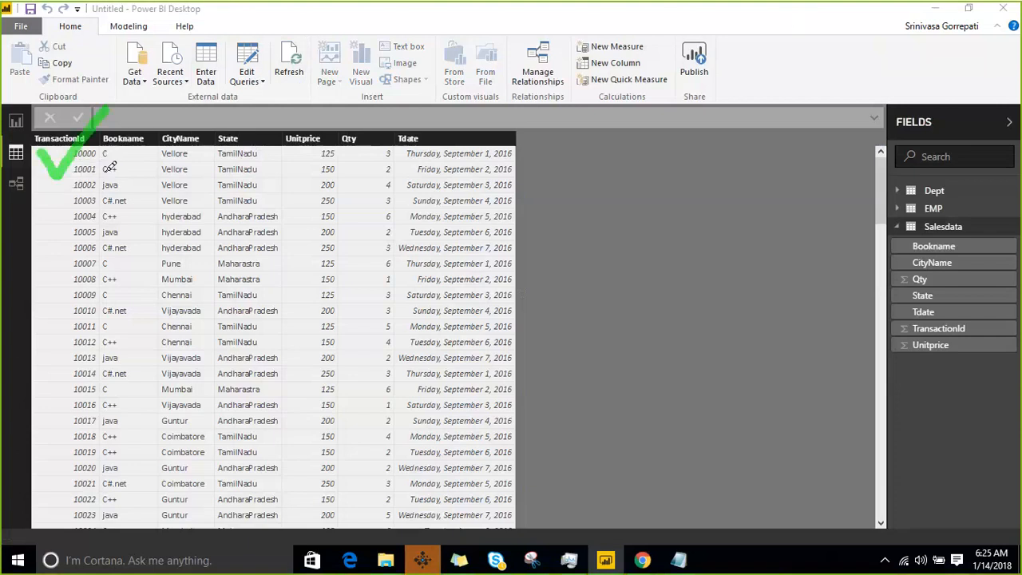
mouse_move(116, 148)
mouse_down()
mouse_move(177, 114)
mouse_move(222, 121)
mouse_up()
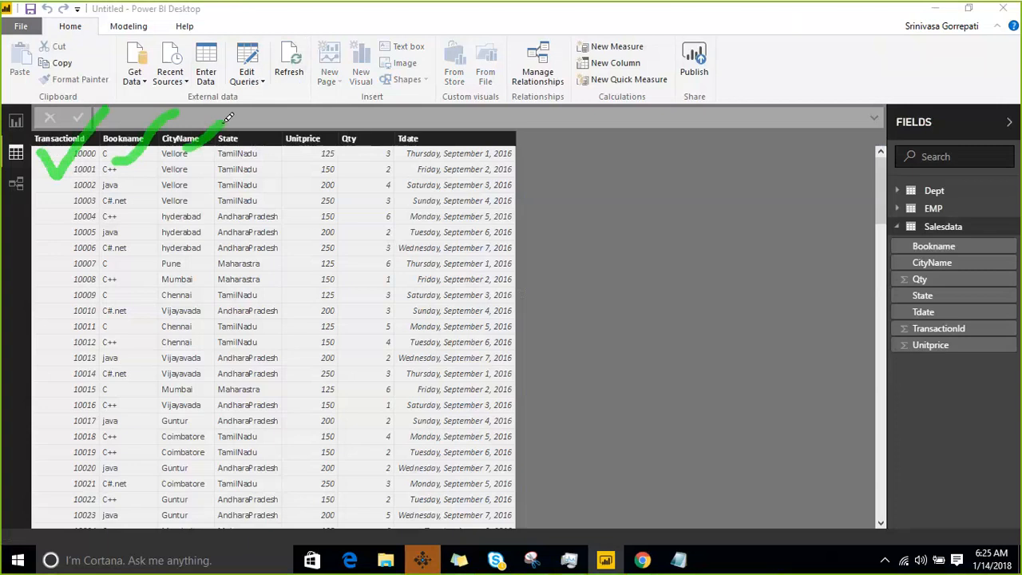
drag(235, 161, 257, 135)
mouse_move(313, 158)
mouse_down()
mouse_move(350, 152)
mouse_move(295, 150)
mouse_move(393, 158)
mouse_move(530, 141)
mouse_move(415, 129)
mouse_move(411, 152)
mouse_up()
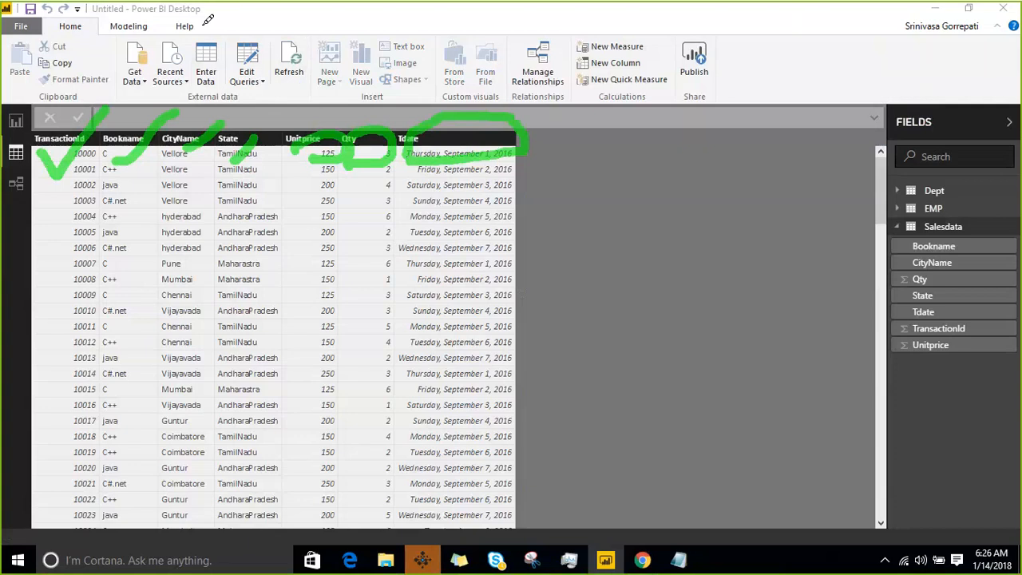
mouse_move(319, 120)
mouse_down()
mouse_move(308, 82)
mouse_move(375, 76)
mouse_move(382, 118)
mouse_up()
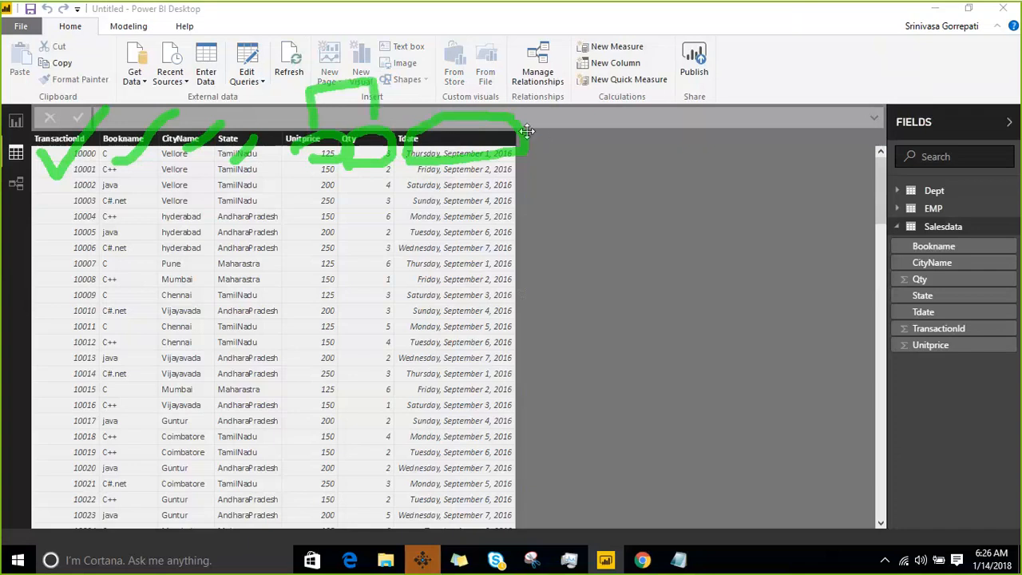
mouse_move(531, 124)
mouse_down()
mouse_move(600, 117)
mouse_move(639, 297)
mouse_up()
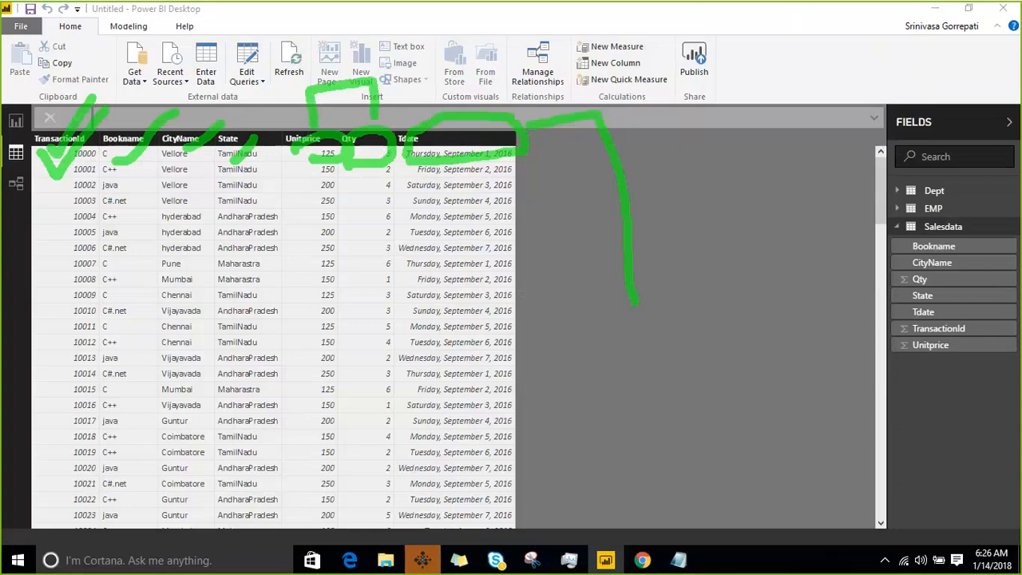
click(799, 23)
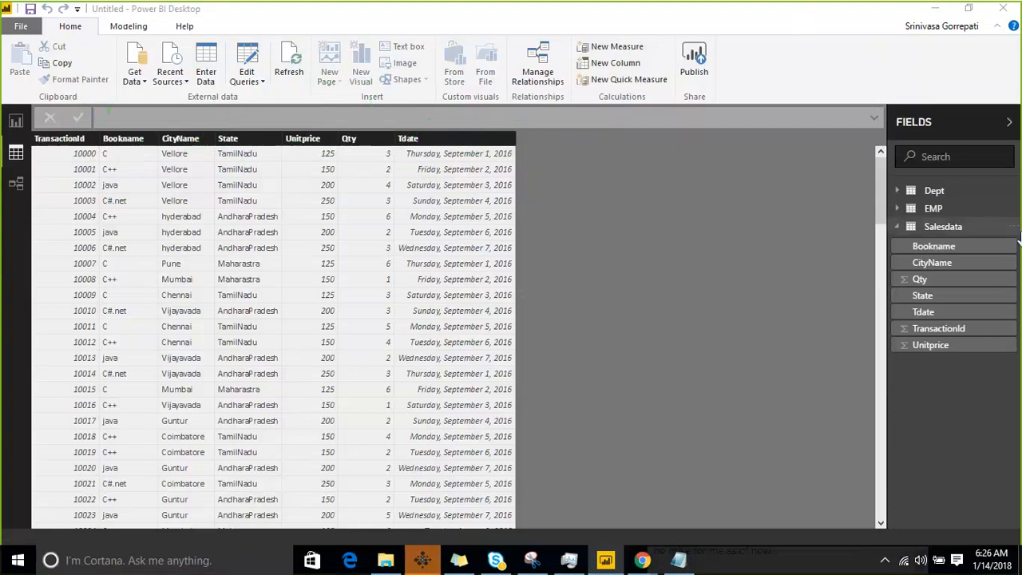
Add a calculated column to Salesdata that multiplies Salesdata[Unitprice] by Salesdata[Qty]
right_click(1012, 230)
click(915, 261)
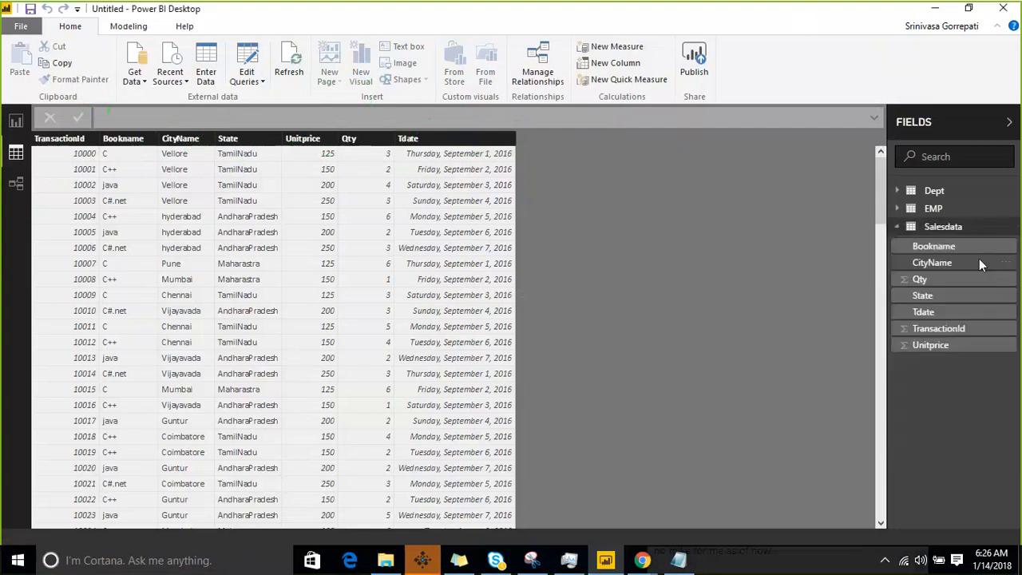
click(435, 118)
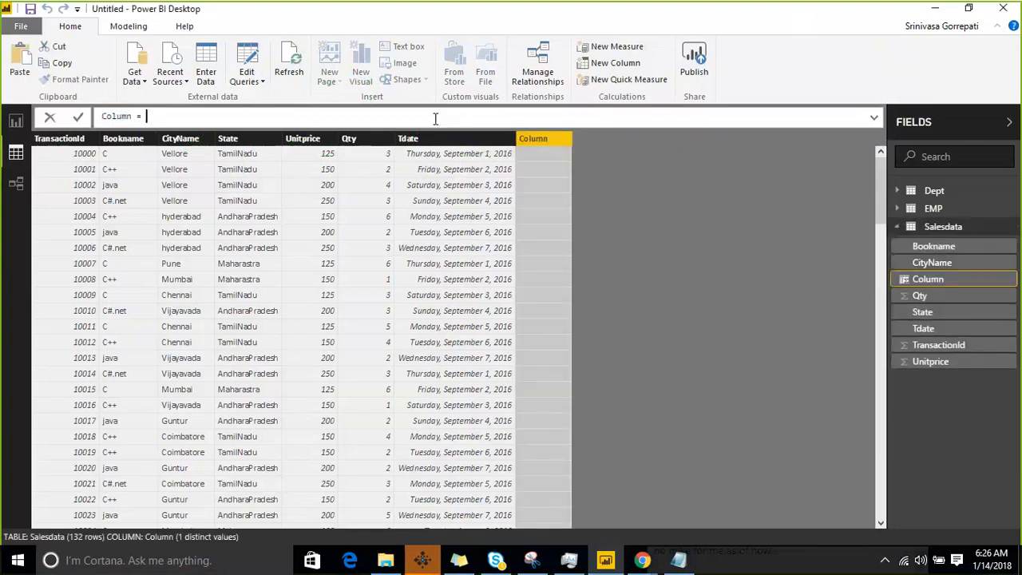
text(Uni)
key(Tab)
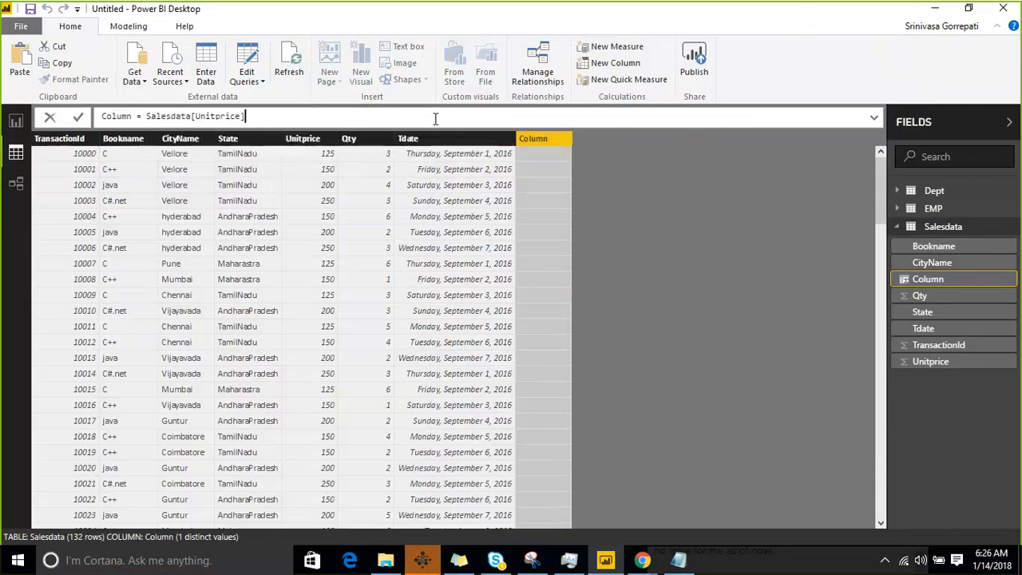
text(*Qt)
key(Tab)
key(Return)
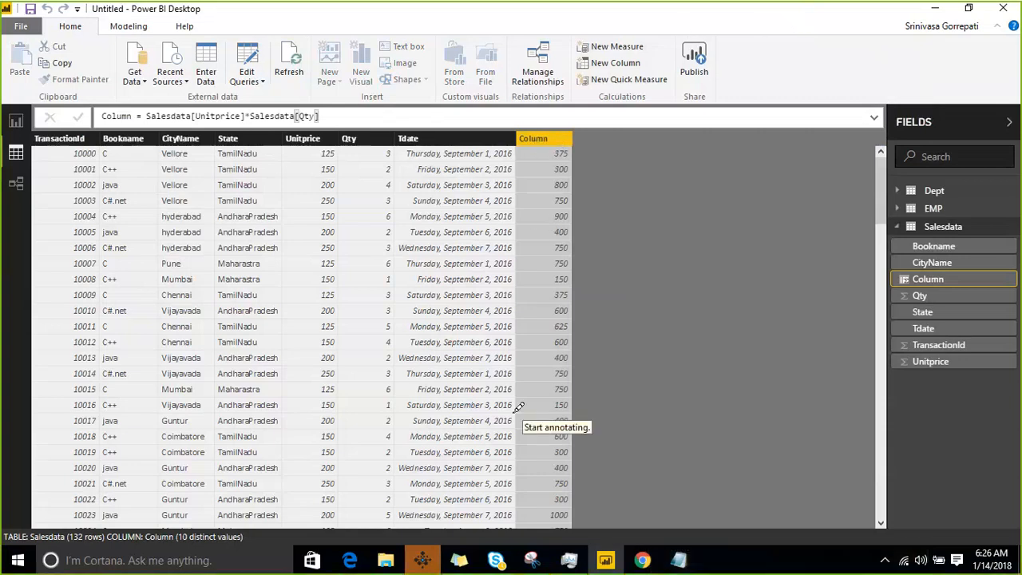
mouse_move(516, 421)
mouse_down()
mouse_move(510, 339)
mouse_move(627, 104)
mouse_move(635, 388)
mouse_move(556, 551)
mouse_move(505, 387)
mouse_up()
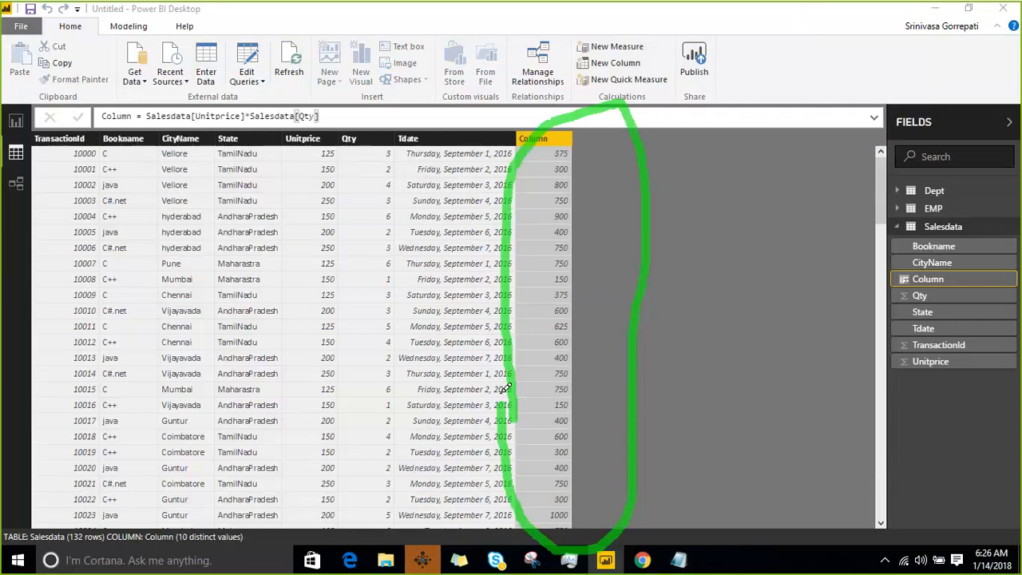
click(788, 16)
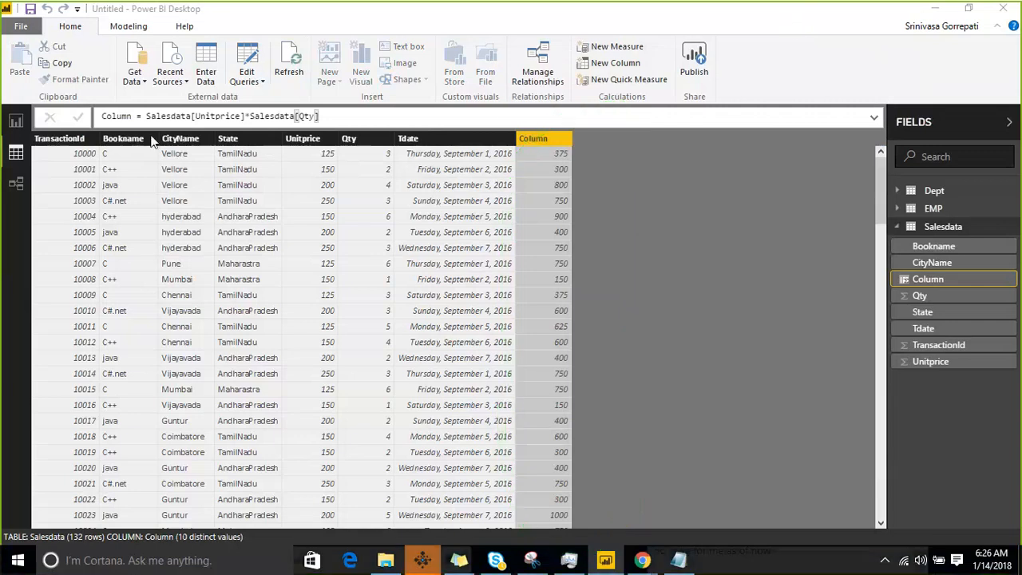
Rename the new calculated column as salesamount, keeping its formula
double_click(135, 118)
text(salesa)
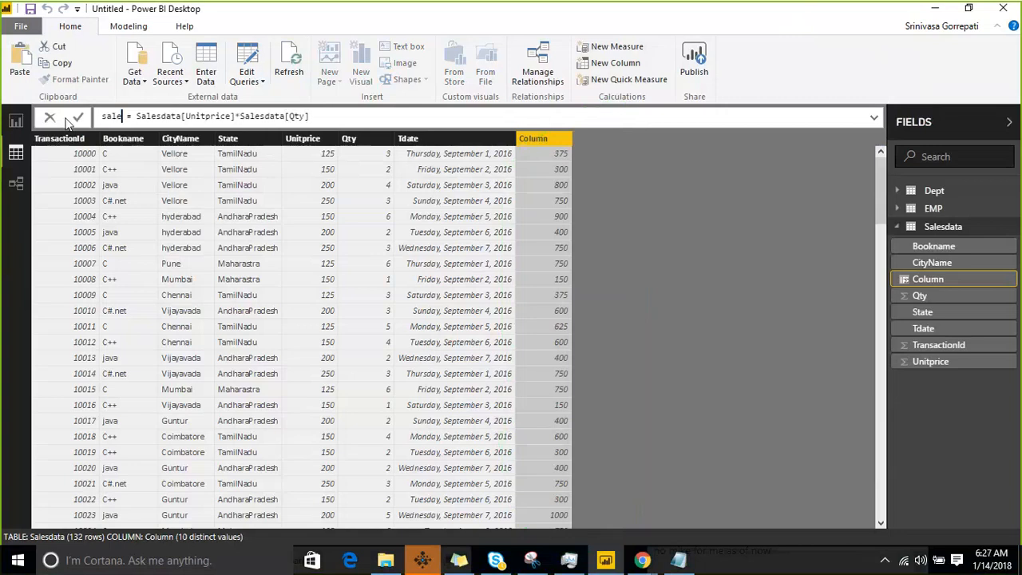
text(mount)
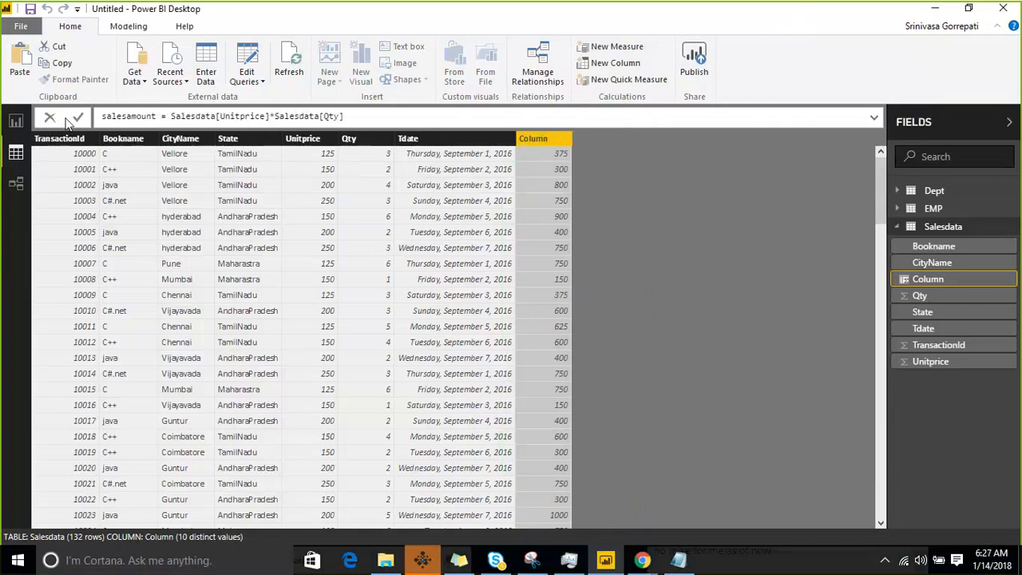
key(End)
key(Return)
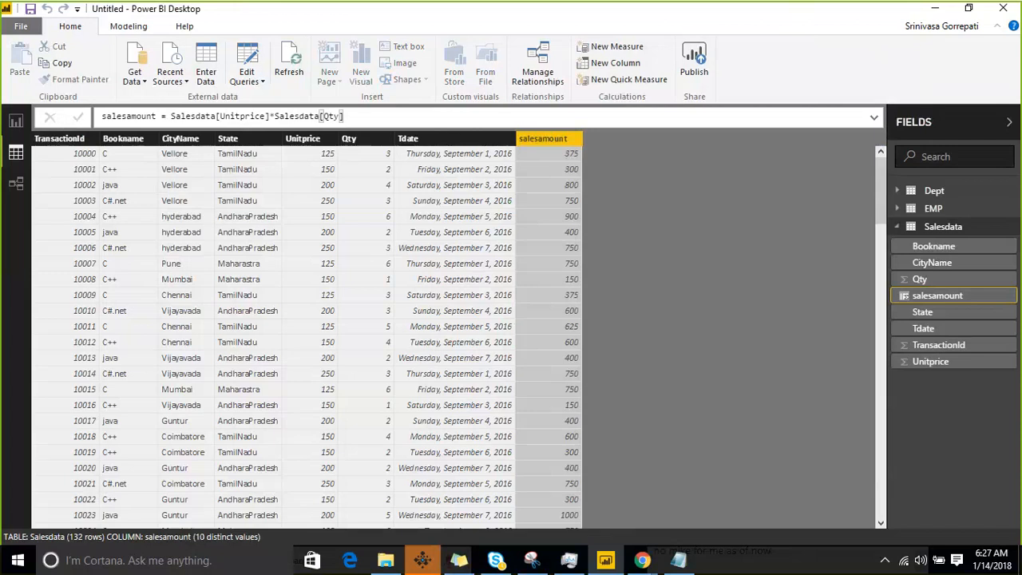
Create a new measure in the Salesdata table and replace its default name with M_MIn in the formula
click(1014, 229)
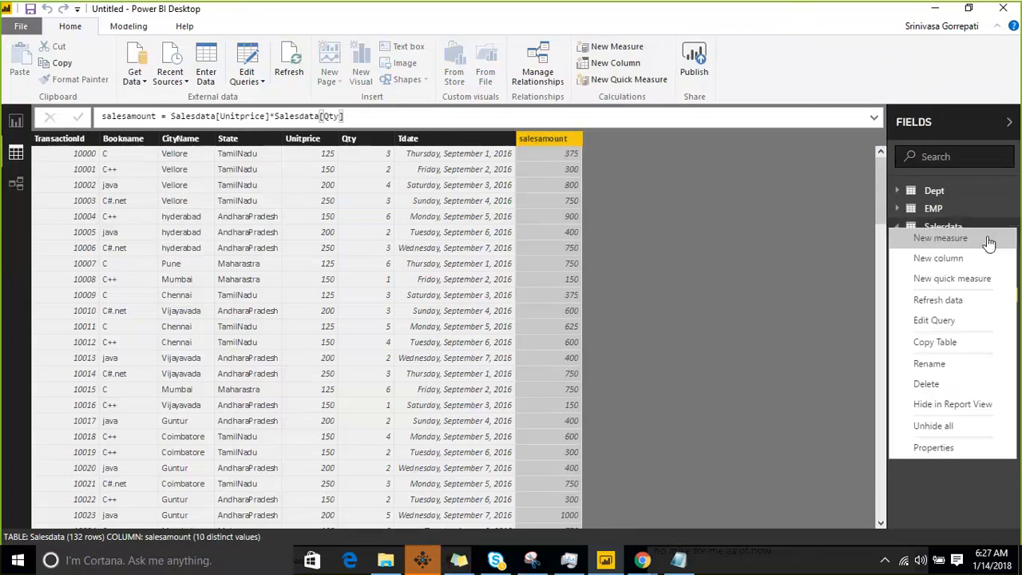
click(936, 239)
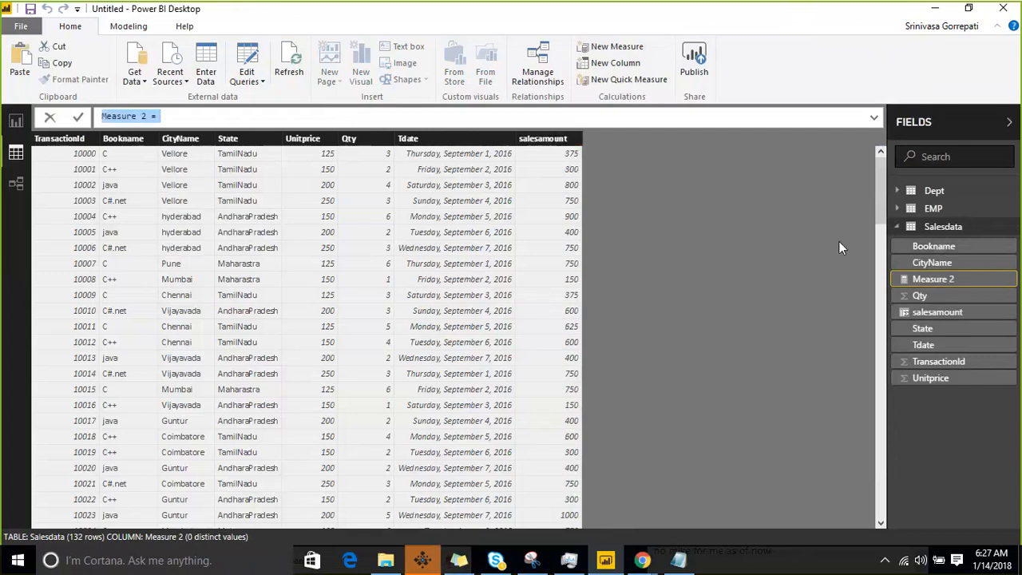
key(Right)
key(Left)
key(Left)
key(Left)
key(shift+Left)
key(shift+Left)
key(shift+Left)
key(shift+Left)
key(shift+Left)
key(shift+Left)
key(shift+Left)
key(shift+Left)
key(shift+Left)
text(M)
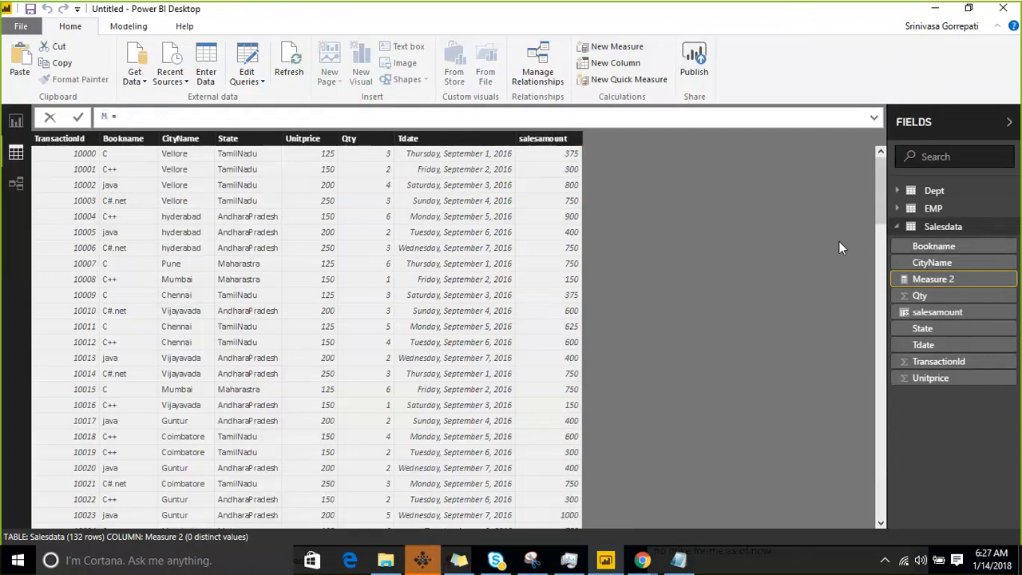
text(_MIn)
Define the M_MIn measure as MIN(Salesdata[salesamount]) and commit the formula
key(End)
text(MIN(sale)
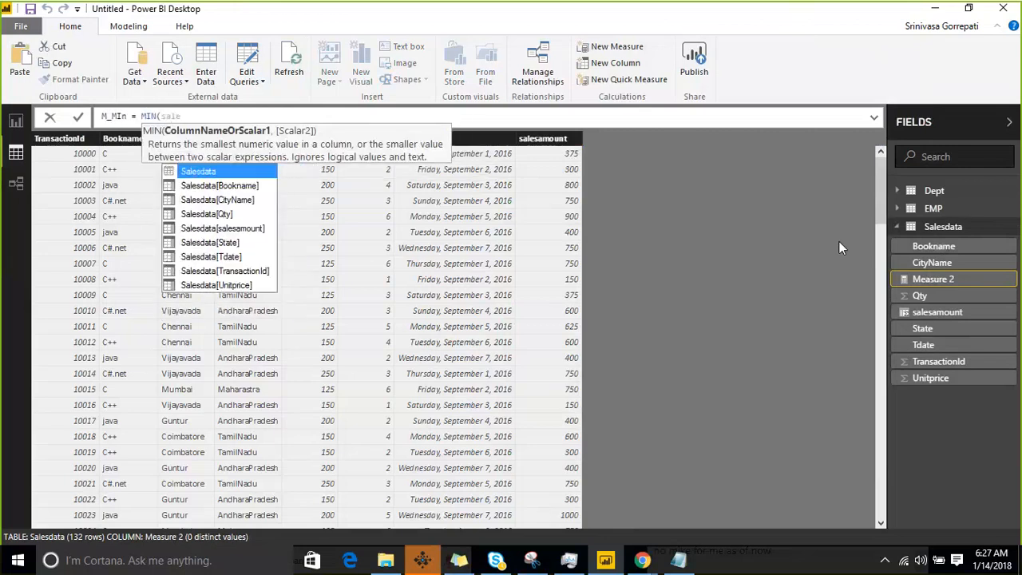
key(Down)
key(Down)
key(Down)
key(Down)
key(Tab)
text())
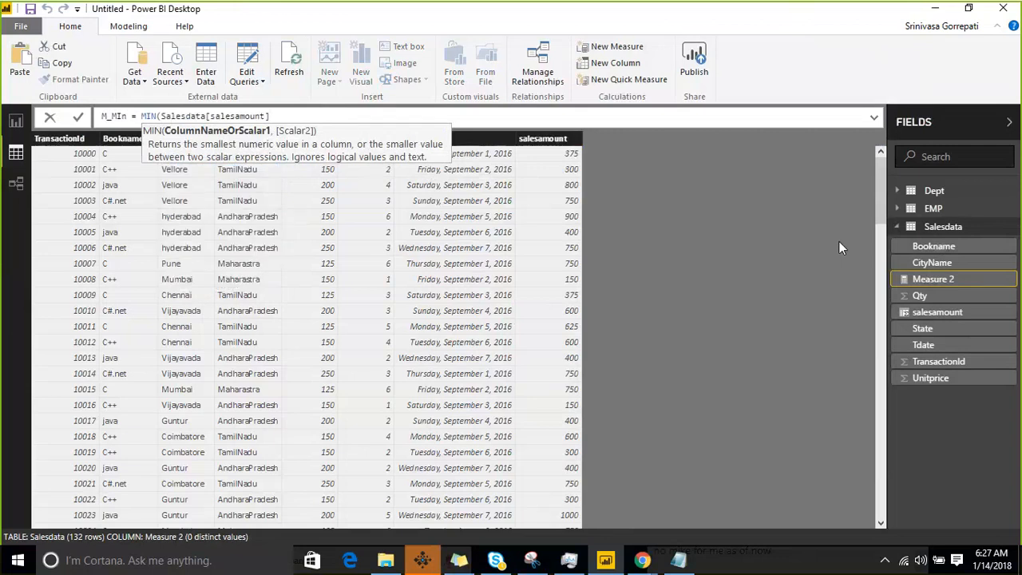
key(Return)
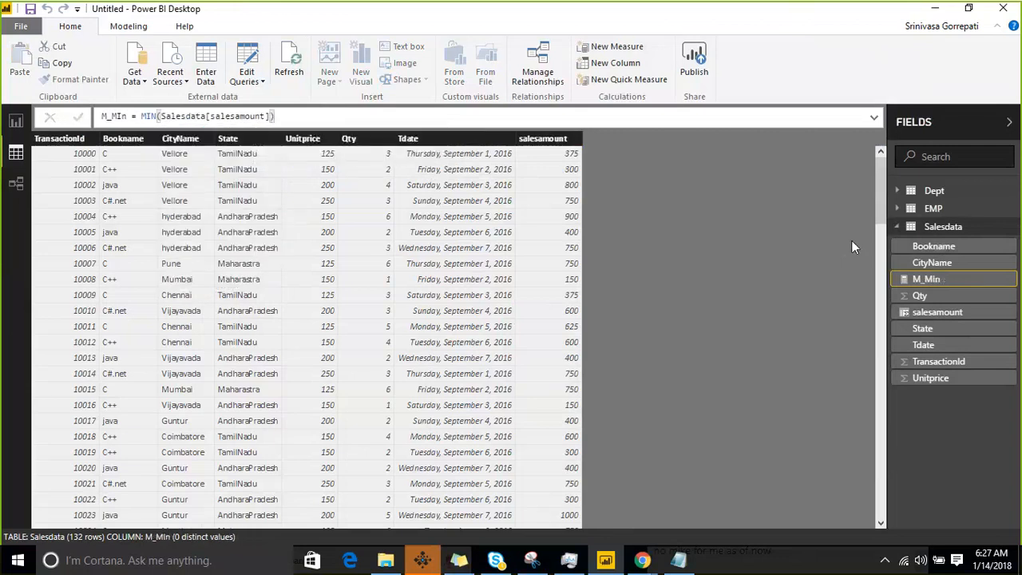
Add a second Salesdata measure defined as M_MAX = MAX(Salesdata[salesamount])
click(1011, 234)
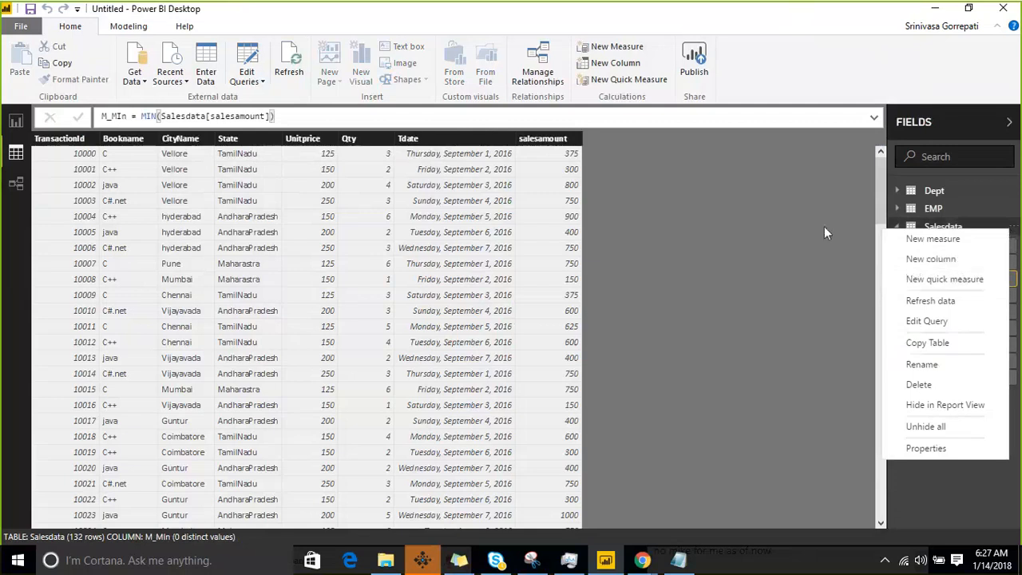
click(939, 241)
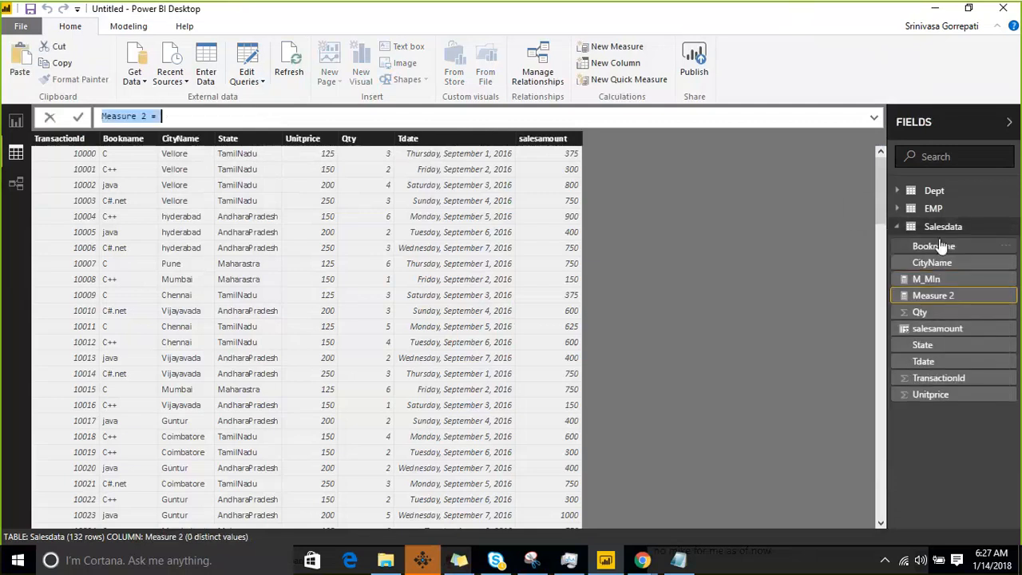
key(ctrl+shift+Right)
key(ctrl+shift+Right)
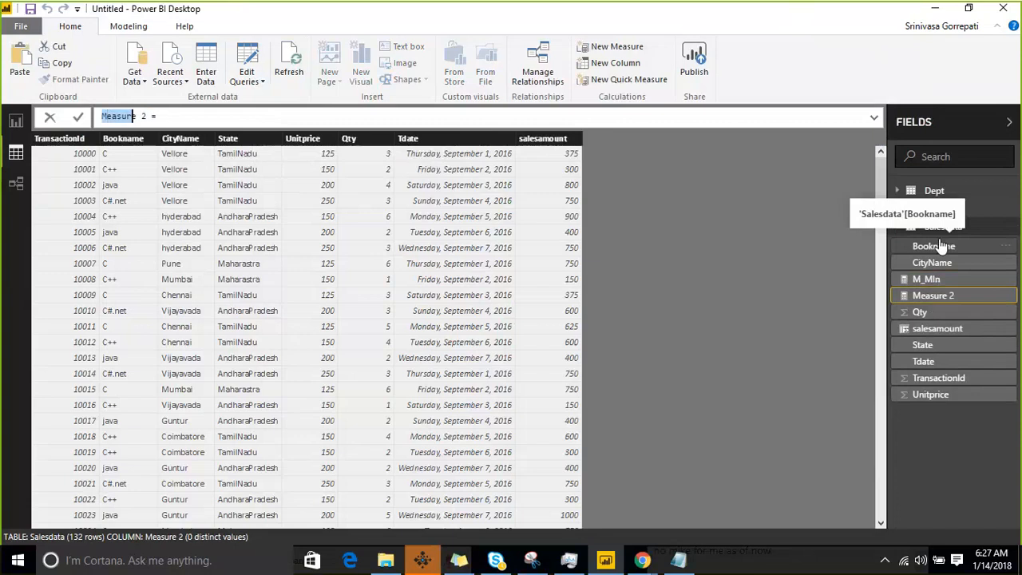
key(shift+Left)
text(M_MAX = ma)
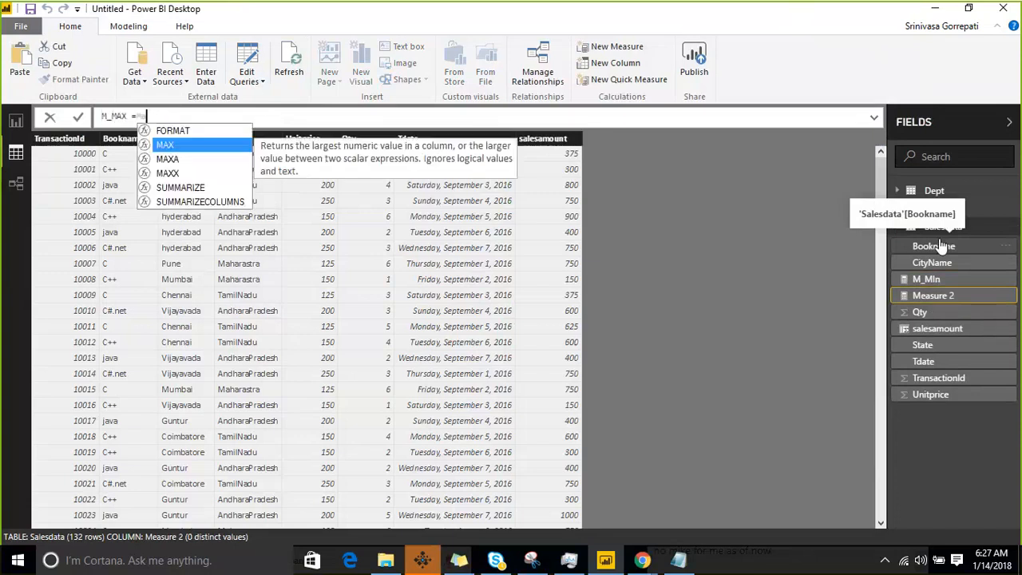
key(Tab)
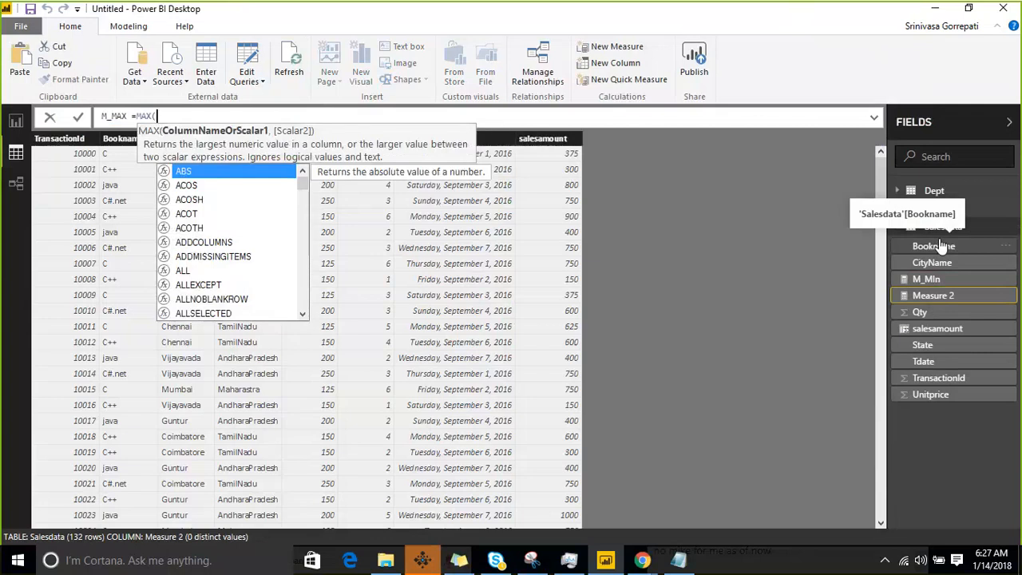
text(Salesdata)
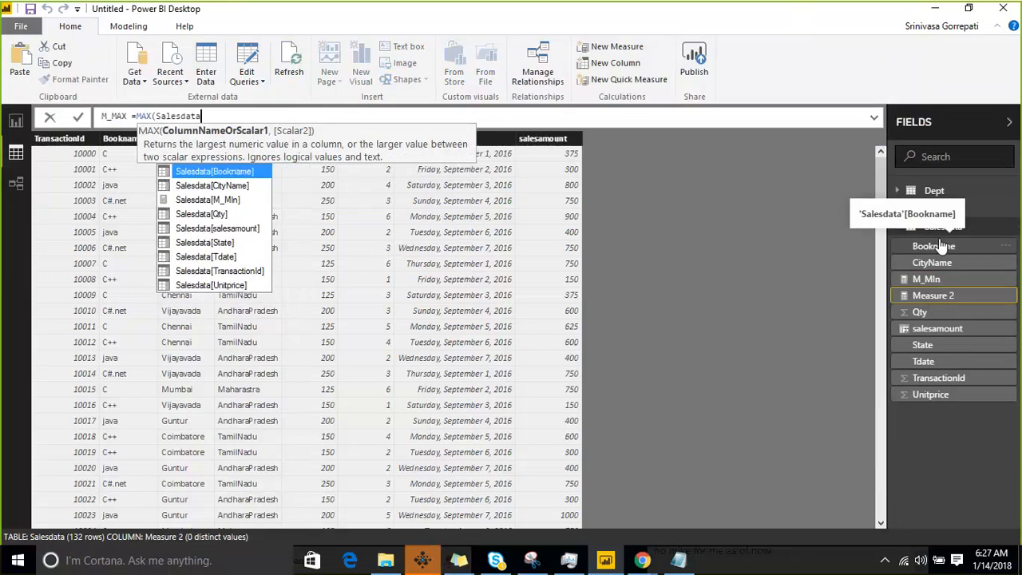
key(Down)
key(Down)
key(Down)
key(Down)
key(Tab)
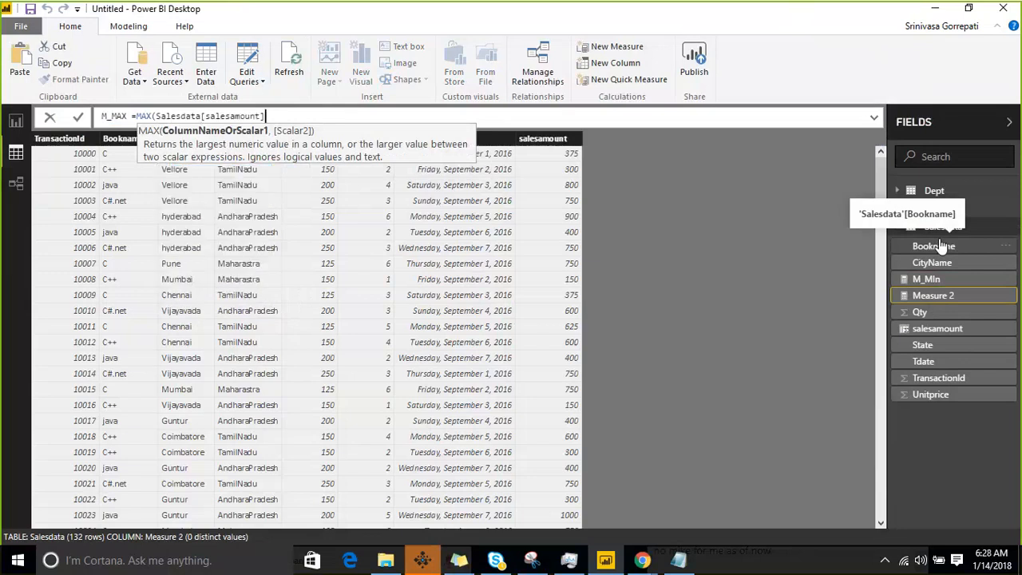
text())
key(Return)
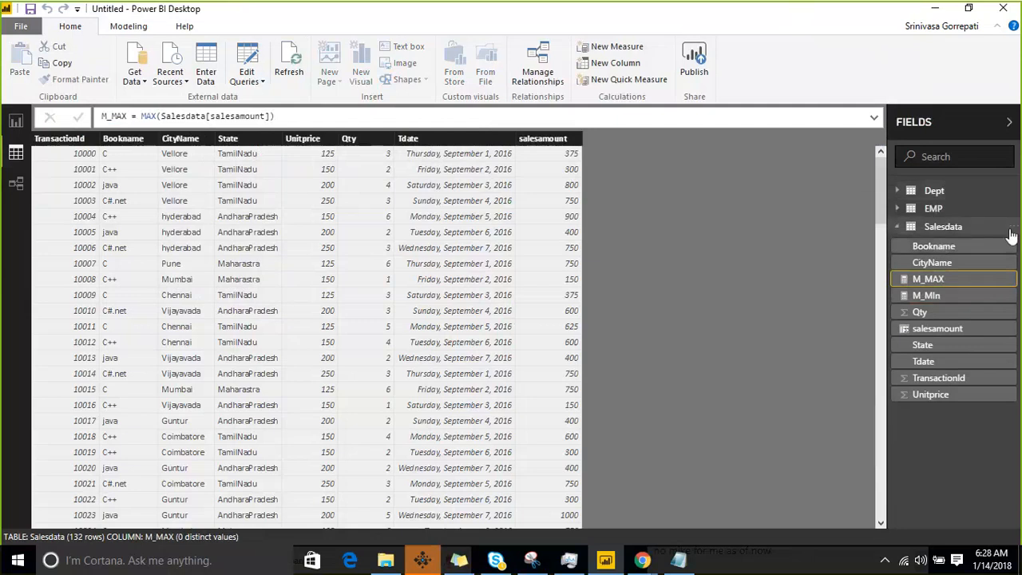
Create a new measure in the Salesdata table and replace its default name with M_SUM in the formula
right_click(1009, 228)
click(966, 243)
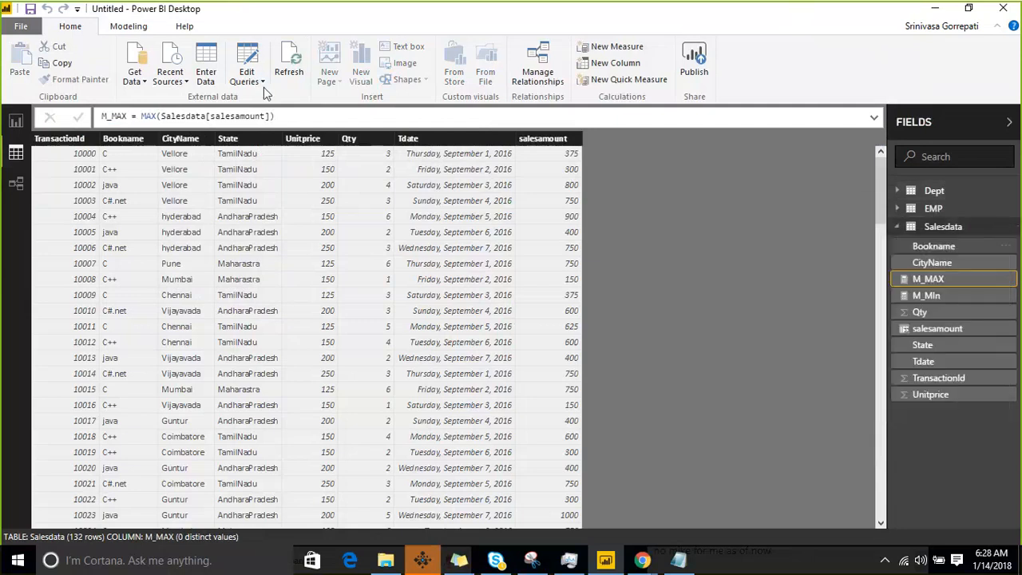
click(148, 115)
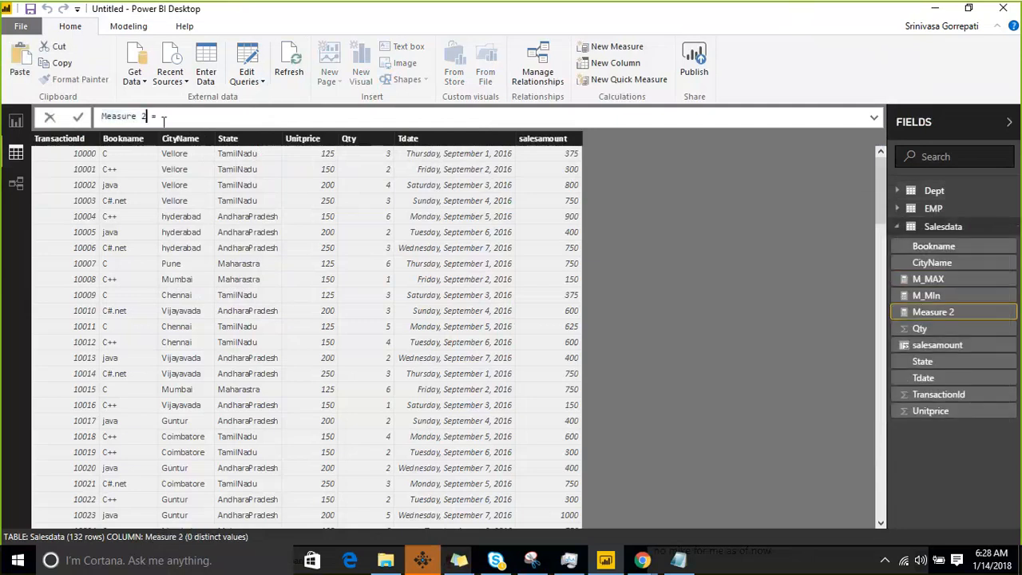
key(shift+Home)
text(M_SUM)
key(End)
Define the M_SUM measure as SUM(Salesdata[salesamount]) and commit the formula
text(sum()
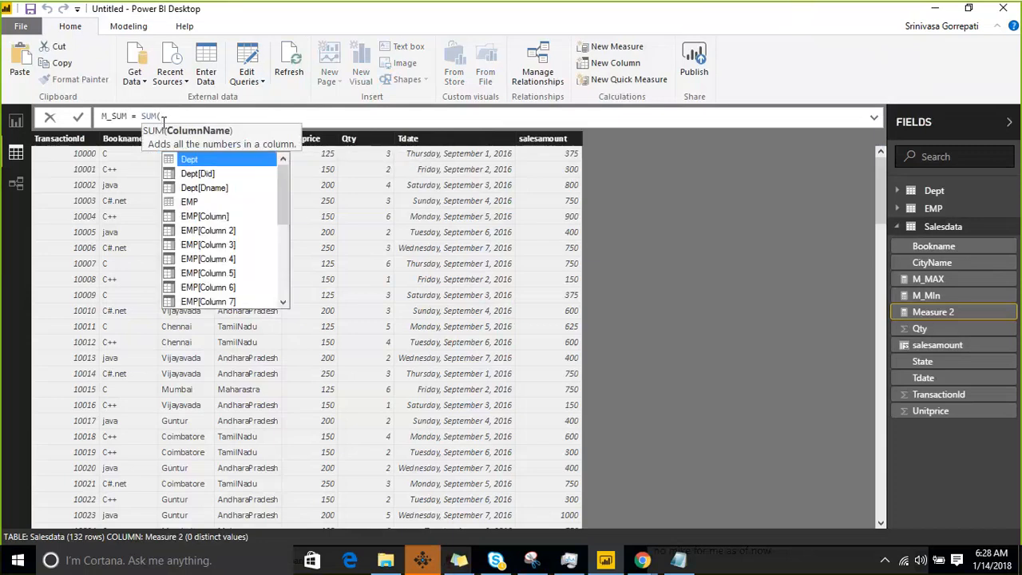
text(s)
key(Tab)
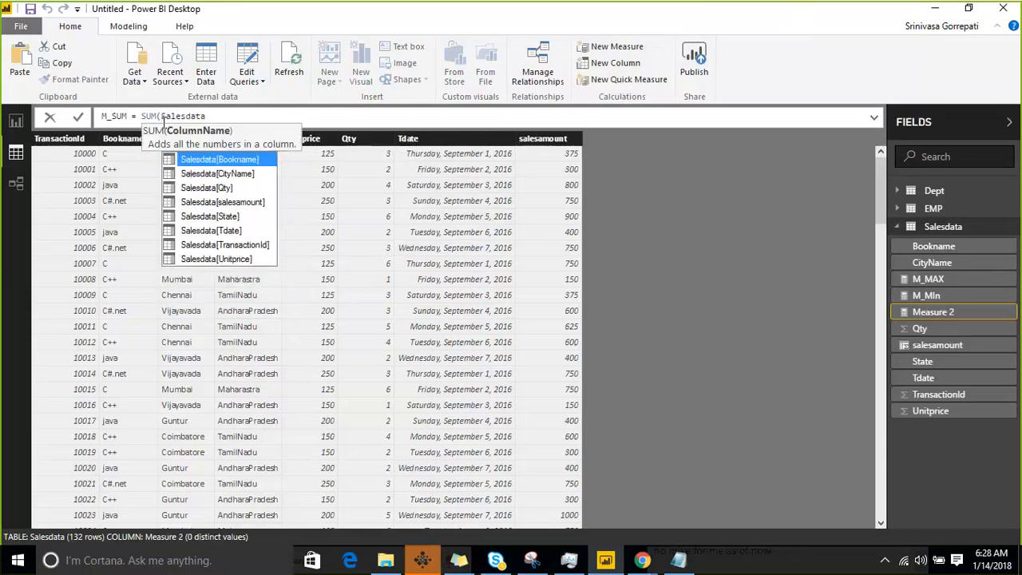
key(Down)
key(Down)
key(Down)
key(Tab)
text())
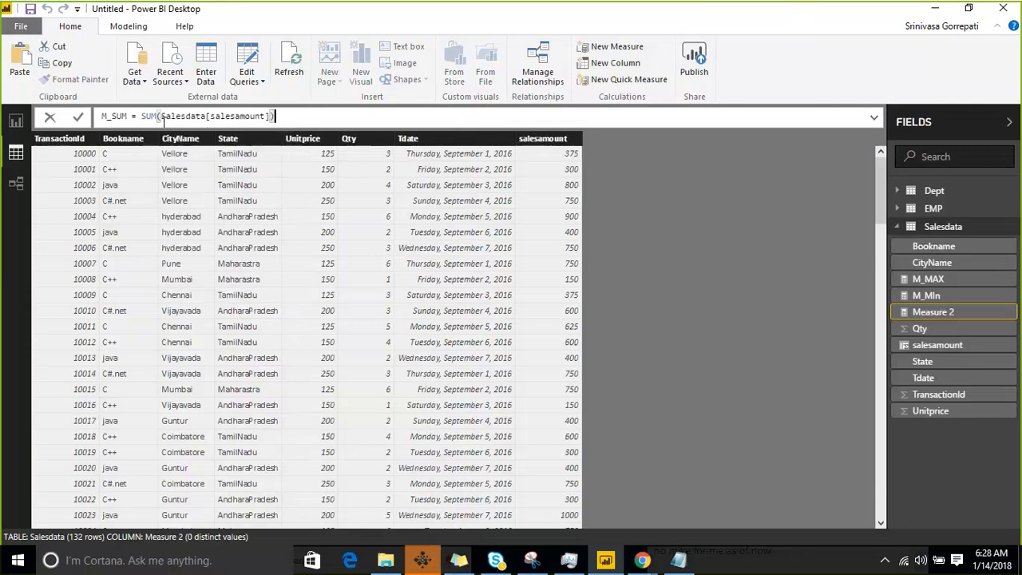
key(Return)
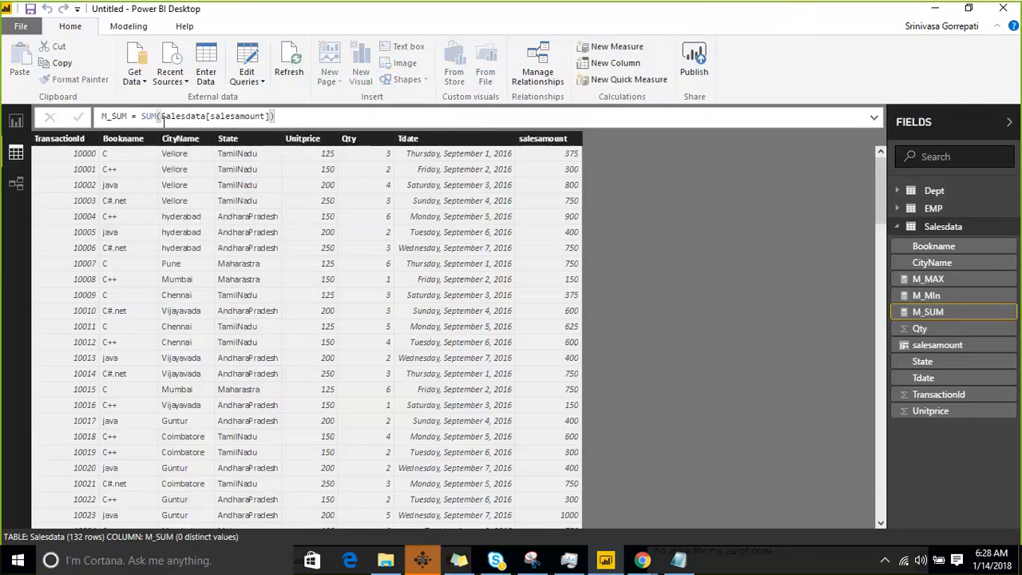
Insert an empty table visual on report Page 2 and move it to the right of the Hello world card
click(15, 121)
click(786, 223)
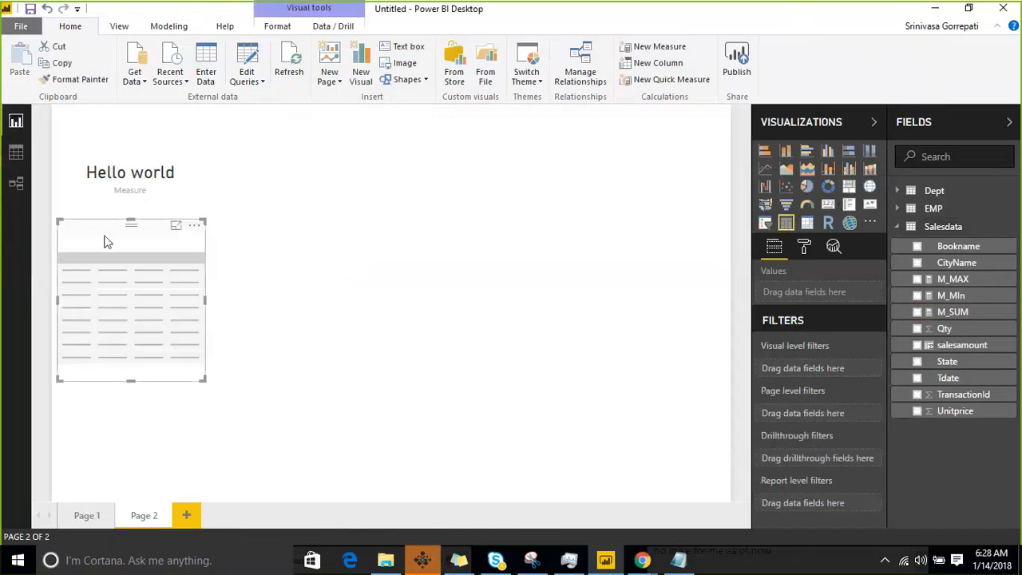
drag(128, 230, 432, 213)
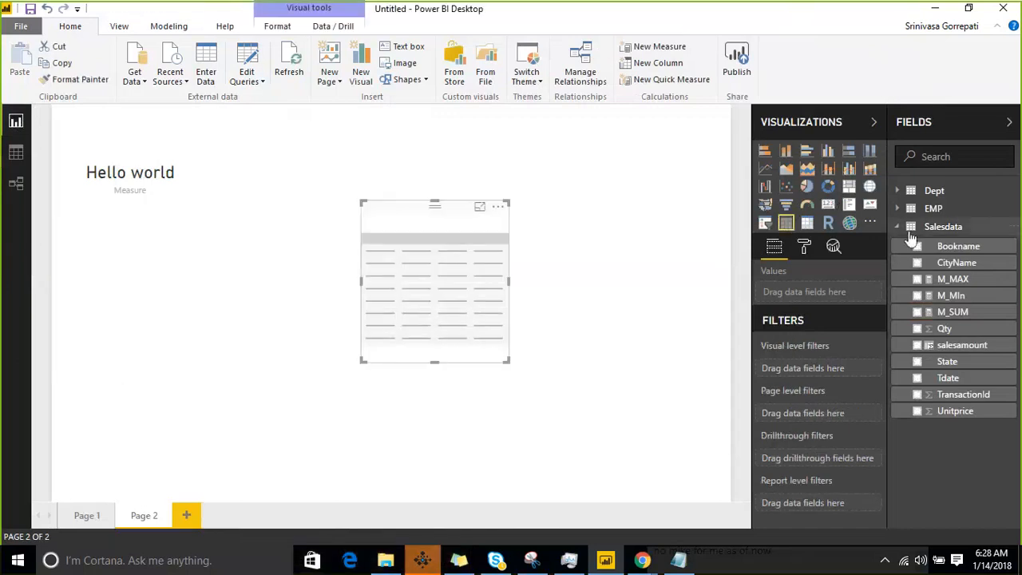
Add M_SUM, M_MIn and M_MAX to the table visual, then make it shorter and slightly wider
click(916, 312)
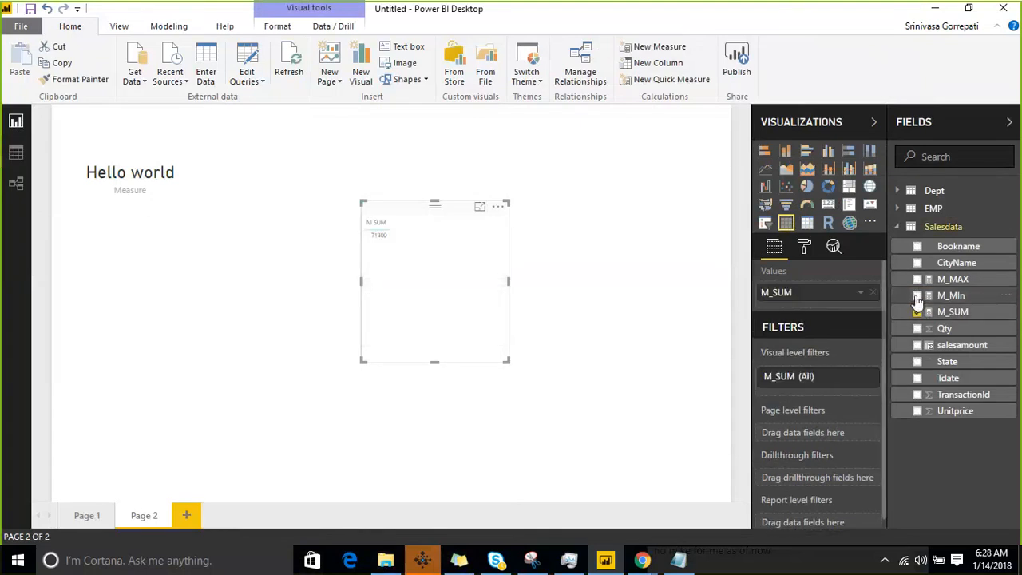
click(917, 296)
click(916, 278)
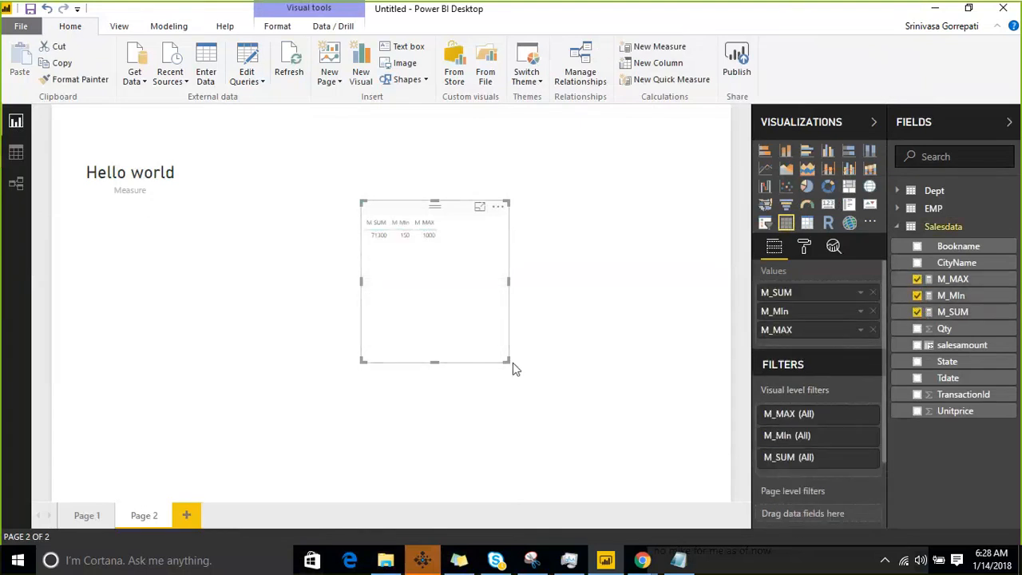
drag(506, 361, 506, 266)
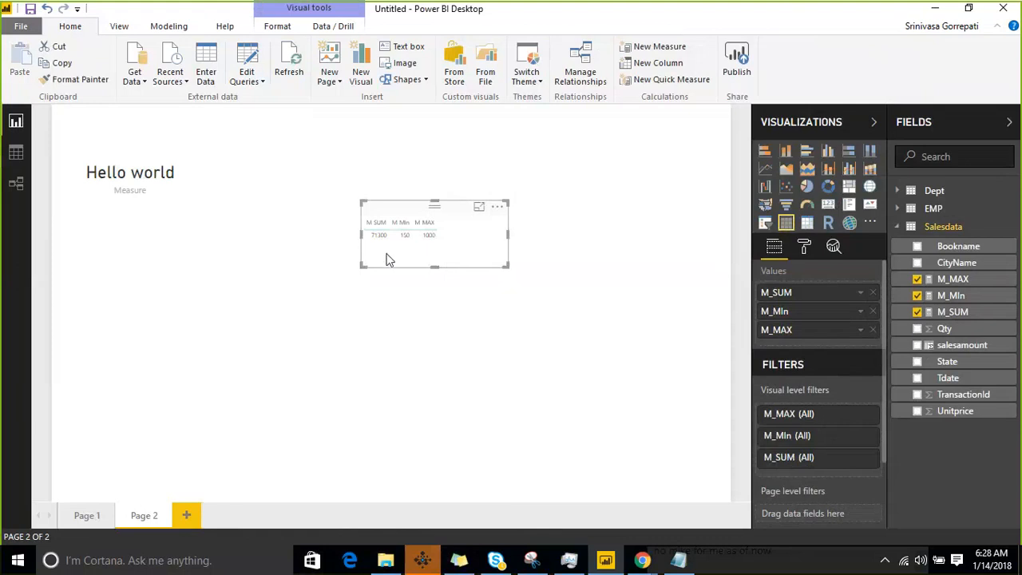
drag(362, 266, 336, 268)
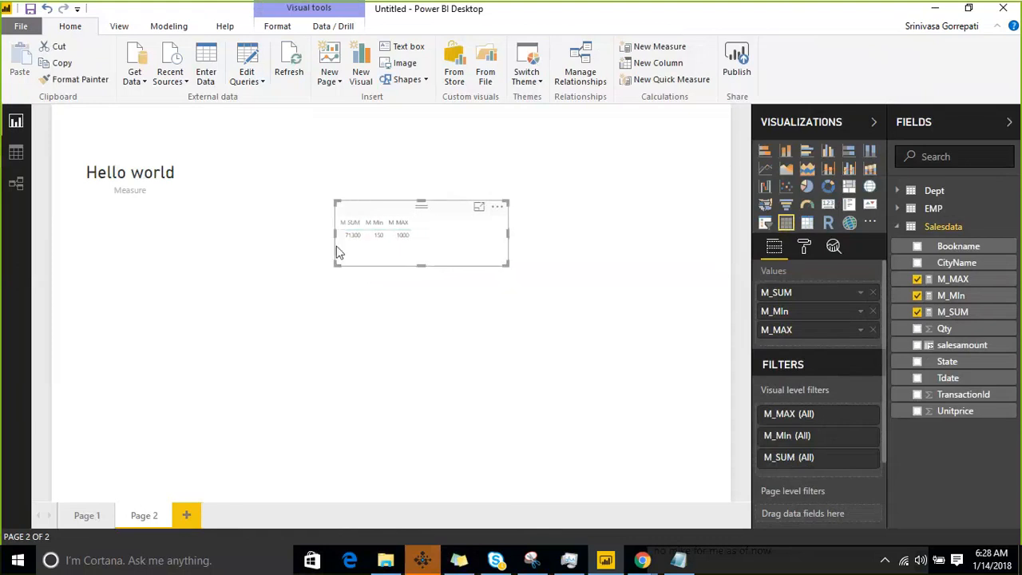
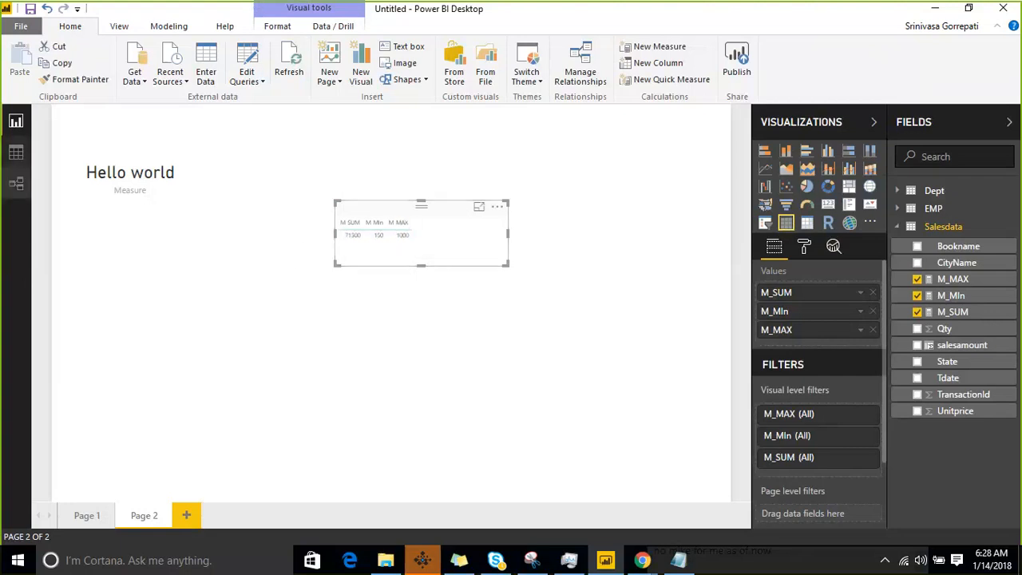
Create another measure in the Salesdata table, keeping its default name, and begin its formula with the SUMX function
click(15, 153)
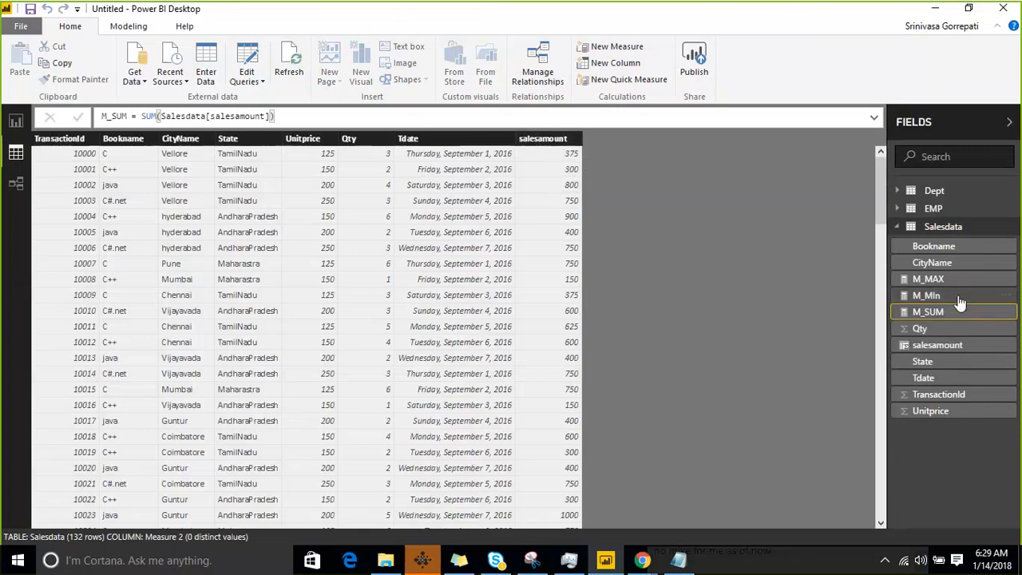
click(1014, 229)
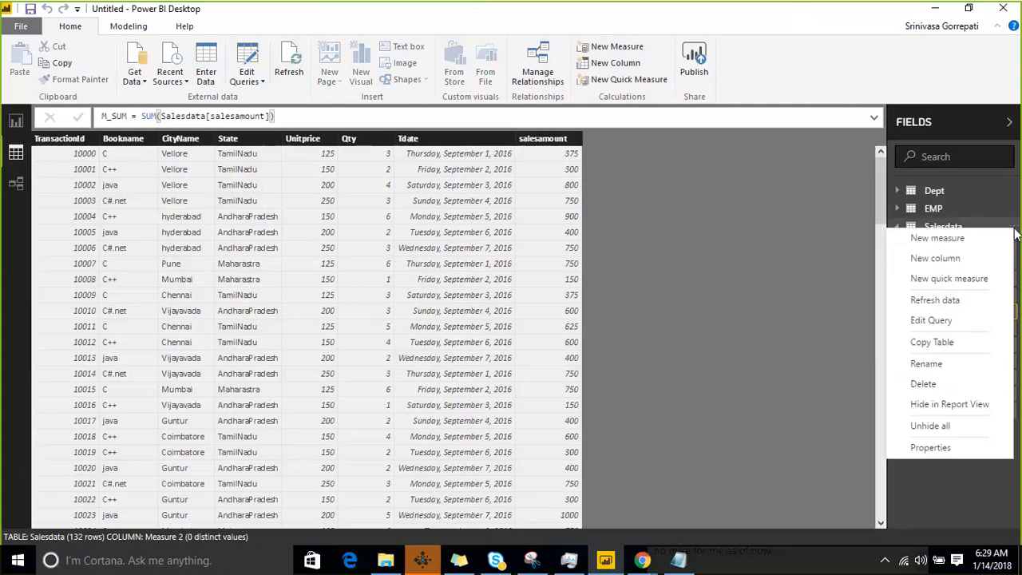
click(972, 242)
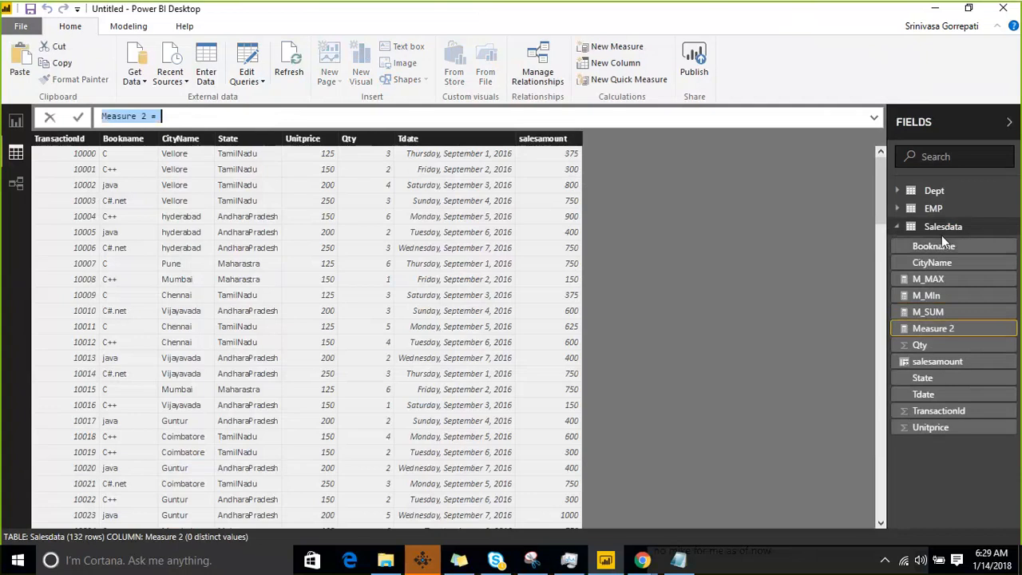
key(End)
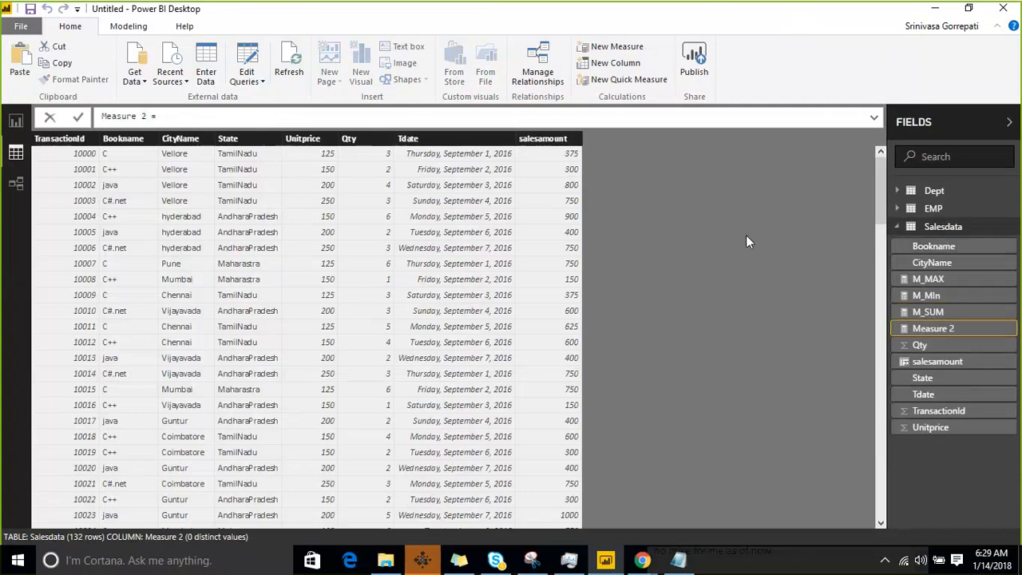
text(SUM()
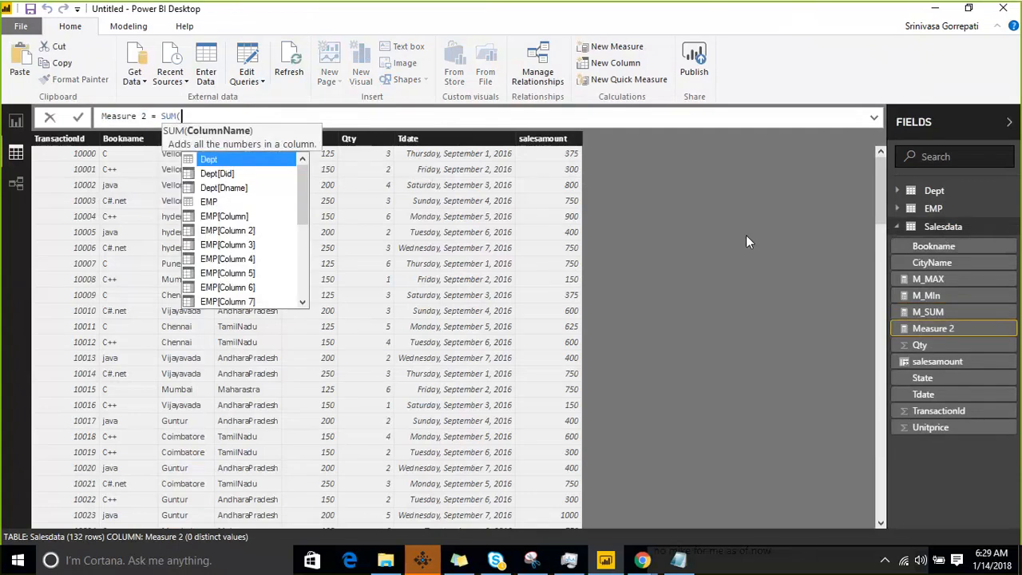
key(BackSpace)
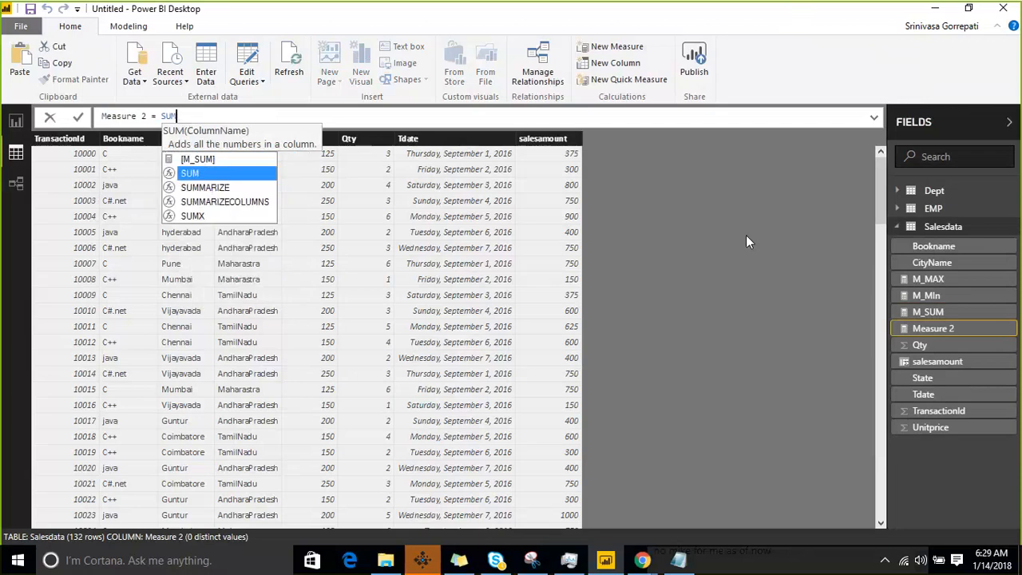
text(x)
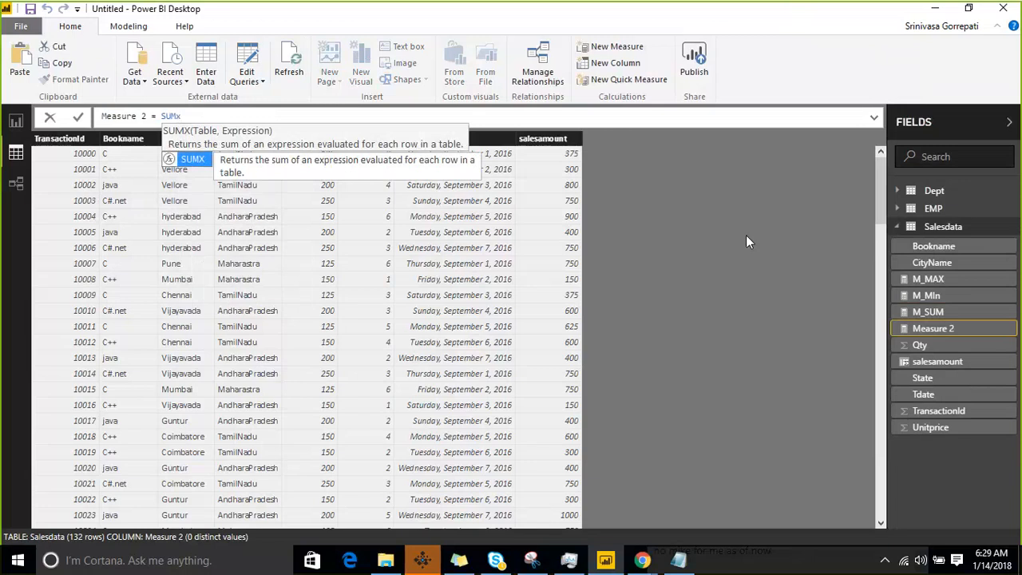
text(()
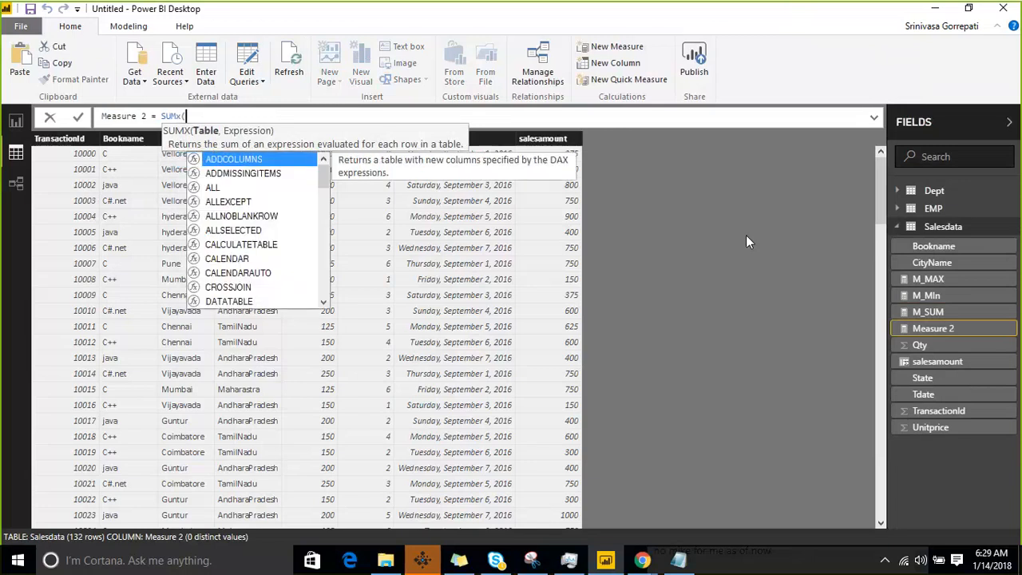
Complete the SUMX formula with the Salesdata table and the expression Salesdata[Qty]*Salesdata[Unitprice]
text(Salesdata)
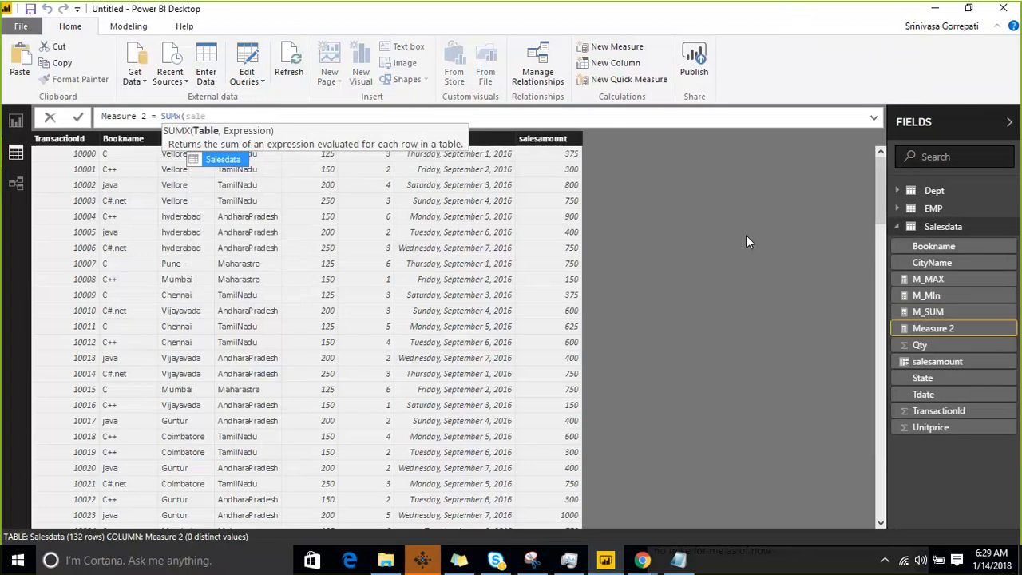
text(,)
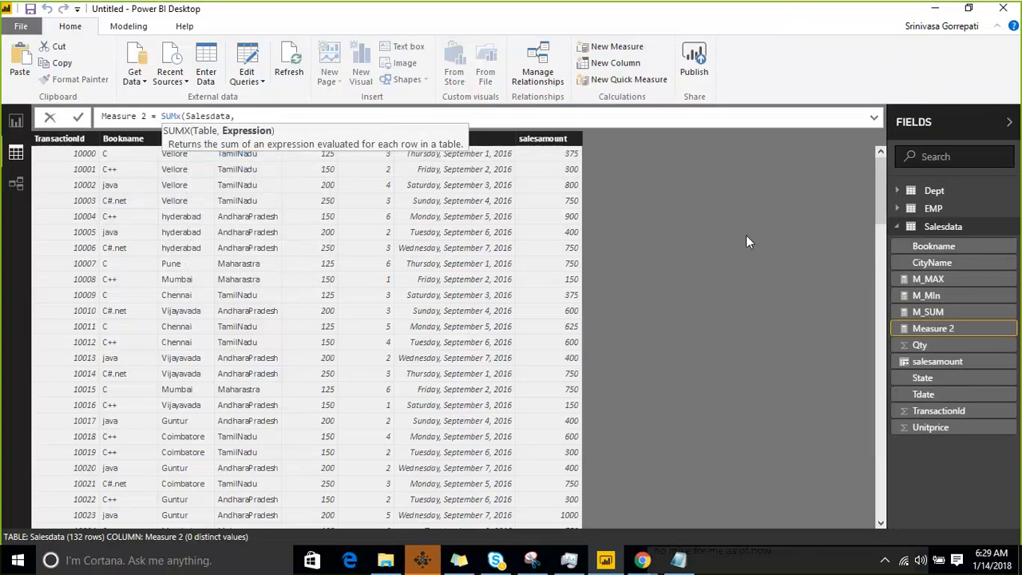
text(qt)
key(Tab)
text(*un)
key(Tab)
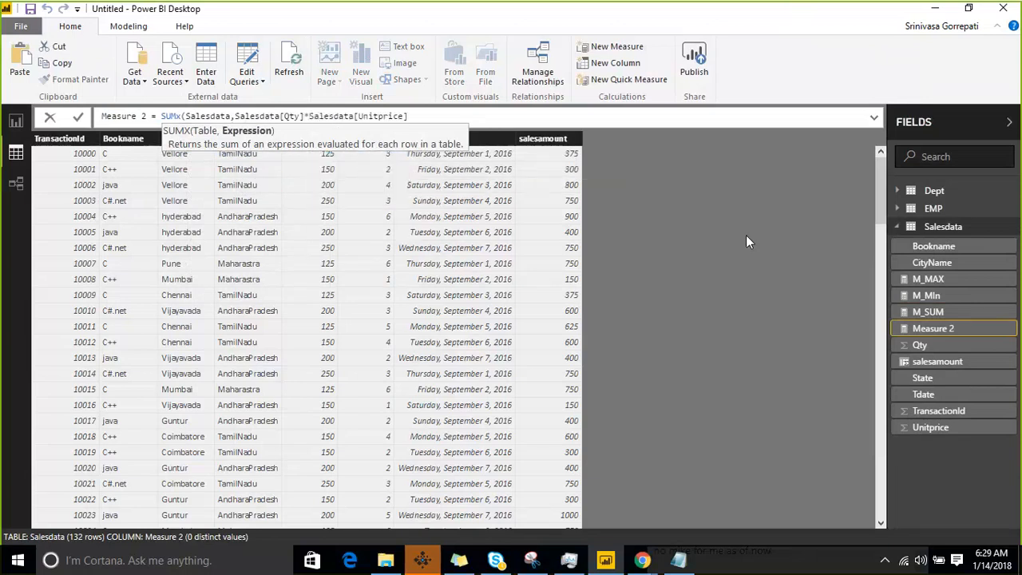
text())
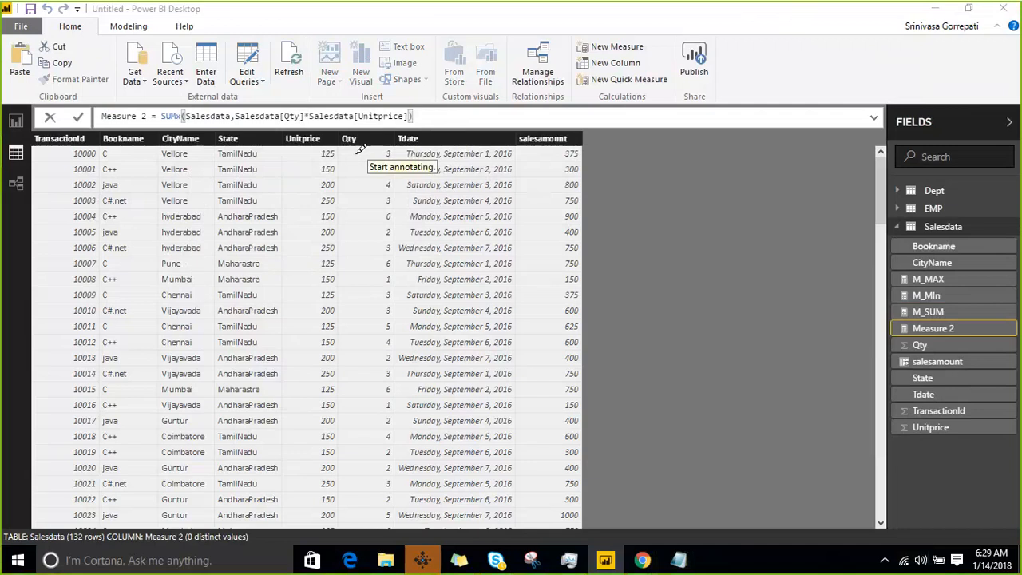
drag(306, 156, 395, 144)
mouse_move(269, 157)
mouse_down()
mouse_move(275, 168)
mouse_move(363, 92)
mouse_up()
drag(391, 387, 467, 257)
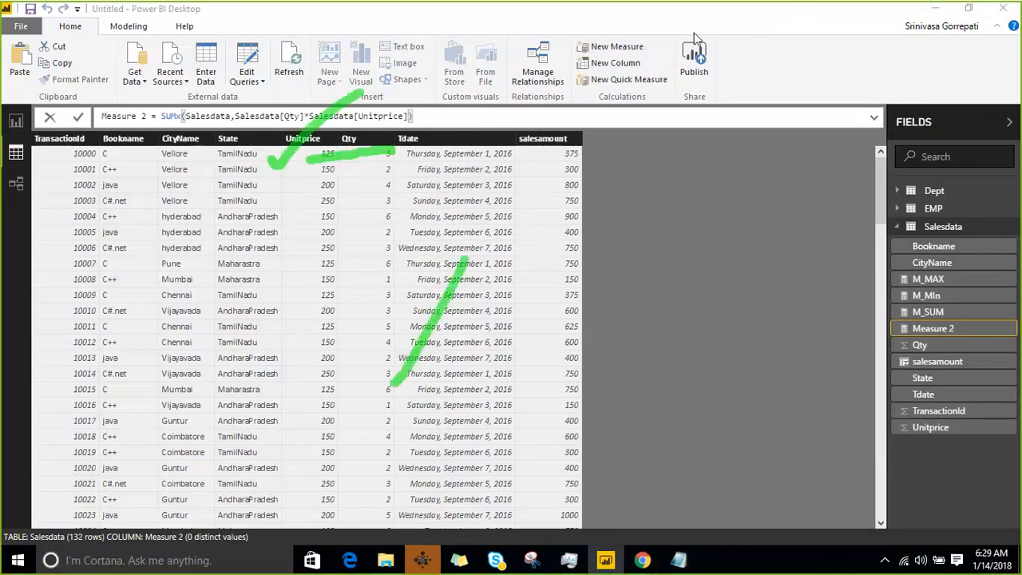
drag(527, 105, 549, 179)
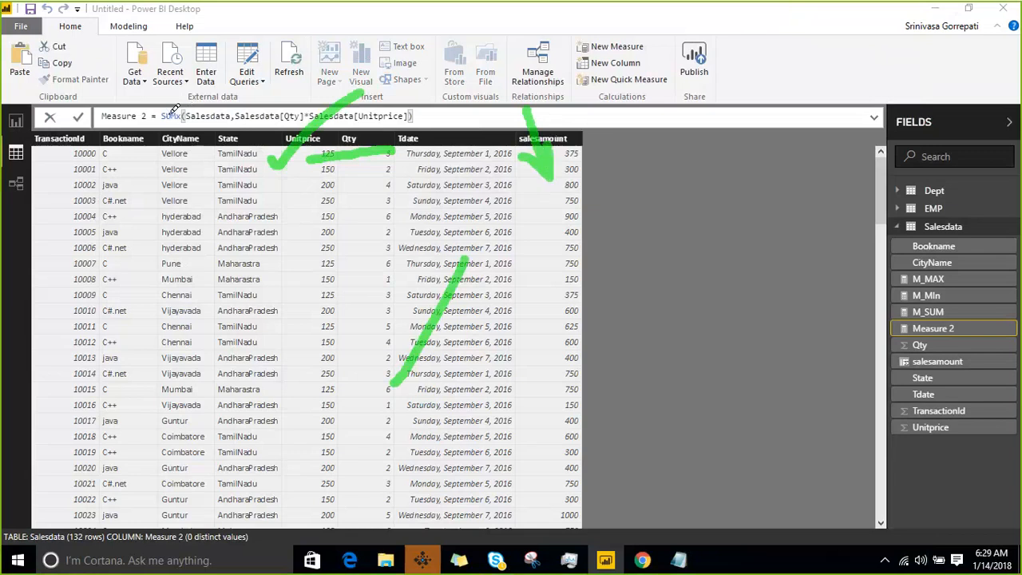
drag(169, 116, 411, 118)
mouse_move(483, 128)
mouse_down()
mouse_move(900, 294)
mouse_move(845, 342)
mouse_up()
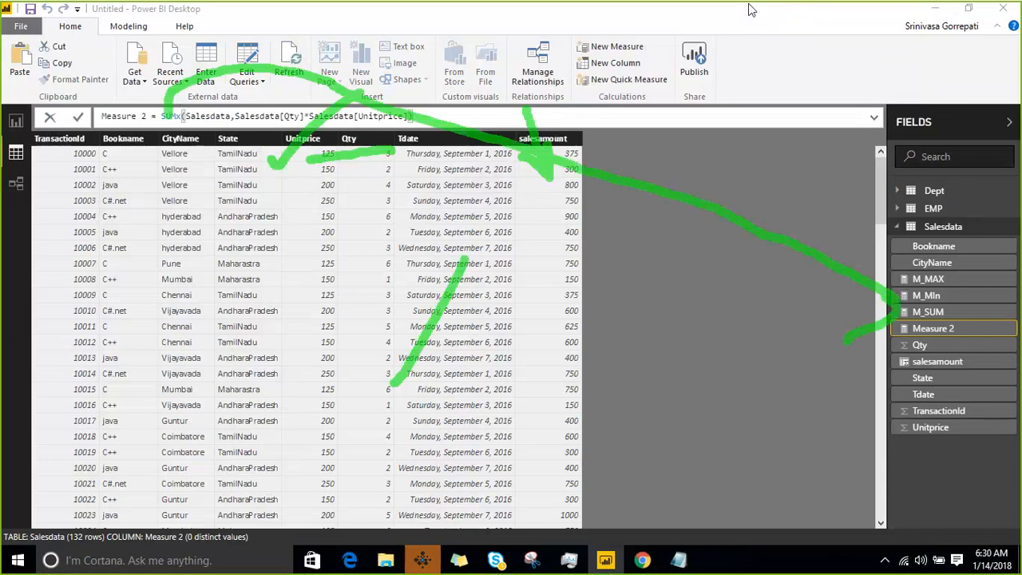
key(Escape)
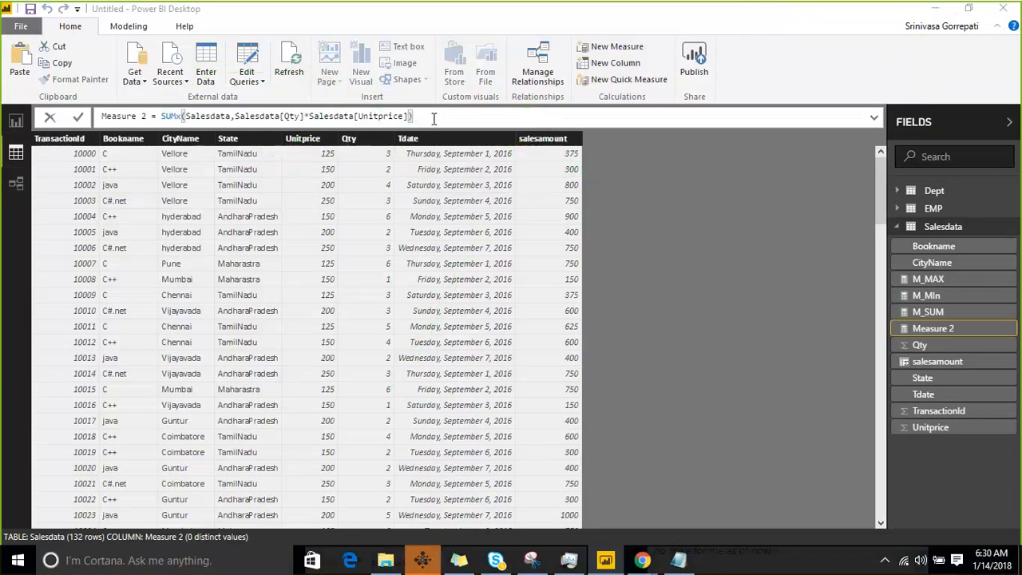
Commit the SUMX measure and show it in a new table visual placed below the existing measures table on Page 2
key(Return)
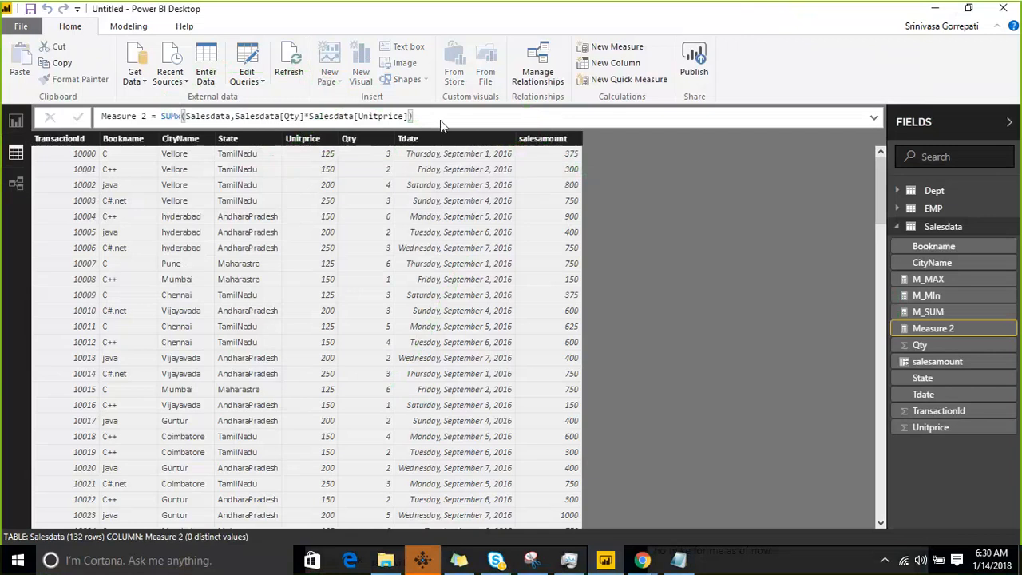
click(16, 122)
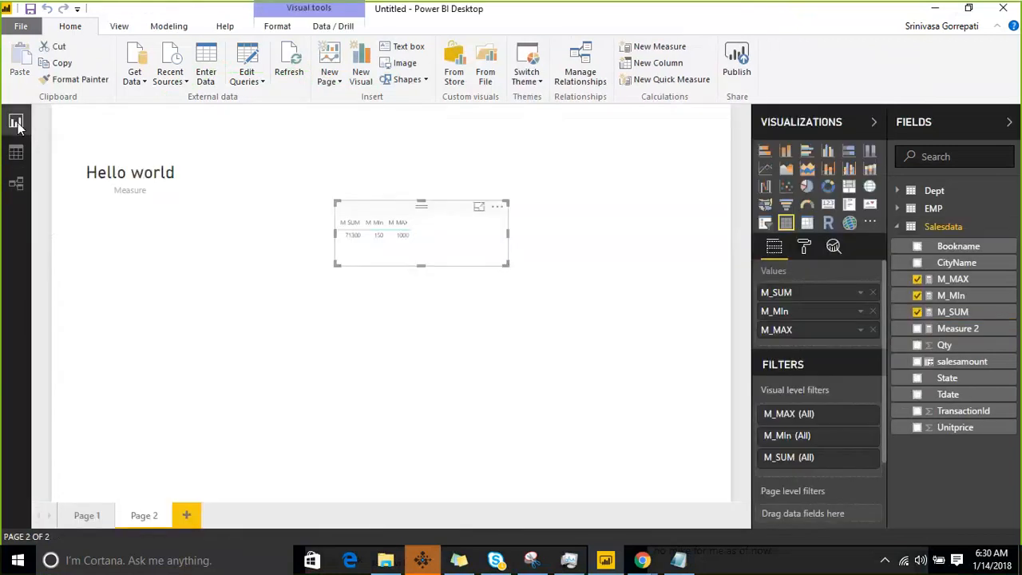
click(626, 184)
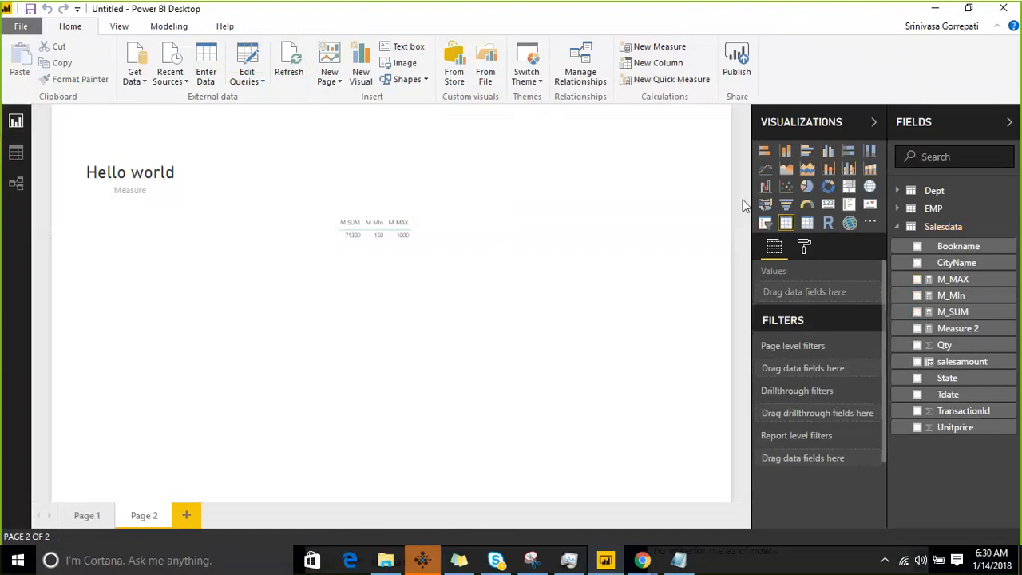
click(786, 224)
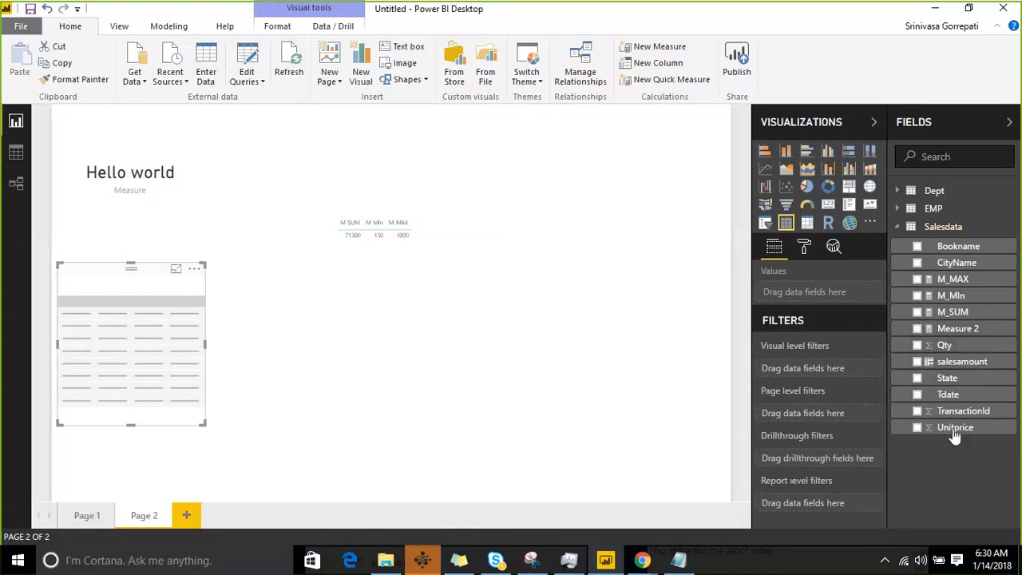
drag(963, 335, 151, 359)
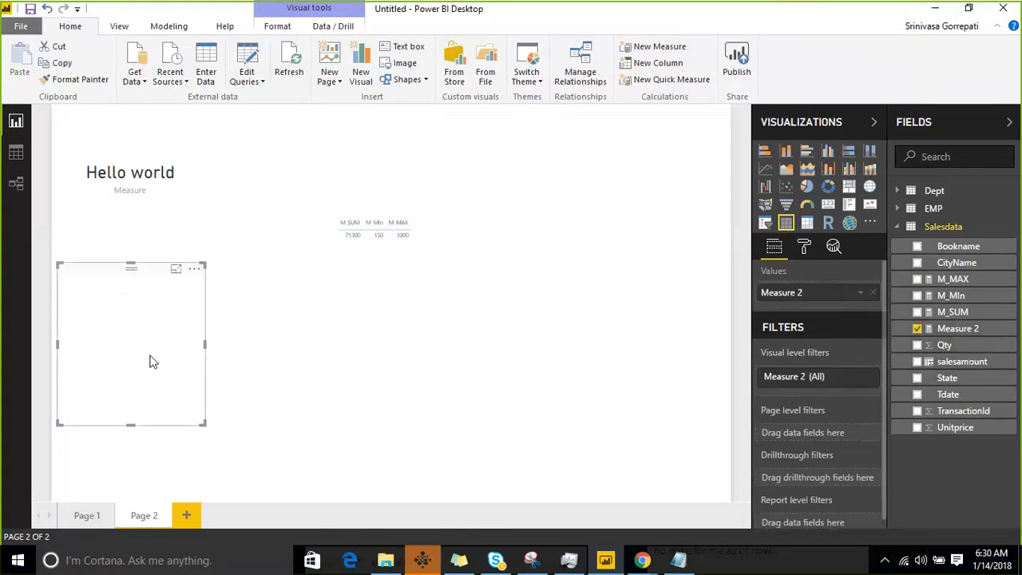
click(348, 289)
drag(174, 276, 388, 277)
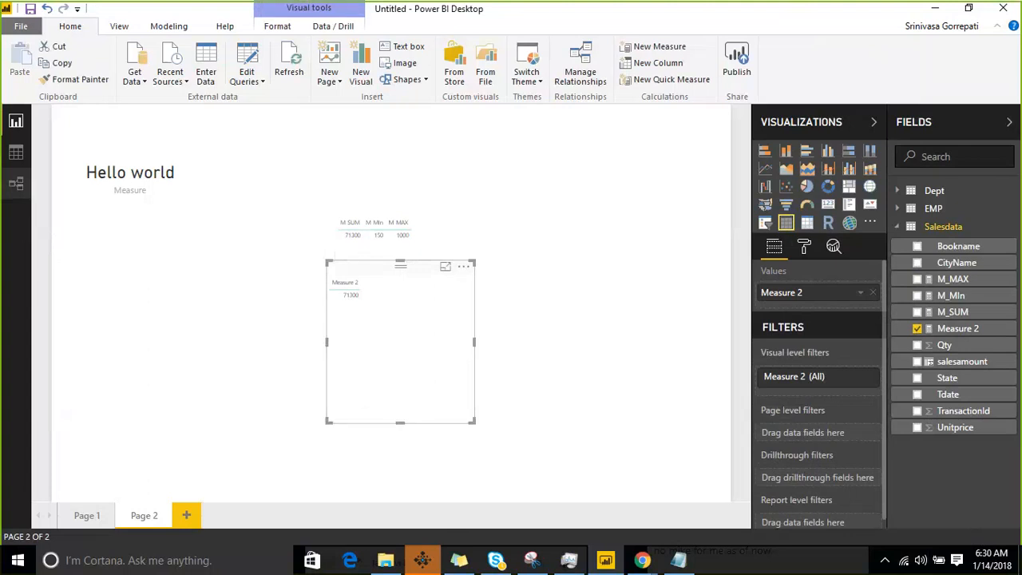
Show the Salesdata table in Data view, then switch to the dax course notes in Notepad
click(16, 152)
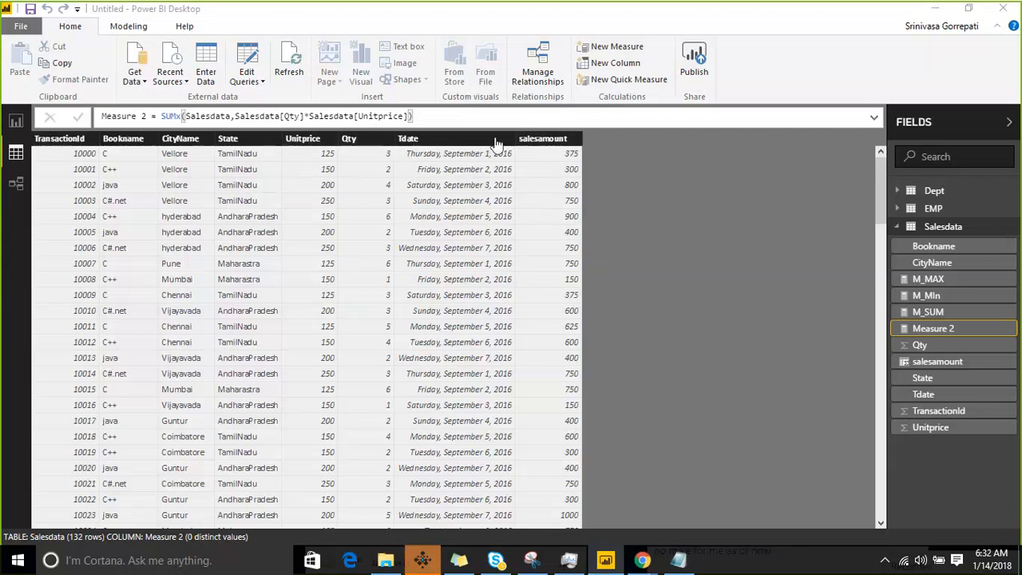
click(934, 10)
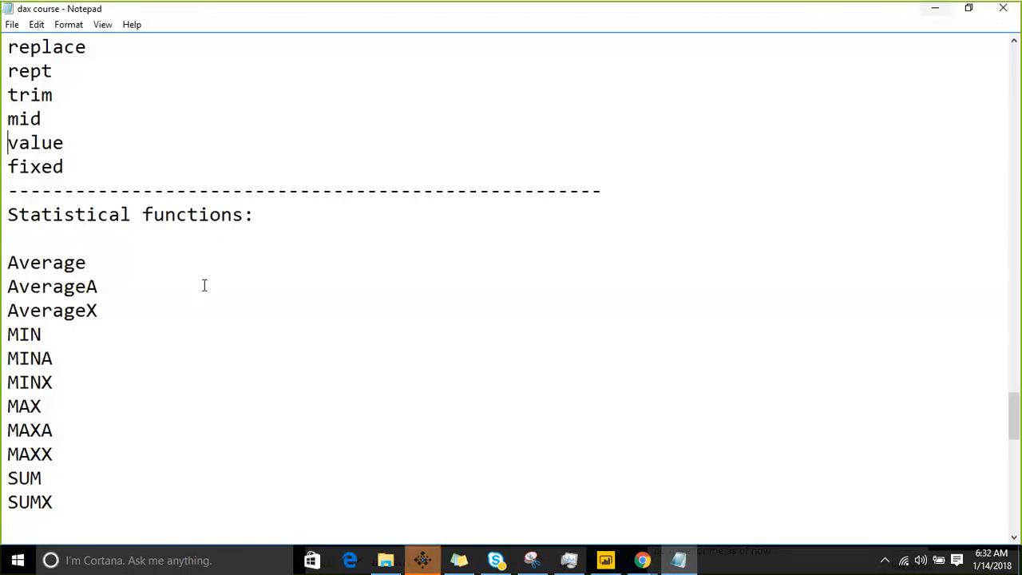
Cut AverageA from the Statistical functions list and remove the blank line it leaves
double_click(115, 281)
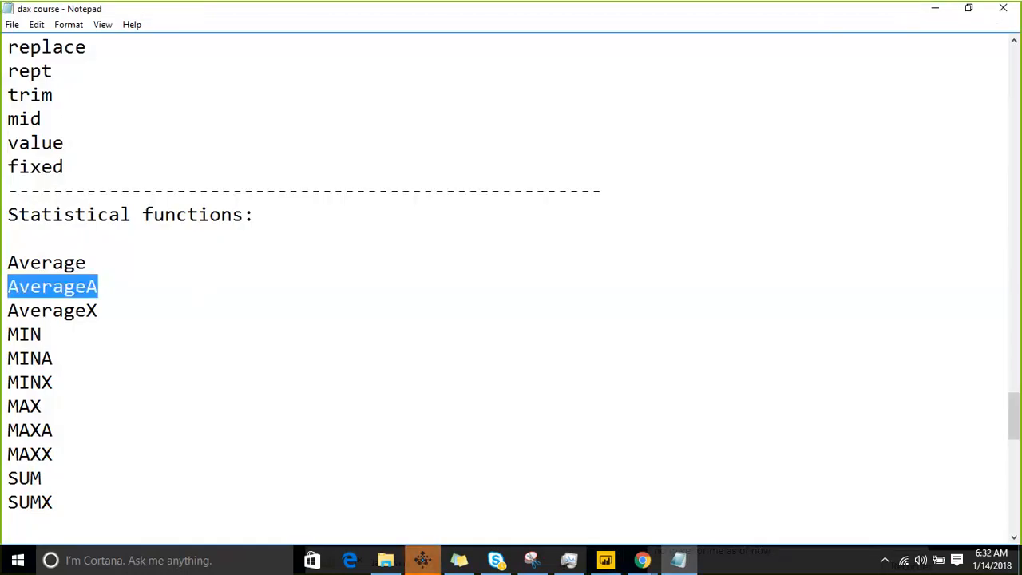
key(ctrl+x)
key(Down)
key(Up)
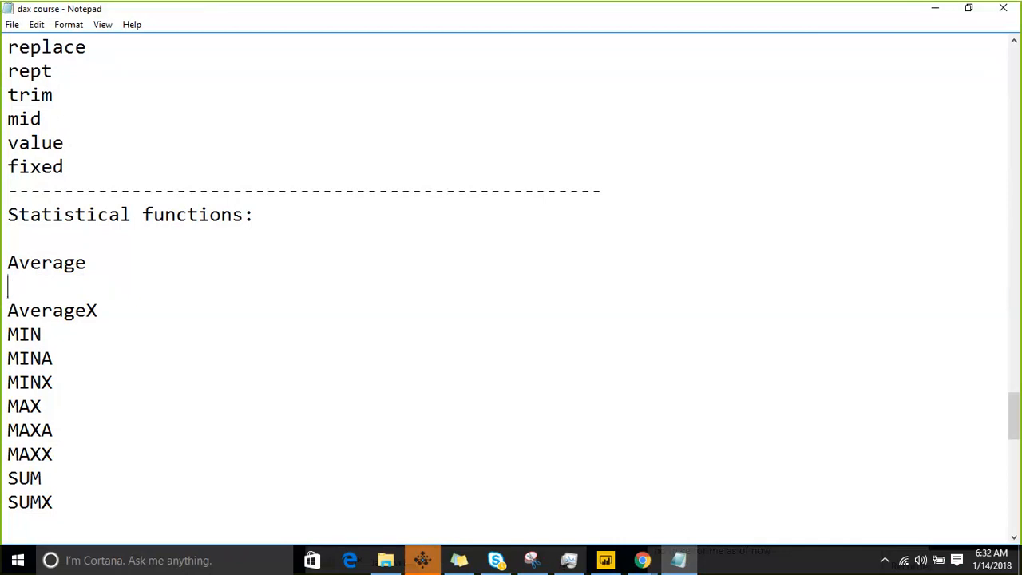
key(BackSpace)
key(Down)
key(Down)
Paste AverageA on a new line below MINA, then cut both lines together
click(54, 335)
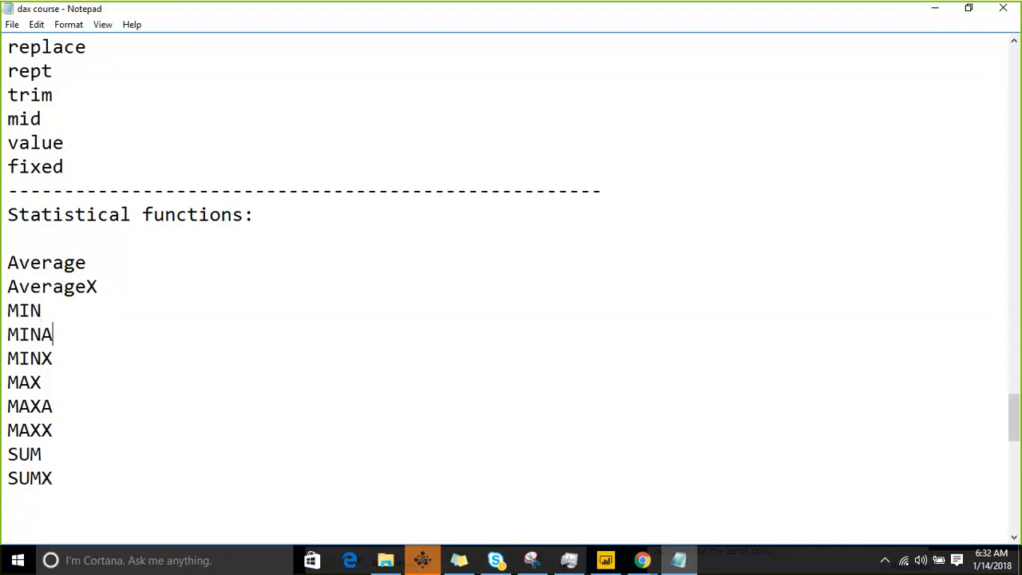
key(Return)
key(ctrl+v)
key(shift+Up)
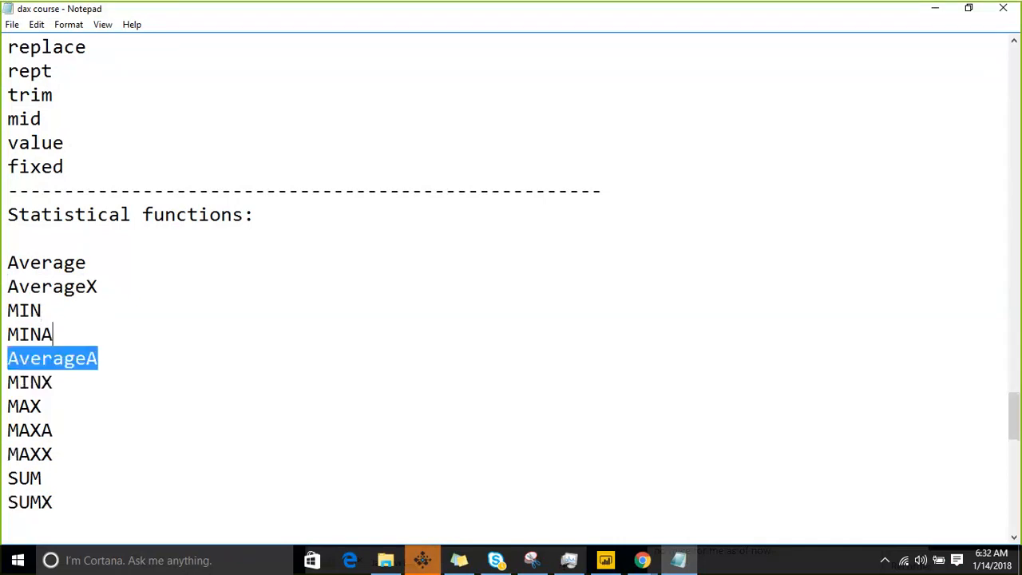
key(shift+Up)
key(ctrl+x)
key(Down)
key(Down)
key(Down)
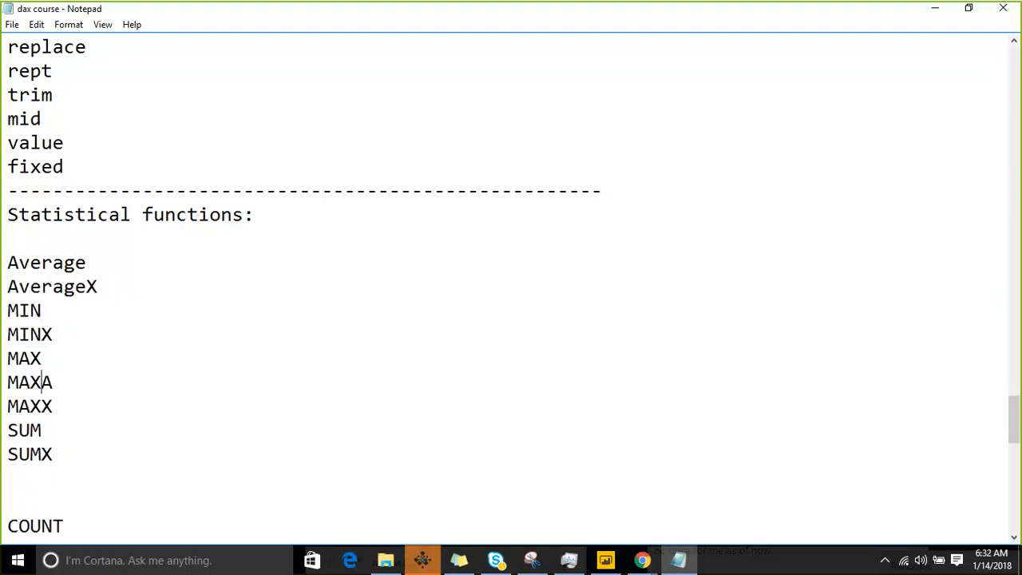
Paste MINA and AverageA below MAXA, then cut the whole block from MAXA through AverageA
key(Down)
key(Up)
key(End)
key(Return)
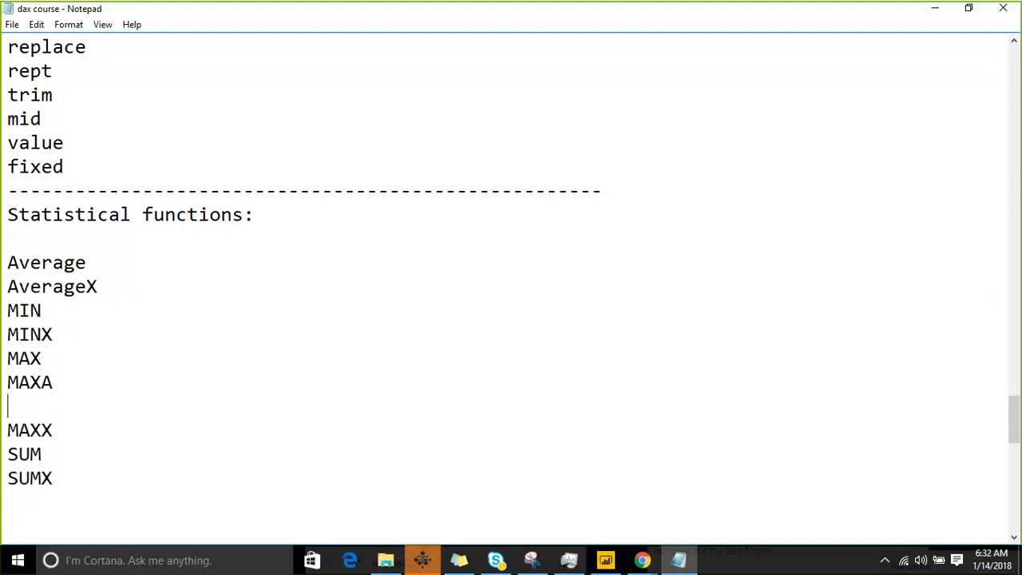
key(ctrl+v)
key(shift+Up)
key(shift+Up)
key(shift+Up)
key(shift+Up)
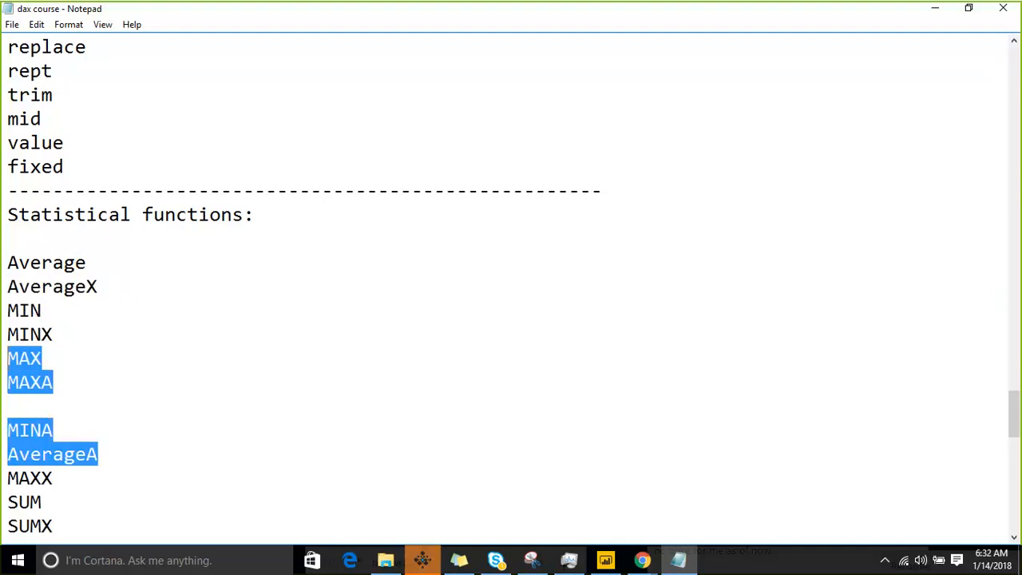
key(shift+Down)
key(ctrl+x)
Paste the MAXA, MINA and AverageA block directly below COUNTAX
key(Down)
key(Down)
key(Down)
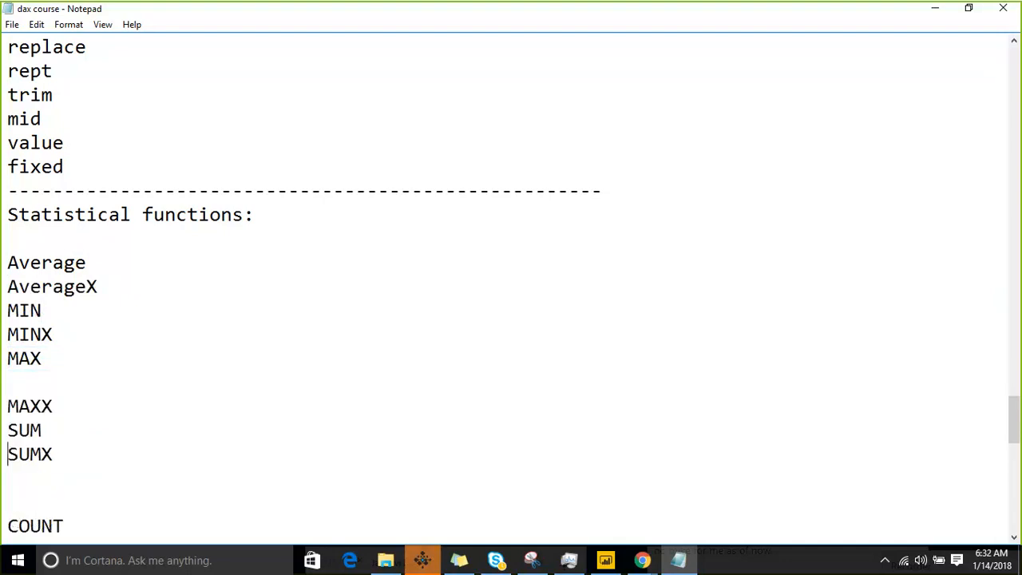
key(Down)
key(Down)
key(Down)
key(Down)
key(Down)
key(Down)
key(Down)
key(Down)
key(Down)
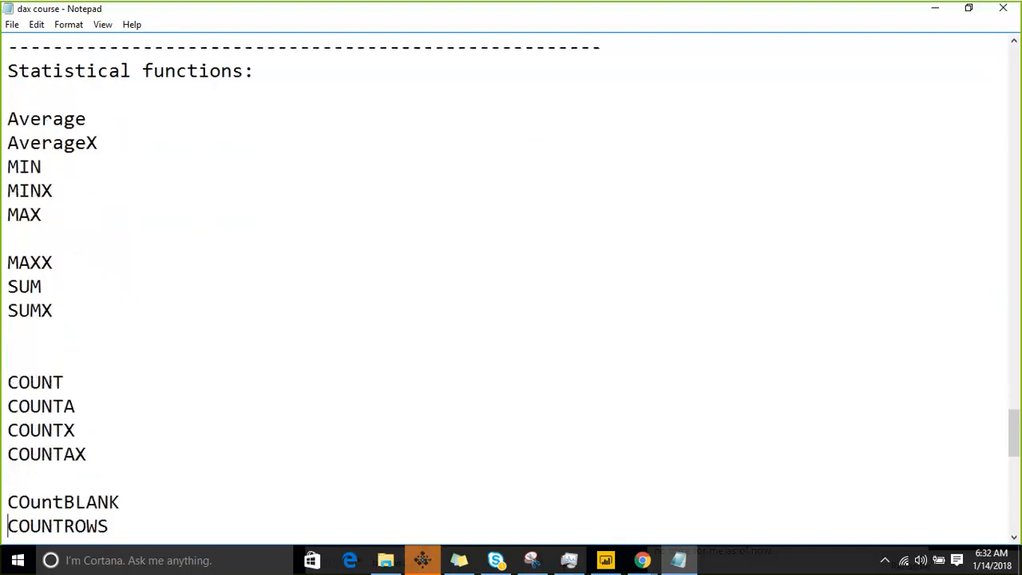
key(Up)
key(Up)
key(ctrl+v)
Move COUNTX to its own line directly below COUNT, leaving a blank line before COUNTA
key(Up)
key(Up)
key(Up)
key(Up)
key(Up)
key(Up)
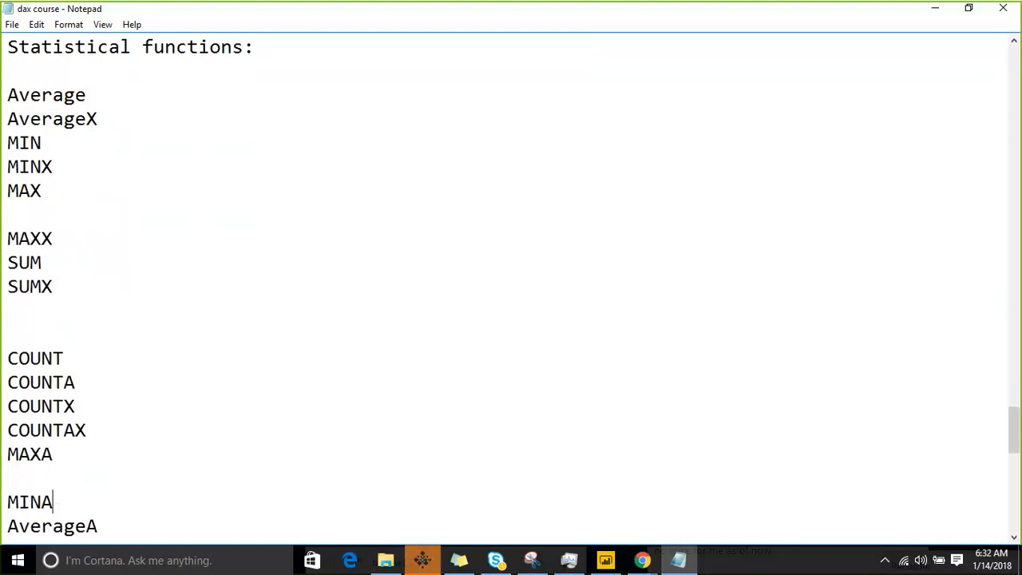
key(Down)
key(shift+Down)
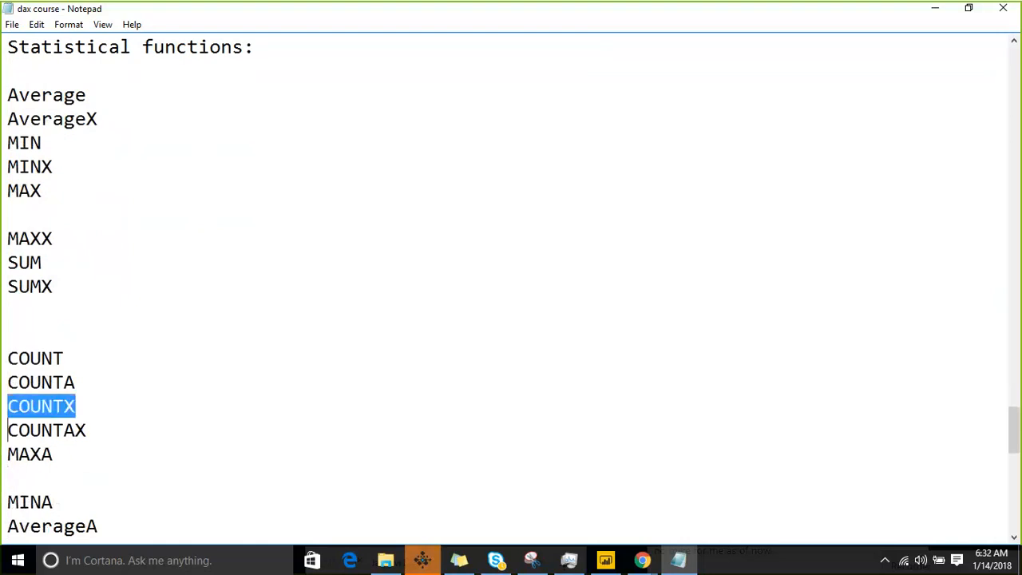
key(ctrl+x)
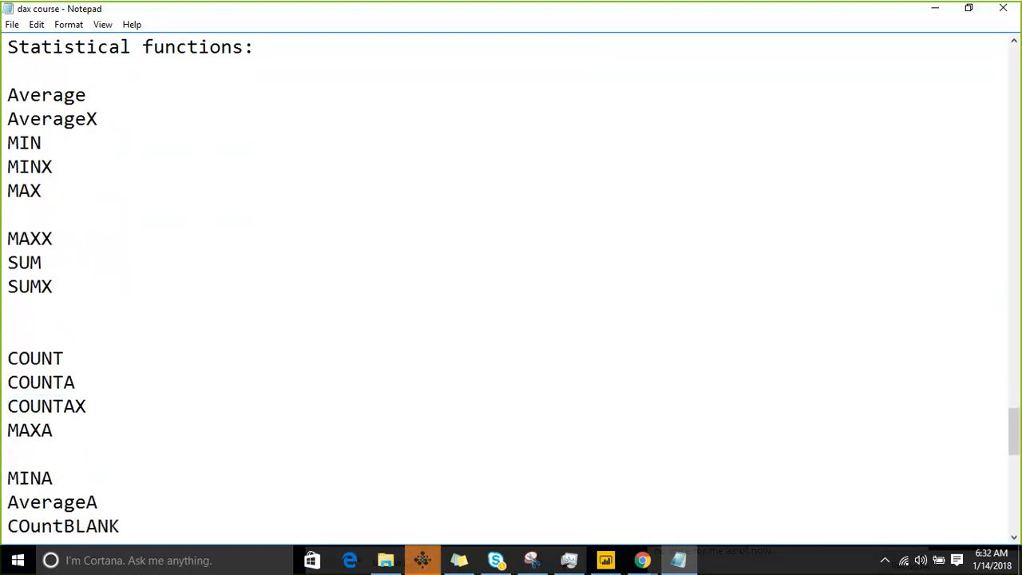
key(Return)
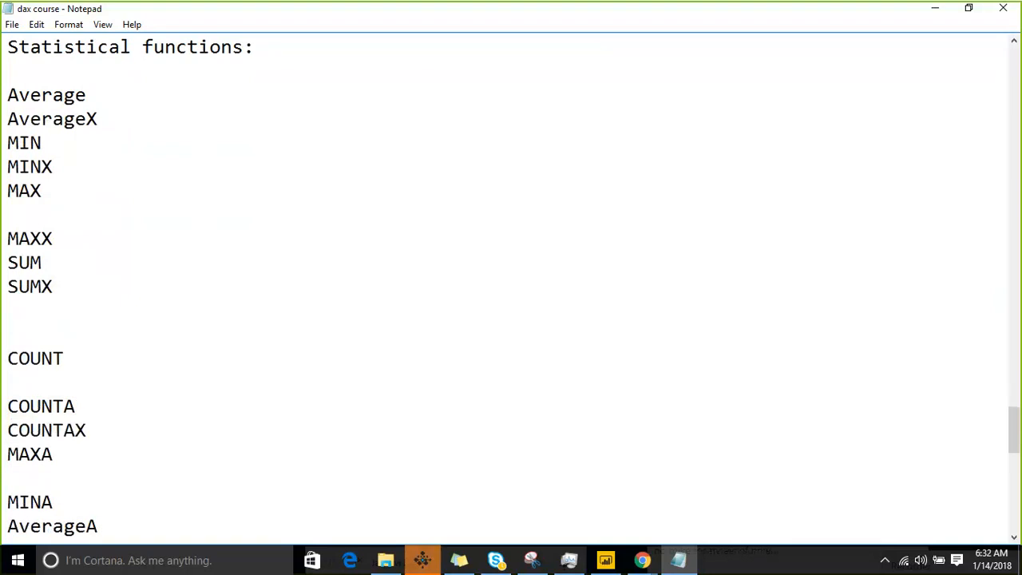
key(ctrl+v)
Highlight the Statistical functions from Average through COUNTX, extending the selection to just before COUNTA
key(Up)
key(Up)
key(Up)
key(Up)
key(Up)
key(Up)
key(Up)
key(Up)
key(Up)
key(Up)
key(Up)
key(Up)
key(Up)
key(Up)
key(Up)
key(Up)
key(Up)
key(Up)
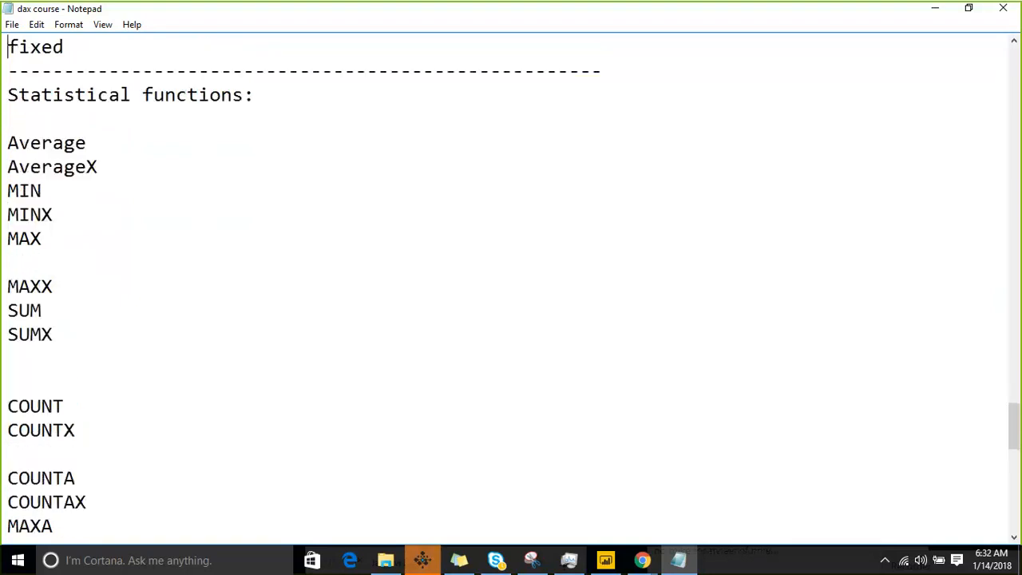
key(Down)
key(Down)
key(Down)
key(Down)
key(shift+Down)
key(shift+Down)
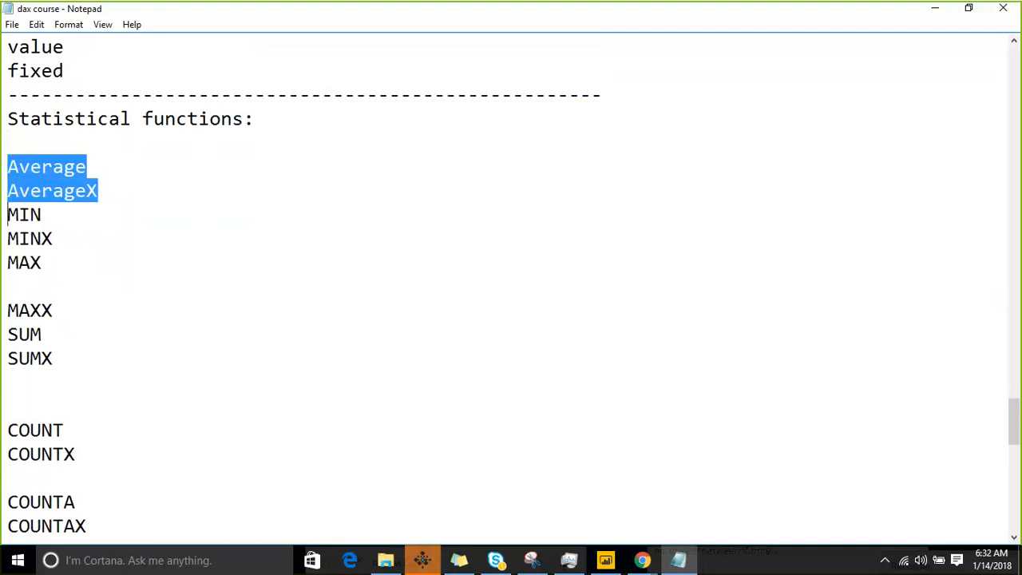
key(shift+Down)
key(shift+Down)
key(shift+Down)
key(shift+Down)
key(shift+Down)
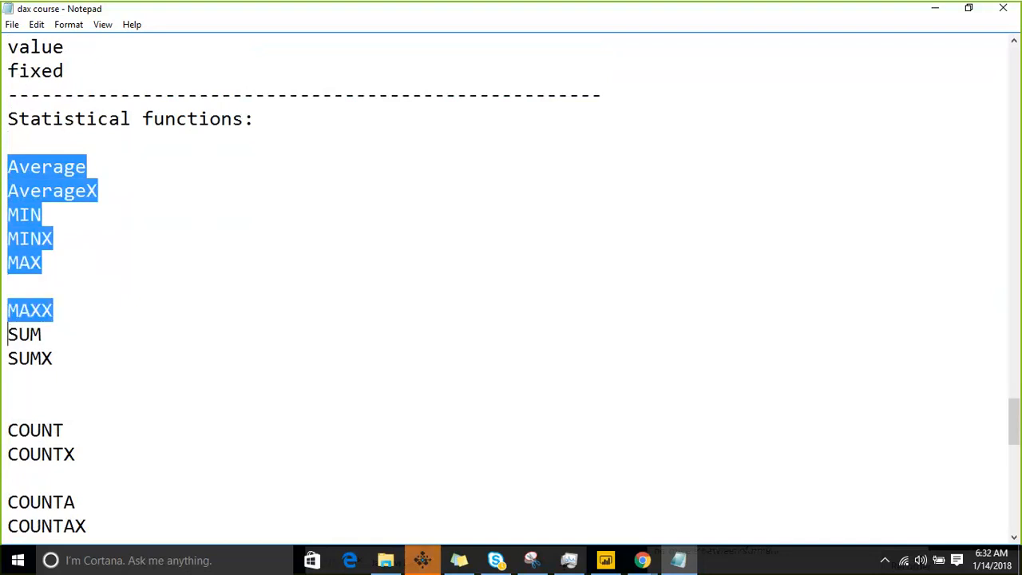
key(shift+Down)
key(shift+Down)
key(shift+Down)
key(shift+Down)
key(shift+Down)
key(shift+Down)
key(shift+Down)
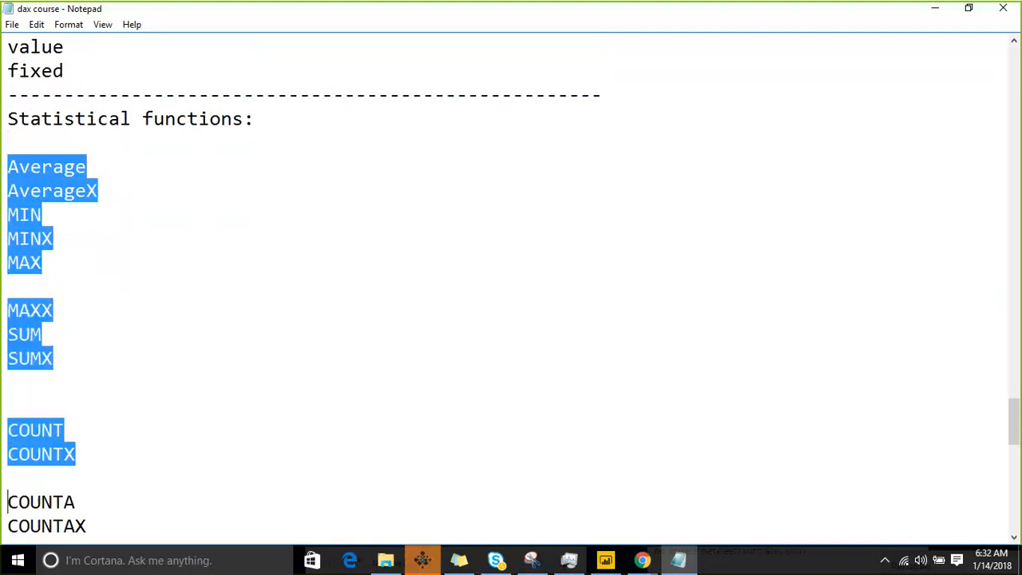
Replace the blank lines between SUMX and COUNT with a single dashed separator line
key(Up)
key(Up)
key(Up)
key(Up)
key(BackSpace)
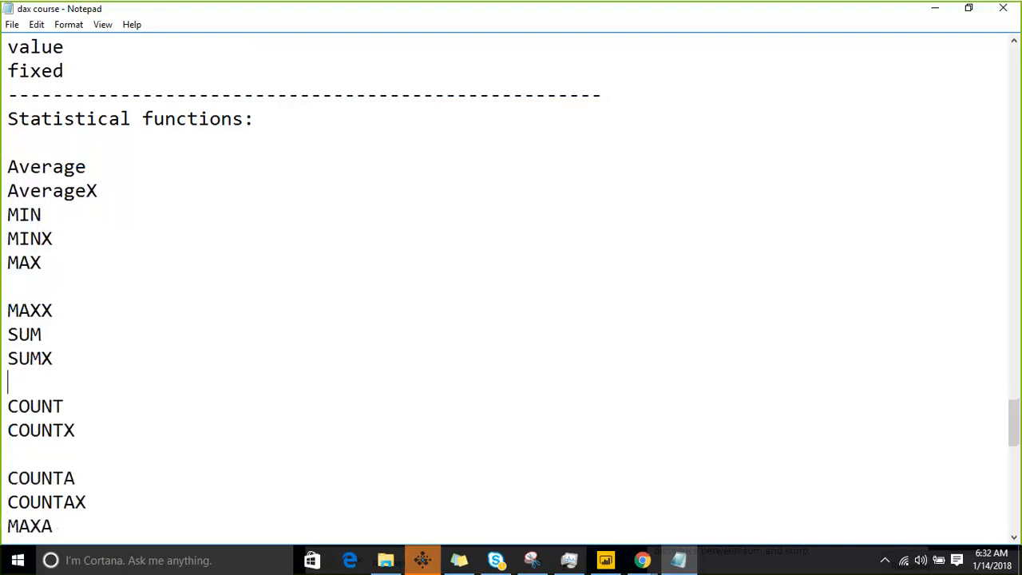
key(BackSpace)
key(Down)
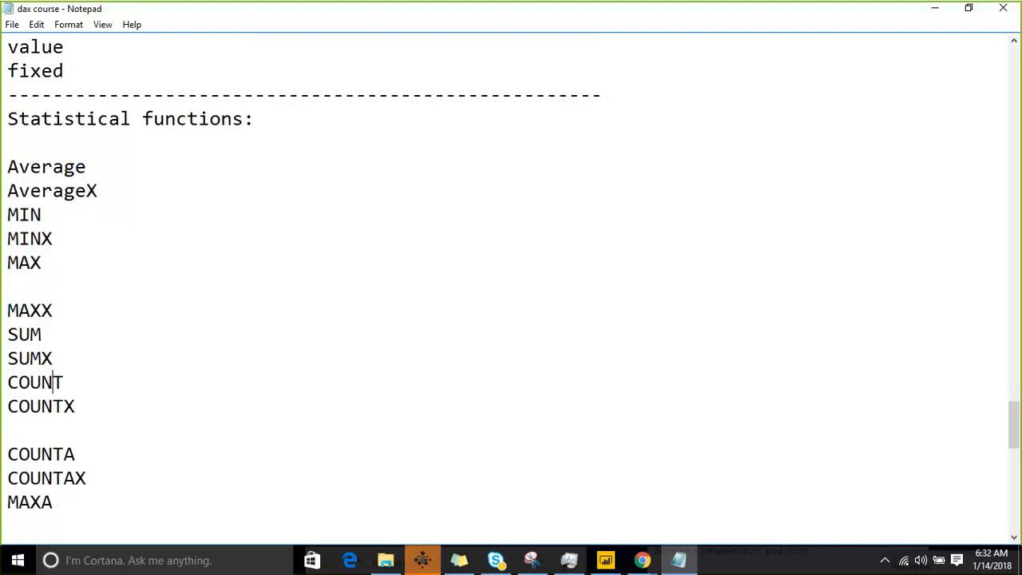
key(Up)
key(Return)
text(-)
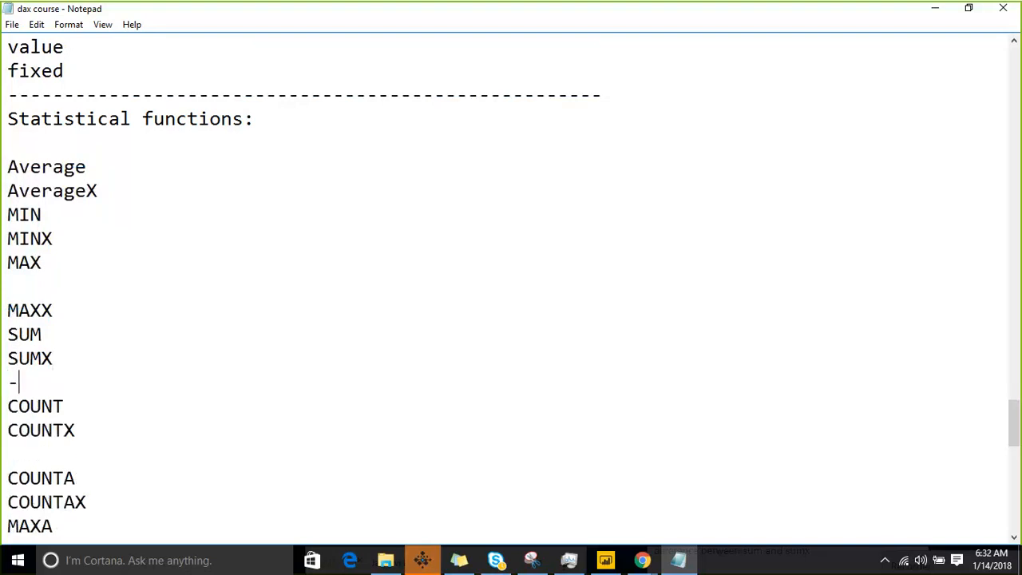
text(--------   -------------)
key(Up)
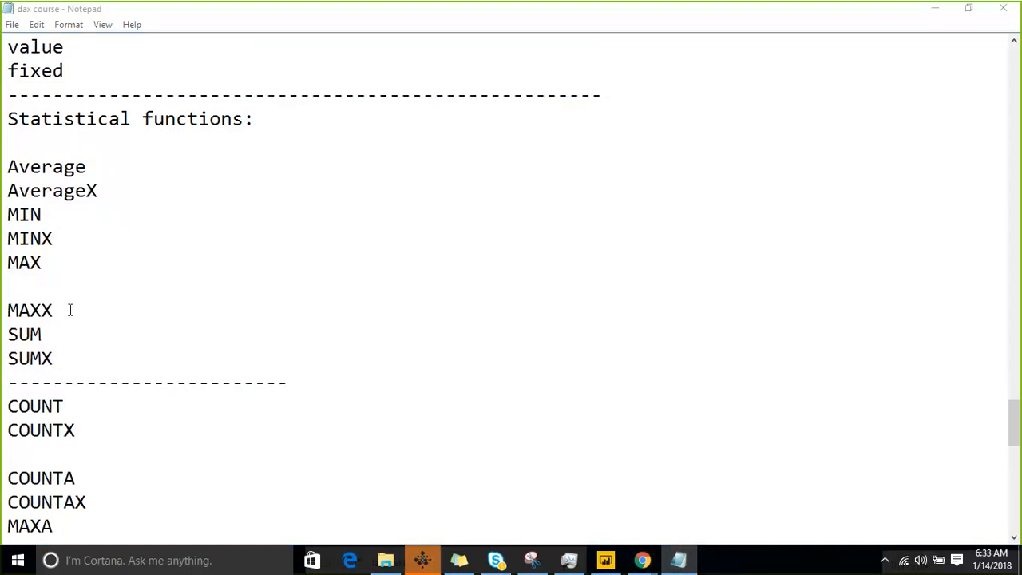
Highlight SUM and sketch a tall single column beside the list, with an arrow into it, a side brace and check strokes
double_click(24, 334)
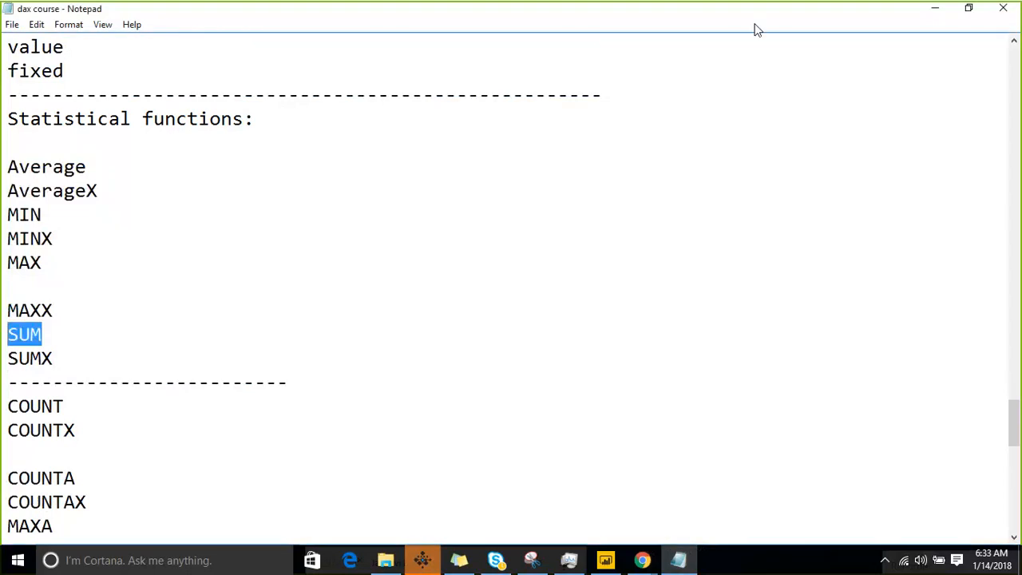
click(791, 28)
mouse_move(349, 100)
mouse_down()
mouse_move(395, 415)
mouse_move(475, 388)
mouse_move(448, 257)
mouse_up()
mouse_move(447, 195)
mouse_down()
mouse_move(415, 93)
mouse_move(329, 104)
mouse_up()
mouse_move(339, 27)
mouse_down()
mouse_move(386, 142)
mouse_move(397, 117)
mouse_move(507, 230)
mouse_up()
mouse_move(525, 280)
mouse_down()
mouse_move(529, 327)
mouse_move(495, 332)
mouse_up()
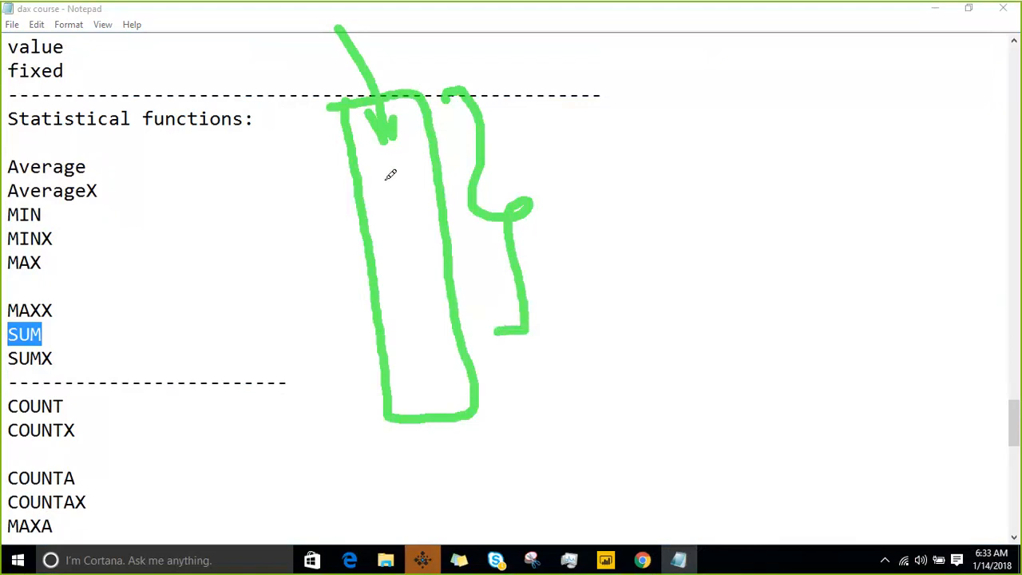
drag(297, 120, 389, 44)
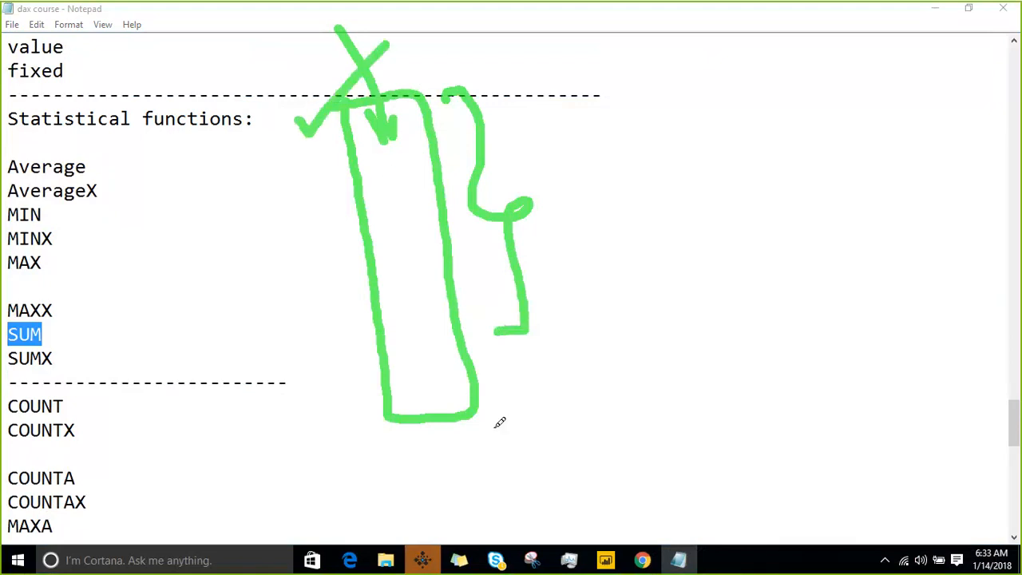
drag(495, 429, 590, 281)
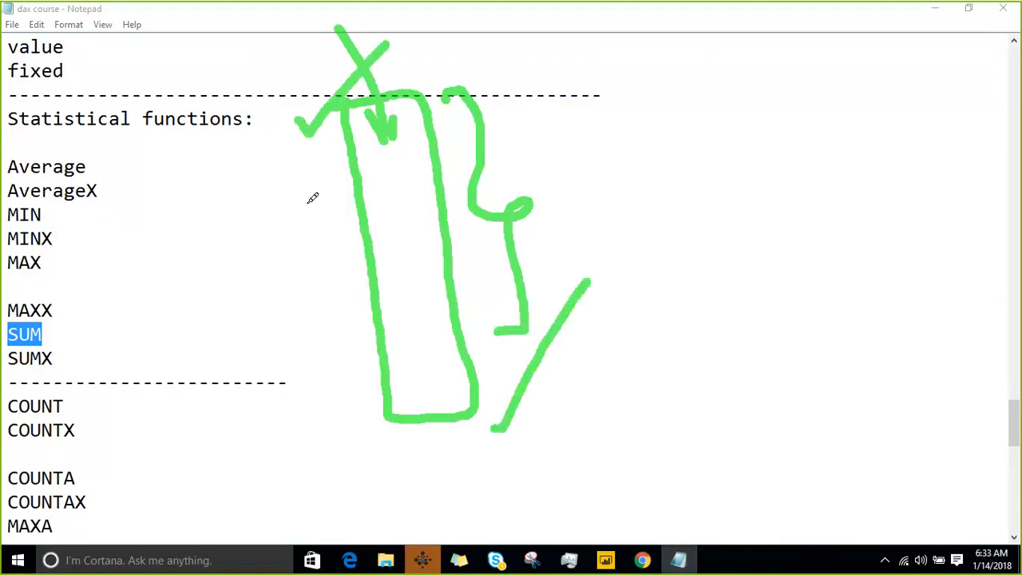
Sketch a second tall box over the function list and divide it into two columns and several rows
mouse_move(50, 141)
mouse_down()
mouse_move(110, 417)
mouse_move(232, 388)
mouse_move(237, 283)
mouse_move(192, 99)
mouse_move(43, 137)
mouse_up()
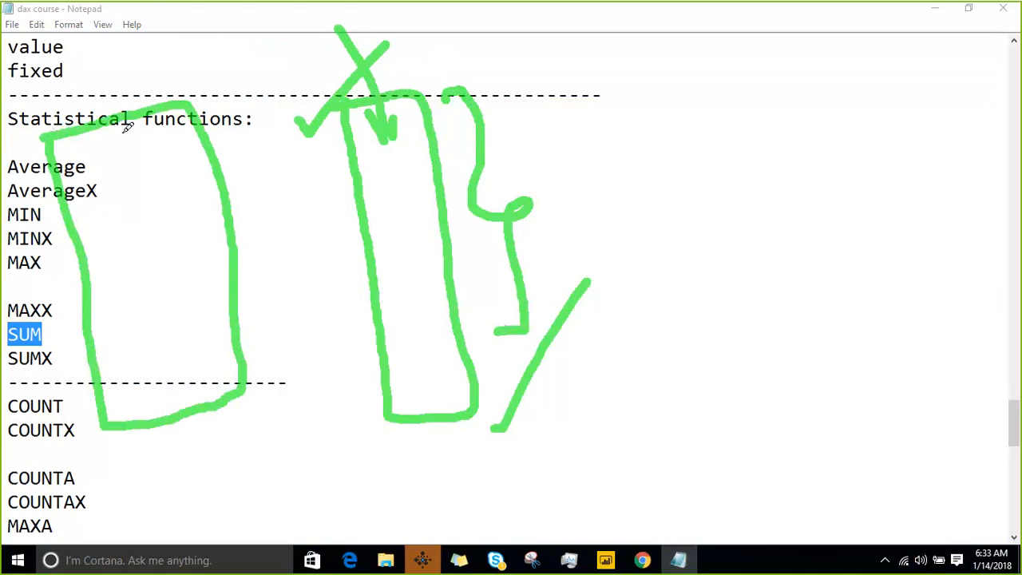
mouse_move(116, 124)
mouse_down()
mouse_move(154, 274)
mouse_move(171, 418)
mouse_up()
mouse_move(48, 110)
mouse_down()
mouse_move(100, 50)
mouse_move(131, 82)
mouse_up()
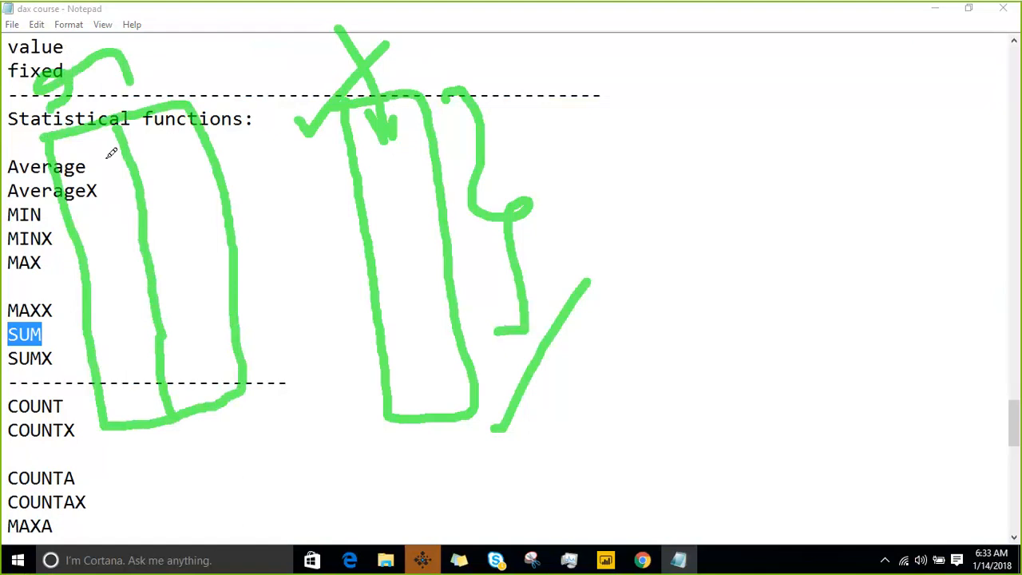
drag(59, 191, 170, 154)
drag(100, 233, 225, 211)
drag(106, 290, 275, 254)
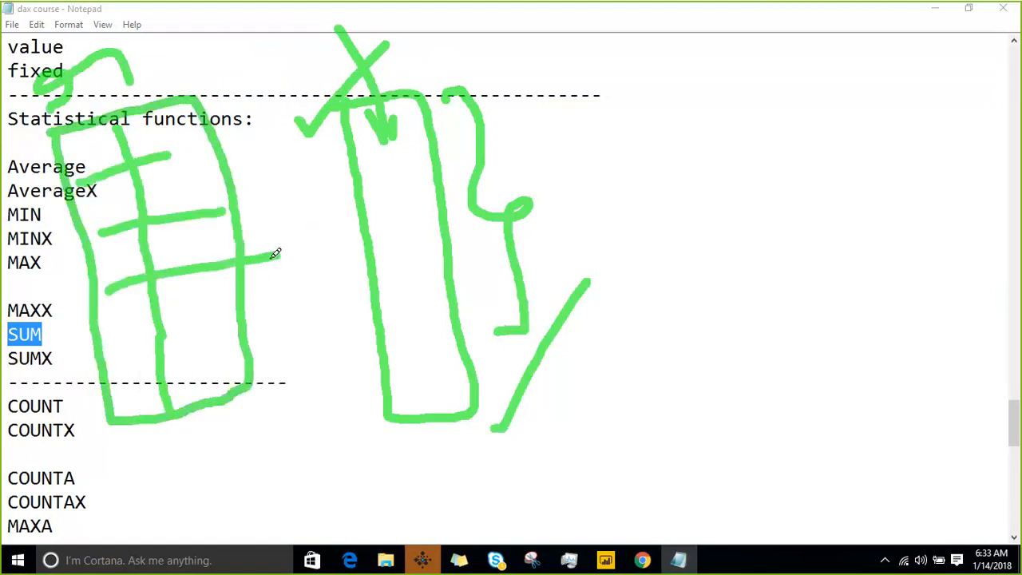
click(103, 342)
mouse_move(103, 343)
mouse_down()
mouse_move(247, 317)
mouse_move(102, 332)
mouse_move(224, 310)
mouse_up()
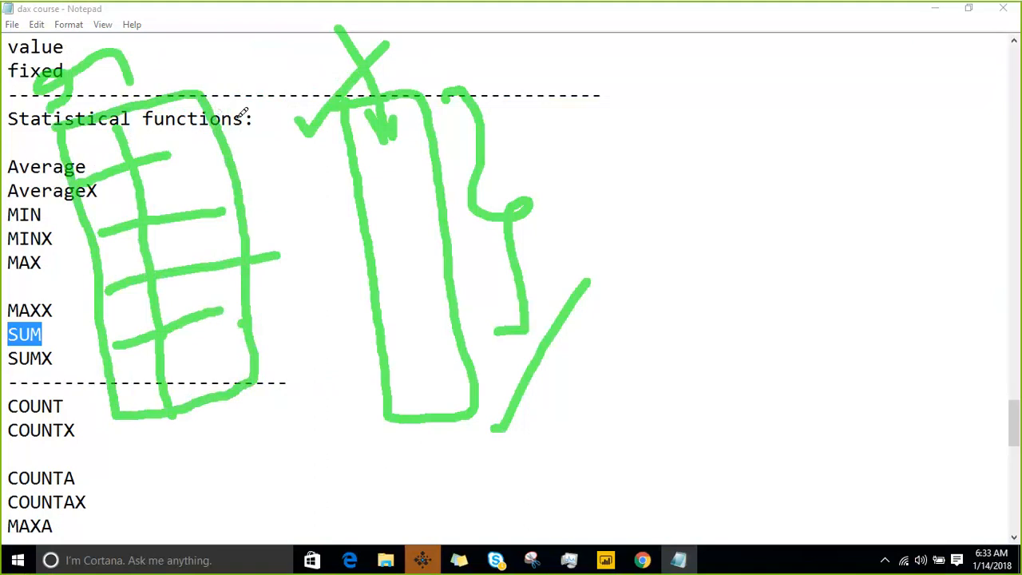
Sketch a hook and a curly brace beside the divided box, a check mark in its upper corner, and short strokes along its rows
mouse_move(245, 101)
mouse_down()
mouse_move(269, 96)
mouse_move(270, 156)
mouse_up()
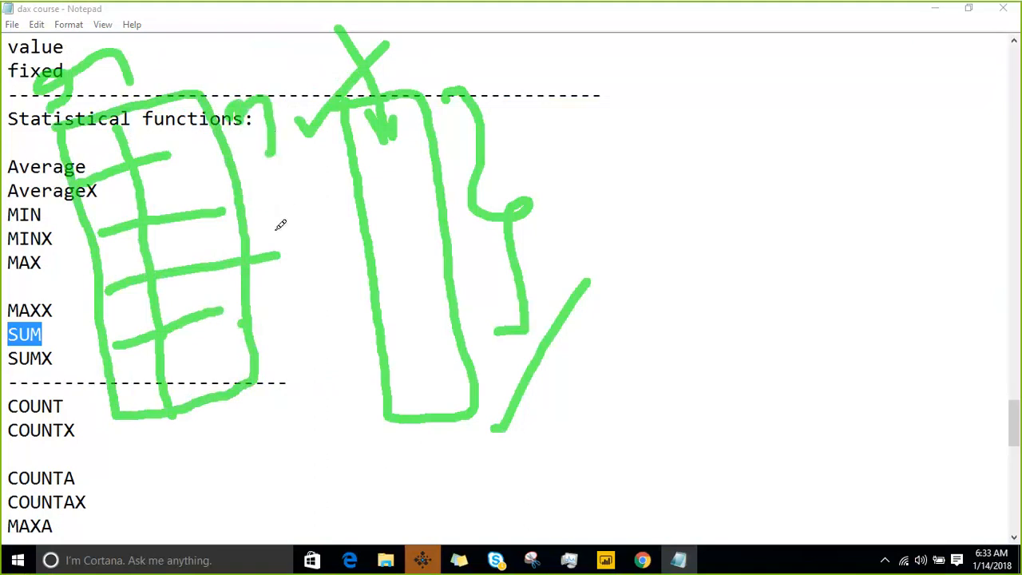
drag(276, 227, 268, 364)
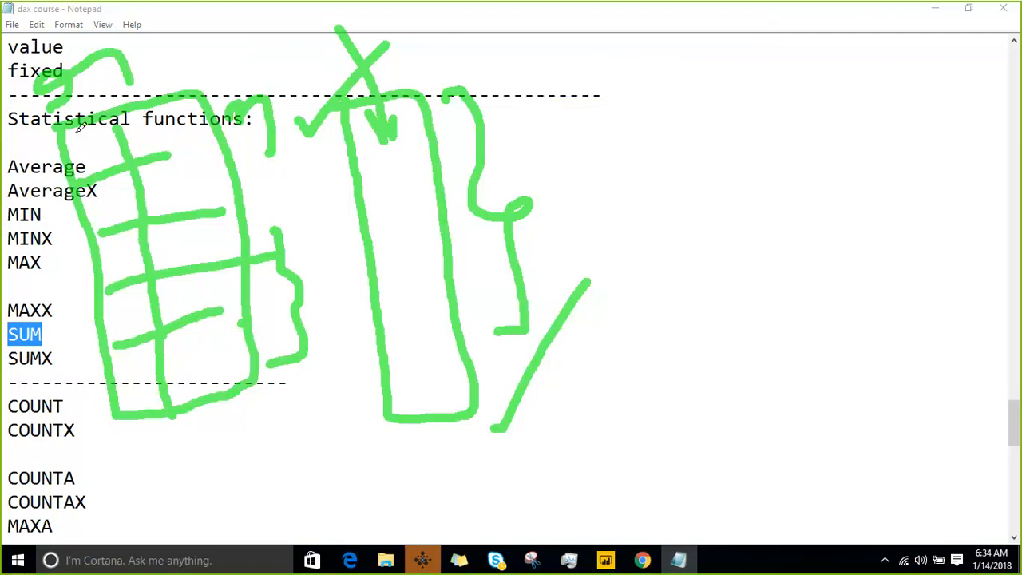
drag(85, 144, 130, 73)
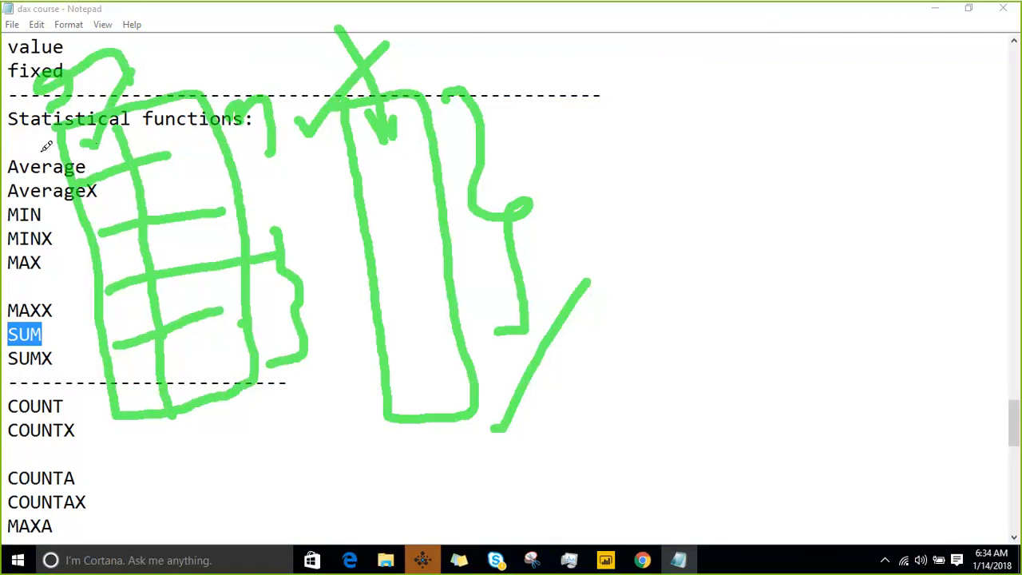
drag(14, 200, 57, 152)
drag(29, 247, 78, 212)
drag(30, 284, 91, 254)
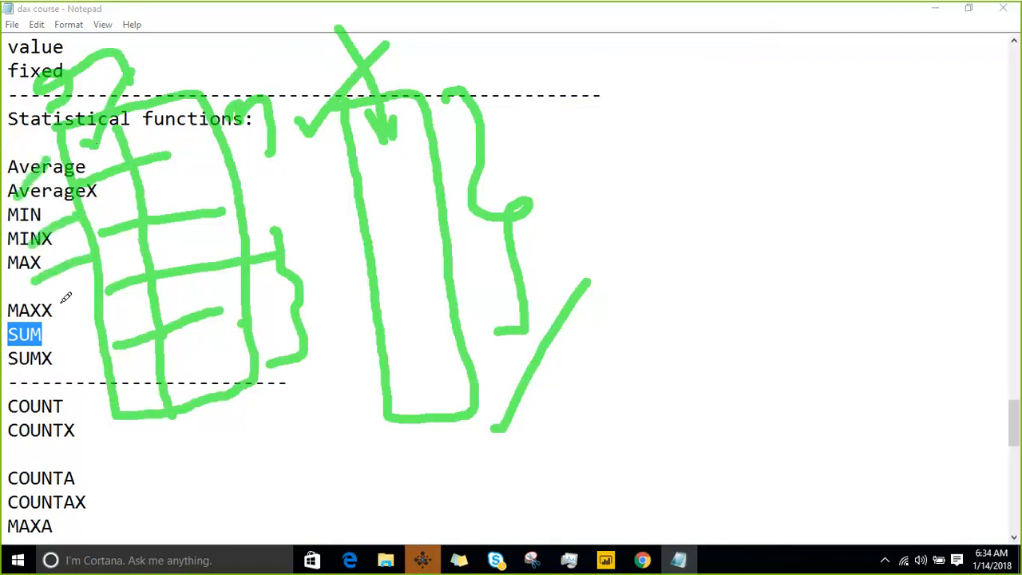
drag(43, 327, 98, 311)
drag(49, 373, 94, 359)
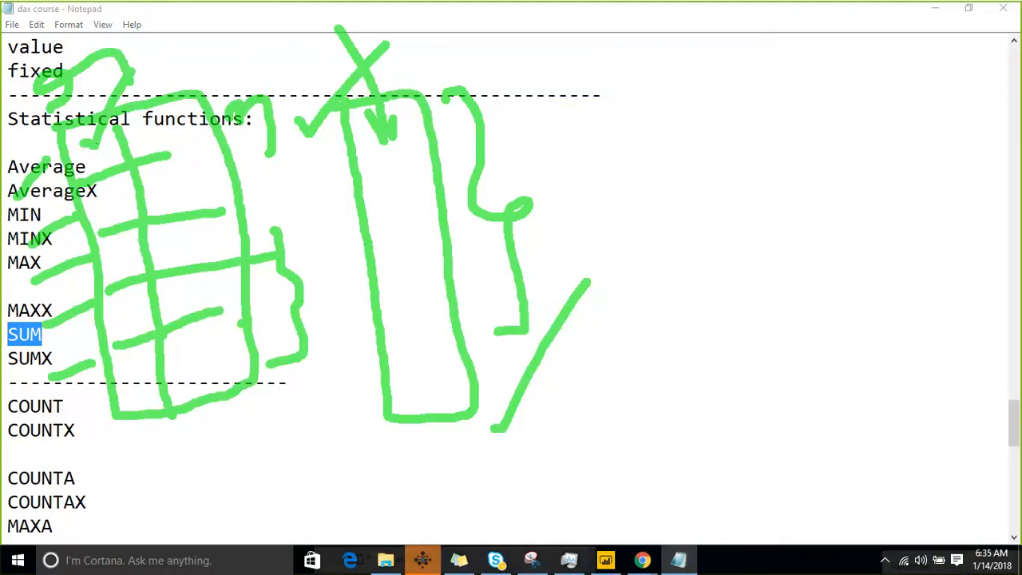
Clear the sketches and highlight the functions from SUMX up to Average
click(786, 25)
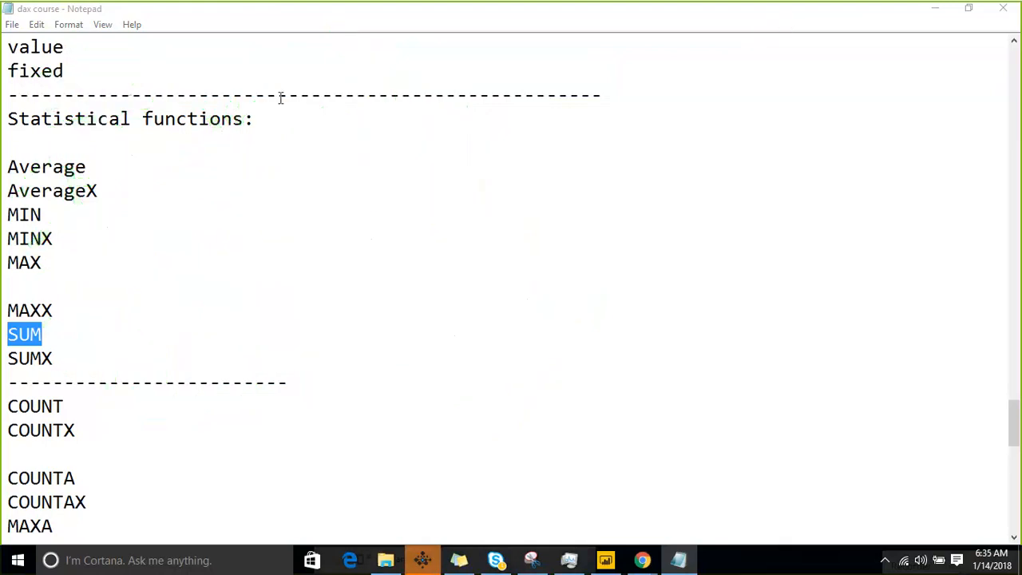
click(138, 323)
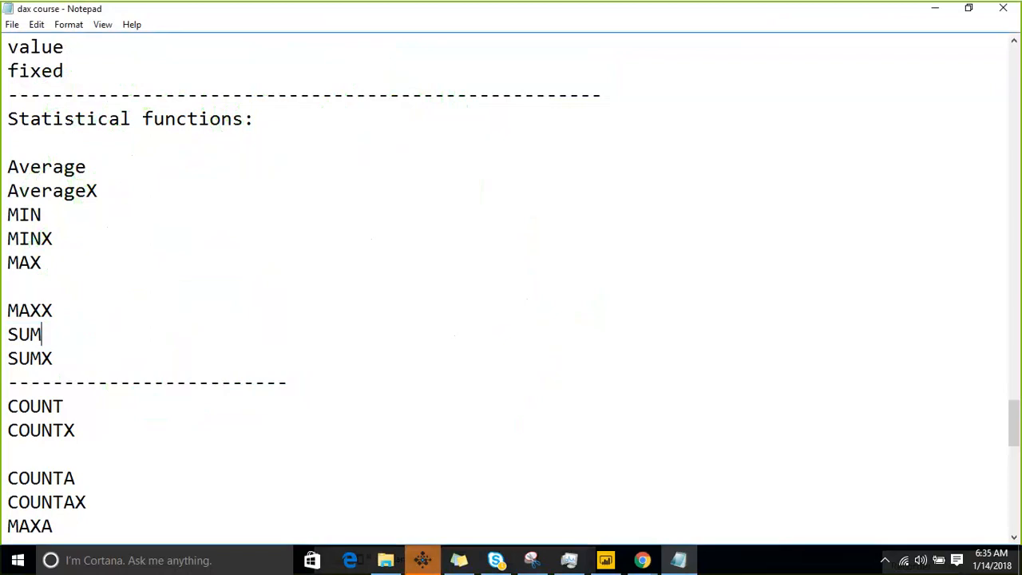
scroll(178, 242, down, 2)
scroll(178, 242, down, 3)
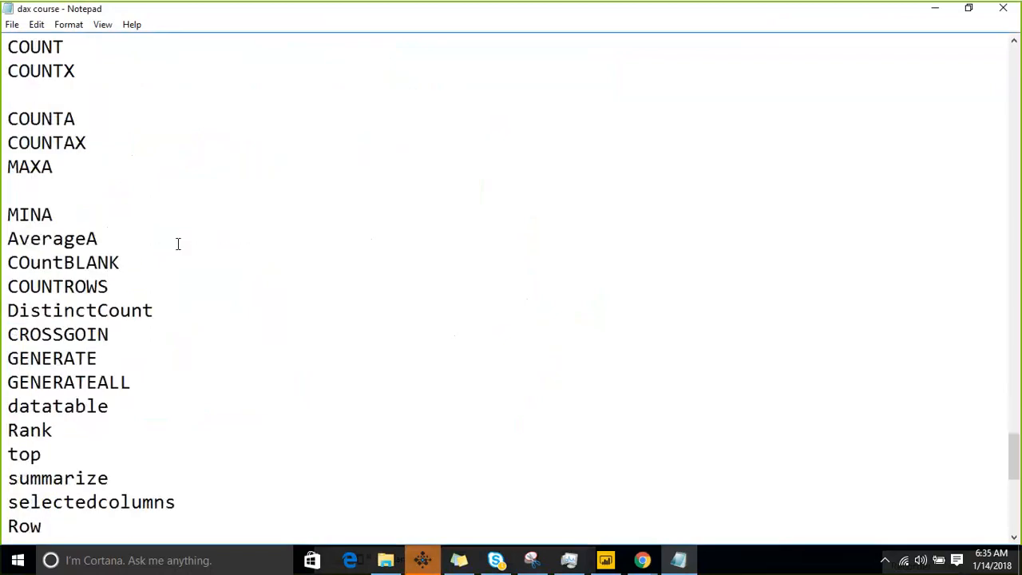
scroll(178, 242, up, 5)
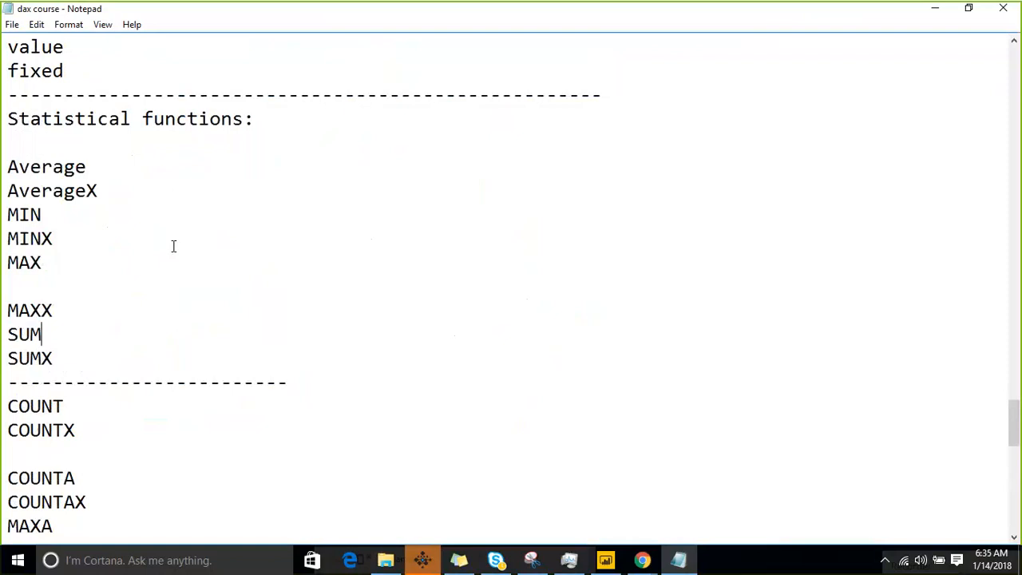
scroll(173, 246, down, 4)
scroll(174, 246, up, 5)
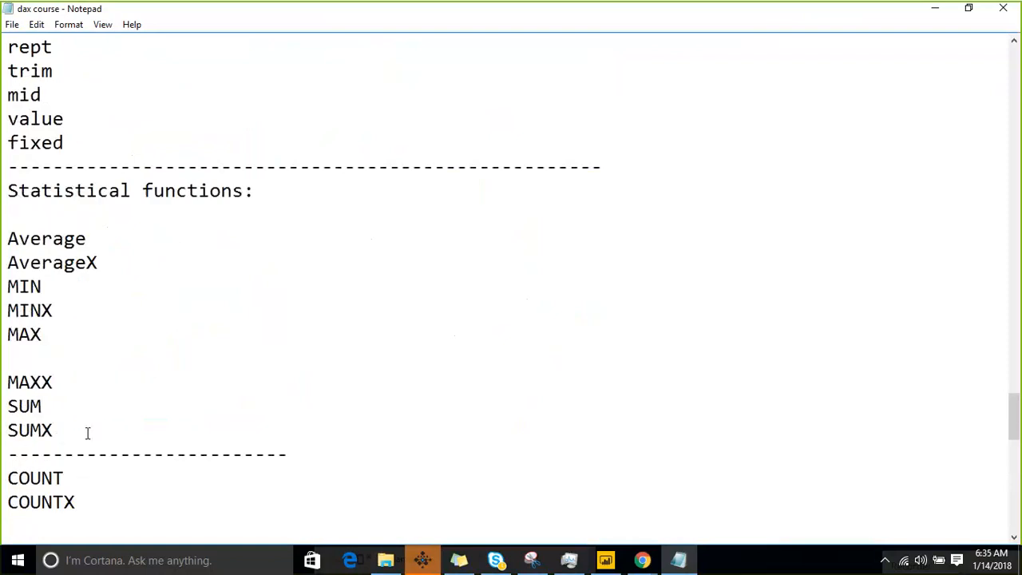
drag(82, 431, 80, 237)
scroll(237, 273, down, 2)
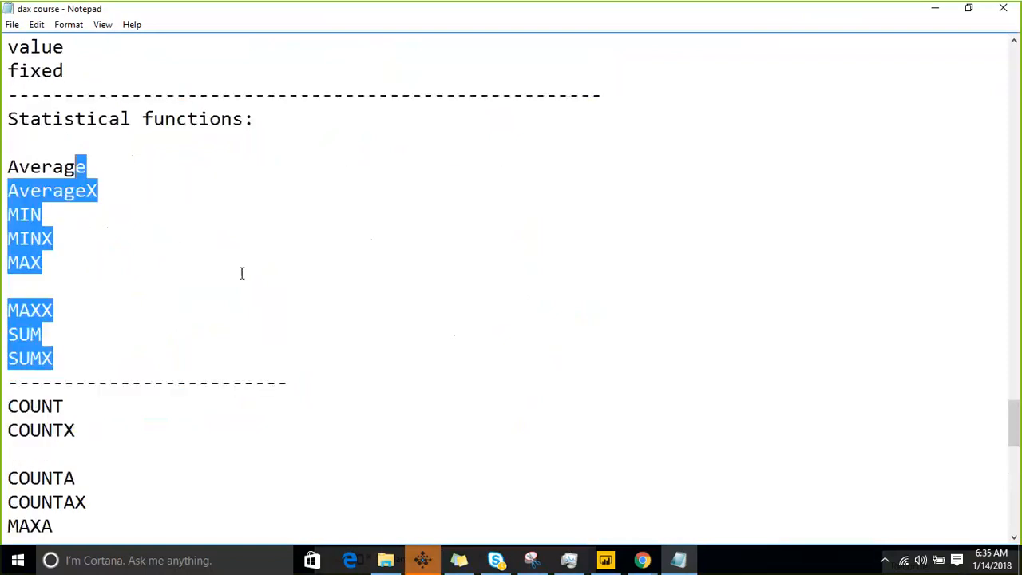
scroll(238, 275, down, 3)
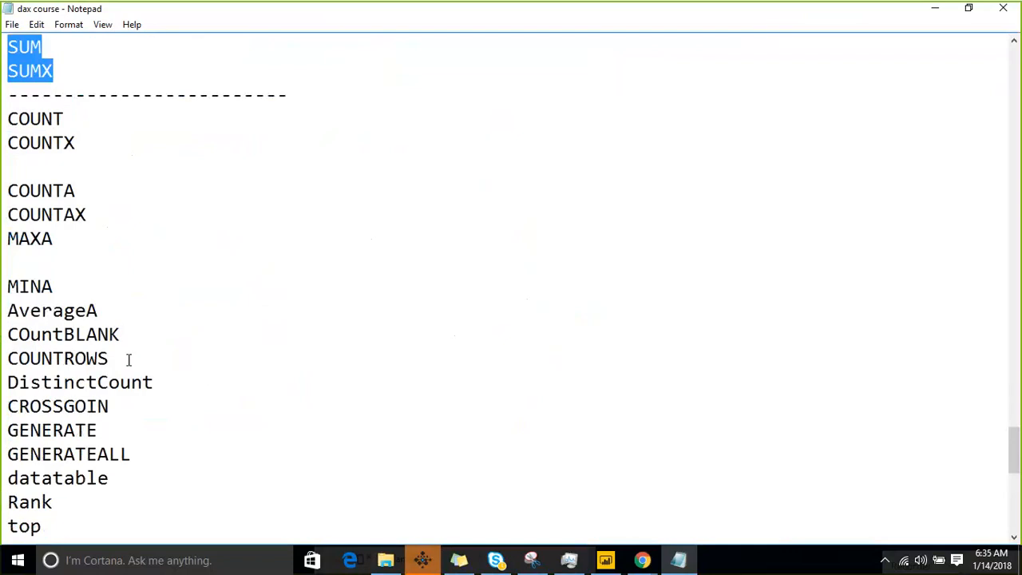
Cut the COuntBLANK and COUNTROWS lines from below AverageA
click(110, 358)
key(shift+Up)
key(shift+Home)
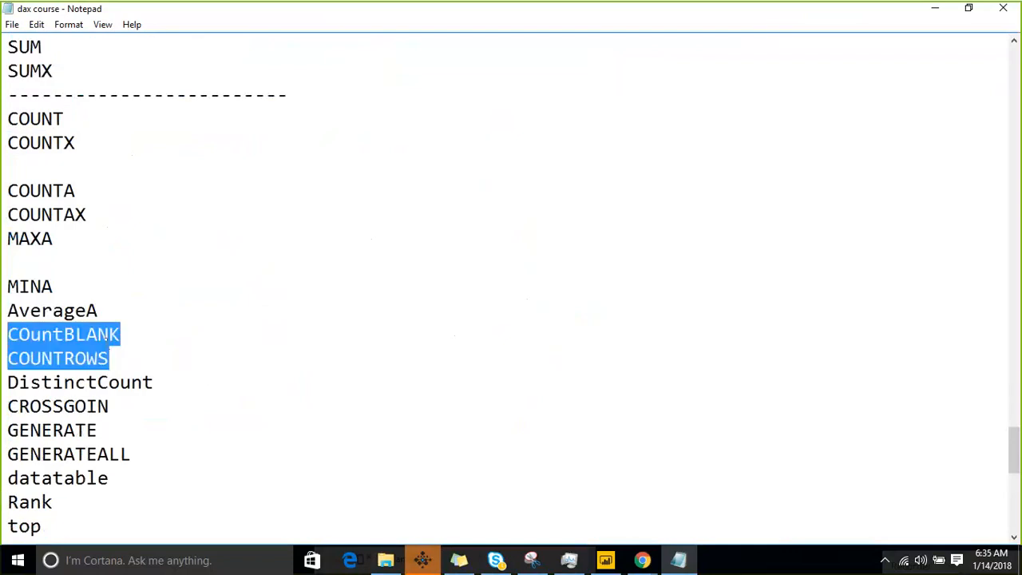
key(Delete)
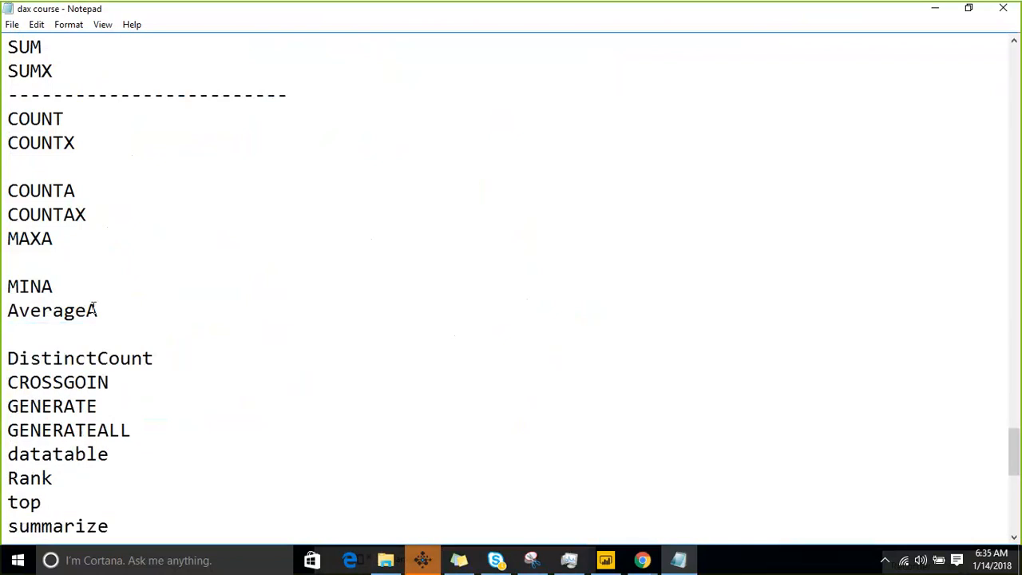
Open blank lines between COUNTX and COUNTA and paste the COuntBLANK and COUNTROWS lines there
click(30, 260)
key(Up)
key(Up)
key(Up)
key(Return)
text(\)
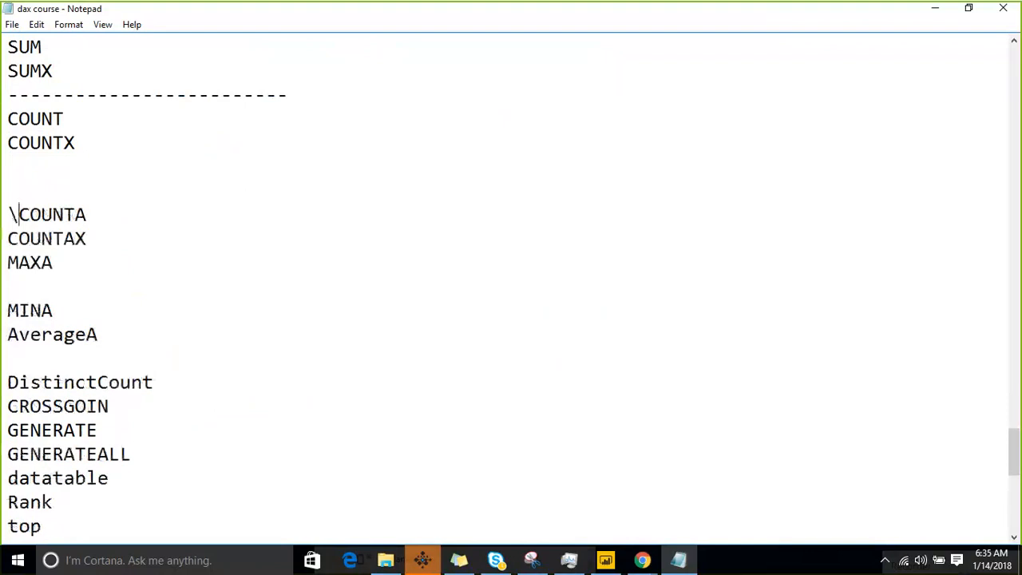
key(Return)
key(Return)
key(Return)
key(Up)
key(Up)
key(Up)
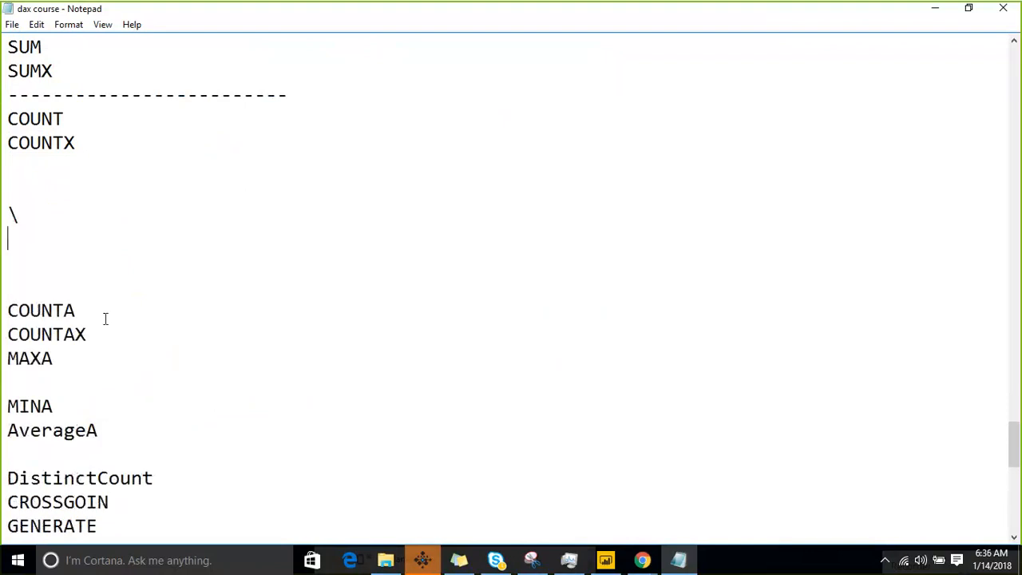
key(shift+Up)
key(BackSpace)
key(BackSpace)
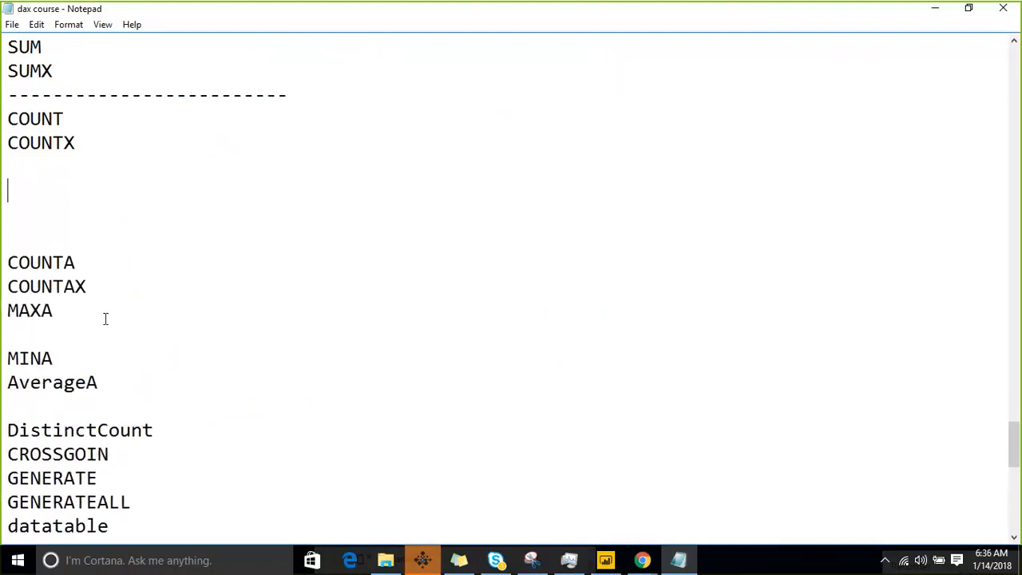
text(COuntBLANK COUNTROWS)
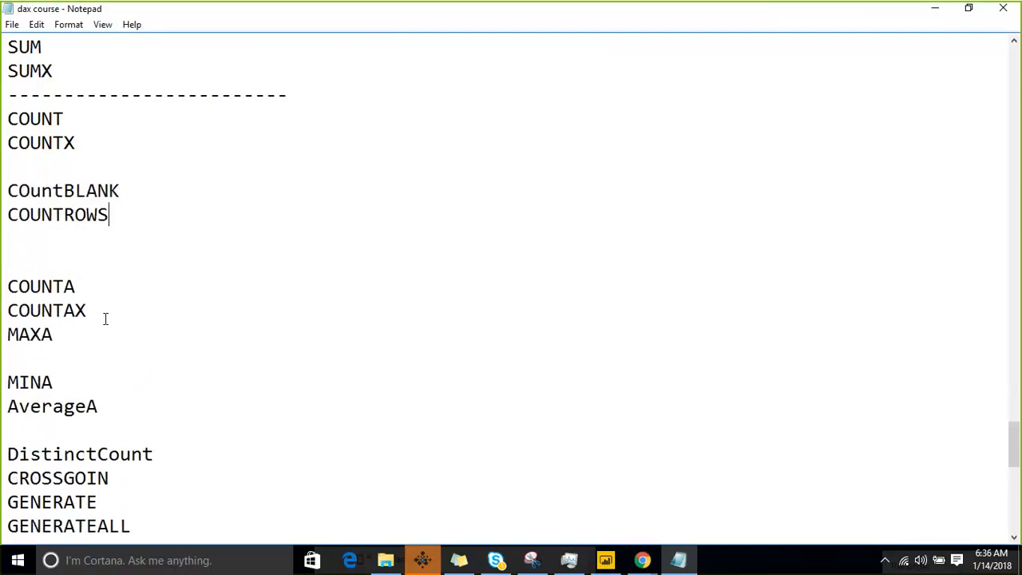
Move the DistinctCount line from above CROSSGOIN to directly below COUNTROWS
key(Down)
key(Down)
key(Down)
key(Down)
key(Down)
key(Down)
key(Down)
key(Down)
key(Down)
key(Down)
key(Down)
key(shift+Up)
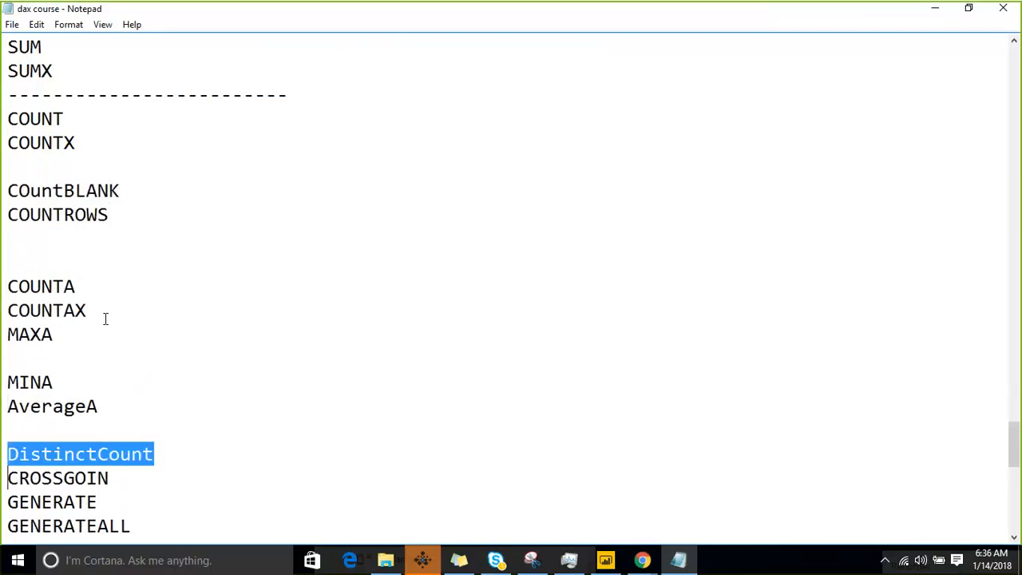
key(ctrl+x)
key(Up)
key(Up)
key(Up)
key(Up)
key(Up)
key(Up)
key(Up)
key(Up)
key(Up)
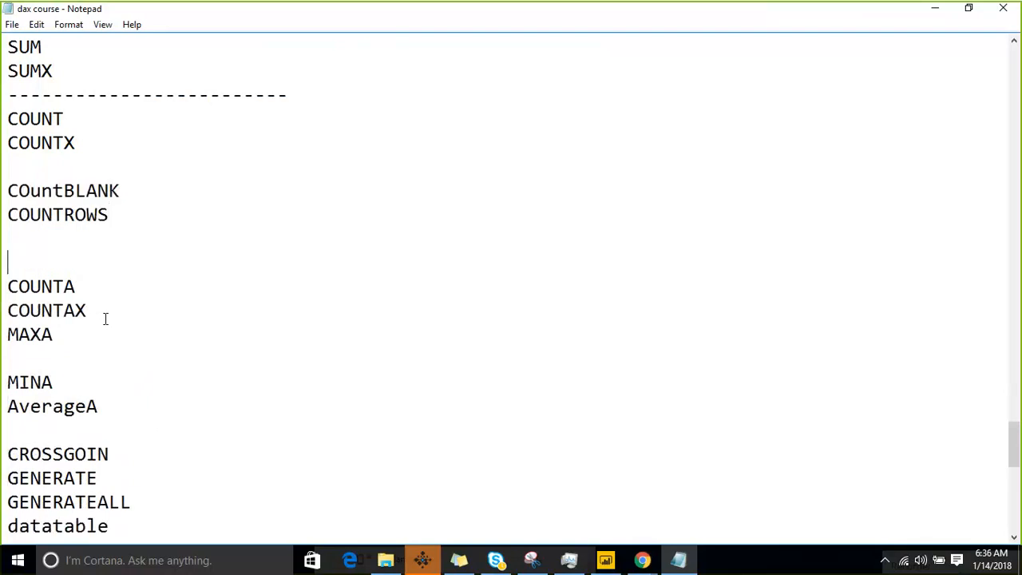
key(ctrl+v)
Look through the rest of the function list down to the Filter functions heading and return to the count functions
key(Down)
key(Down)
key(Down)
key(Down)
key(Down)
key(Down)
key(Down)
key(Down)
key(Down)
key(Down)
key(Down)
key(Down)
key(Down)
key(Down)
key(Down)
key(Down)
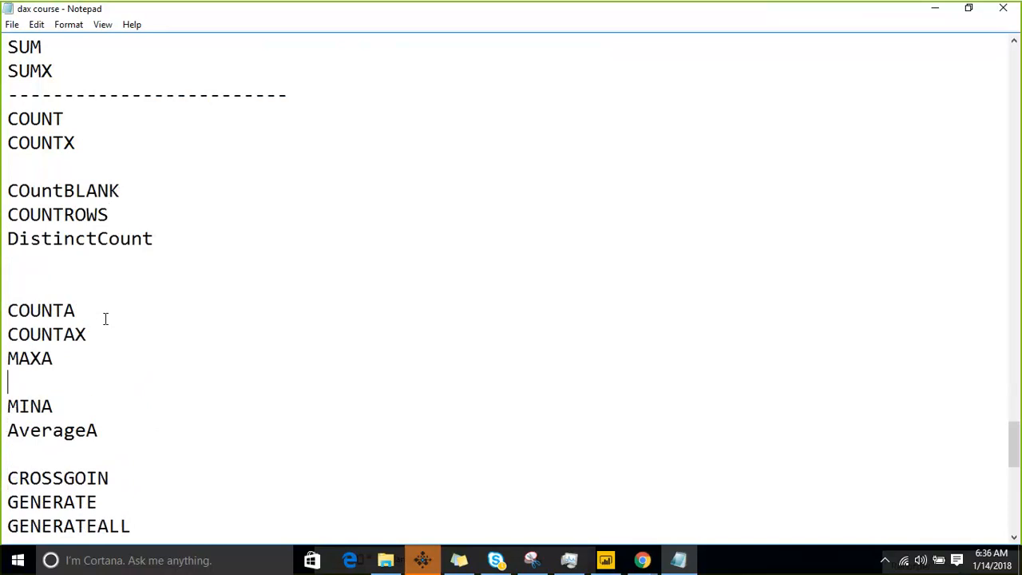
key(Down)
key(Down)
key(Down)
key(Down)
key(Down)
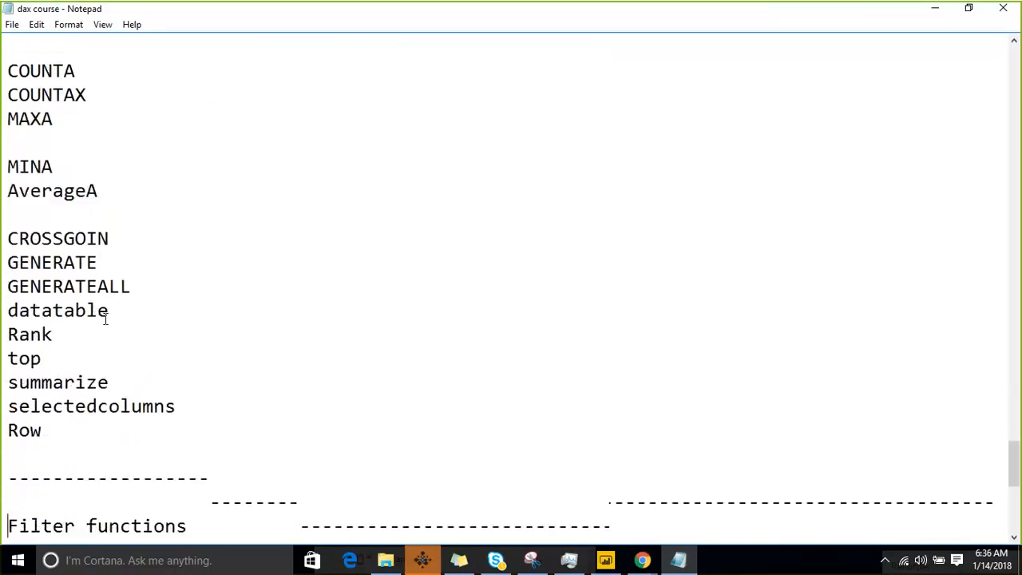
key(Up)
key(Up)
key(Up)
key(Up)
key(Up)
key(Up)
key(Up)
key(Up)
key(Up)
key(Up)
key(Up)
key(Up)
key(Up)
key(Up)
key(Up)
key(Up)
key(Up)
key(Up)
key(Up)
key(Up)
key(Up)
key(Up)
key(Up)
key(Up)
key(Up)
key(Up)
key(Up)
key(Up)
key(Up)
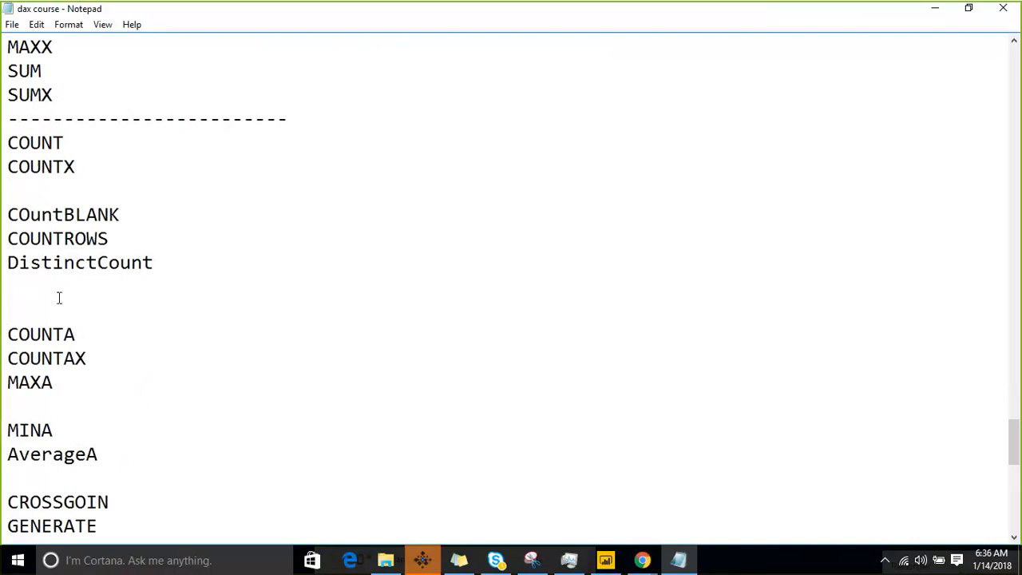
Save the reorganized dax course text file
click(20, 30)
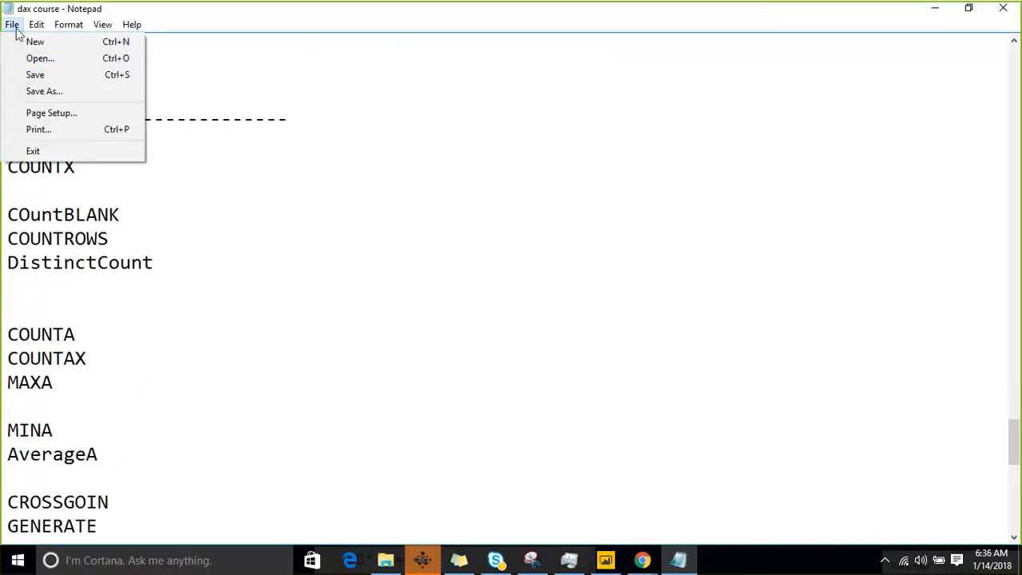
click(35, 77)
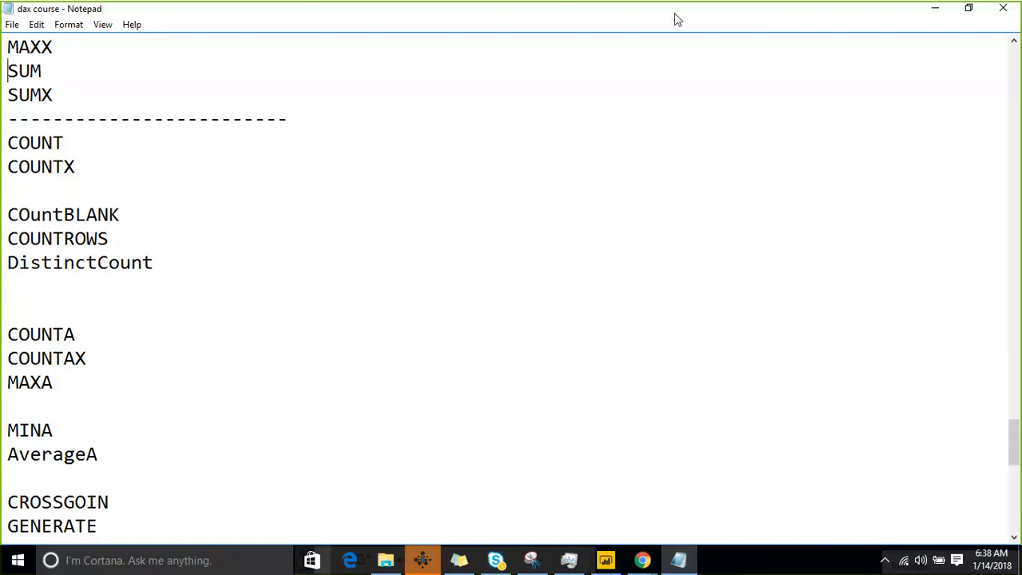
click(400, 353)
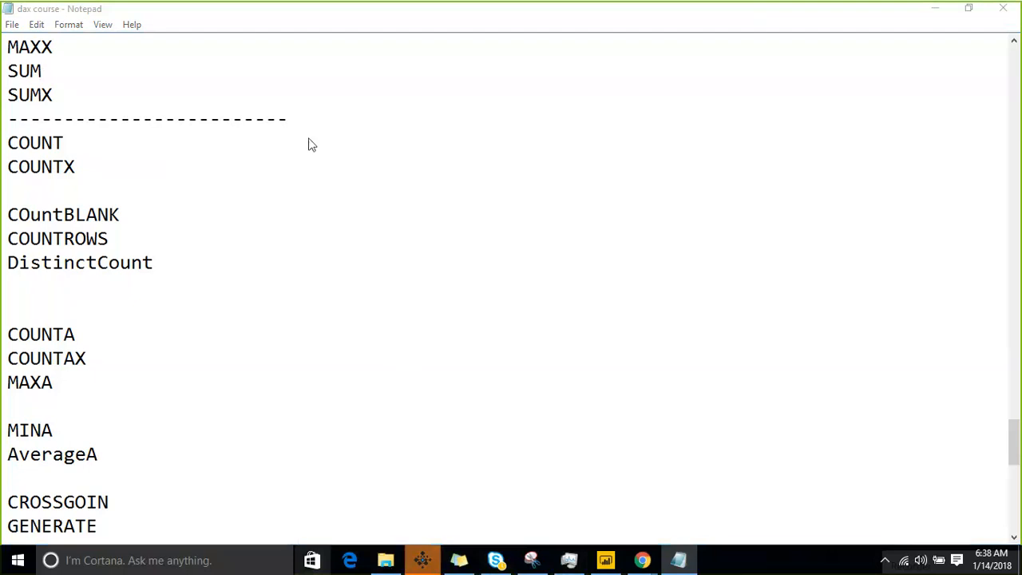
Look over the functions from COUNTA through Row and save the file again
scroll(171, 265, down, 5)
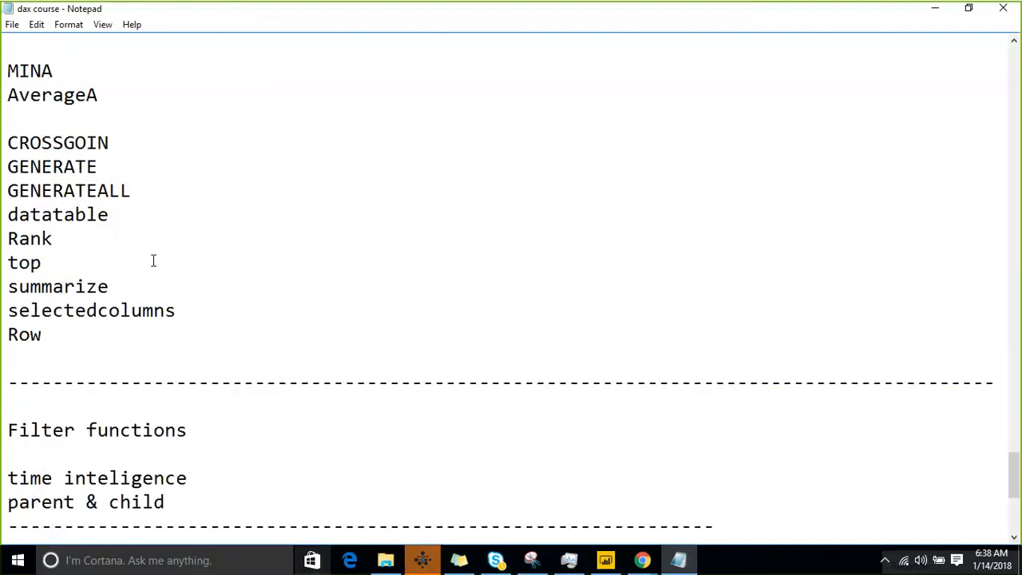
scroll(154, 262, up, 5)
scroll(137, 286, down, 3)
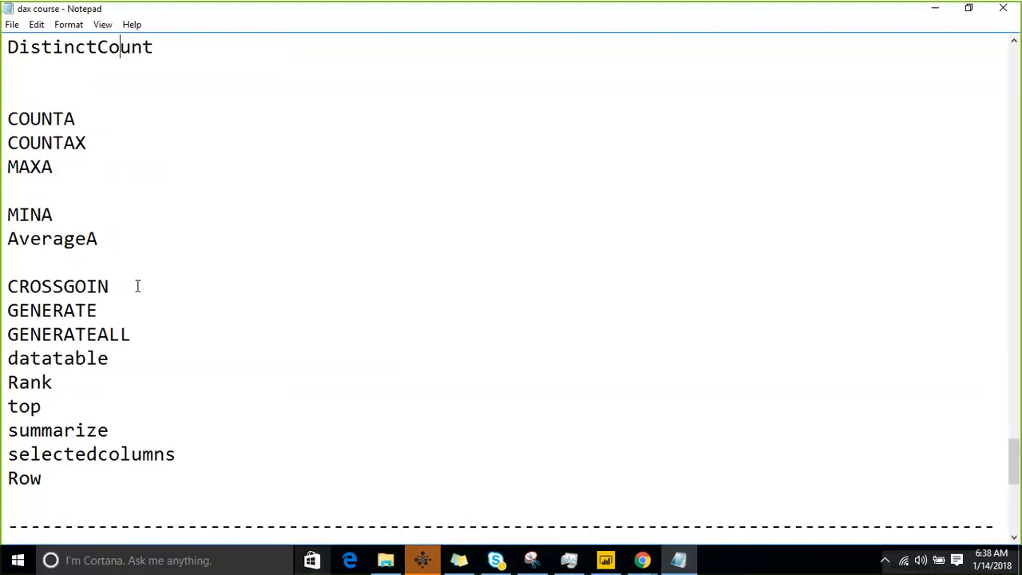
click(12, 24)
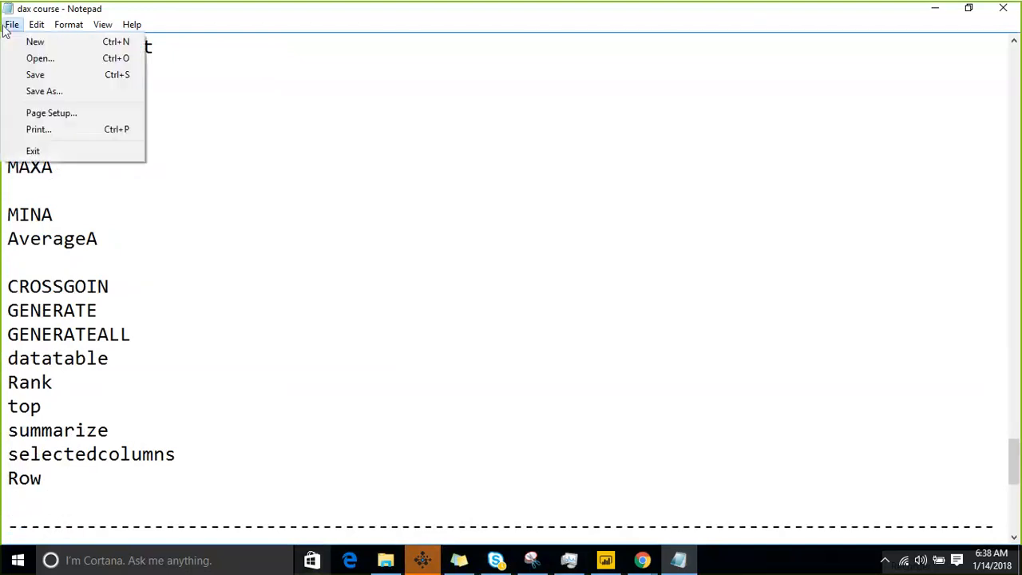
click(18, 76)
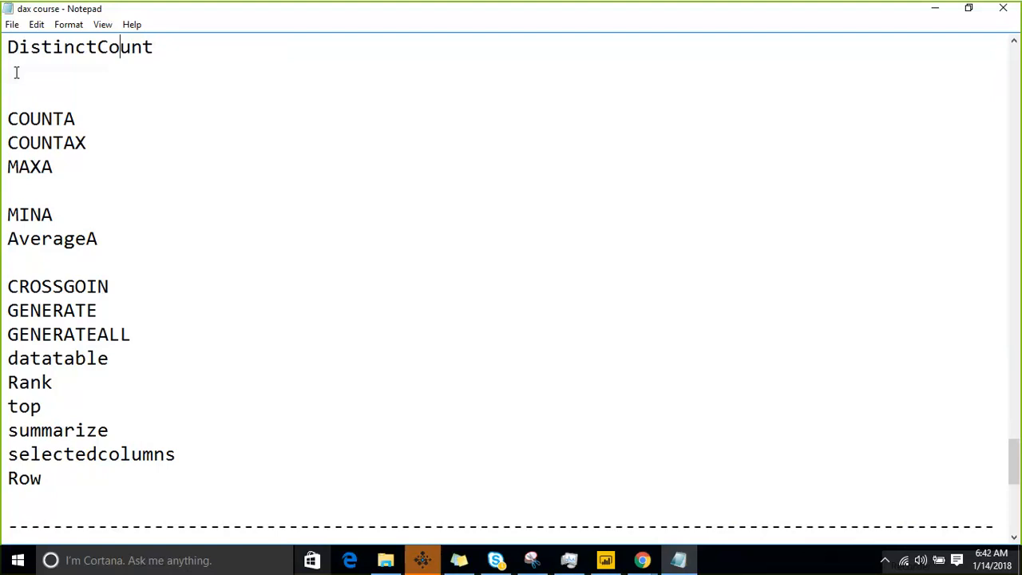
click(742, 18)
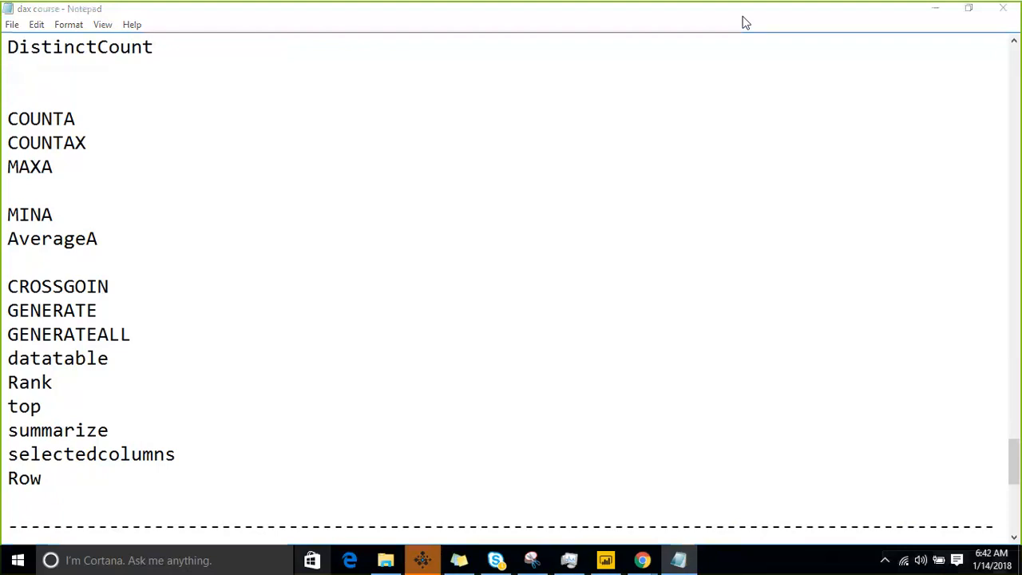